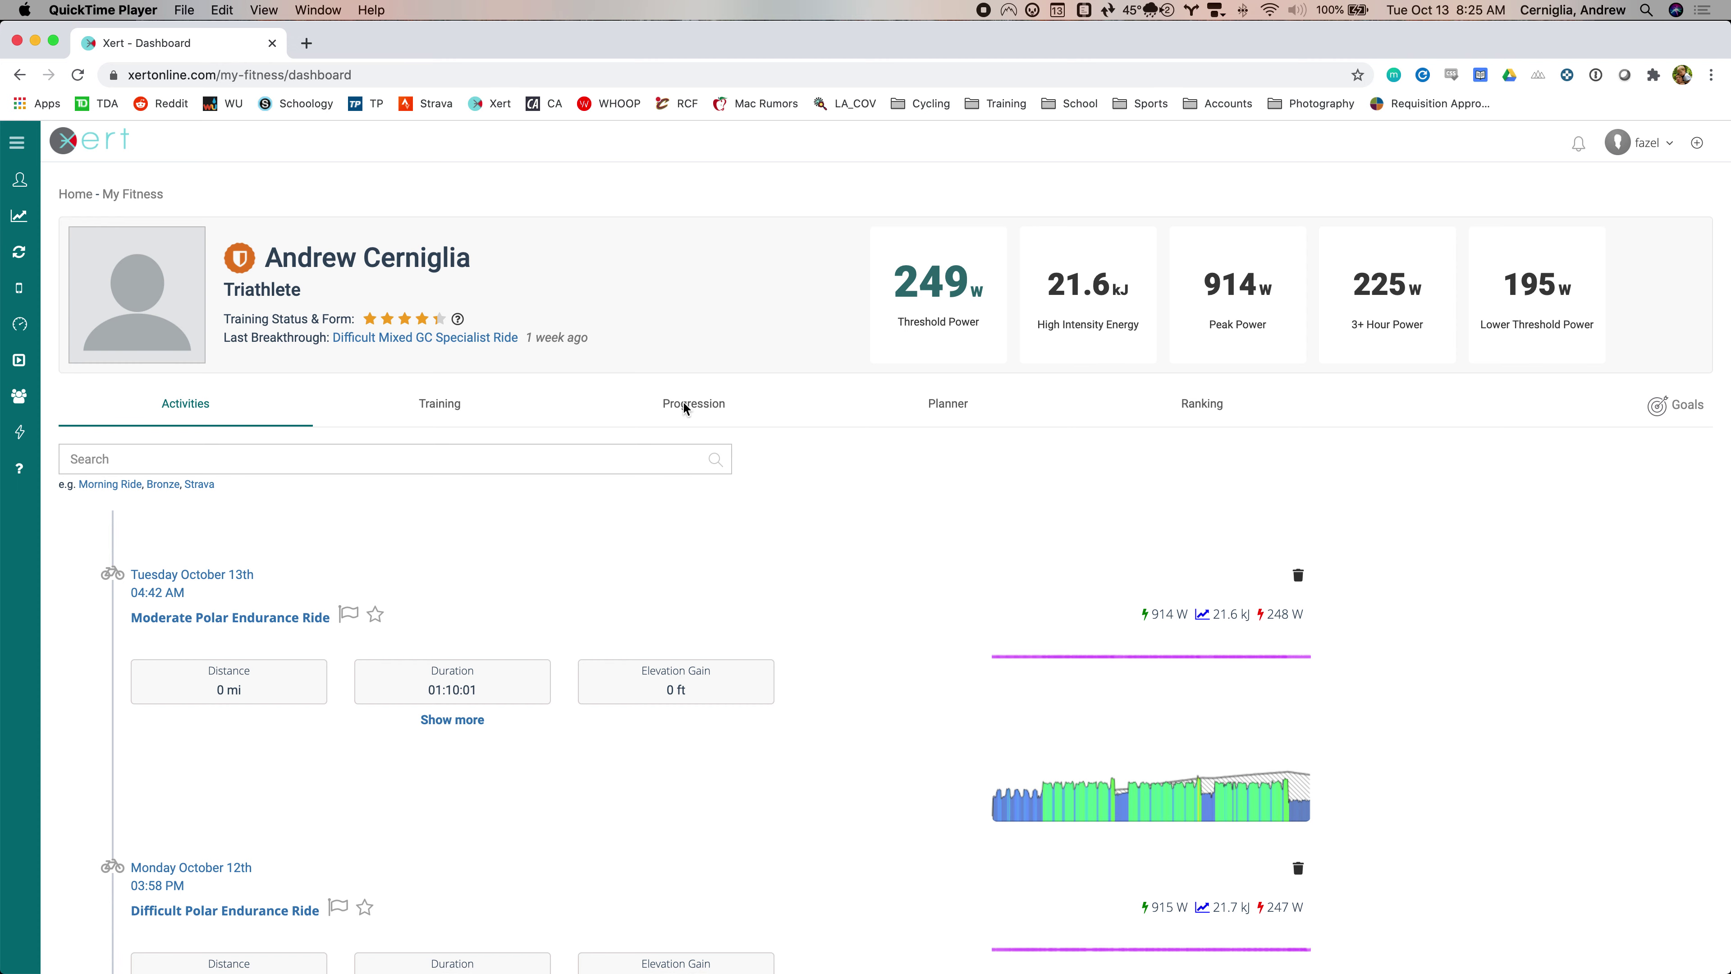
# - Open Goals and Settings and drag the Freshness Feedback level slider
pyautogui.click(1661, 405)
pyautogui.click(1661, 404)
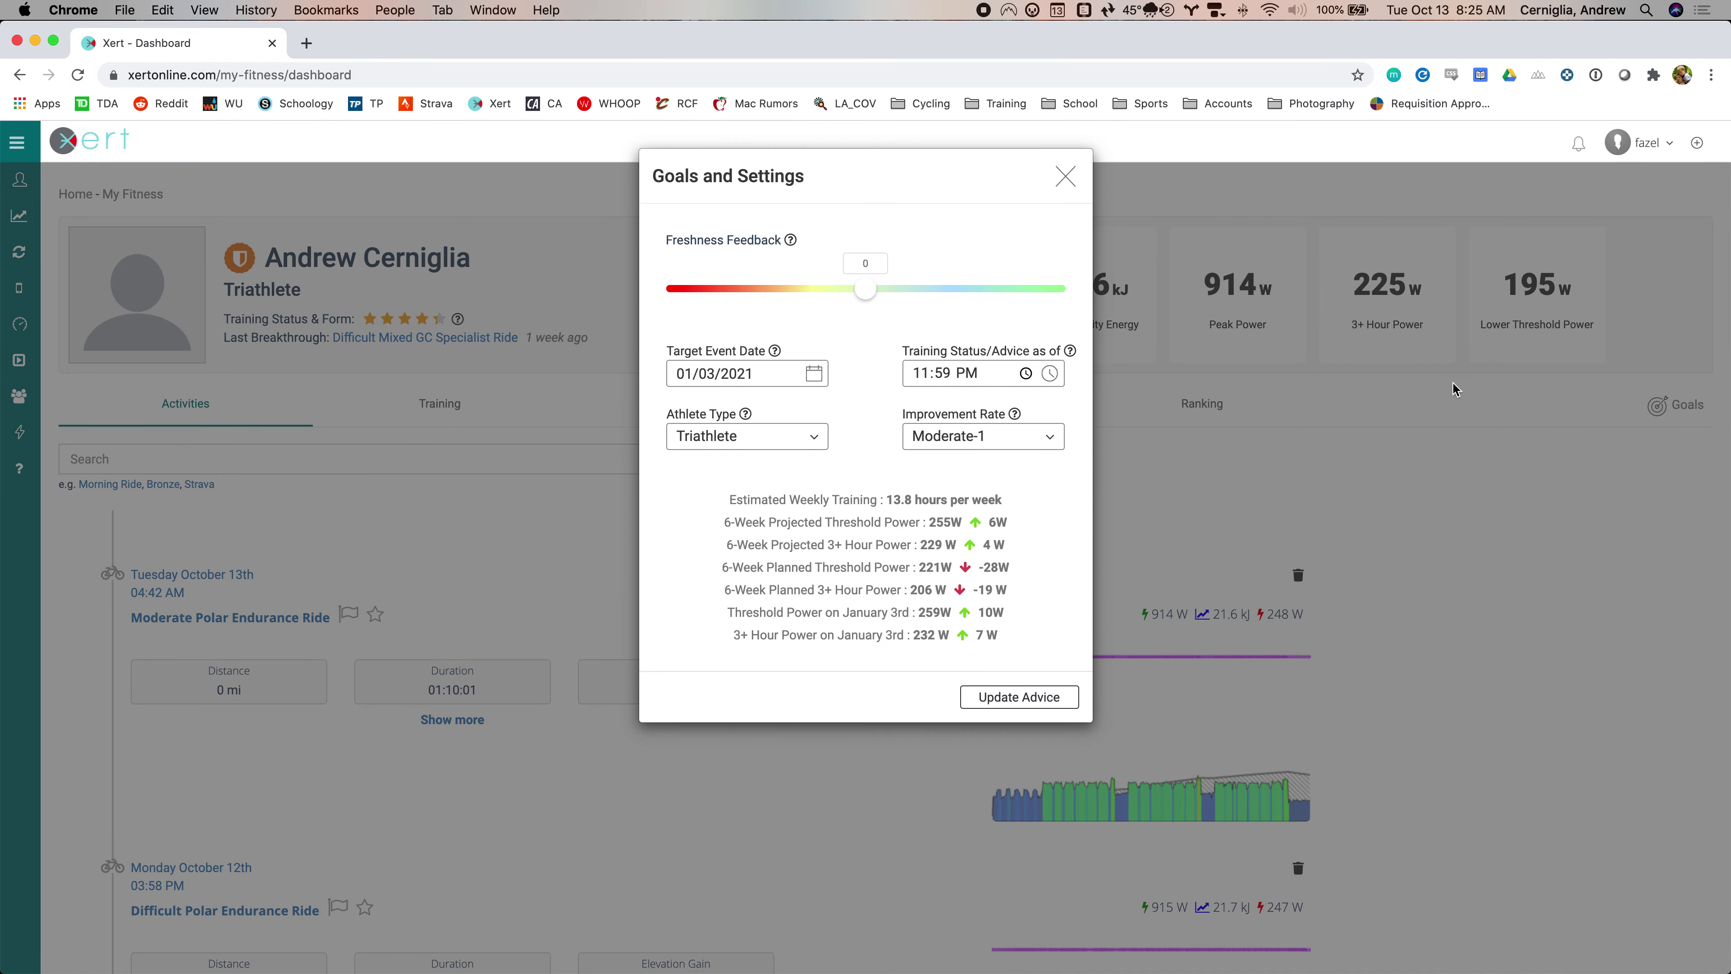
pyautogui.click(776, 289)
pyautogui.moveTo(775, 292); pyautogui.dragTo(866, 304)
# - Review the athlete type choices, leaving Triathlete selected
pyautogui.click(756, 437)
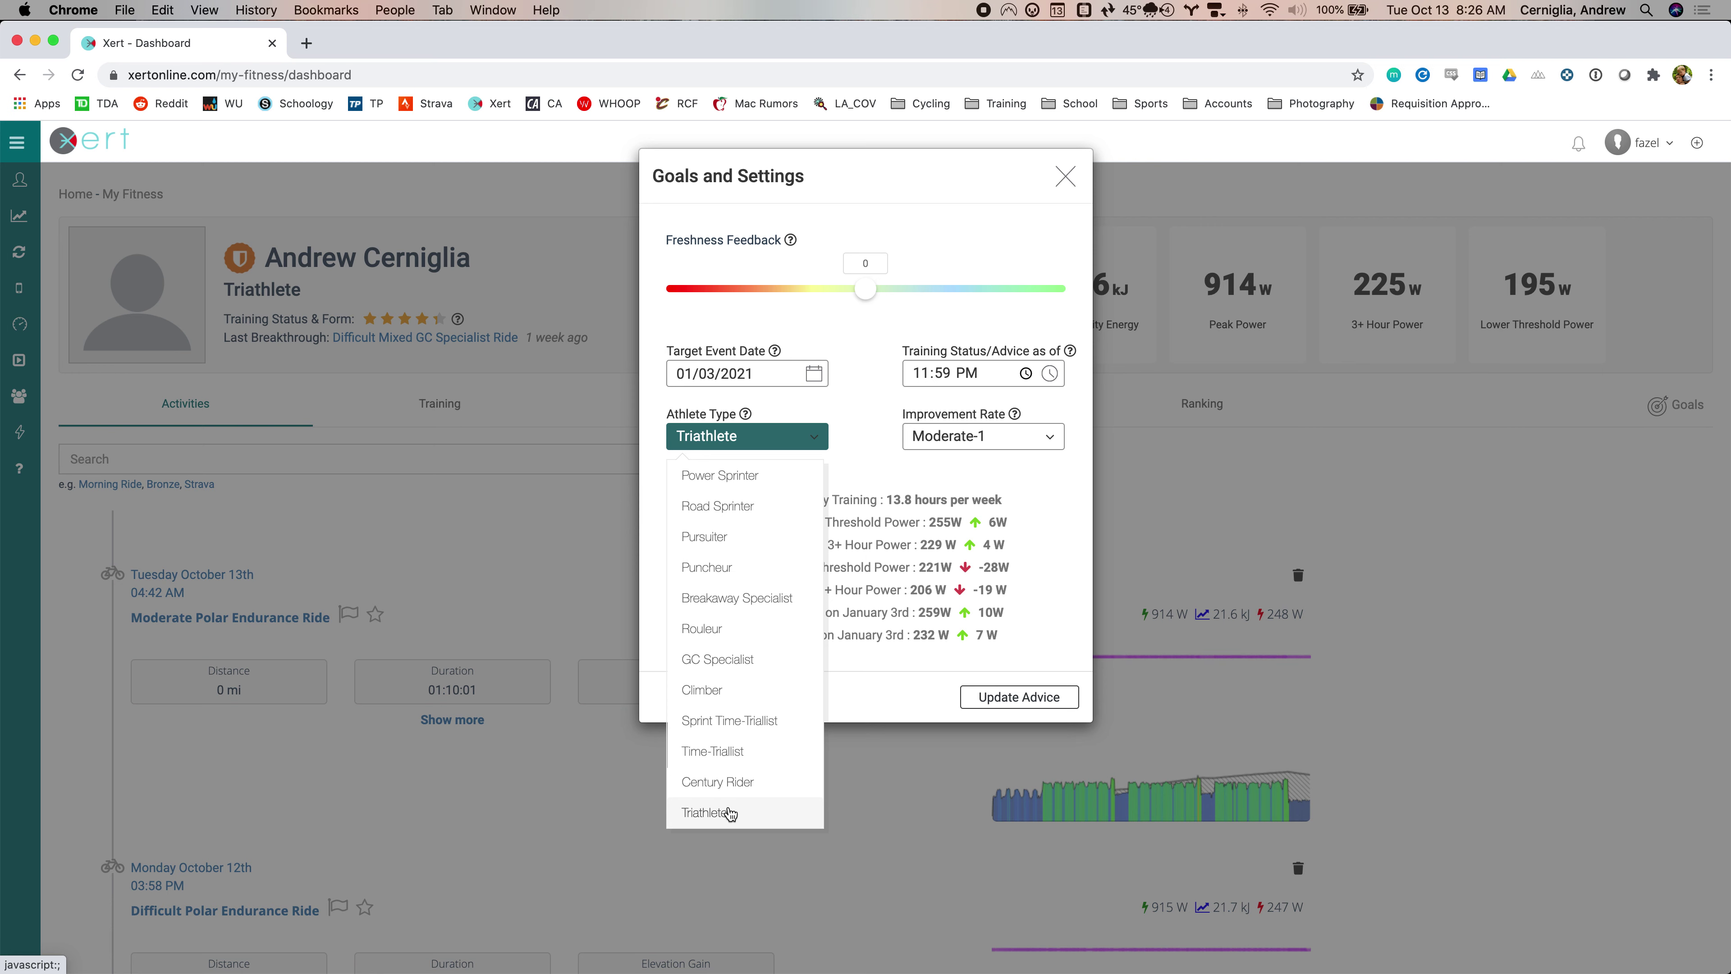
pyautogui.click(833, 435)
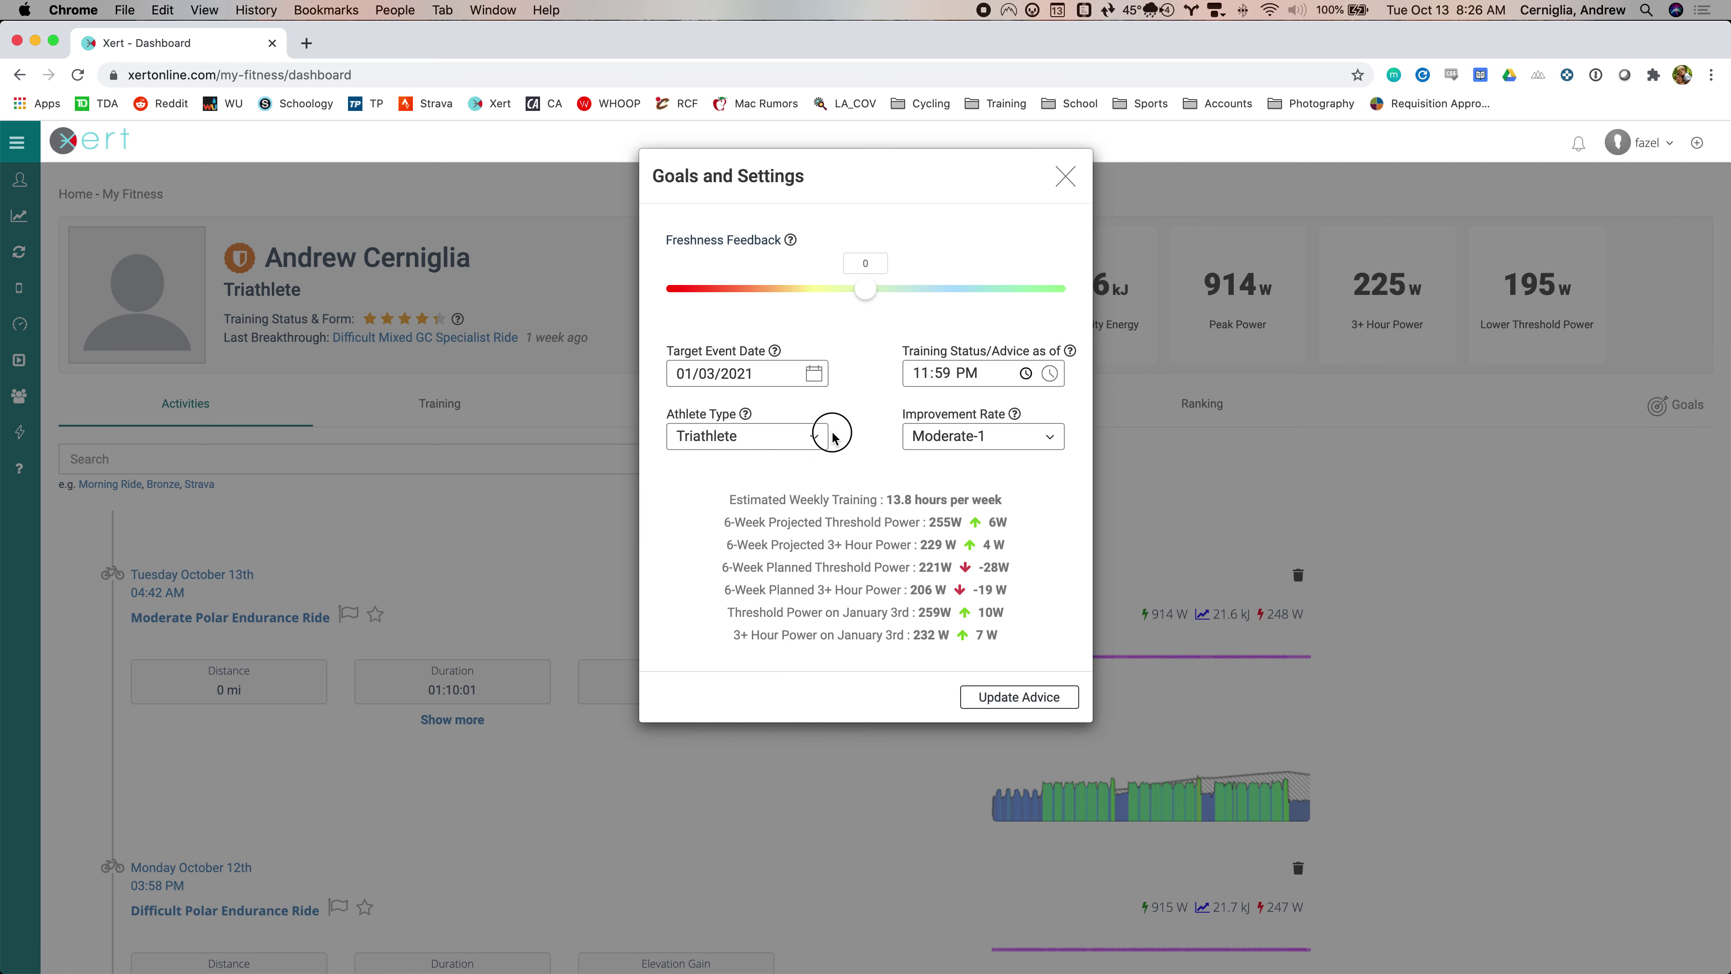
pyautogui.click(804, 436)
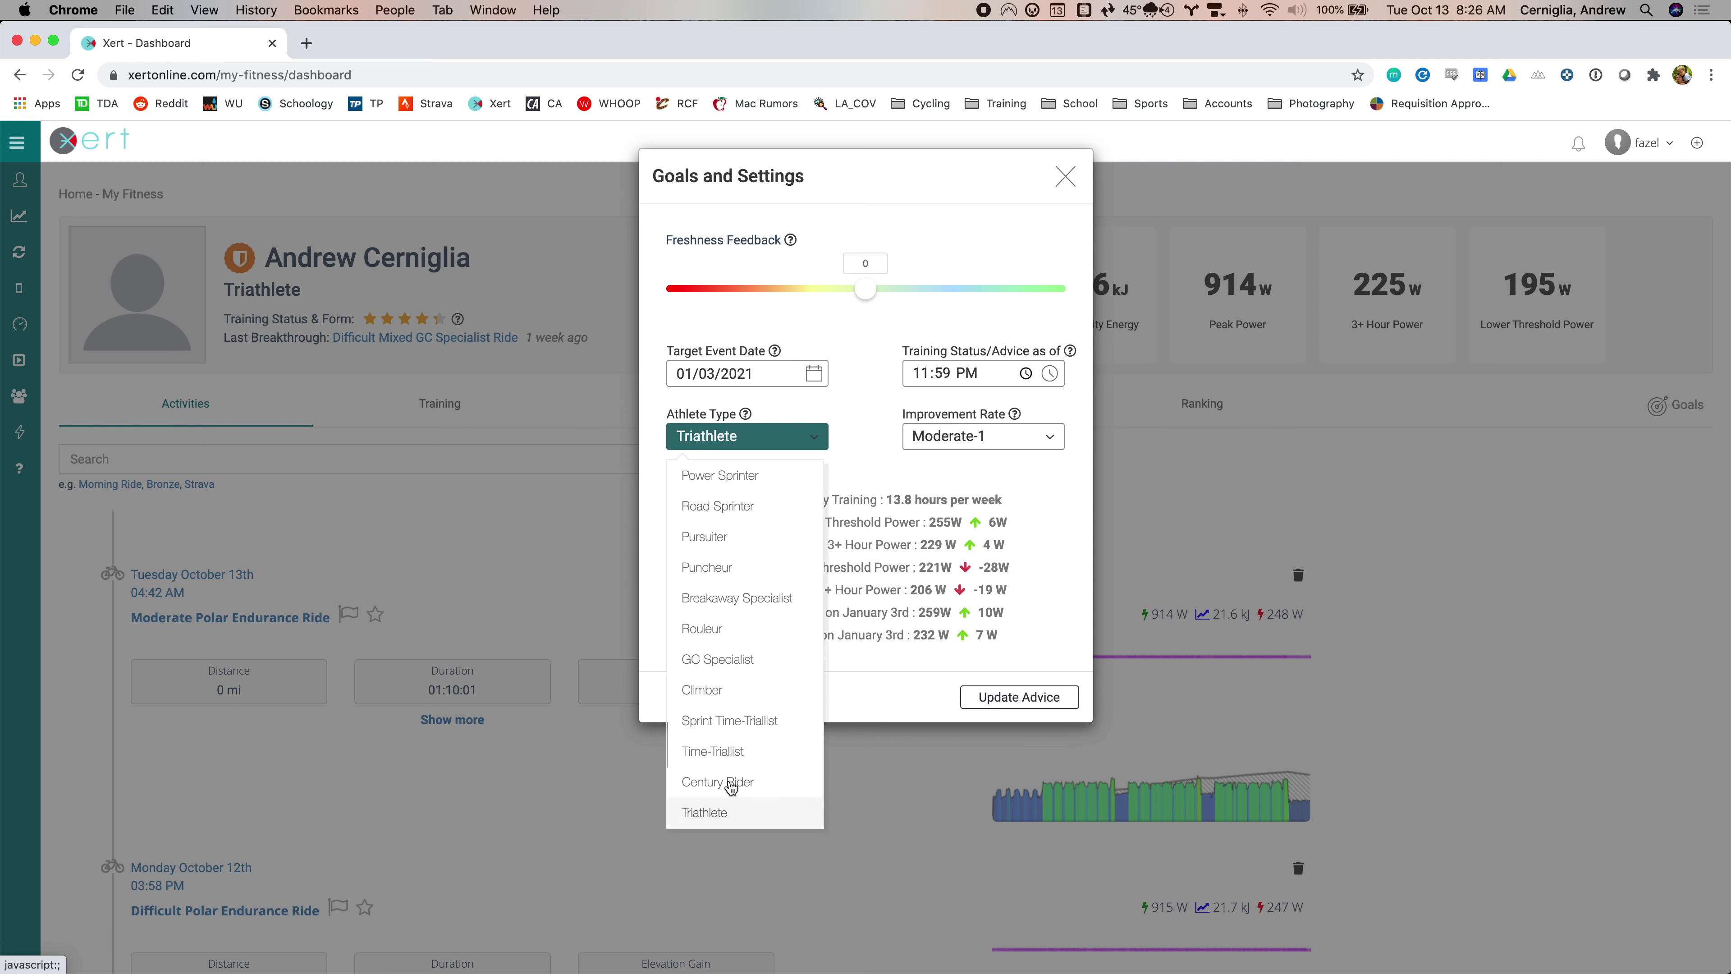
pyautogui.click(869, 455)
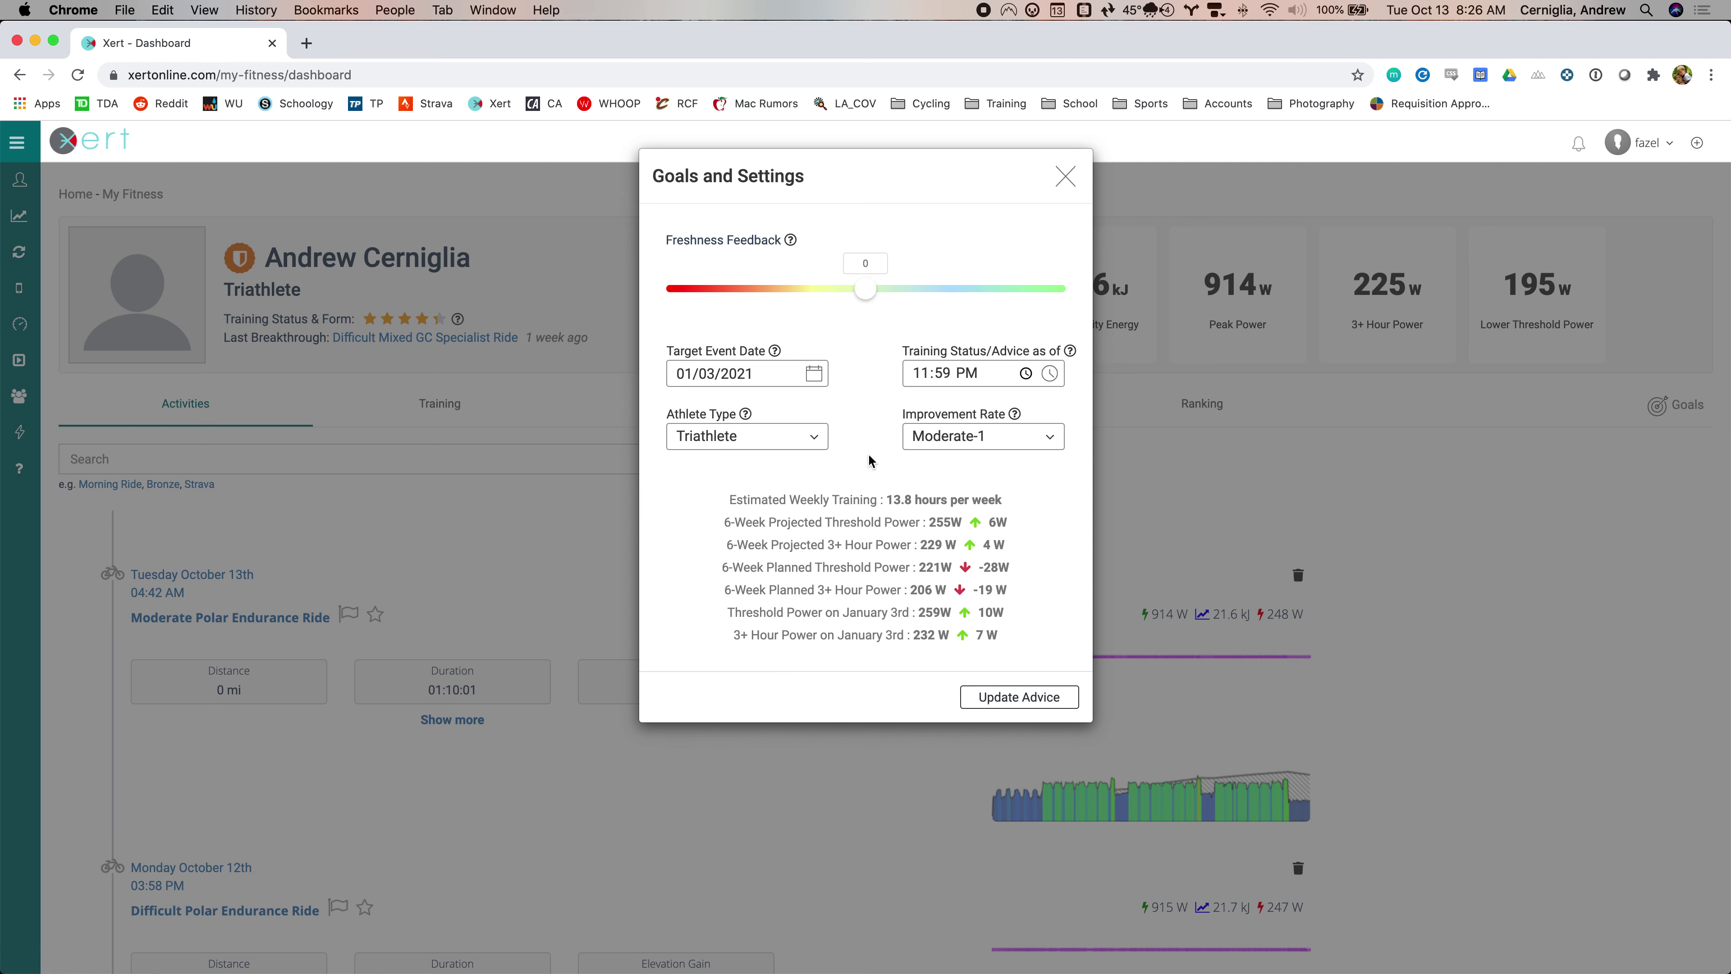
pyautogui.click(814, 376)
# - Keep the target event date at 01/03/2021 and list the Improvement Rate options
pyautogui.click(814, 375)
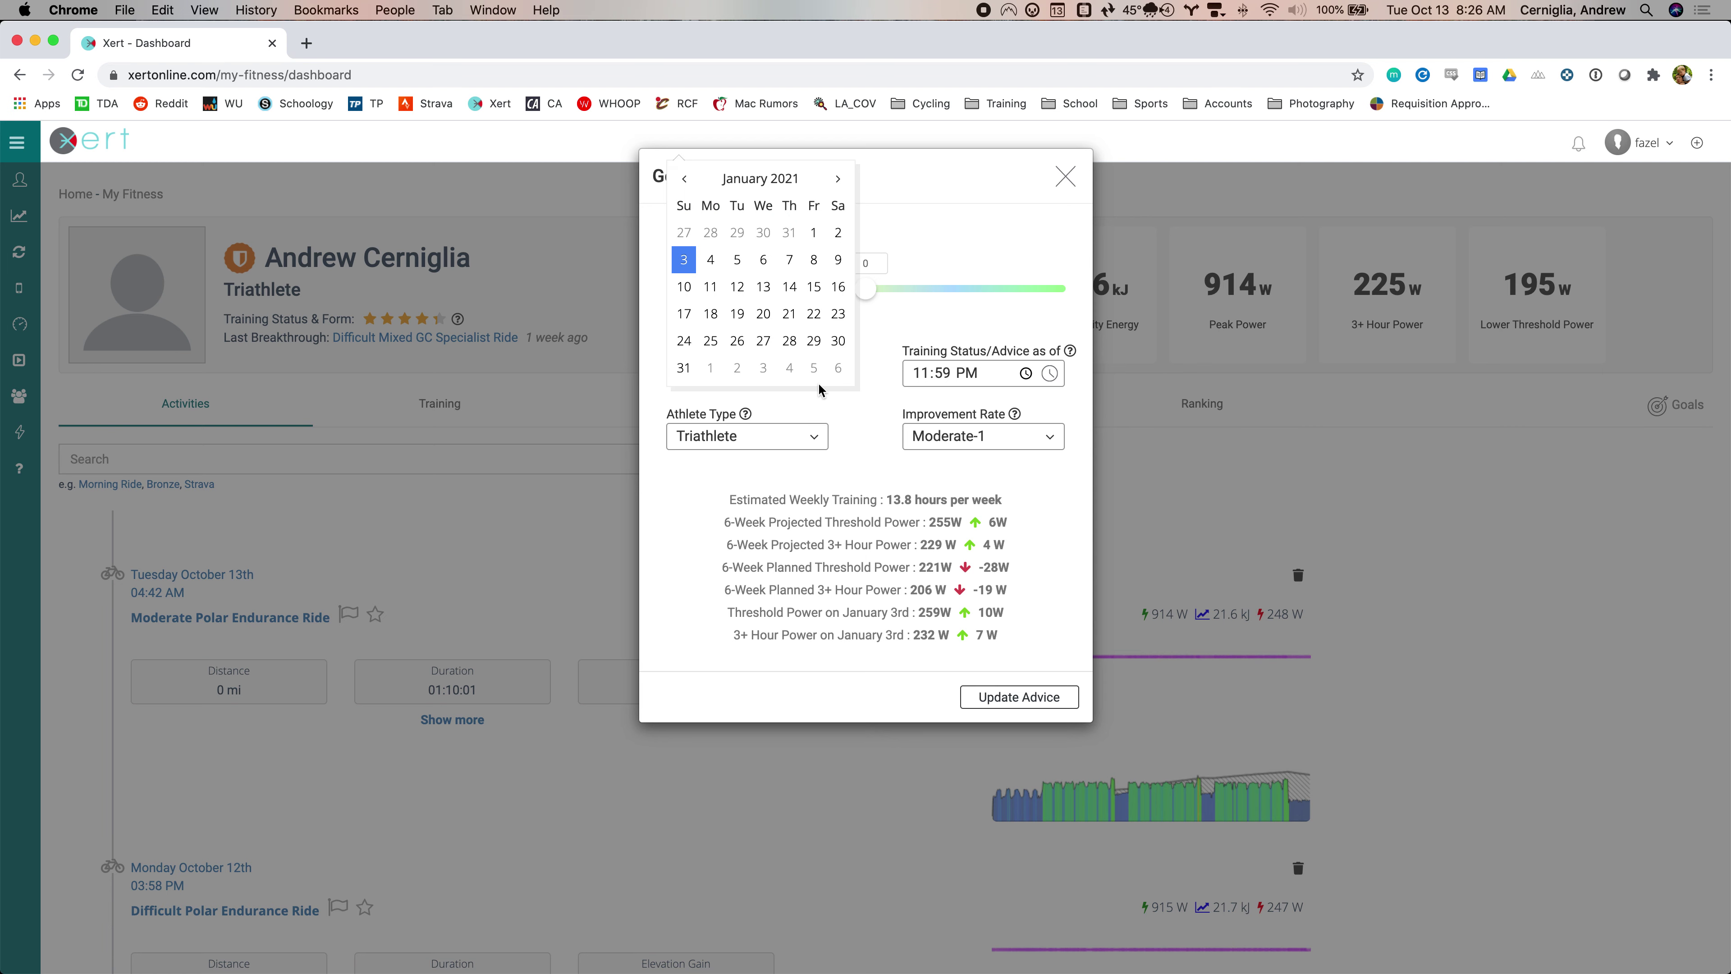
pyautogui.click(861, 399)
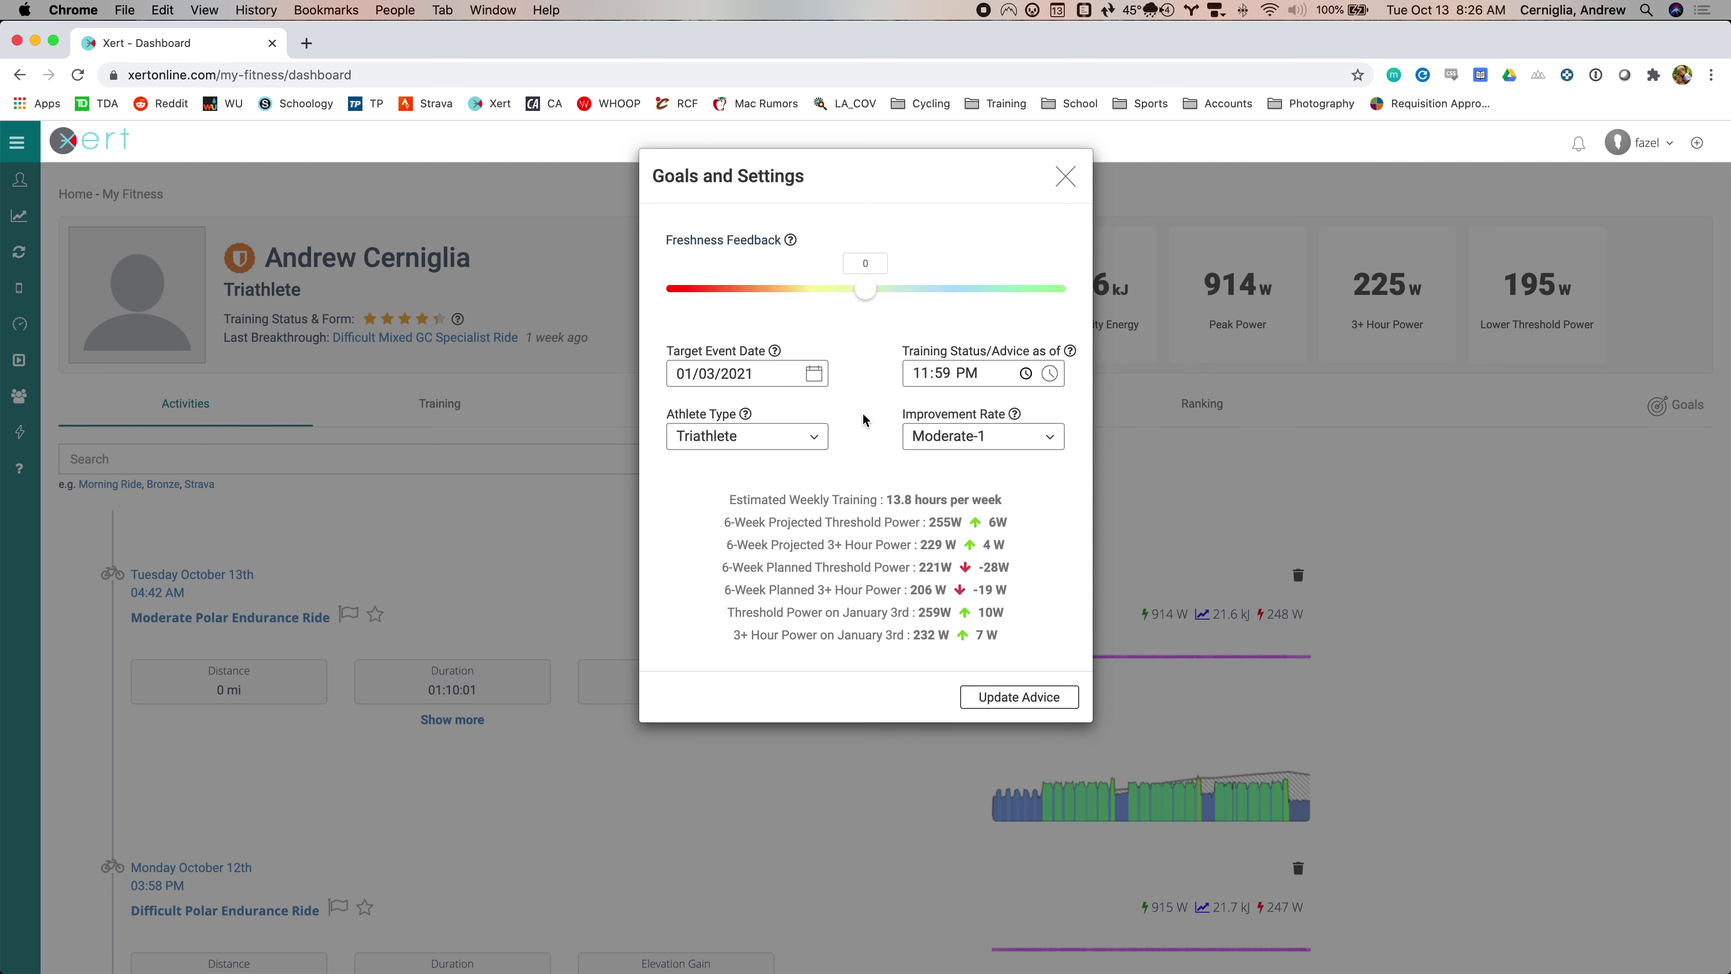
pyautogui.click(916, 443)
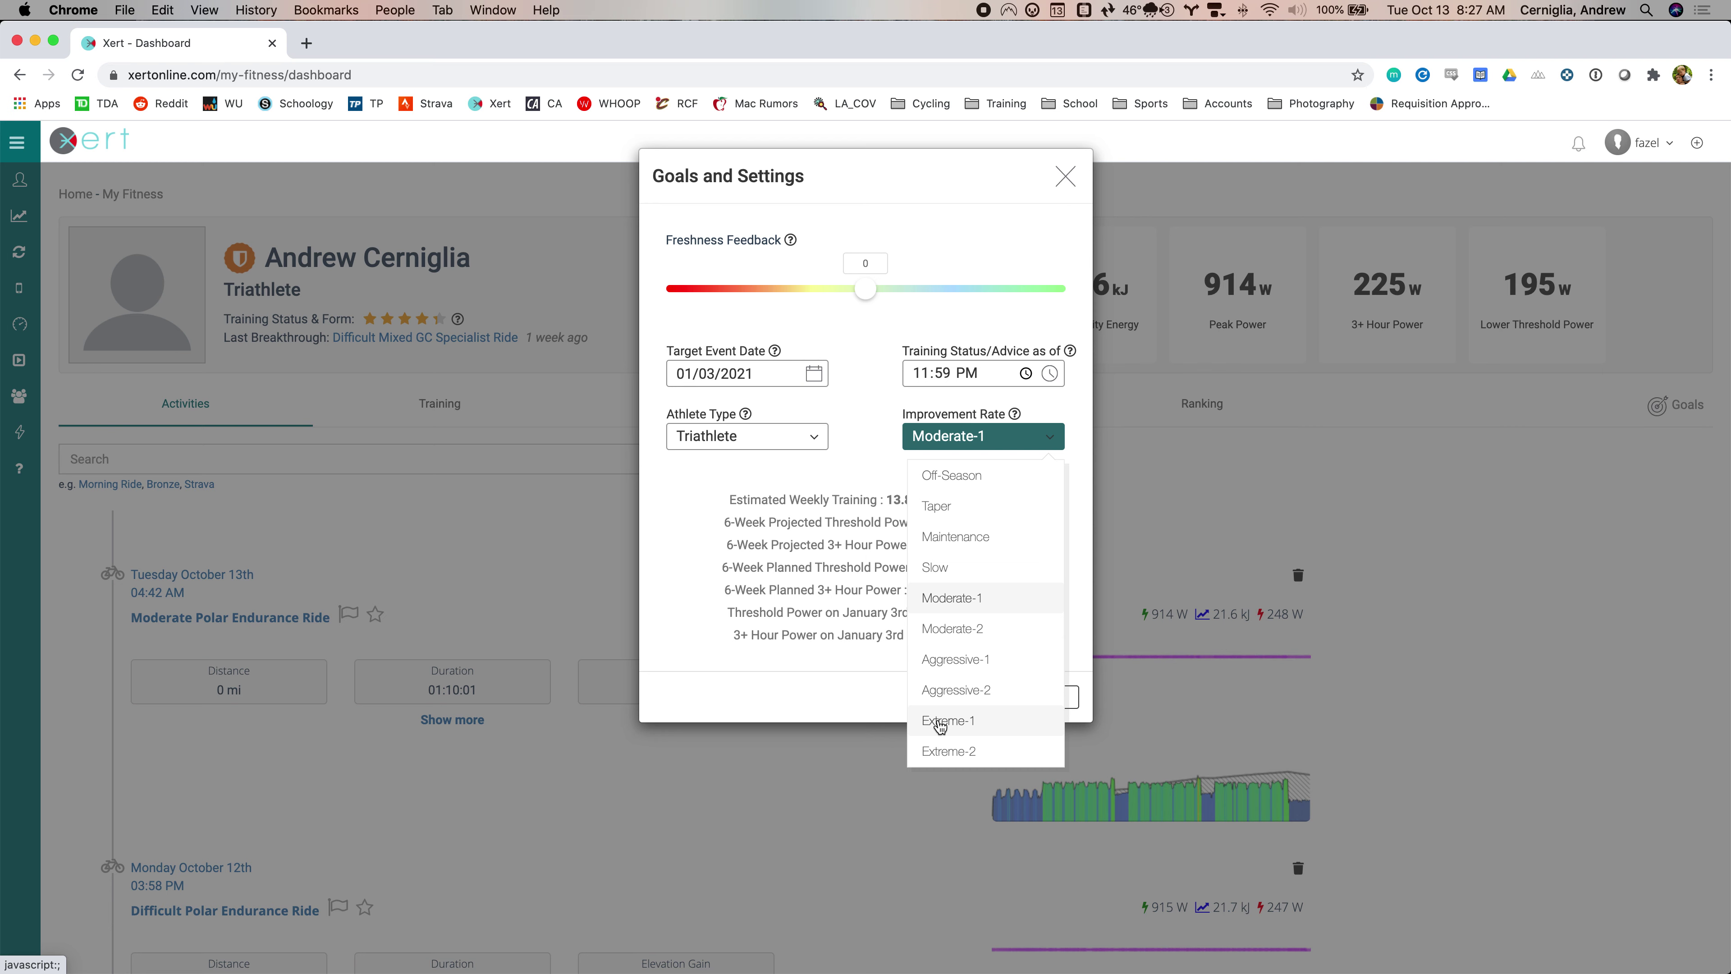
# - Leave the improvement rate at Moderate-1 and close Goals and Settings
pyautogui.click(844, 672)
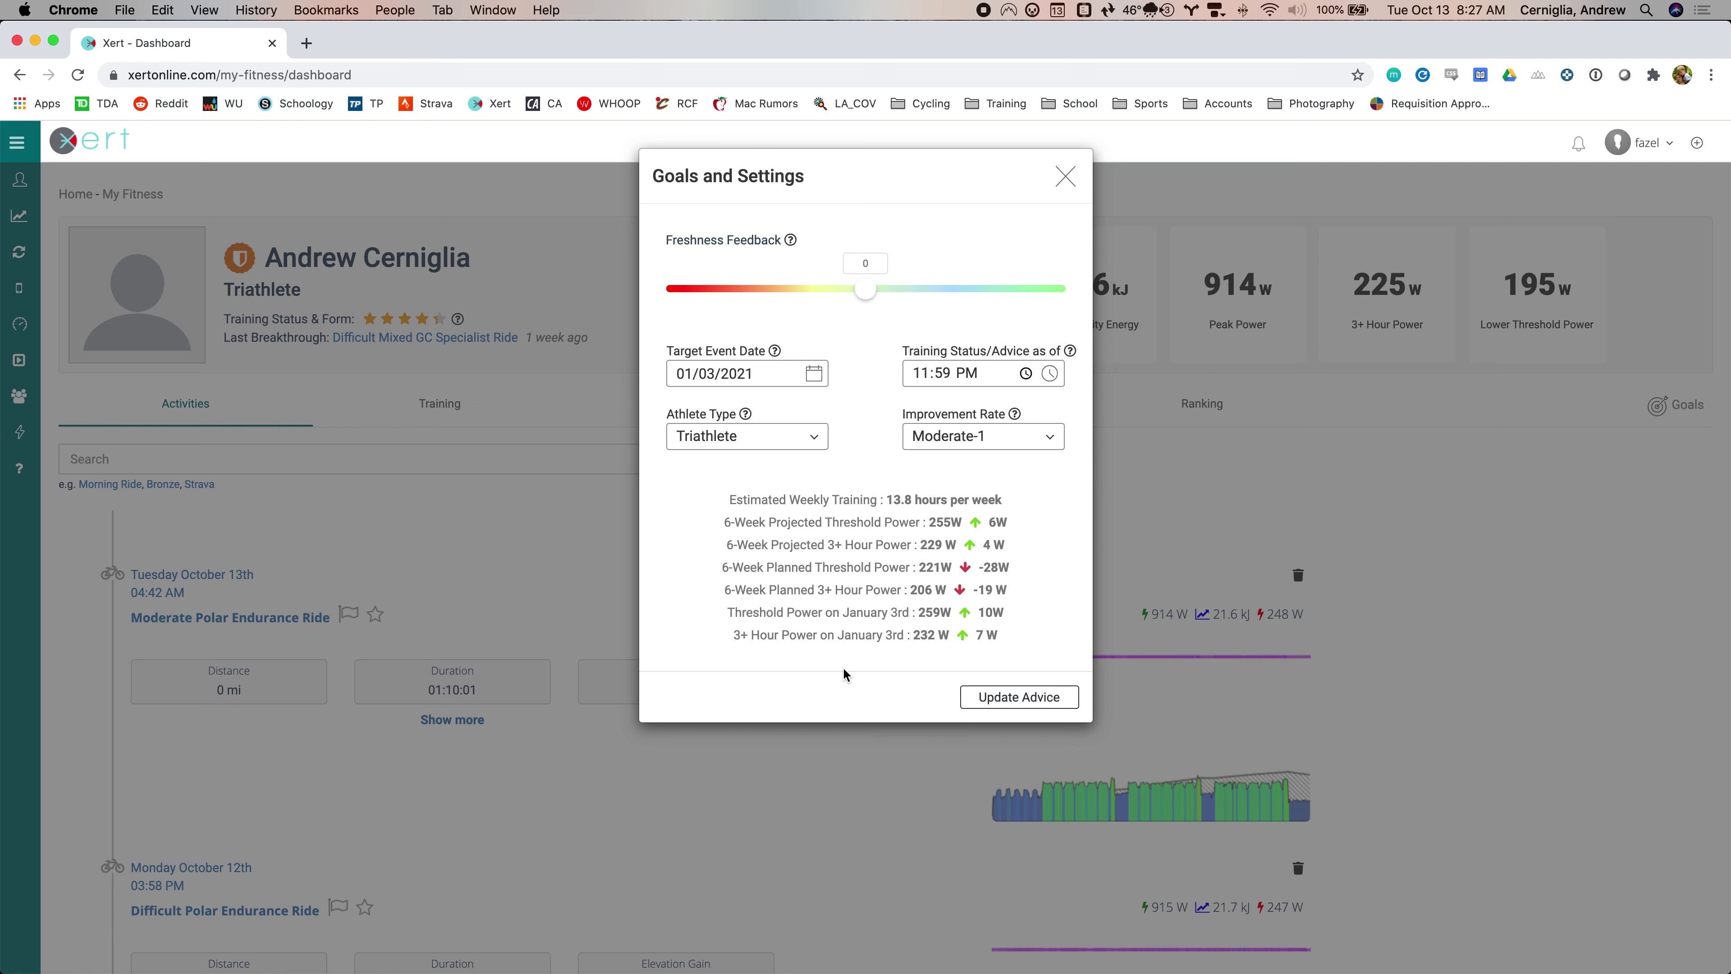
pyautogui.click(935, 438)
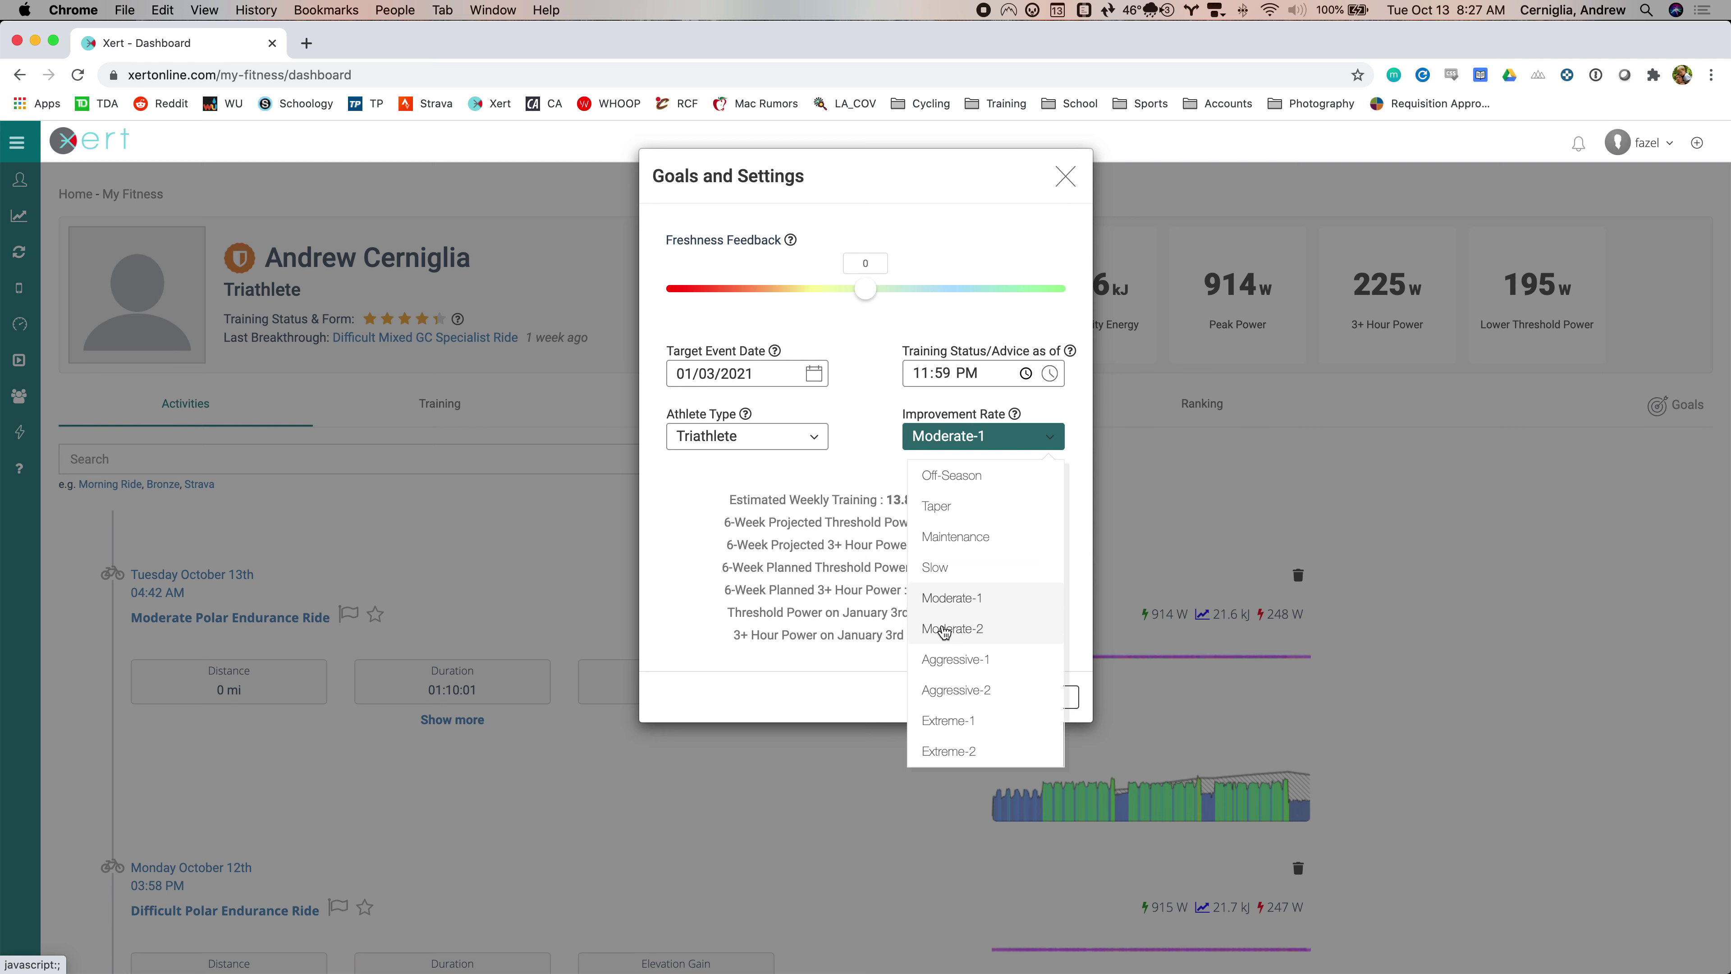
pyautogui.click(869, 473)
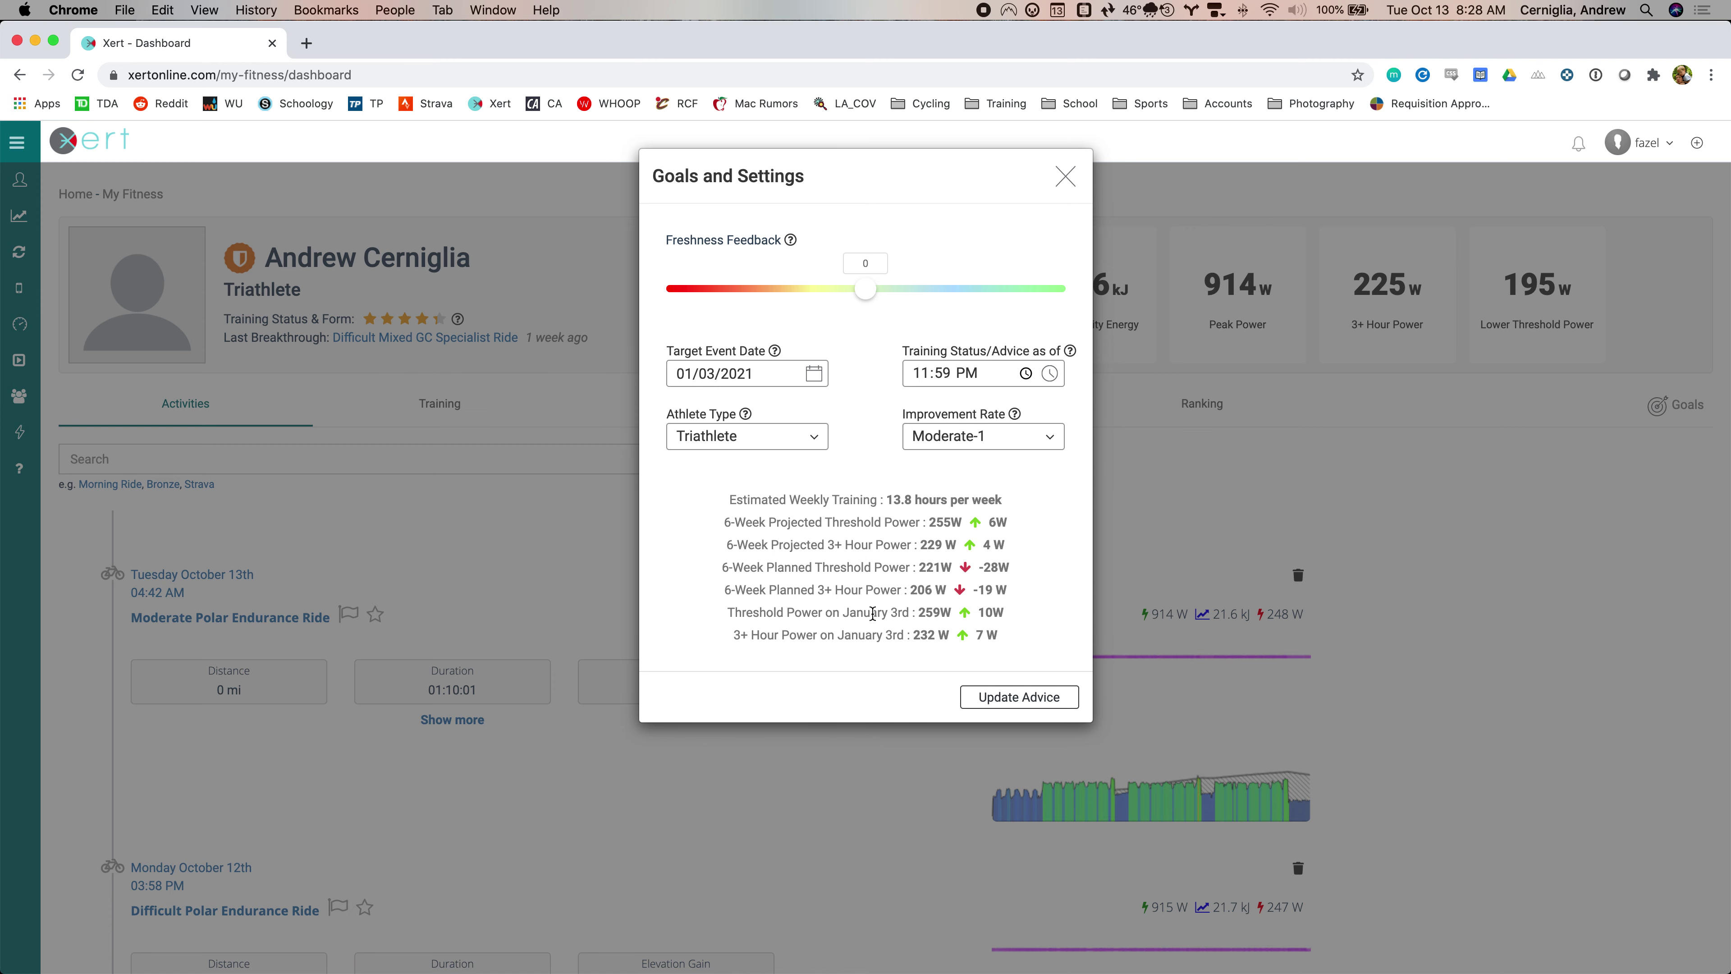
pyautogui.click(1070, 183)
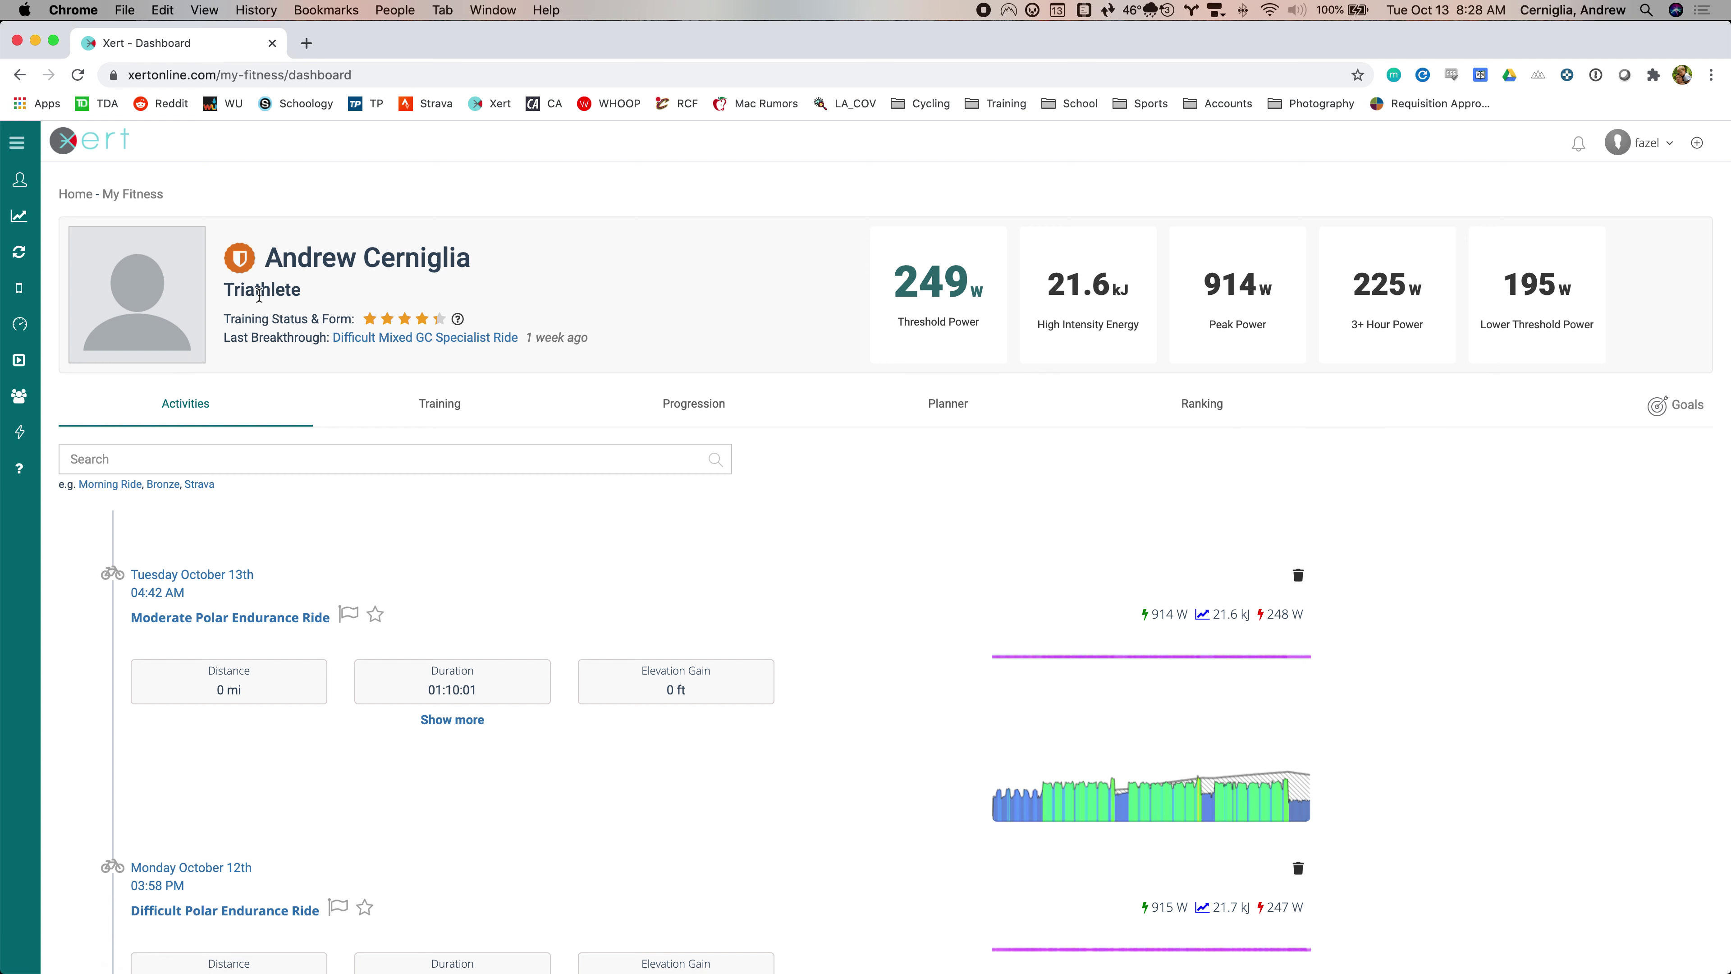
pyautogui.moveTo(225, 293); pyautogui.dragTo(225, 293)
pyautogui.click(230, 293)
pyautogui.moveTo(226, 290); pyautogui.dragTo(303, 289)
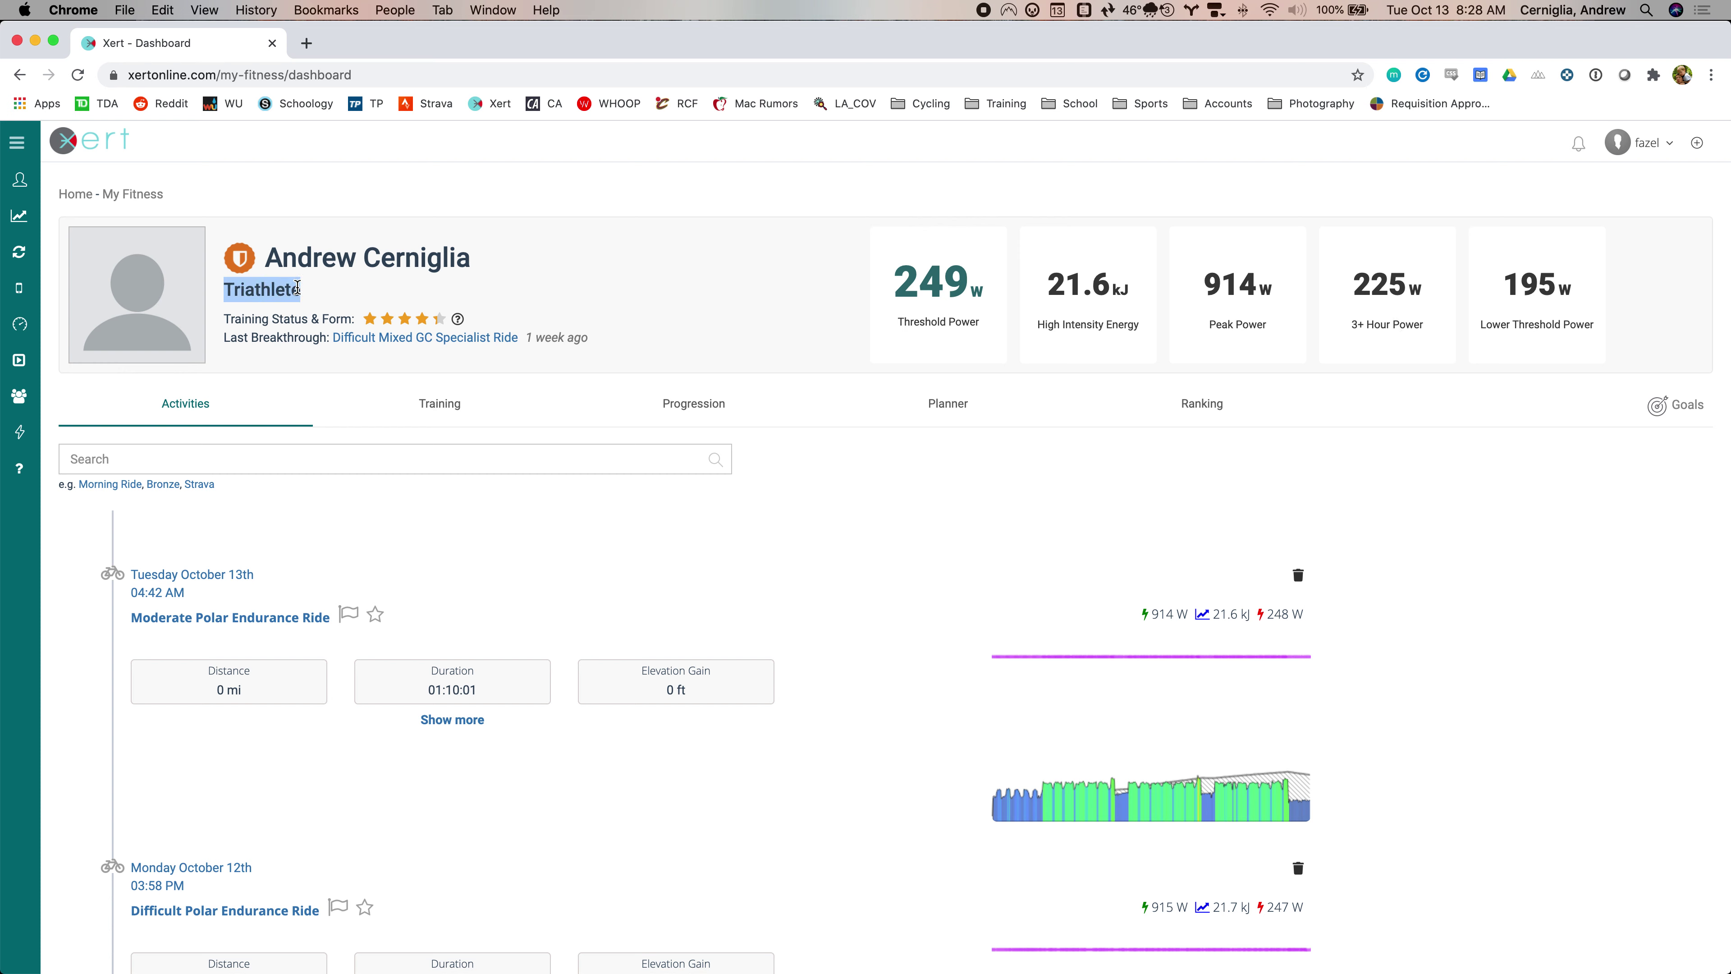
pyautogui.click(362, 282)
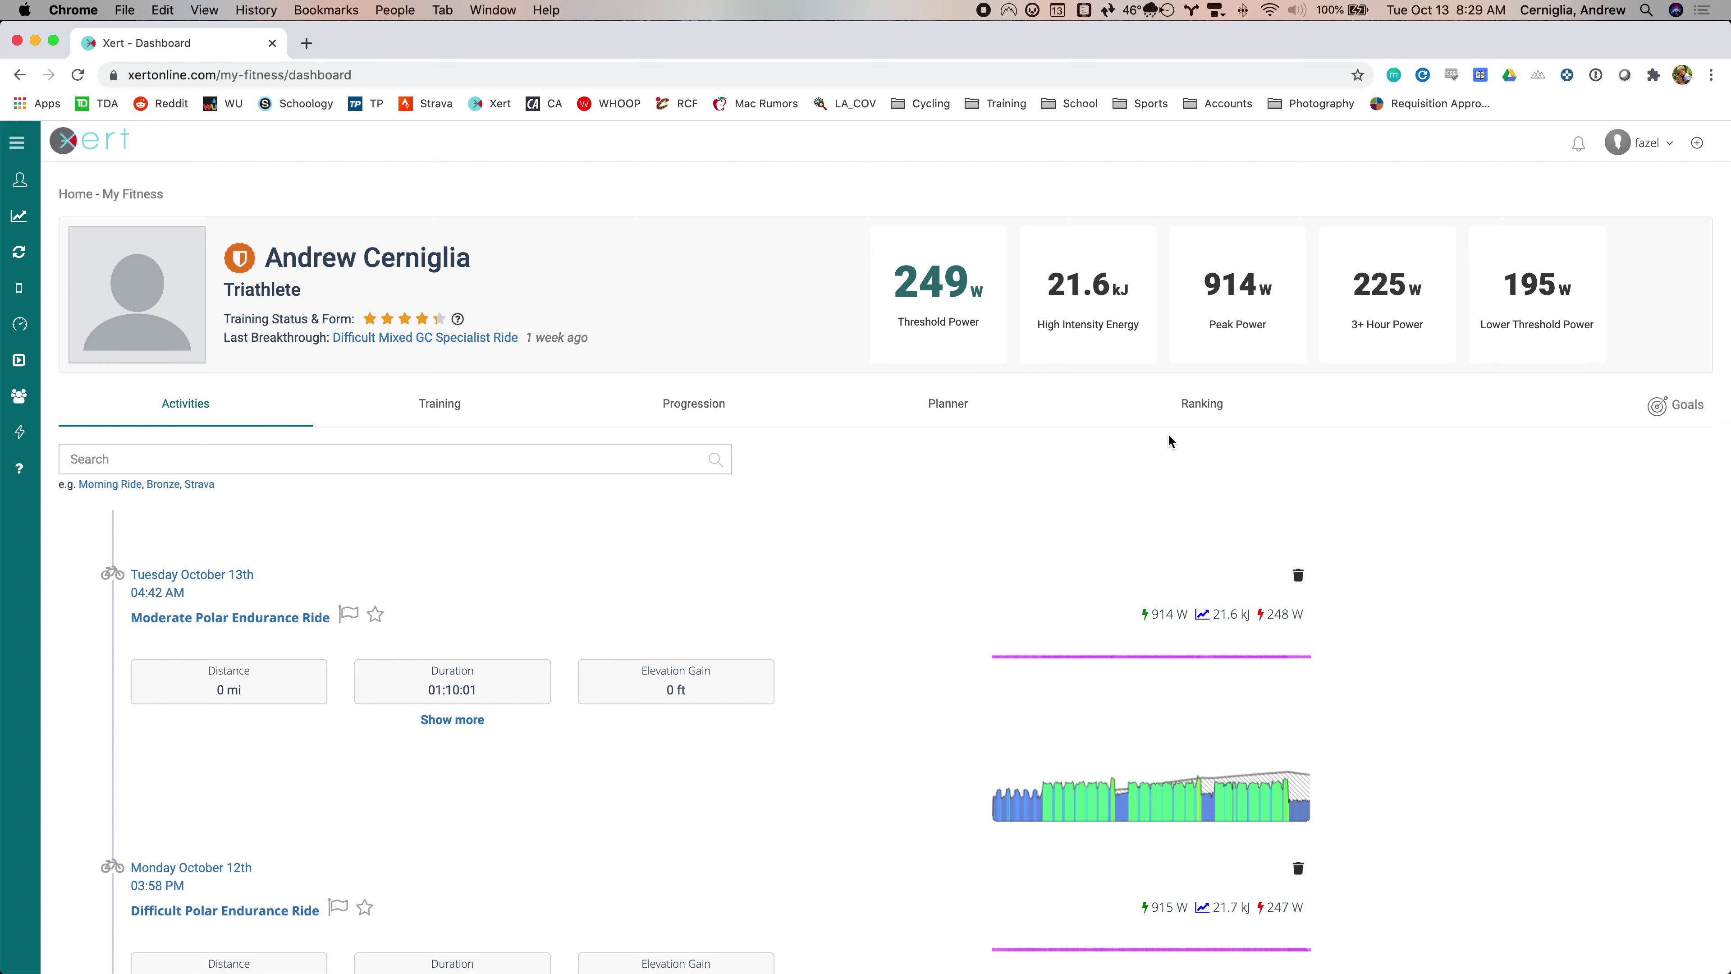
# - Show the Fitness Comparison and Ranking for the Year-to-Date period
pyautogui.click(1187, 407)
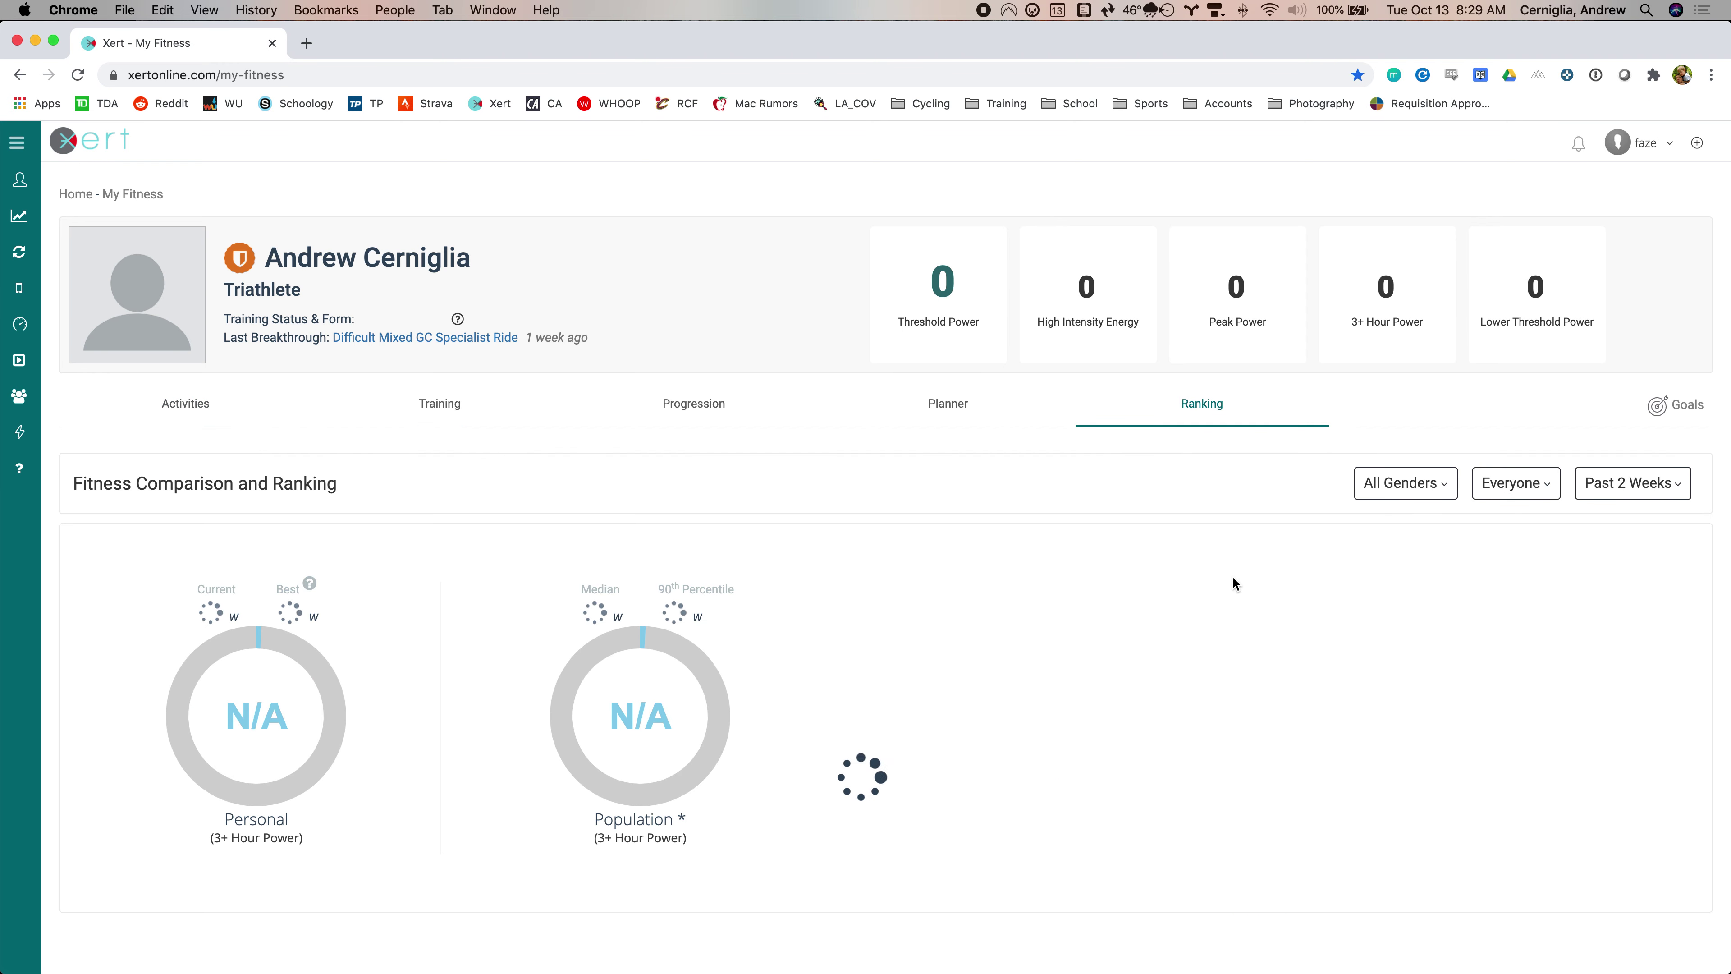
pyautogui.click(1397, 484)
pyautogui.click(1490, 508)
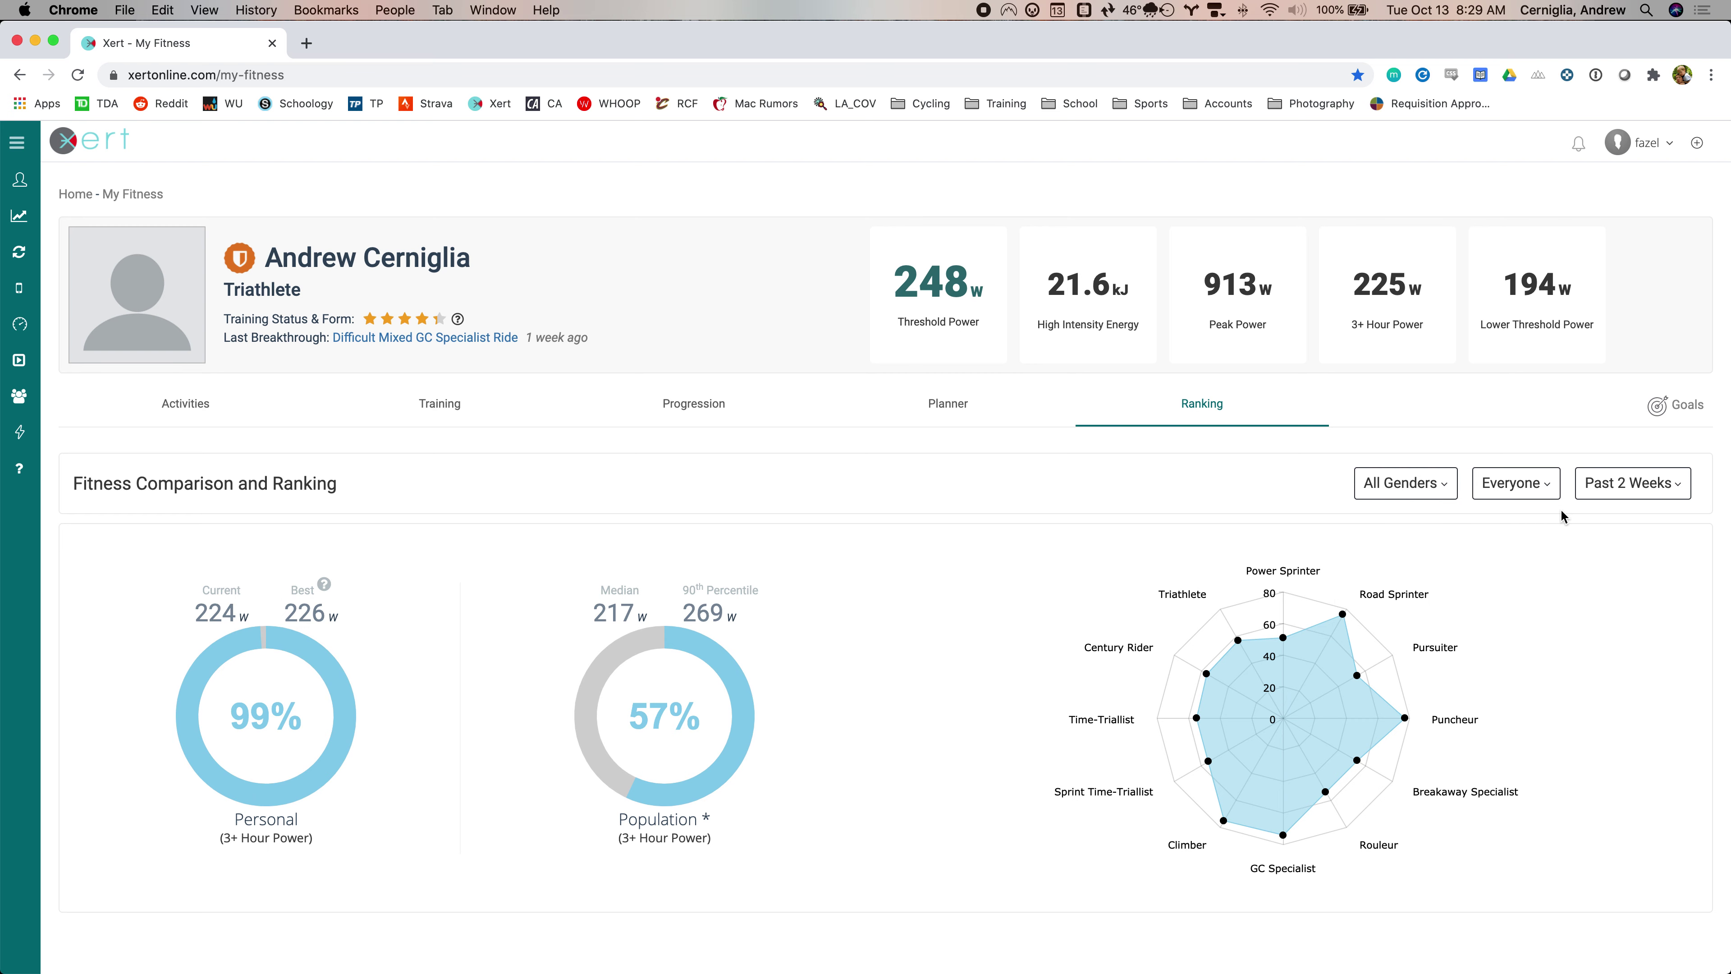
pyautogui.click(1632, 484)
pyautogui.click(1626, 486)
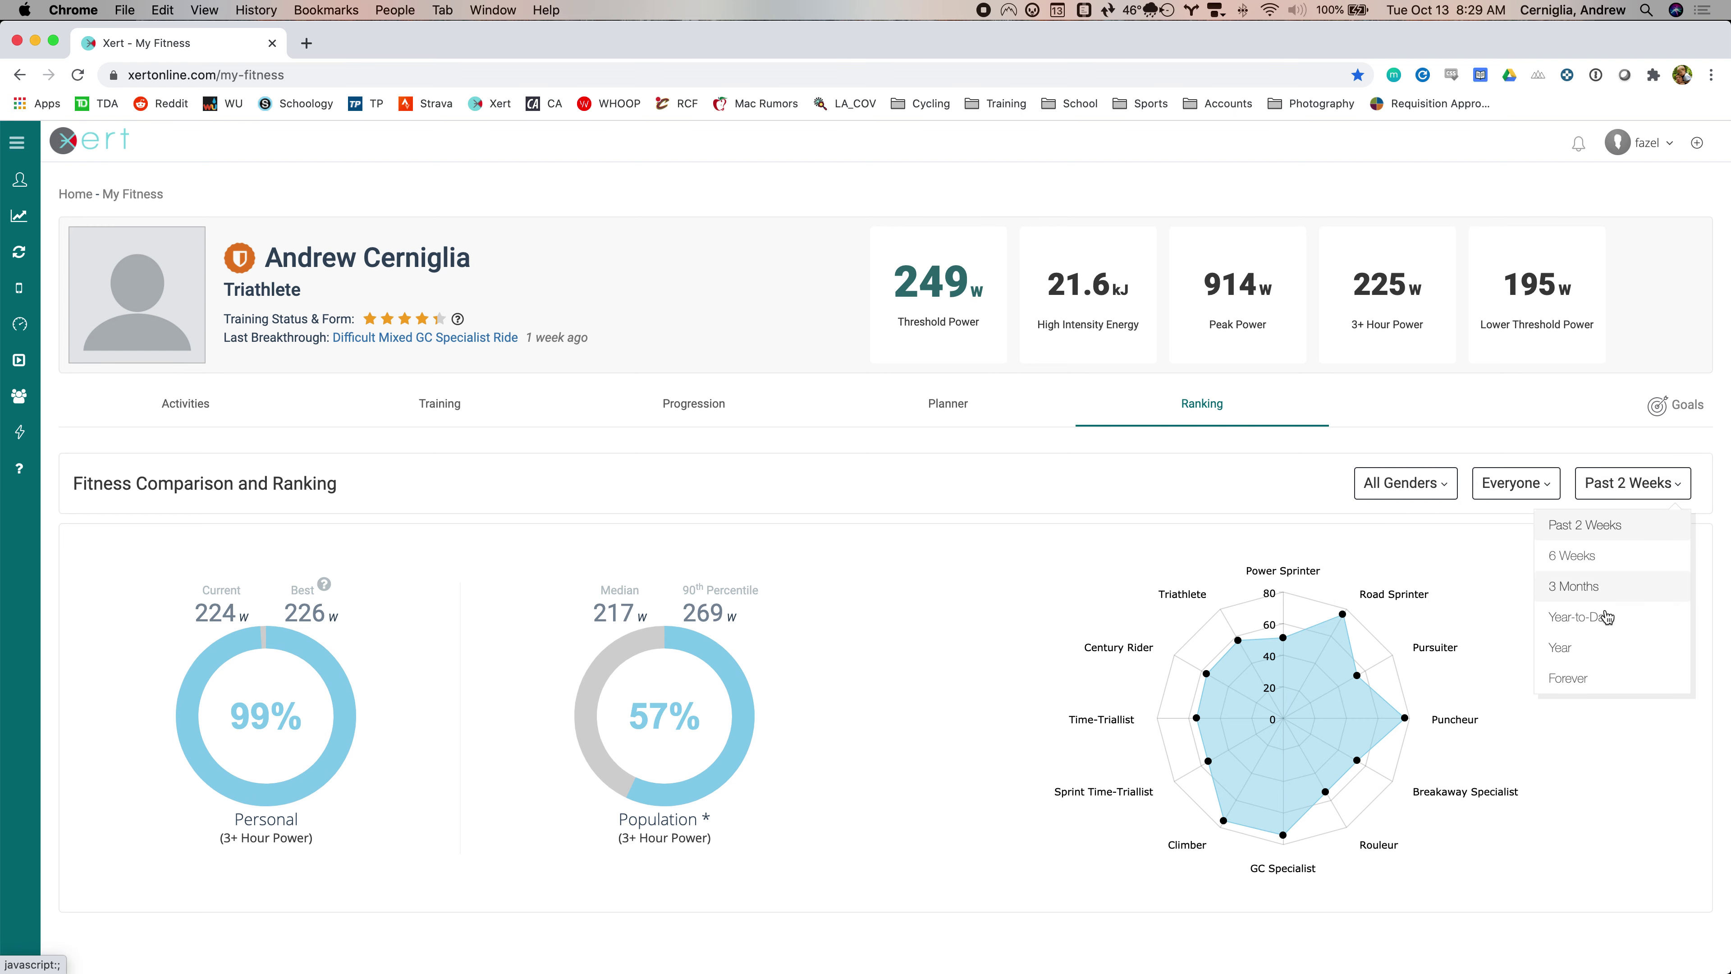
pyautogui.click(1595, 615)
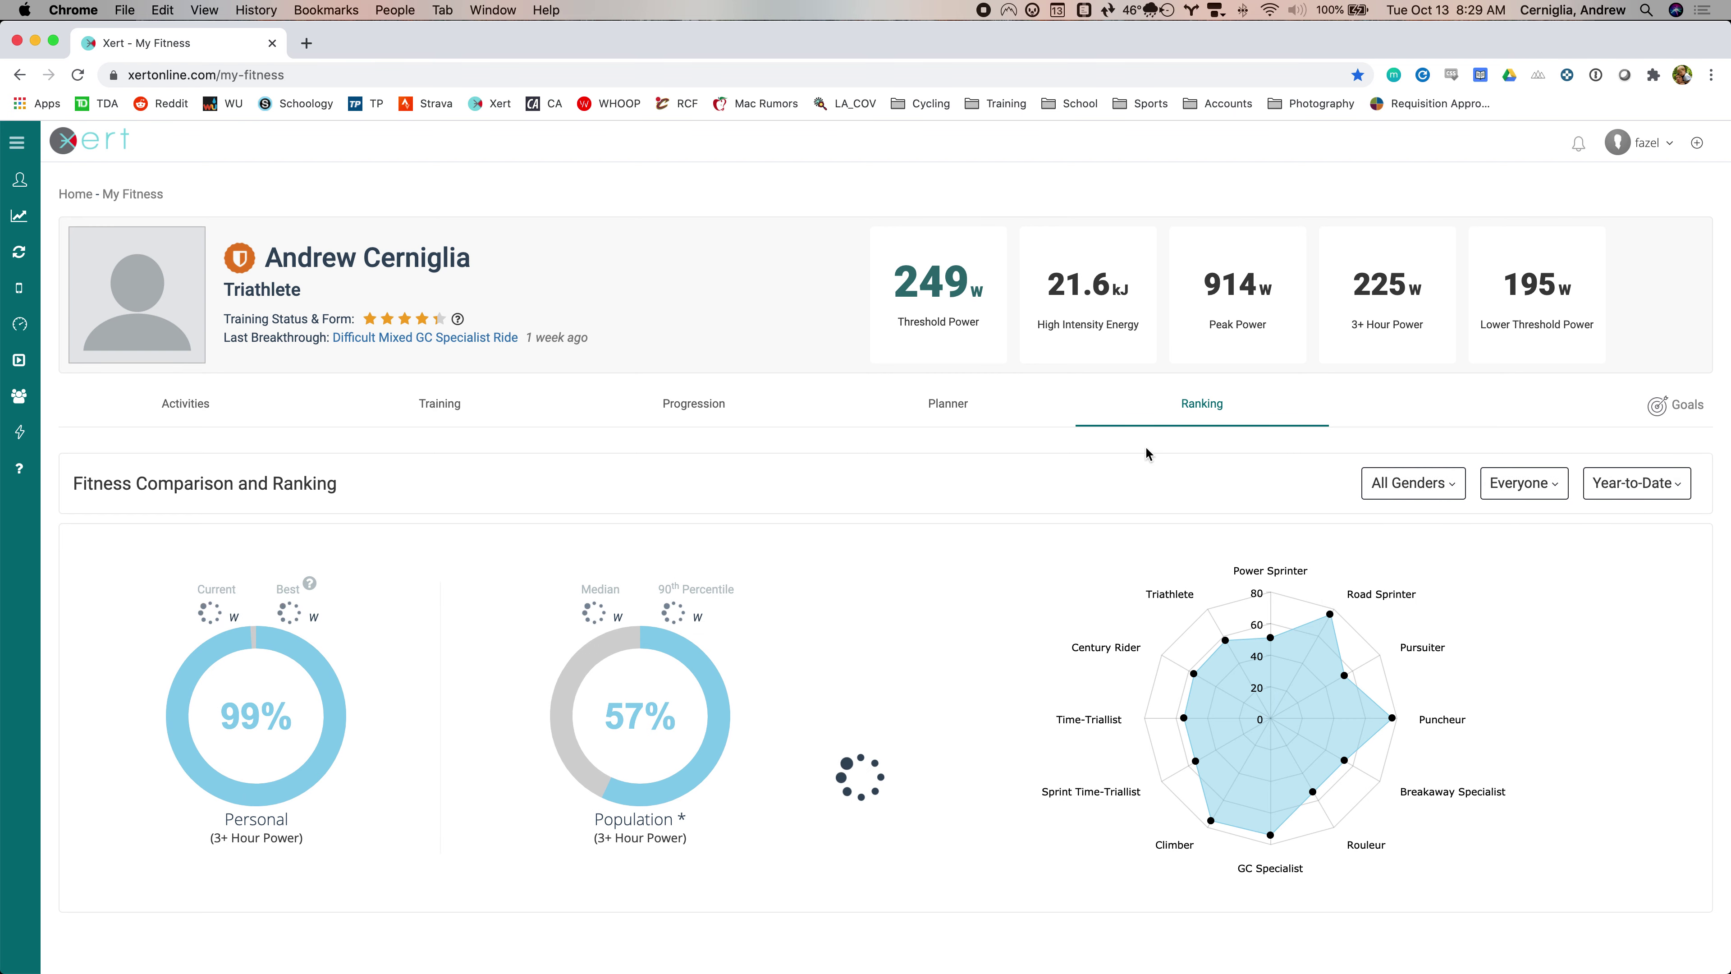
# - Inspect the rider-type radar chart points: 99% personal, 57% of population
pyautogui.scroll(-4, 1109, 481)
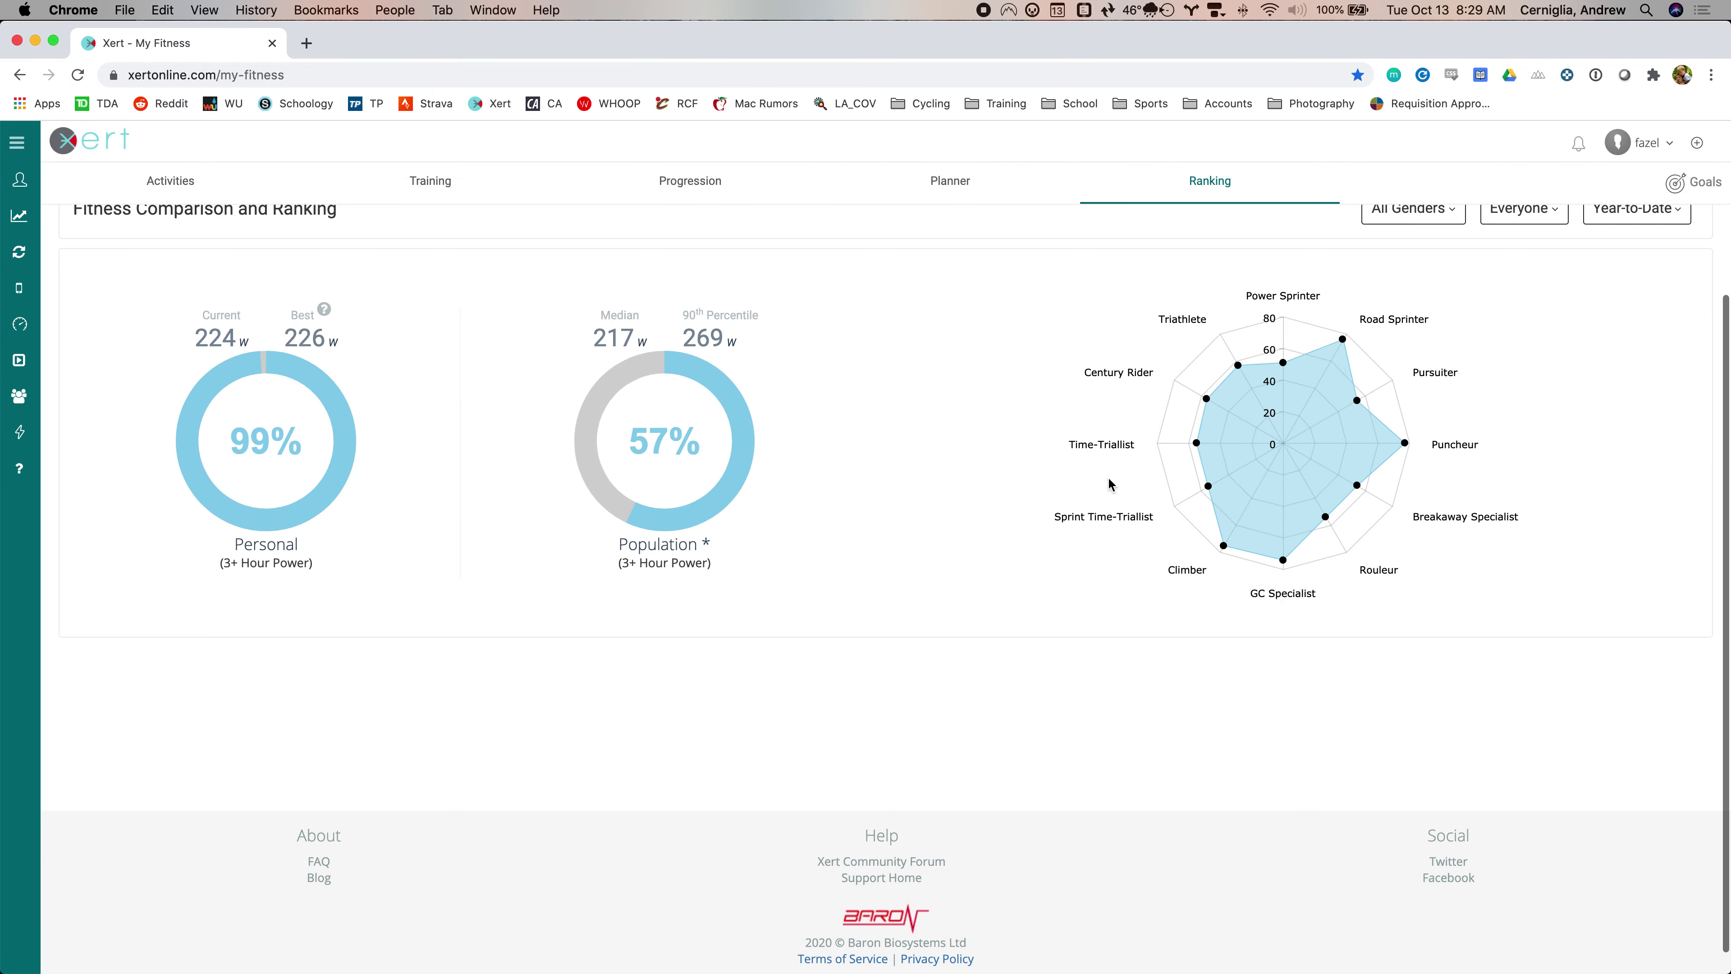
pyautogui.scroll(2, 1107, 481)
pyautogui.moveTo(1343, 435)
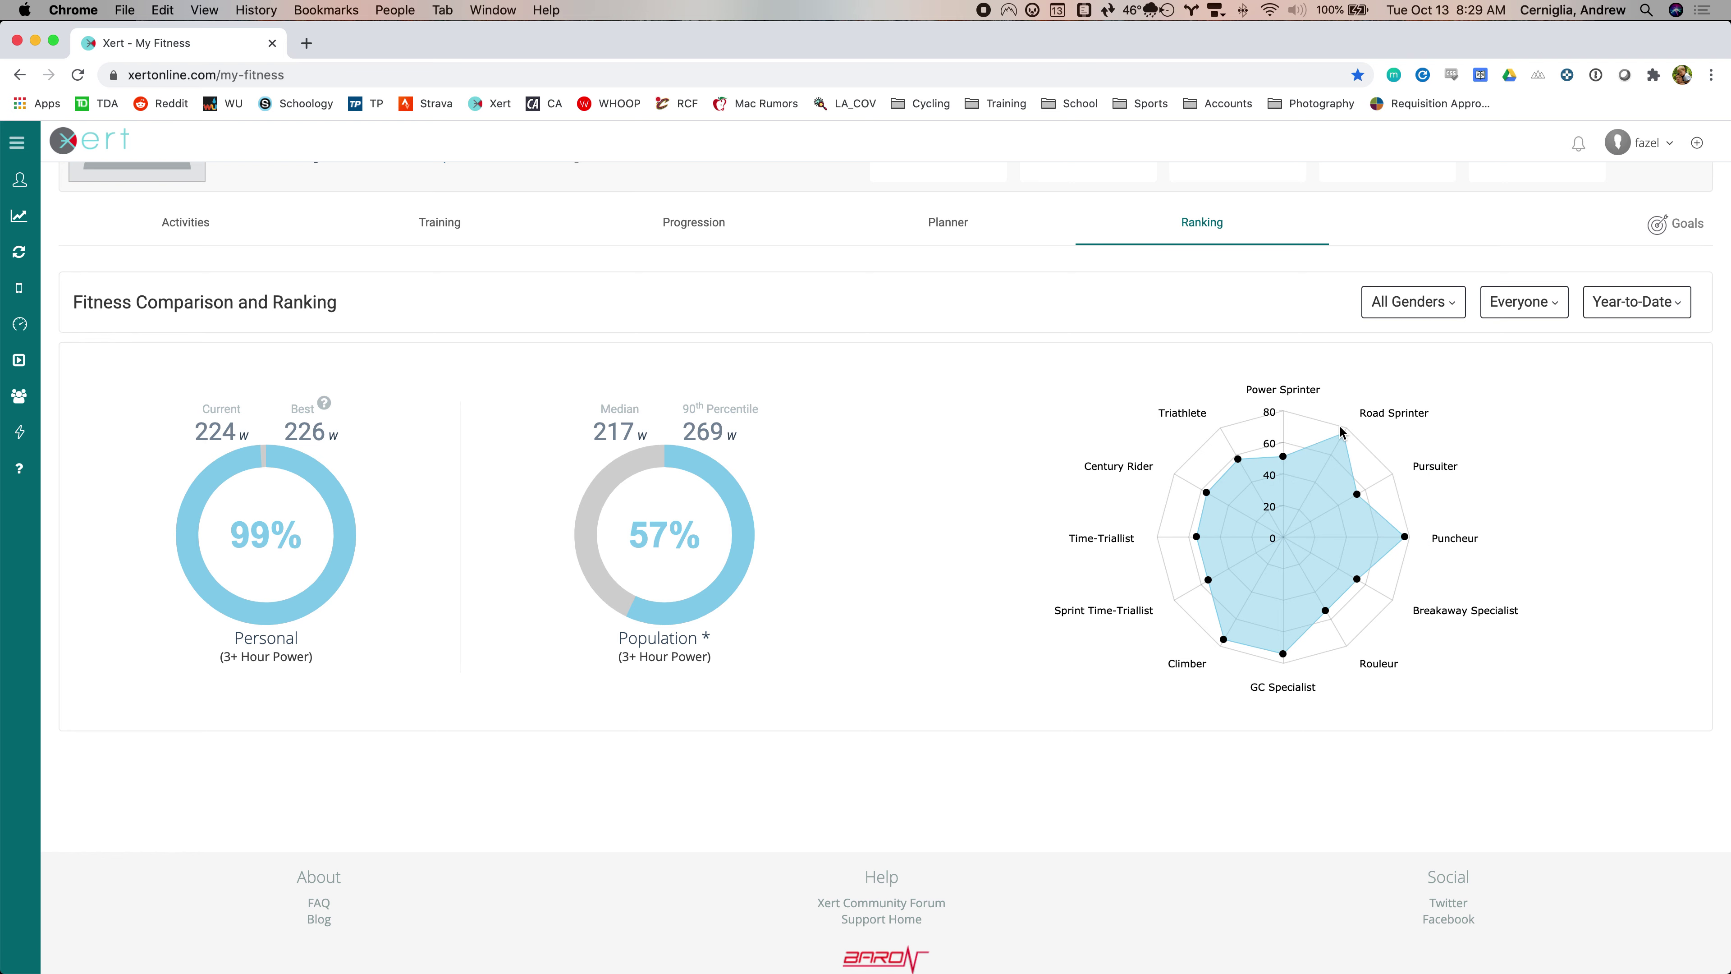
pyautogui.moveTo(1358, 498)
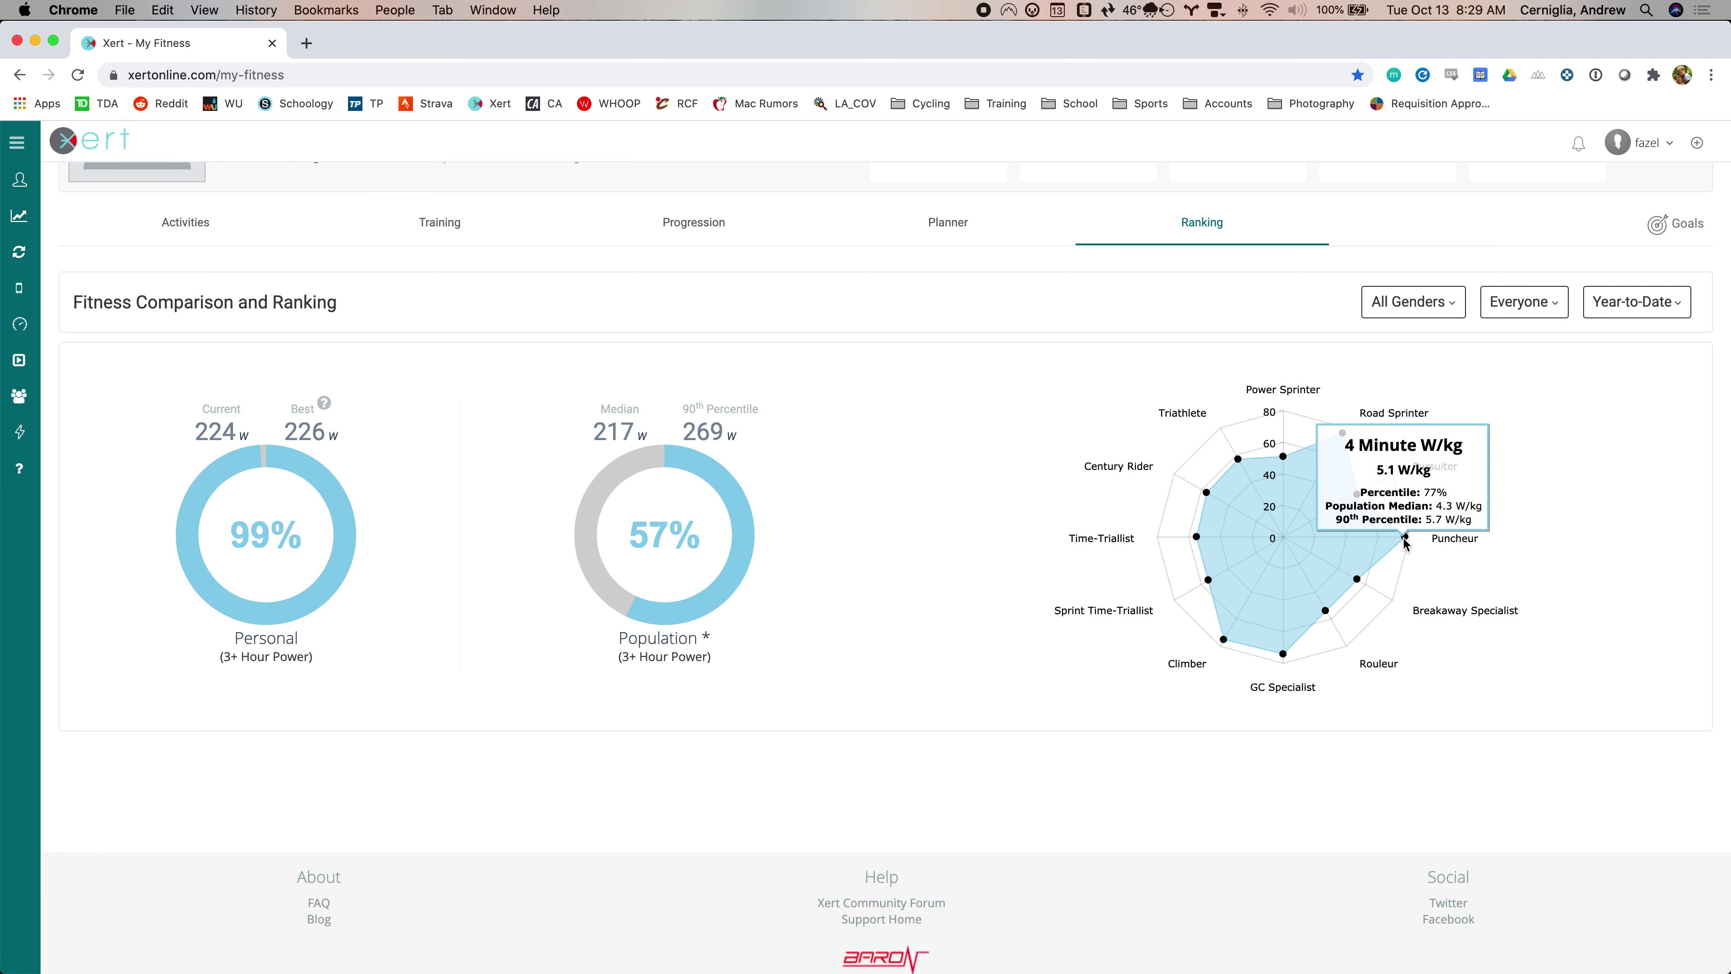
pyautogui.moveTo(1323, 612)
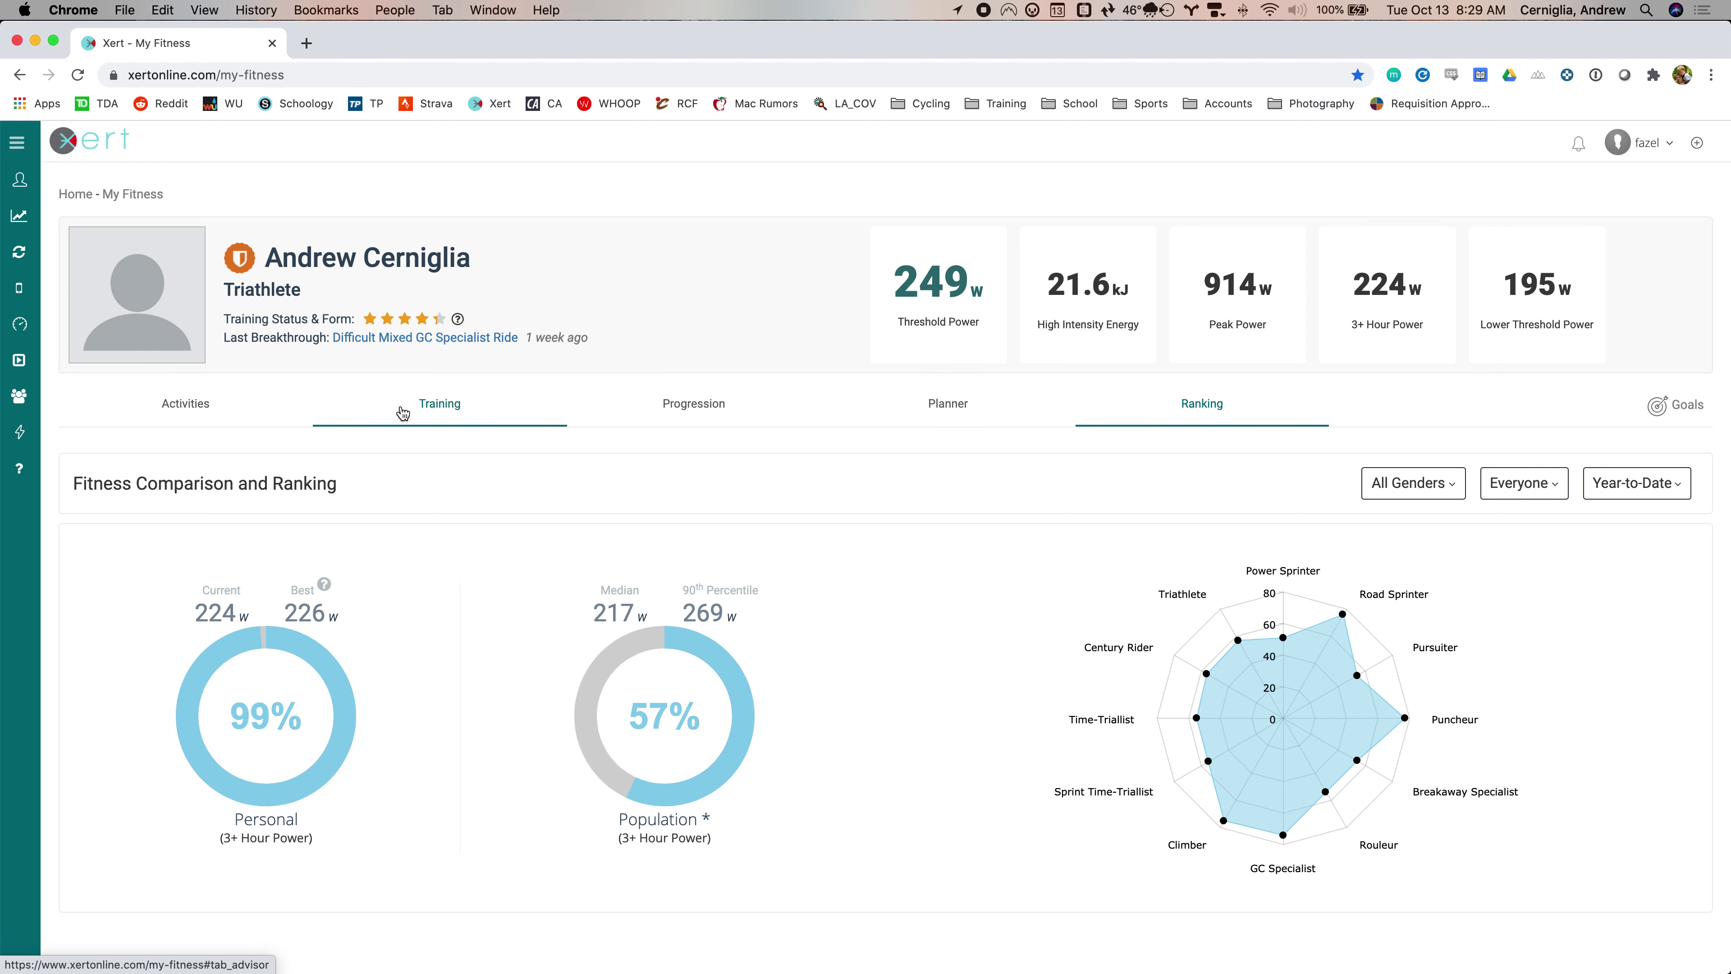
# - Open the Progression statistics and set their period to Year-to-Date
pyautogui.click(677, 423)
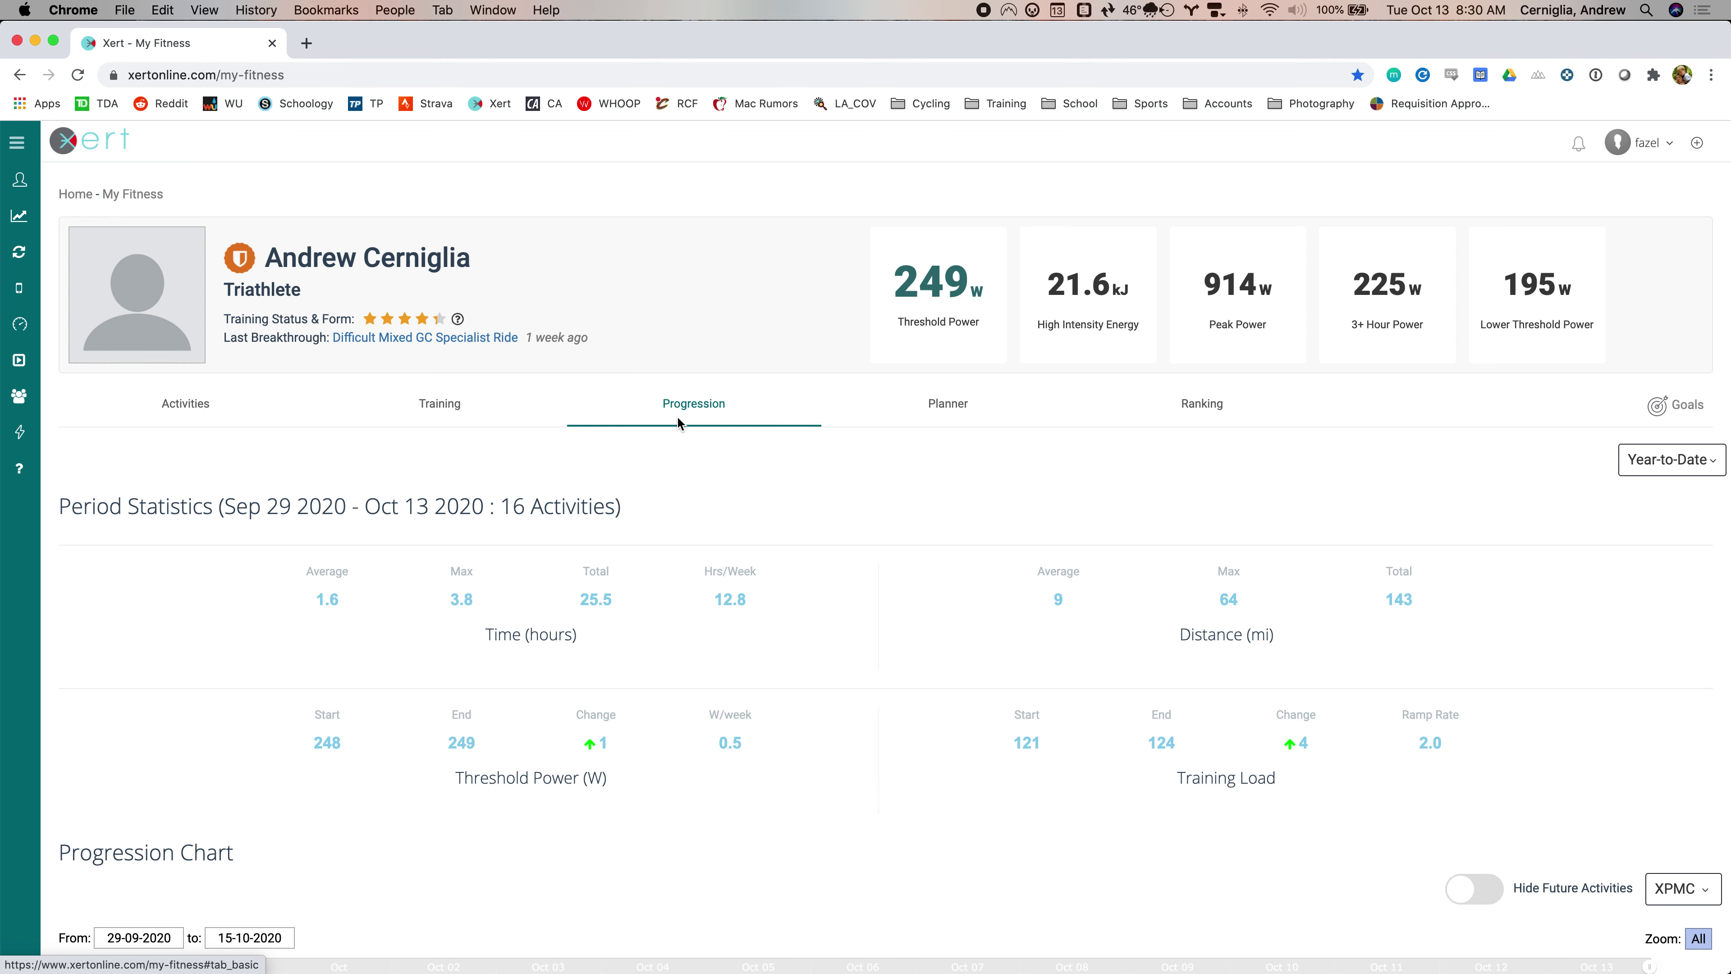
pyautogui.scroll(-10, 677, 419)
pyautogui.scroll(8, 826, 395)
pyautogui.click(1641, 340)
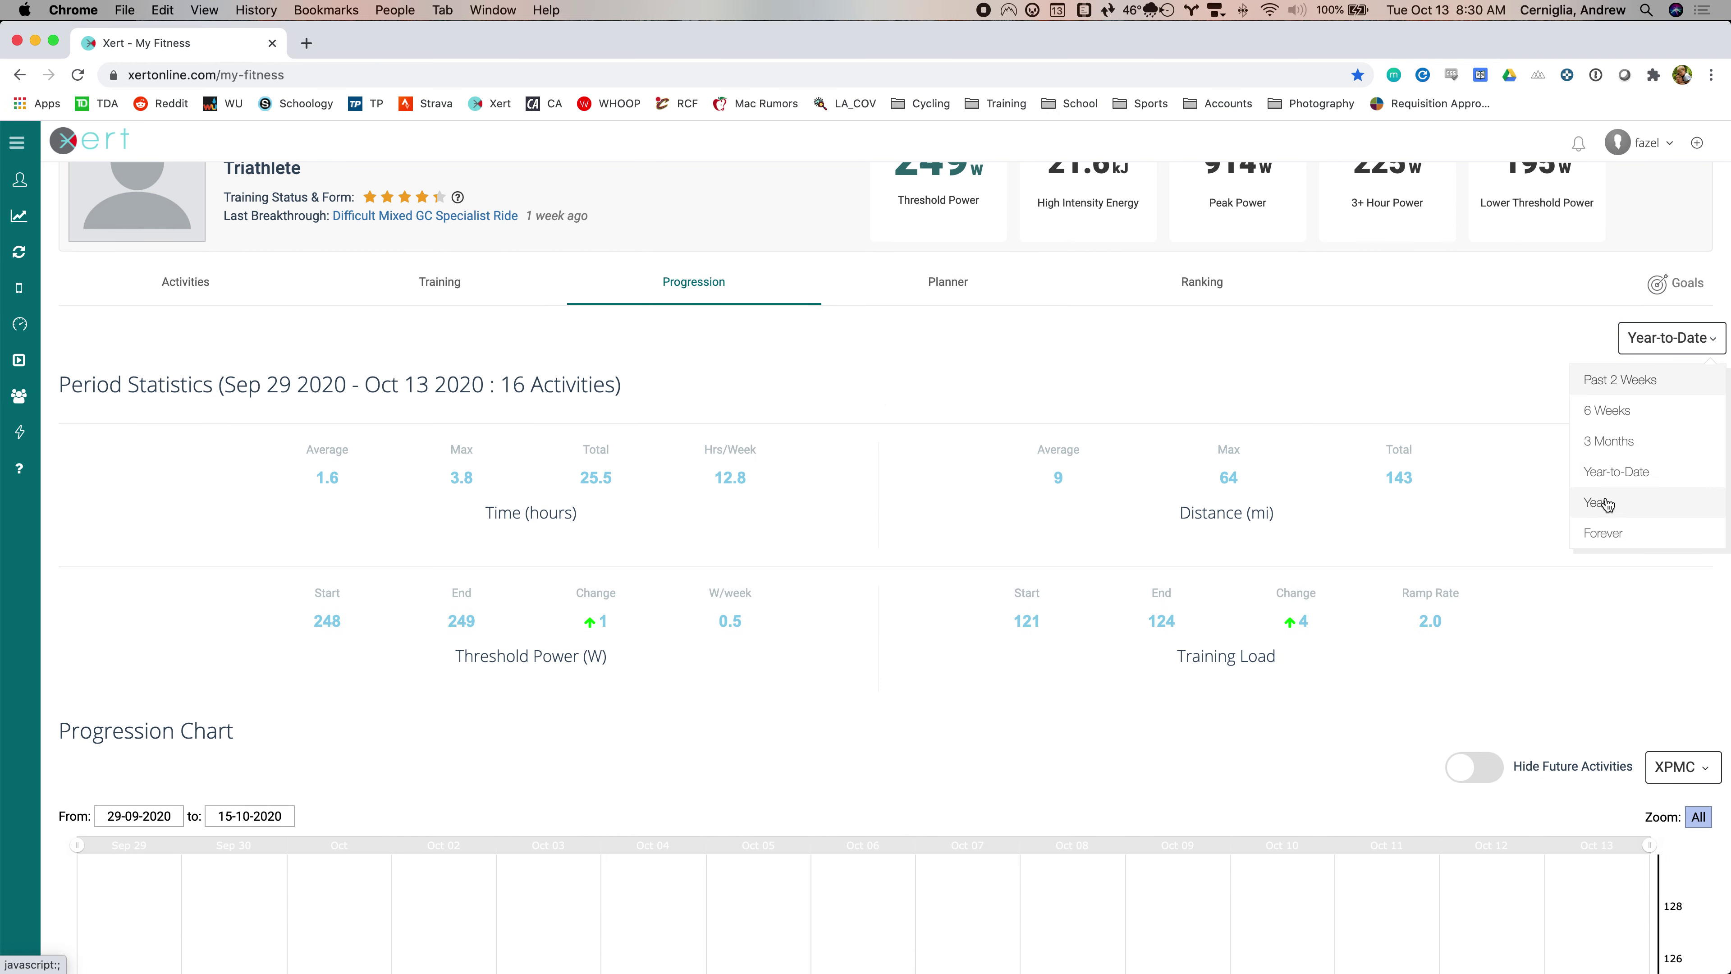
pyautogui.click(1605, 479)
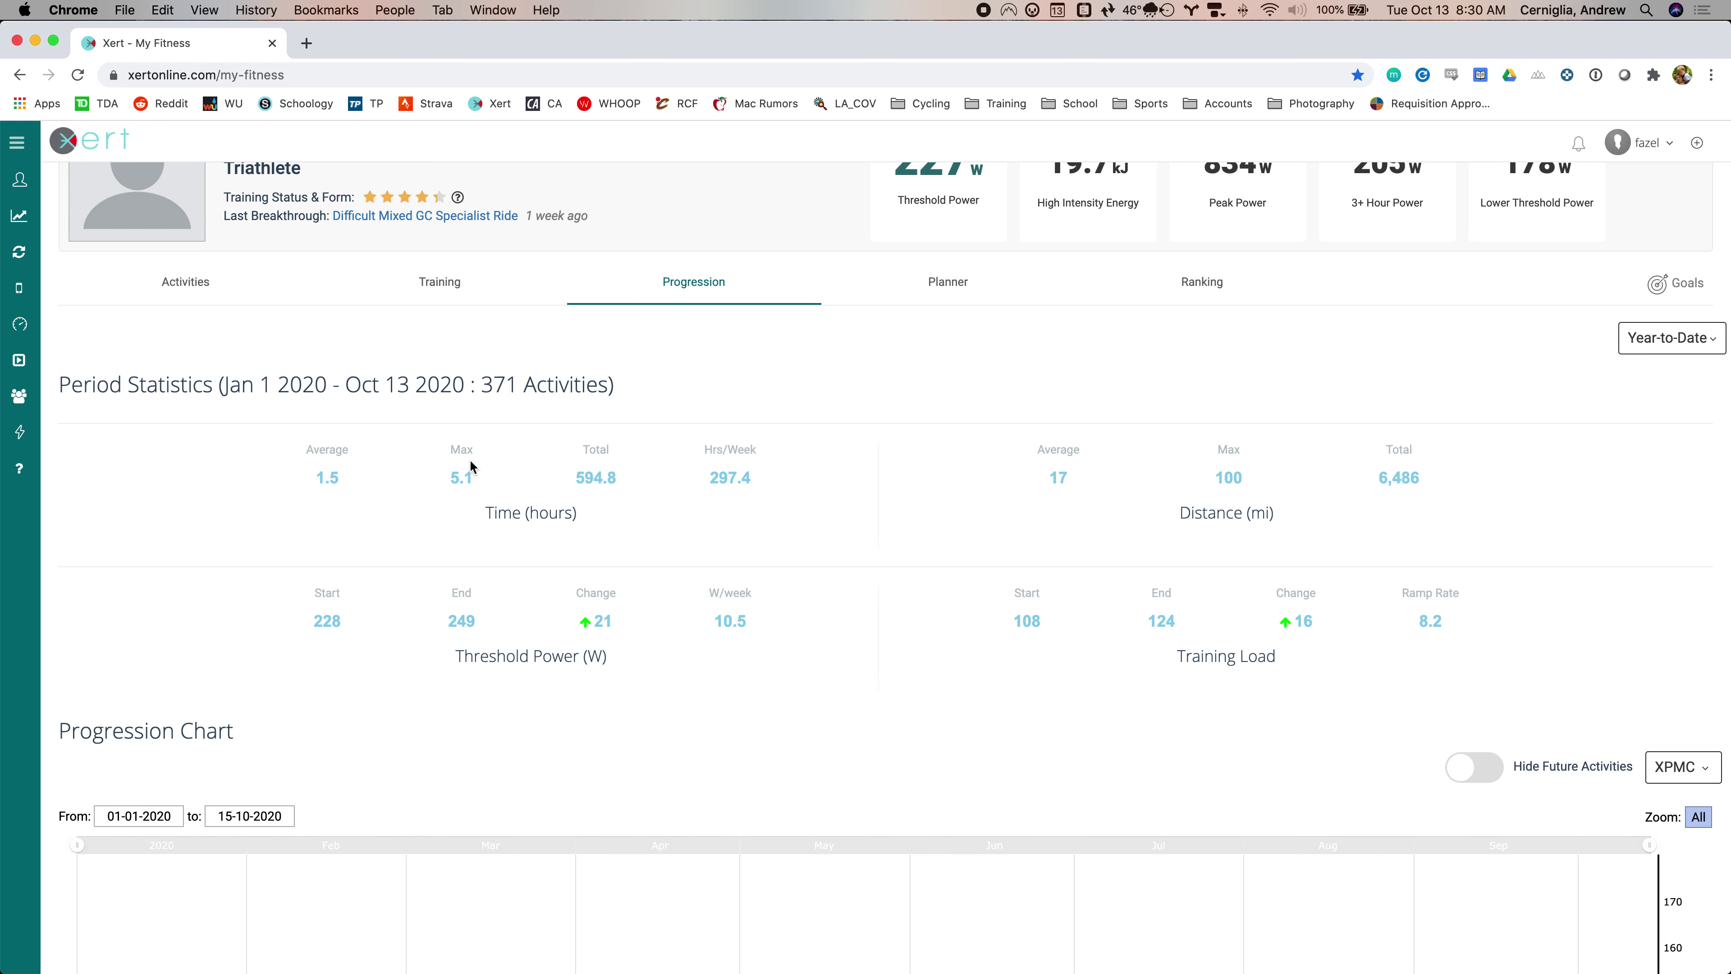
pyautogui.scroll(-8, 1089, 609)
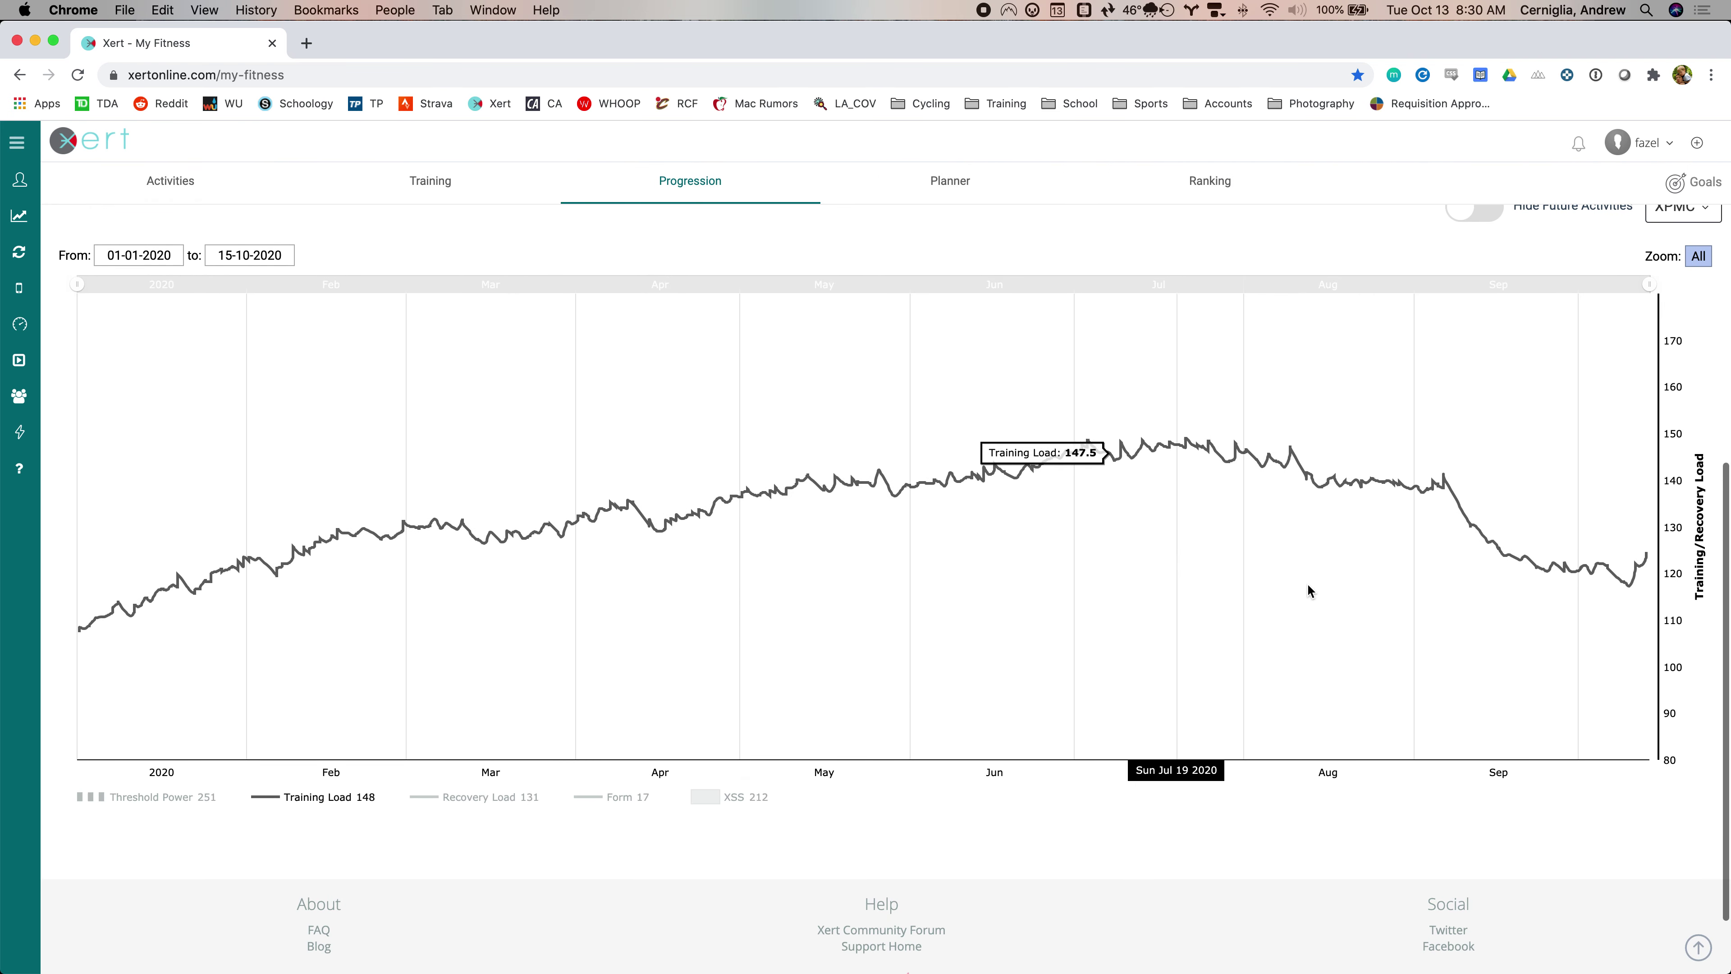
pyautogui.scroll(1, 1629, 282)
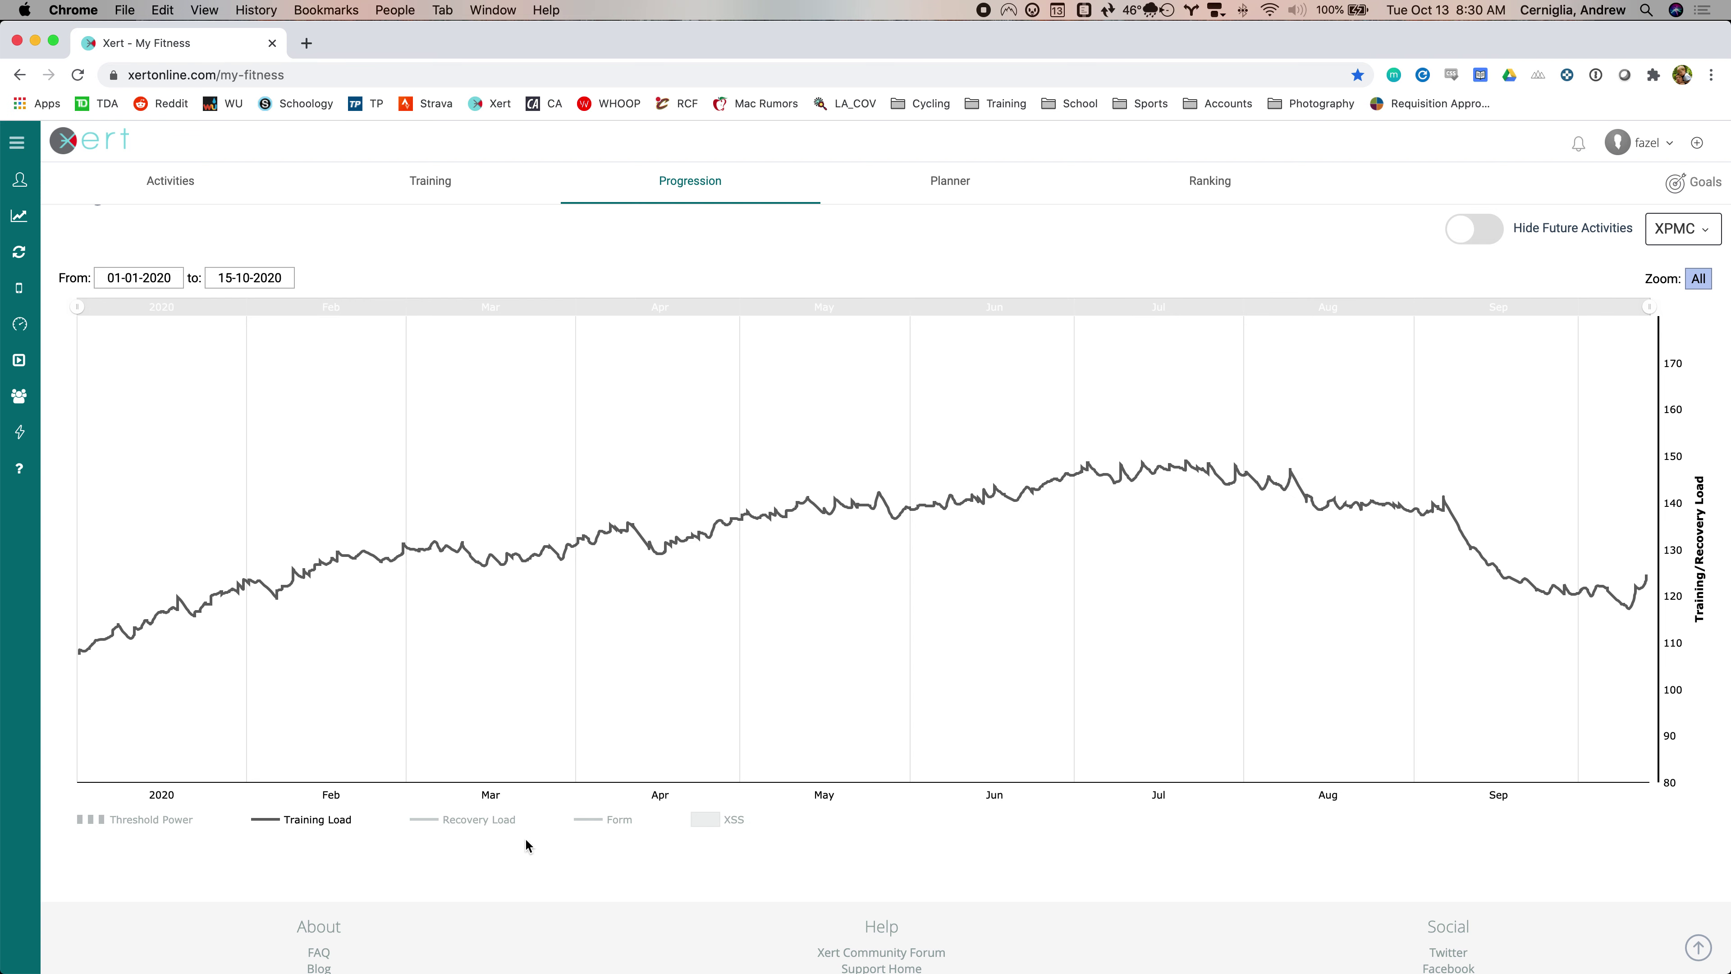
# - Toggle chart series so only the Training Load line shows, with XSS bars hidden
pyautogui.click(135, 830)
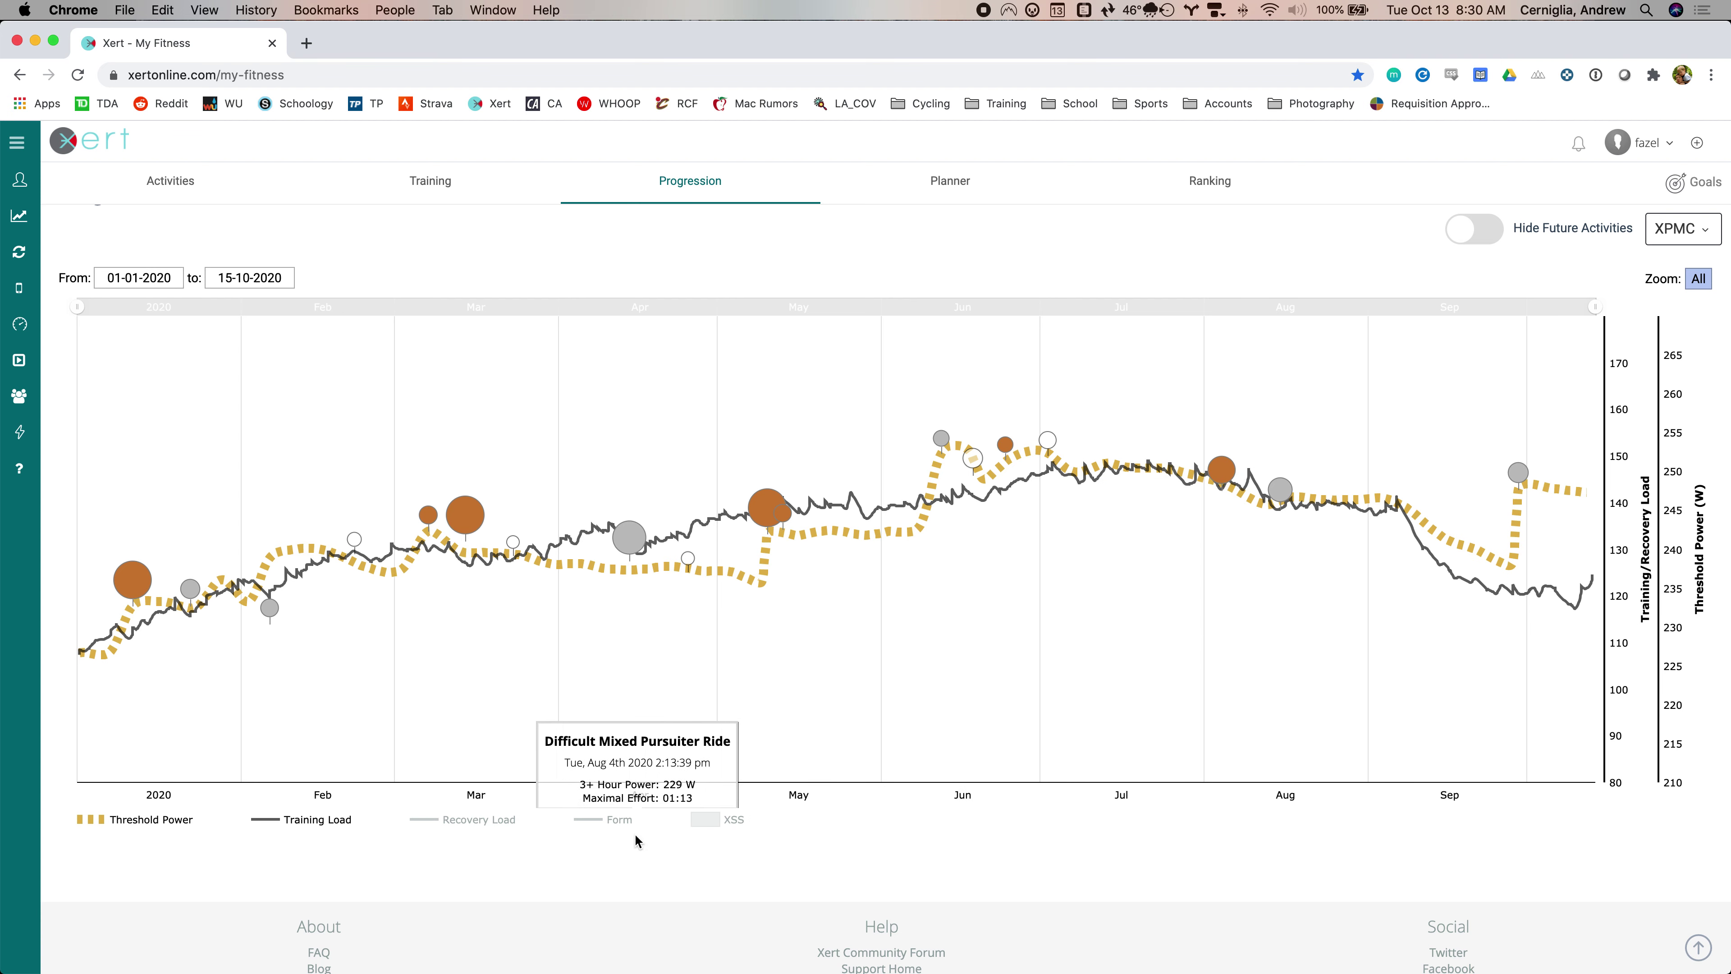
pyautogui.click(150, 820)
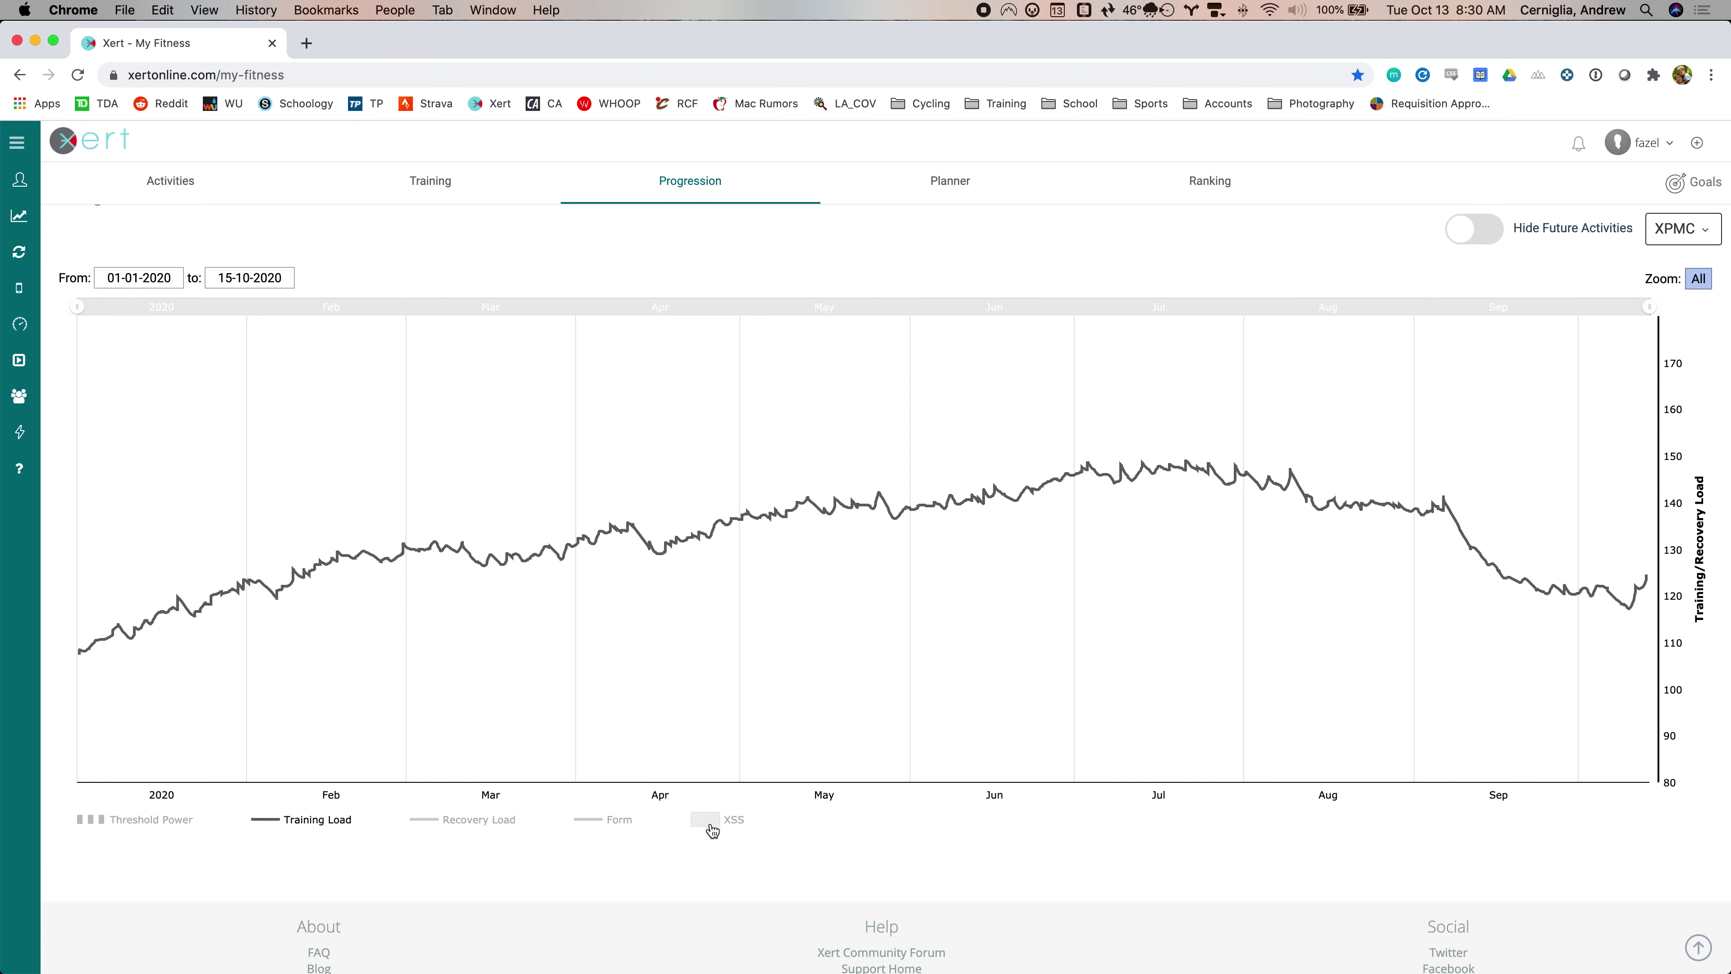
pyautogui.click(341, 819)
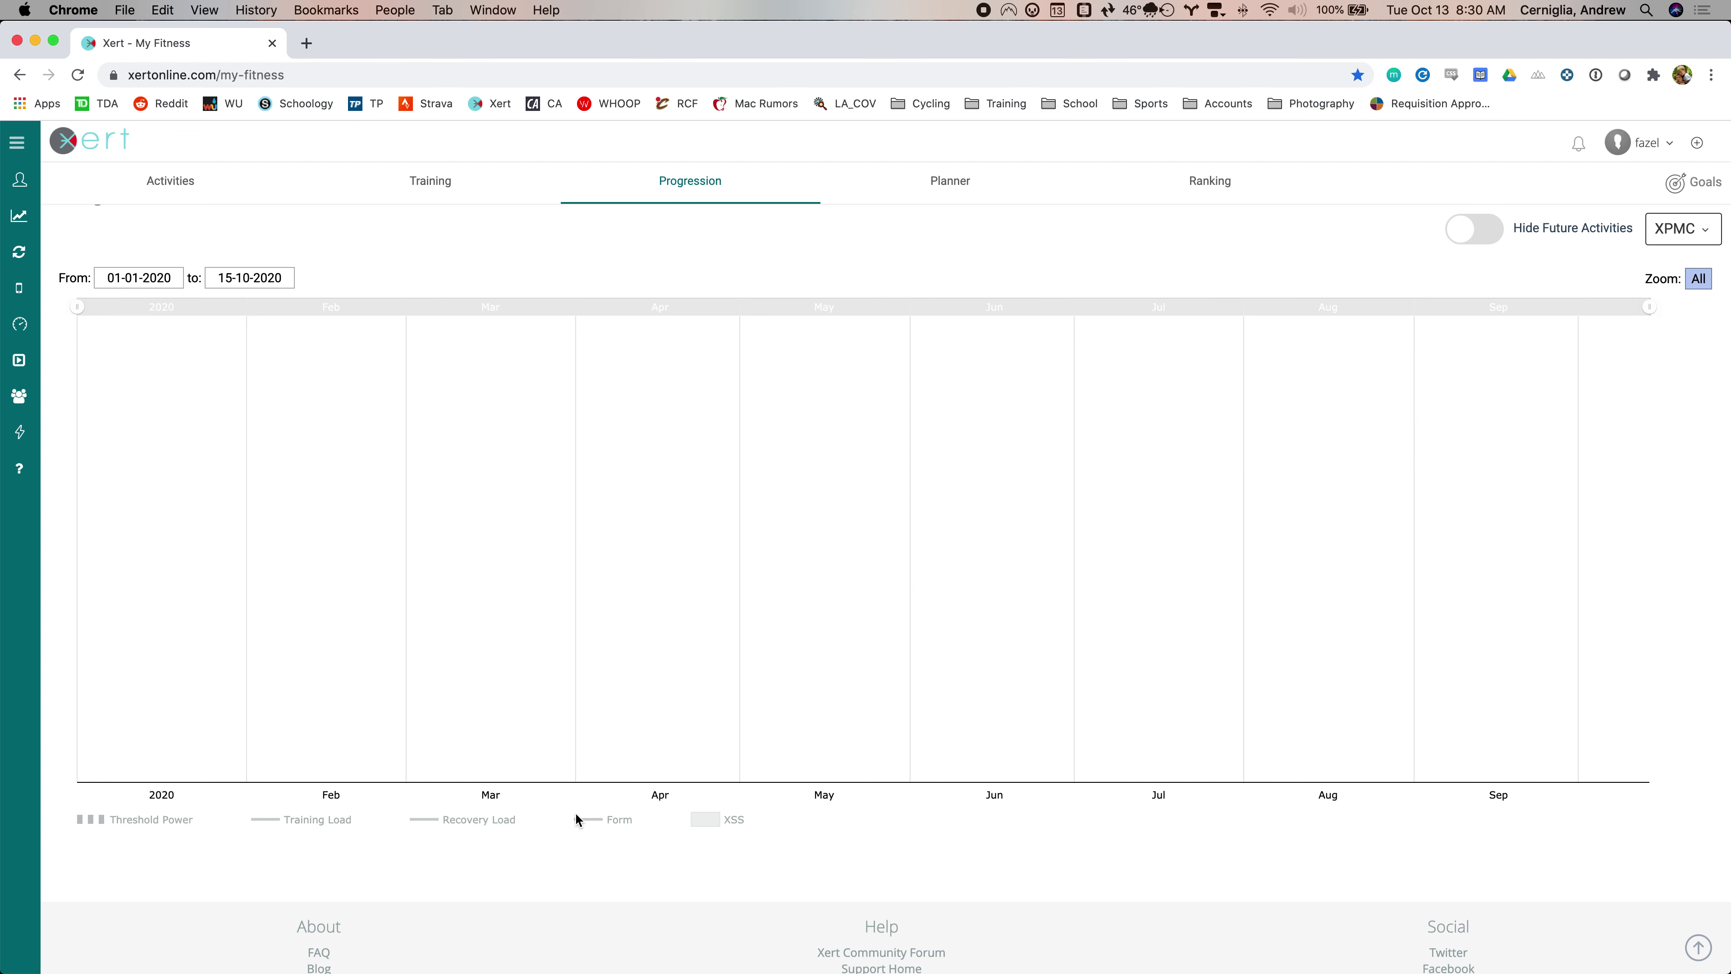
pyautogui.click(708, 821)
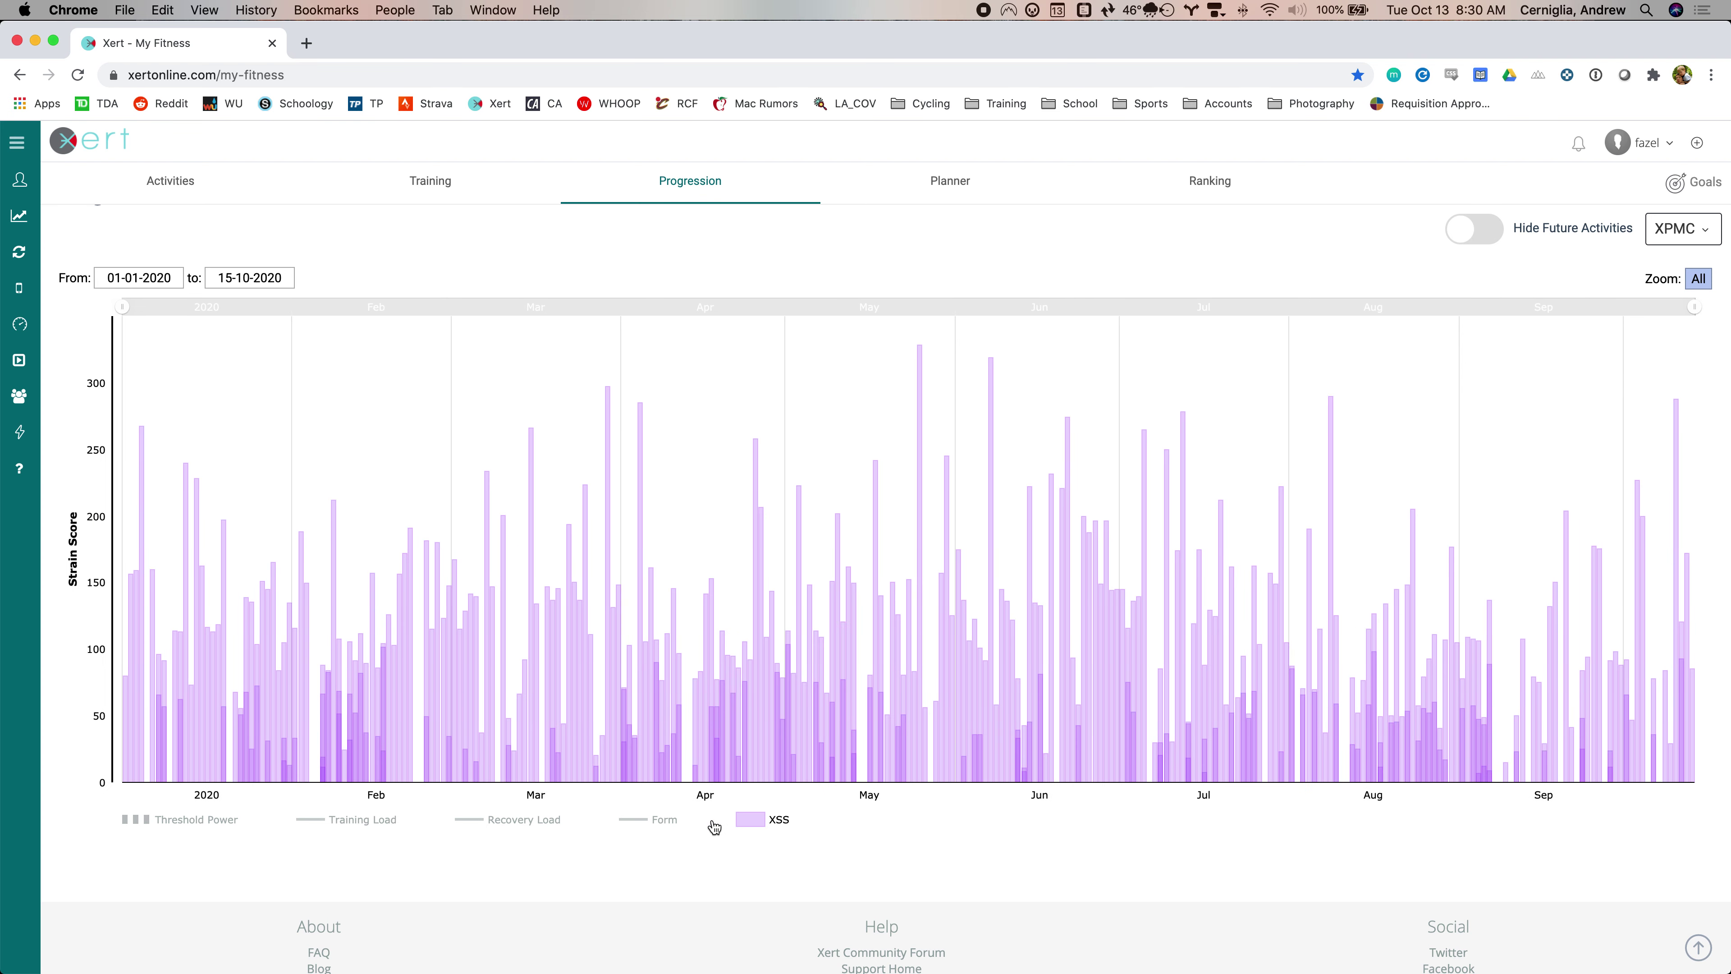
pyautogui.click(770, 822)
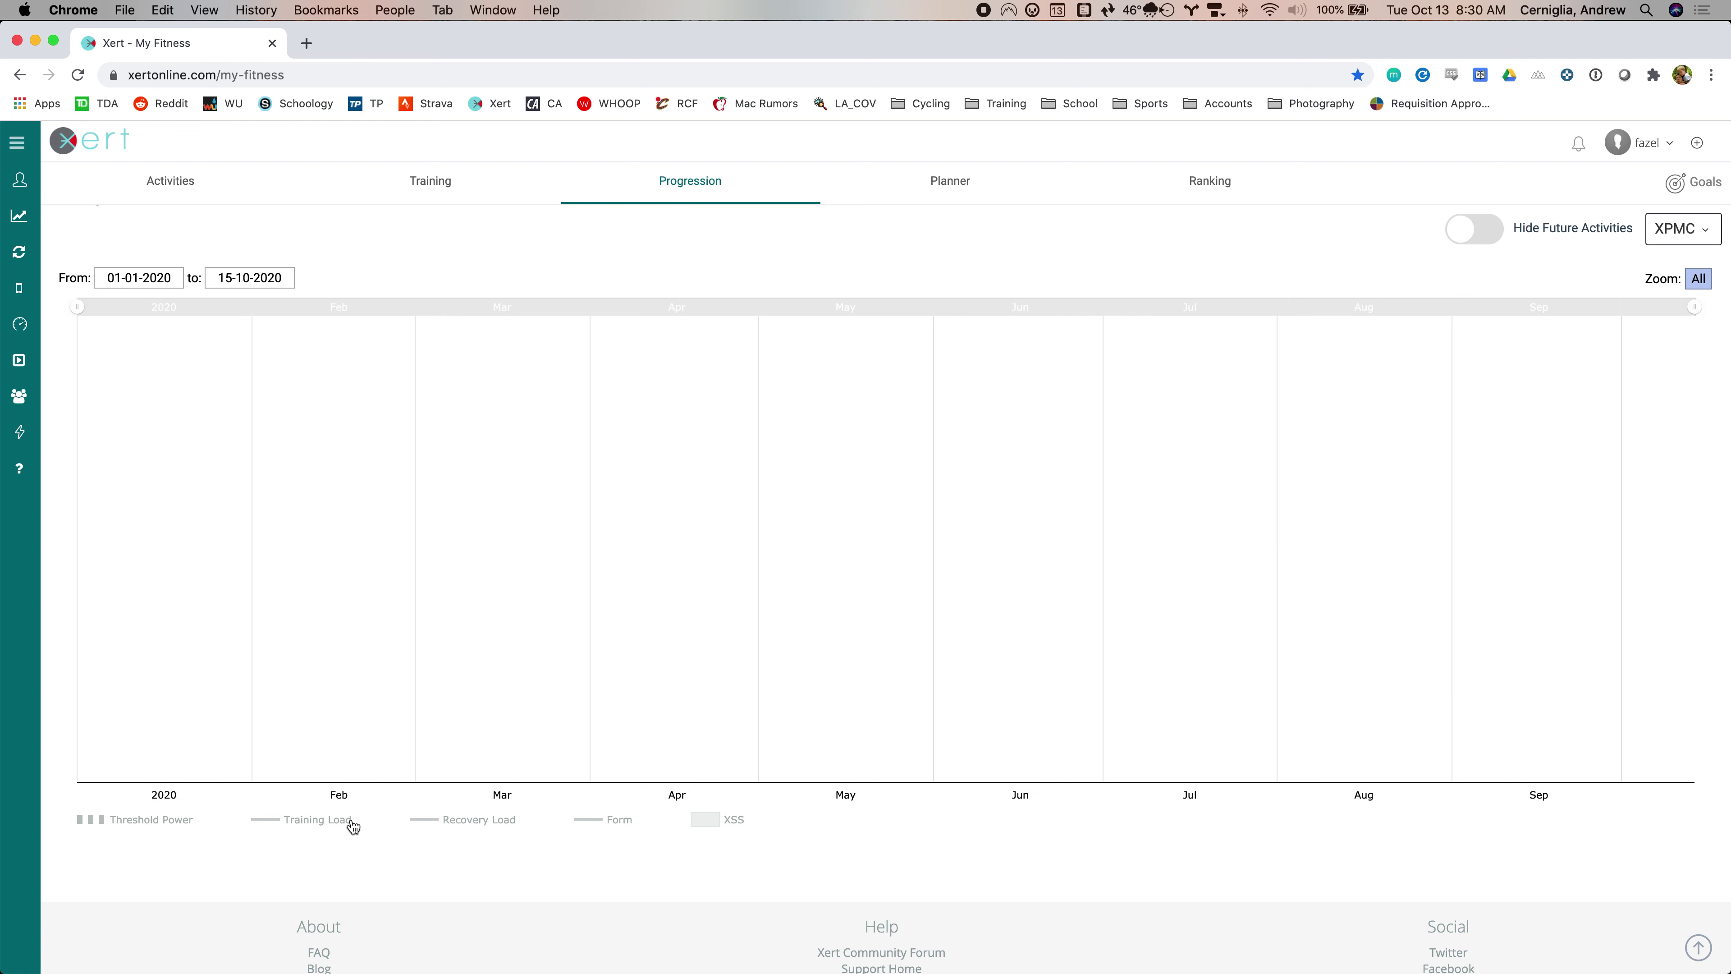
pyautogui.click(325, 820)
pyautogui.scroll(3, 1499, 375)
pyautogui.click(1663, 426)
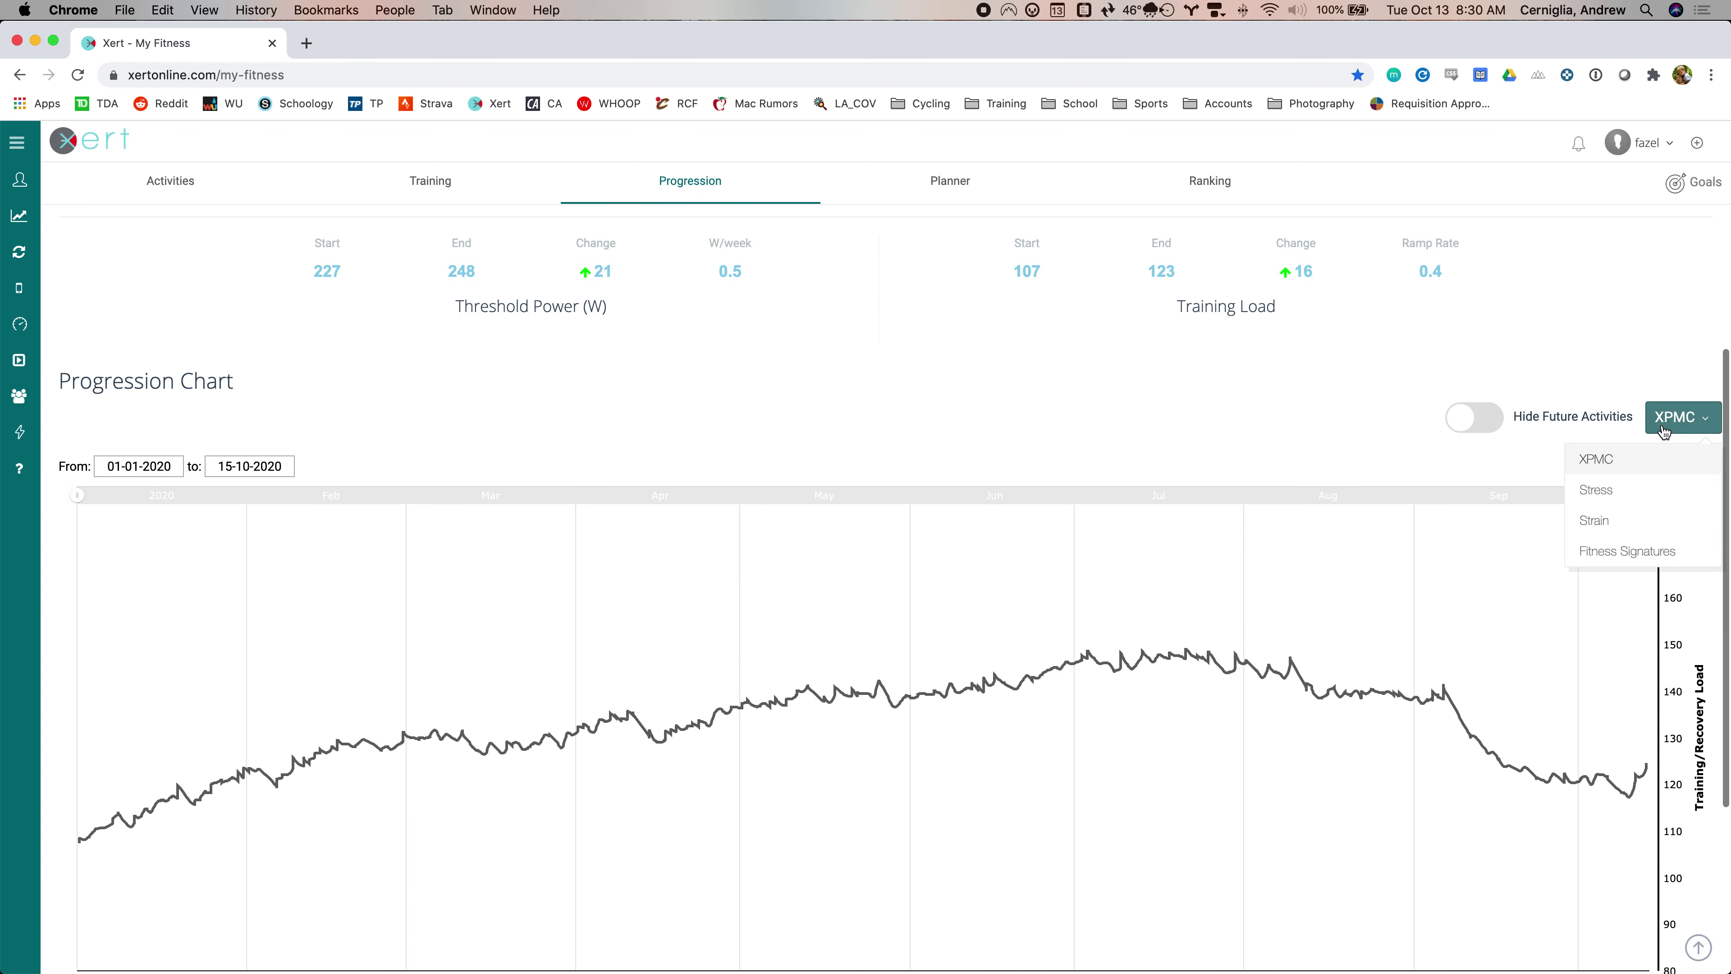
# - Switch the chart to Fitness Signatures showing only the Lower Training Load curve
pyautogui.click(1626, 551)
pyautogui.scroll(-5, 1231, 386)
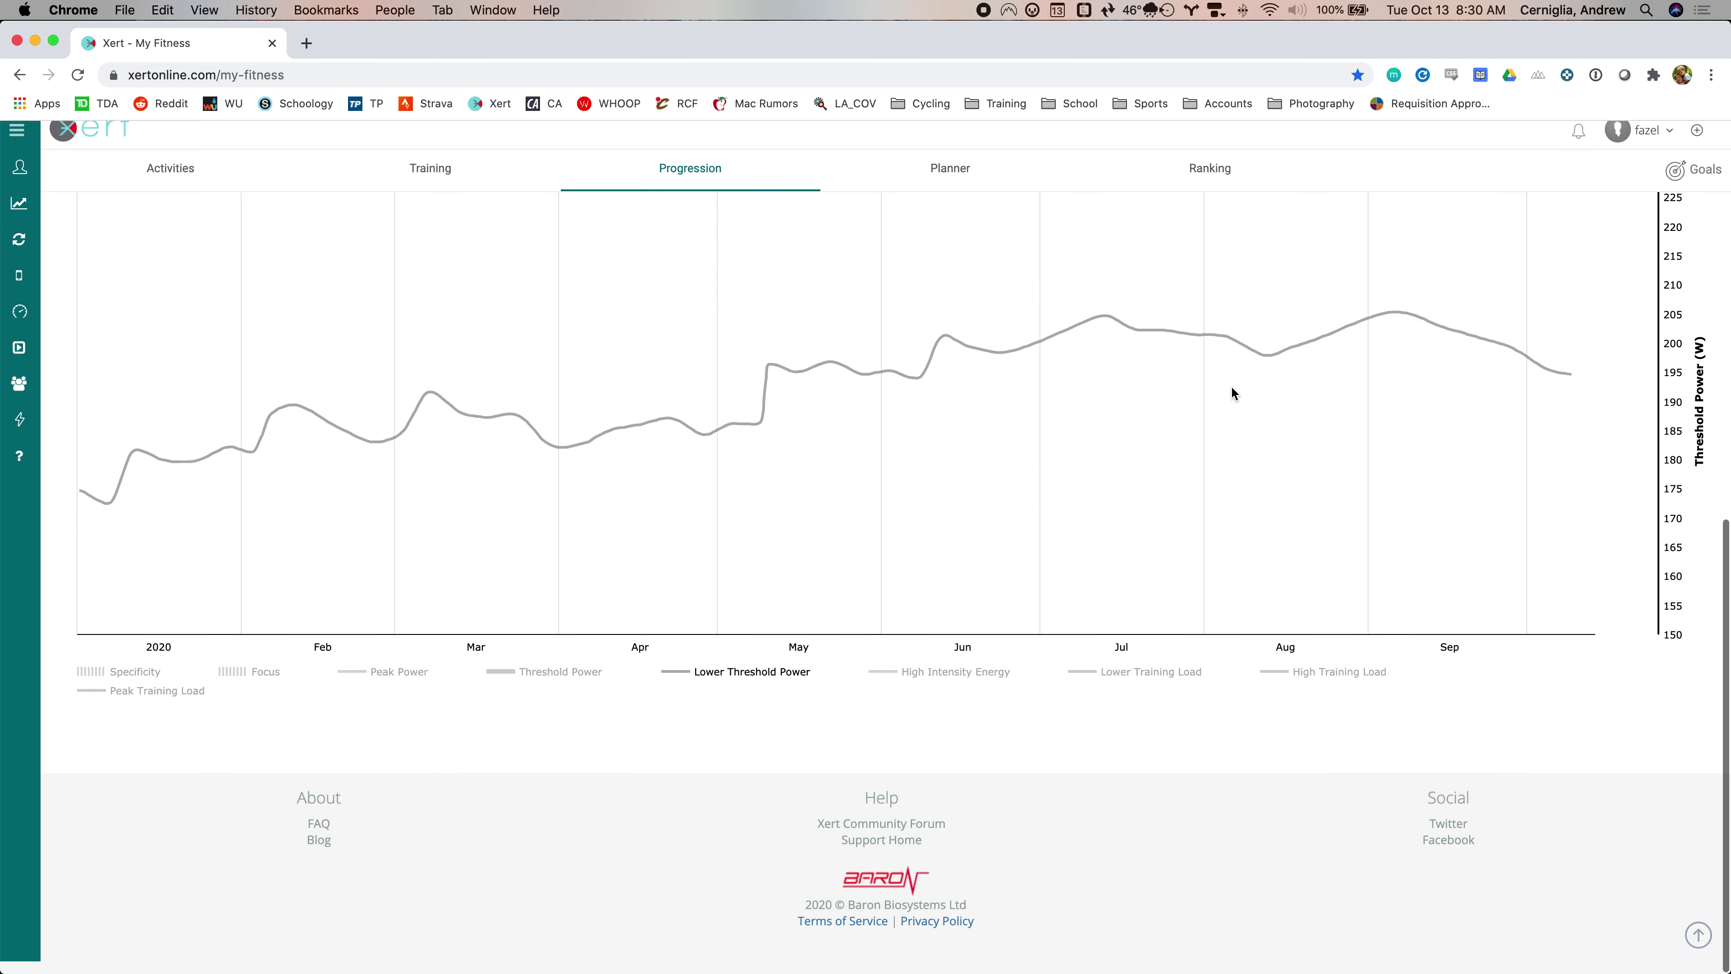
pyautogui.scroll(3, 702, 692)
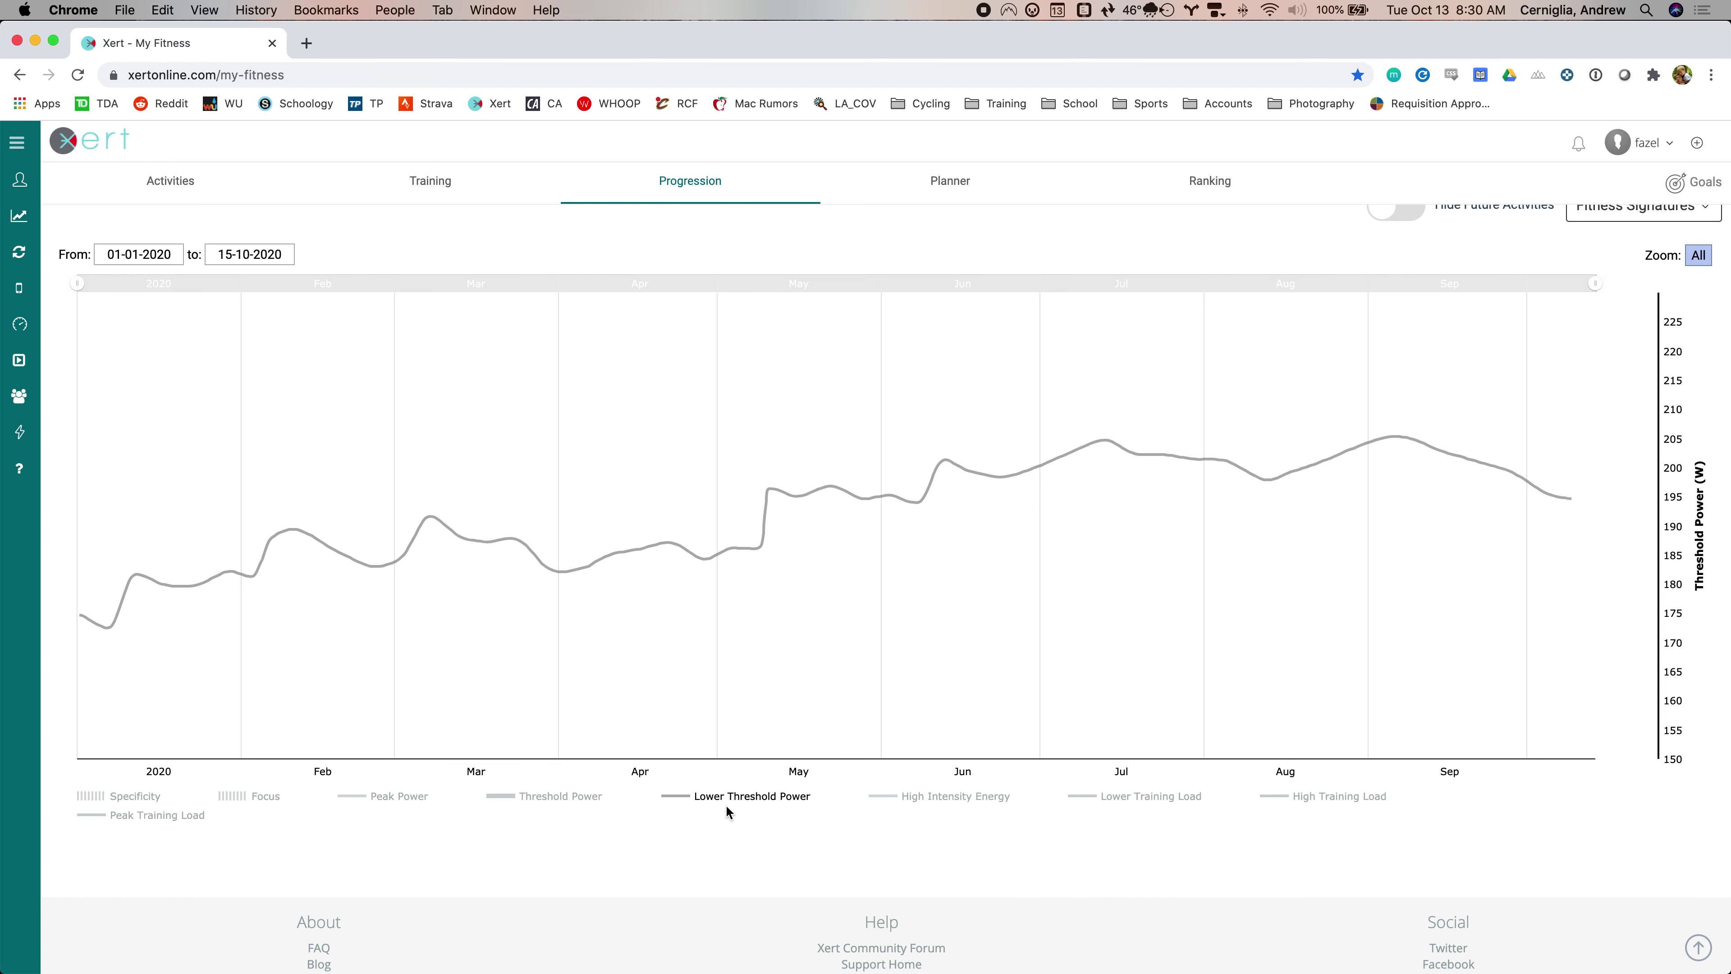
pyautogui.click(538, 797)
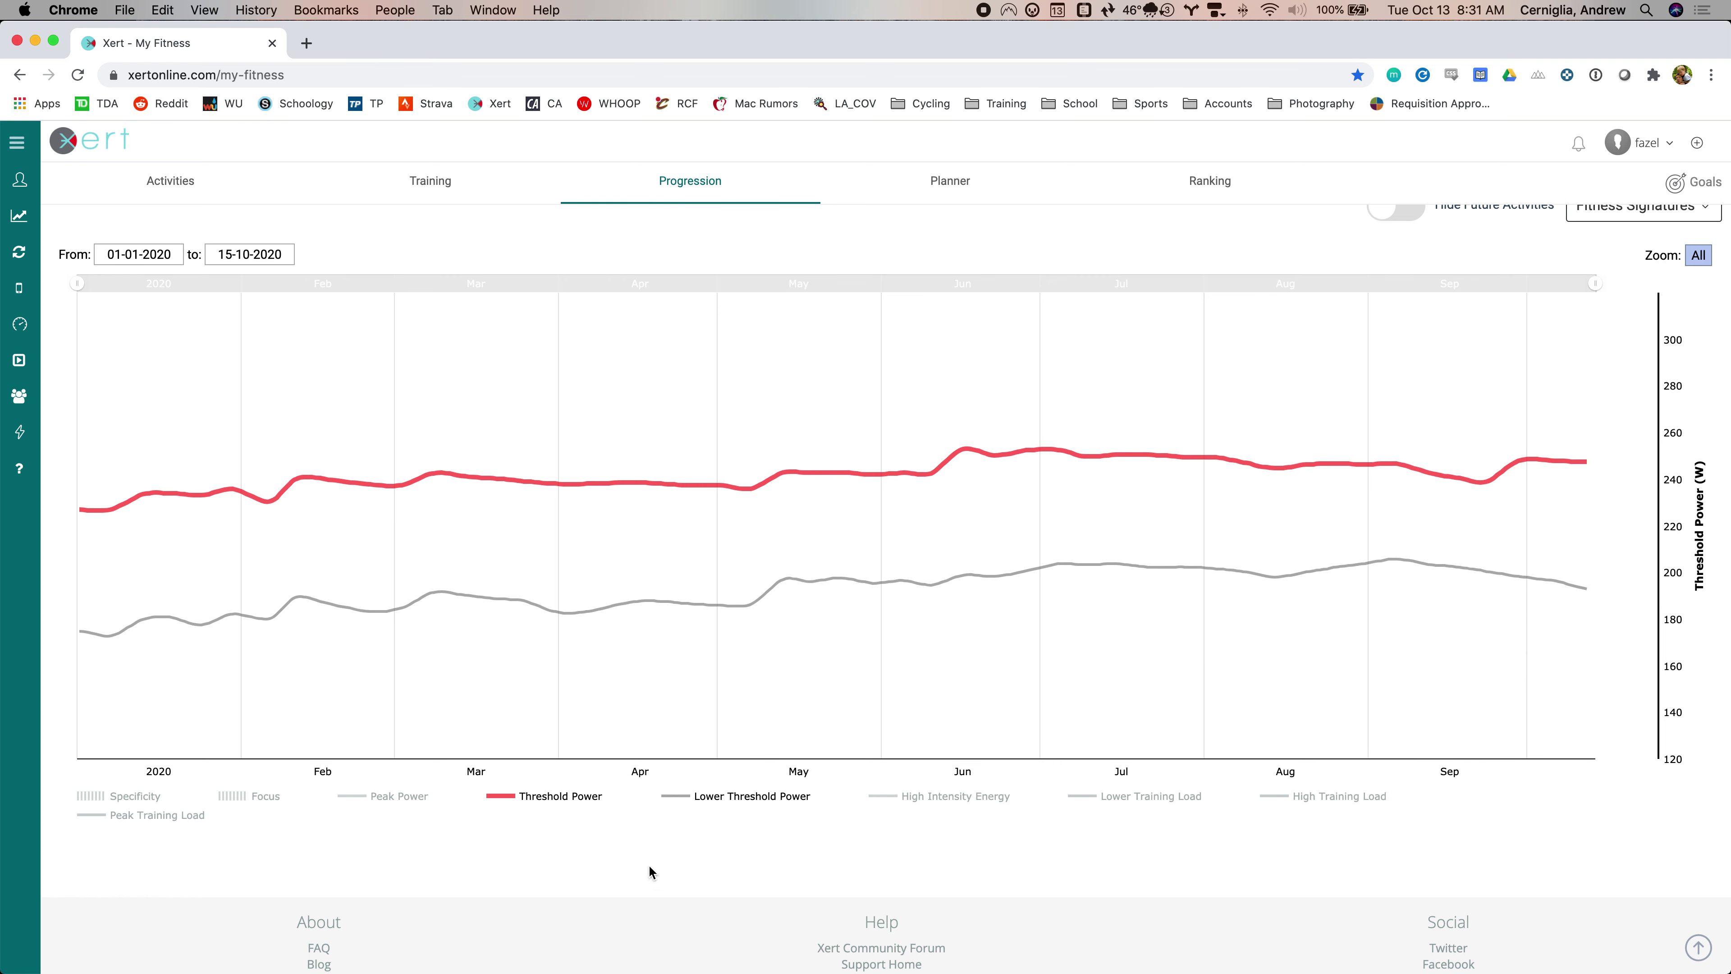
pyautogui.click(546, 799)
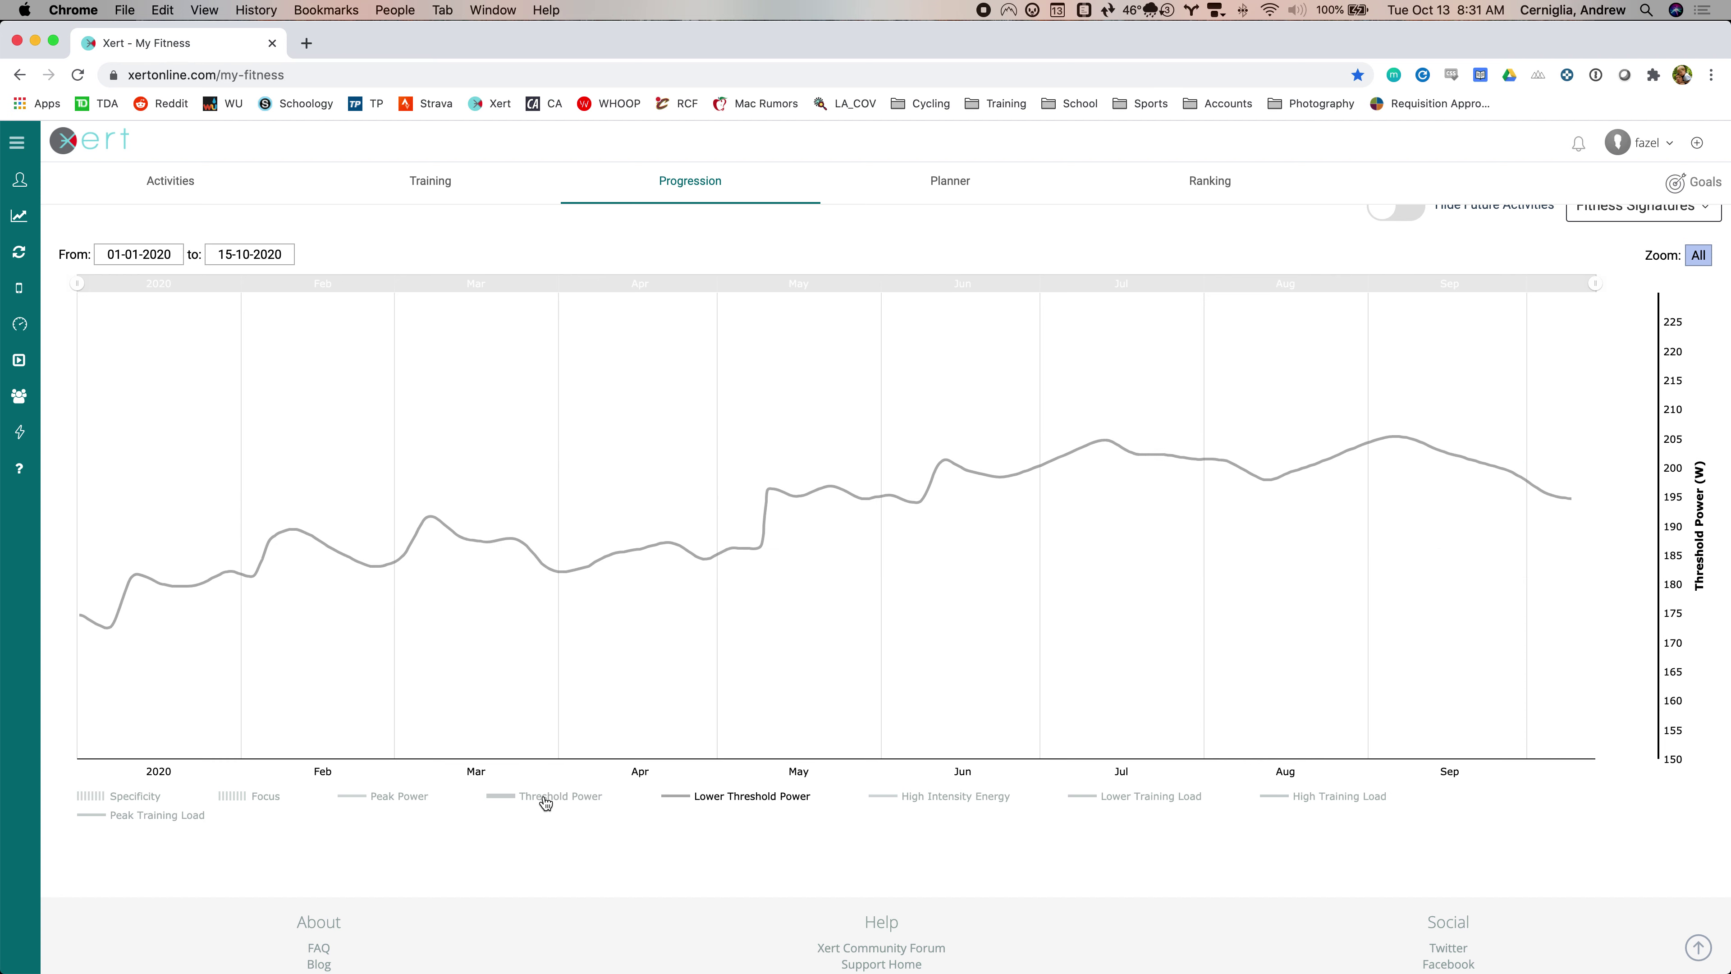
pyautogui.click(716, 799)
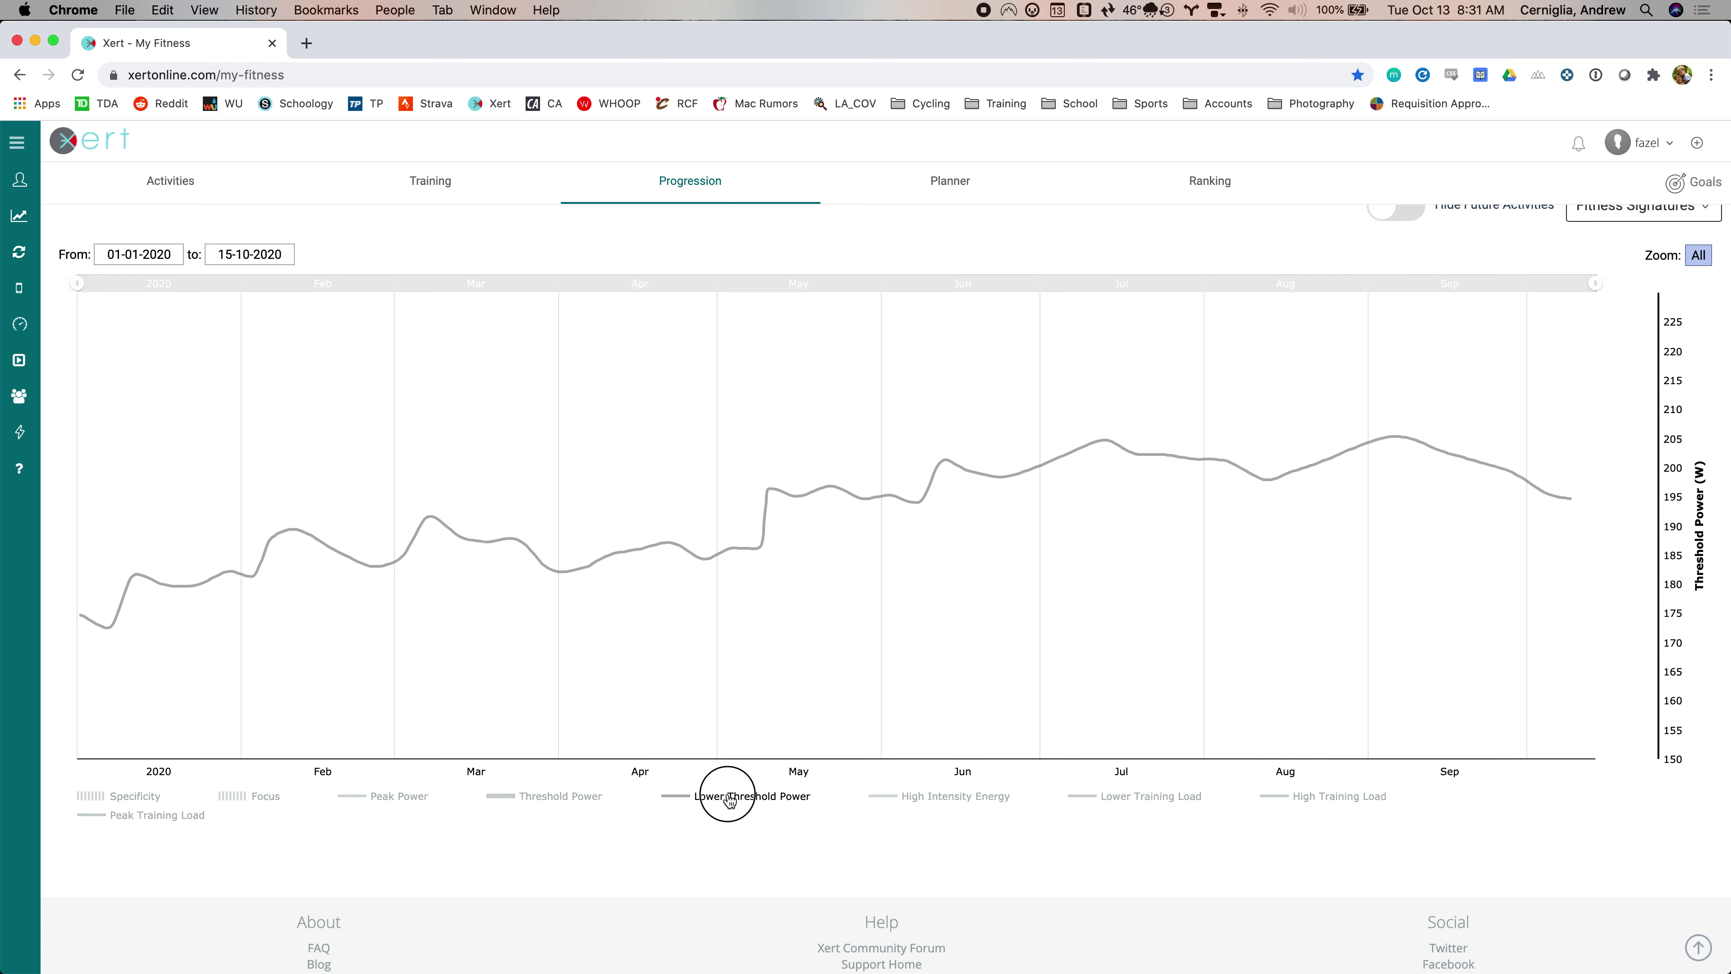
pyautogui.click(1119, 798)
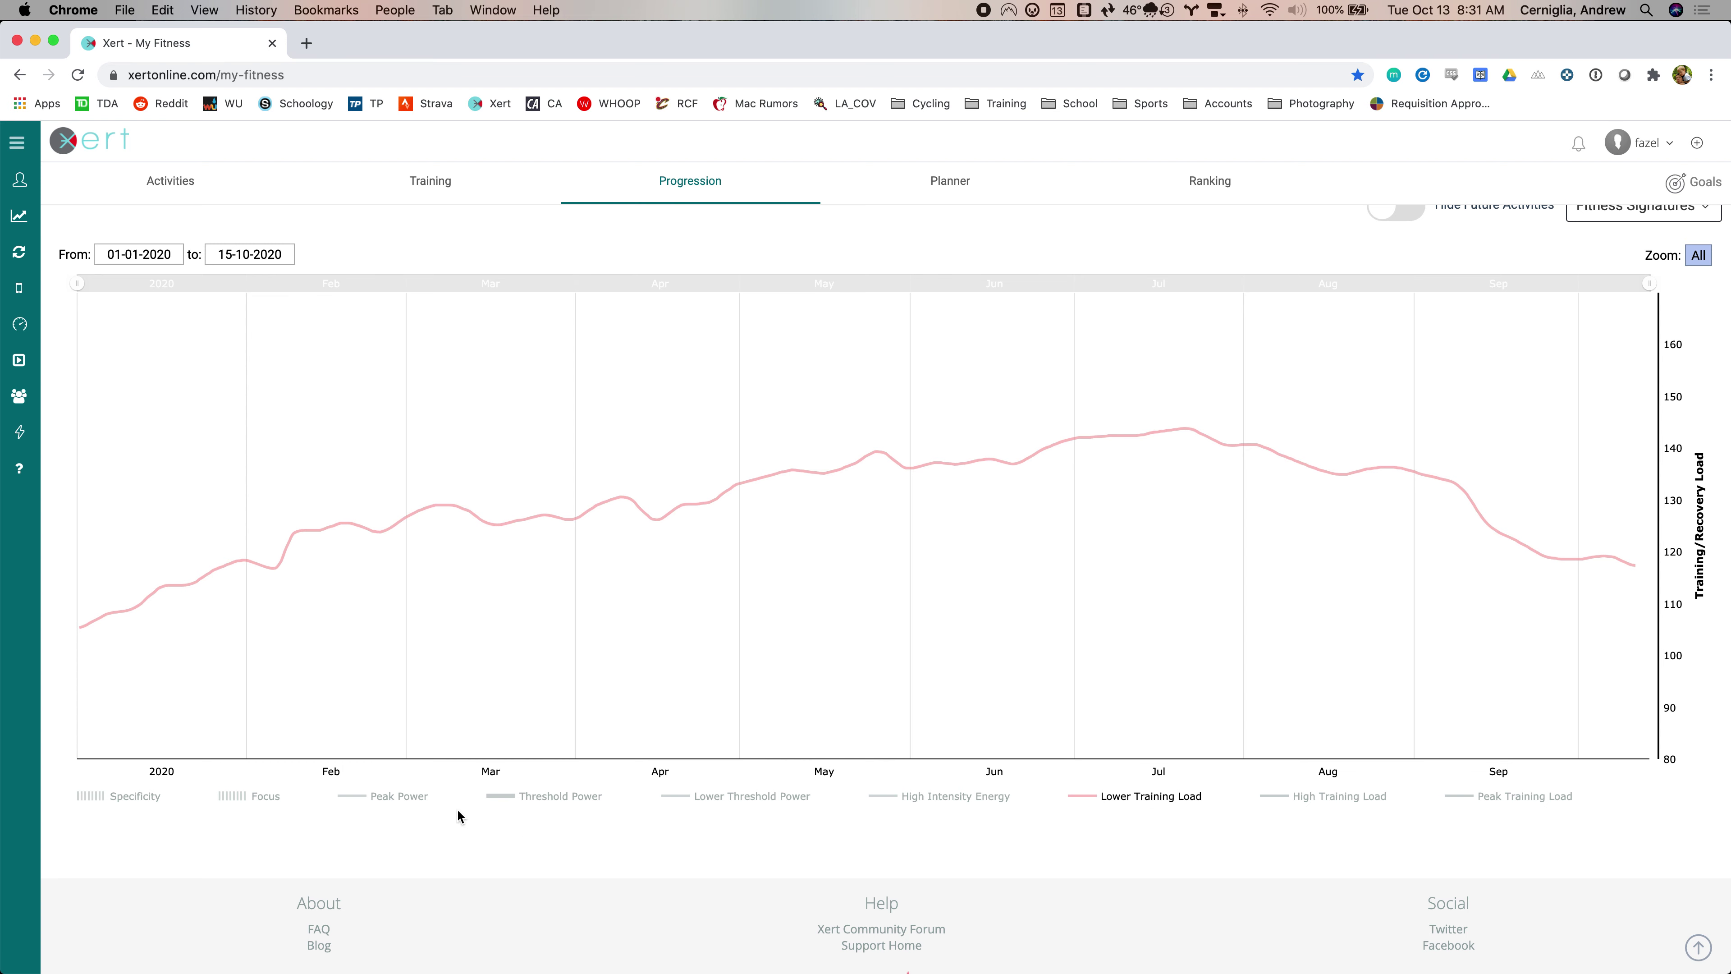
# - Briefly overlay the Threshold Power curve, hide it again, and go to the Planner
pyautogui.click(537, 805)
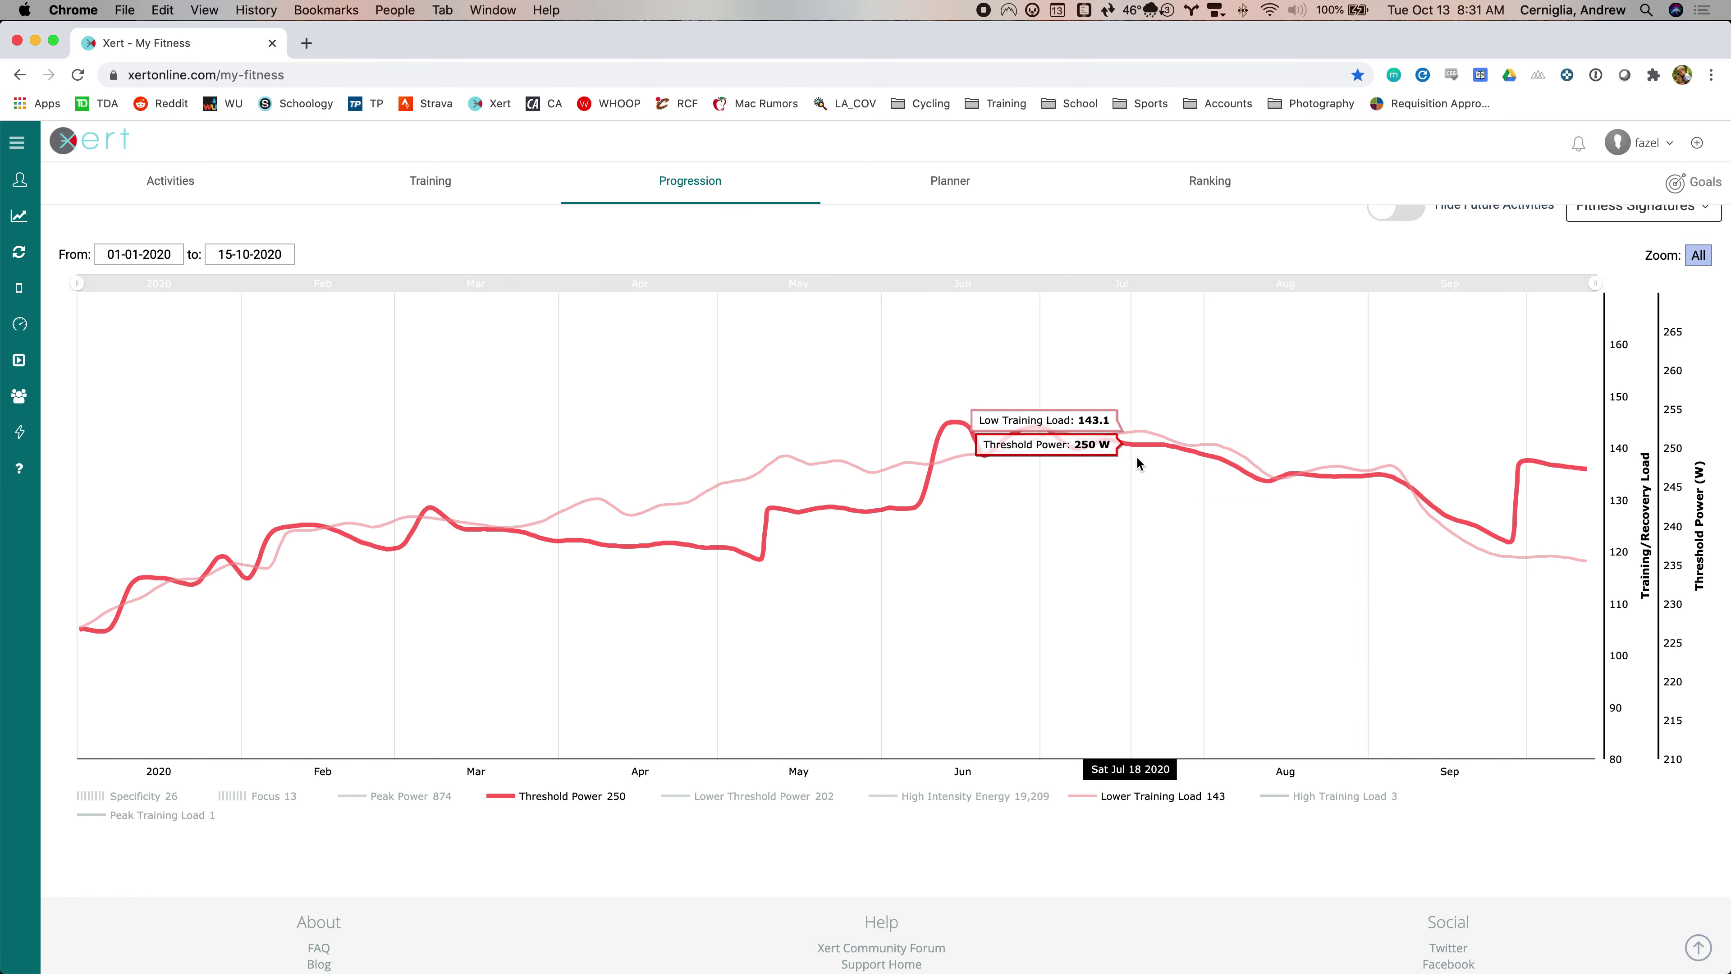
pyautogui.click(573, 798)
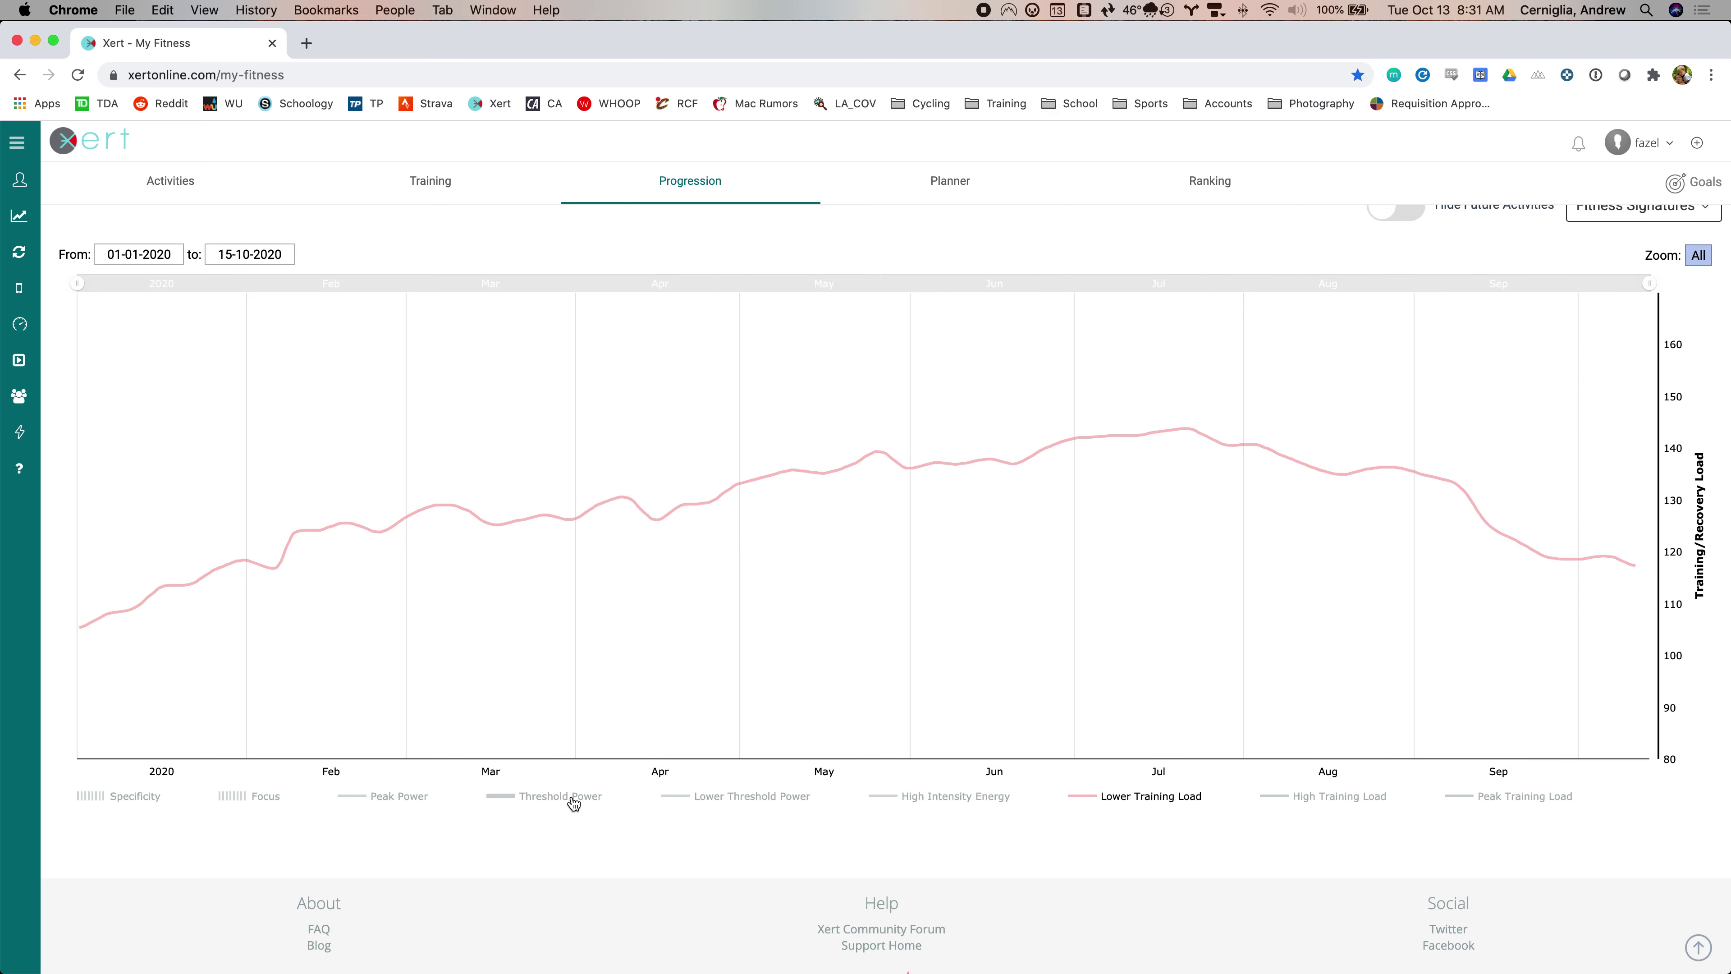
pyautogui.scroll(10, 573, 804)
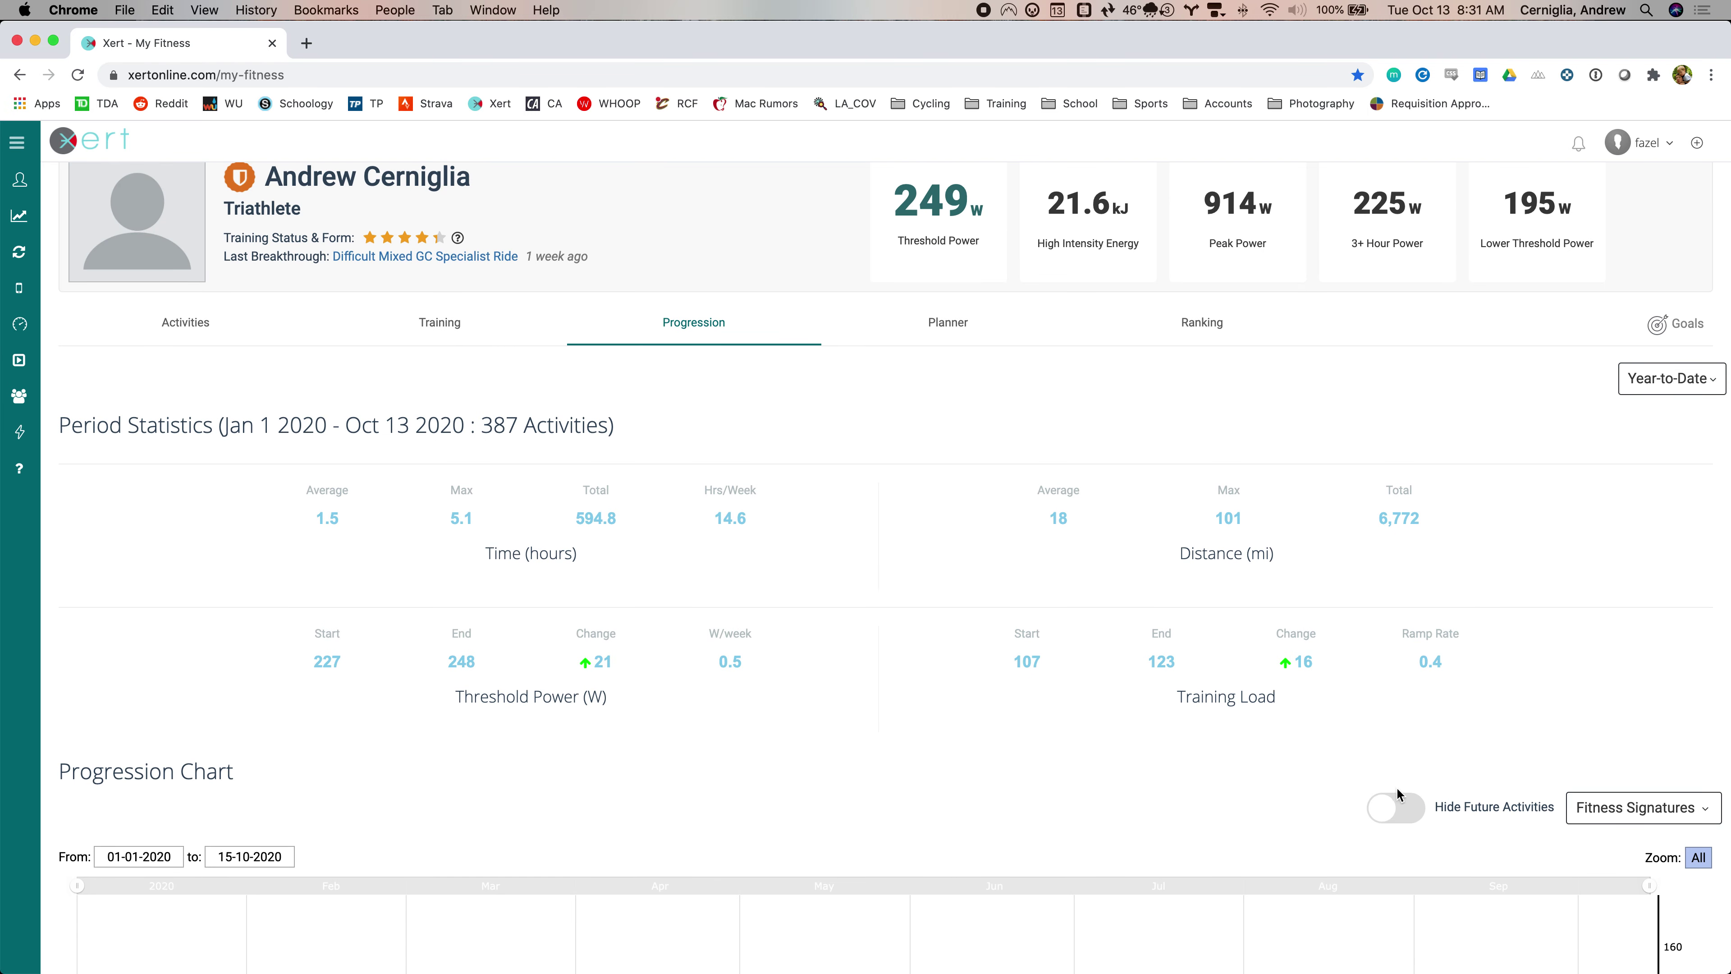
pyautogui.scroll(2, 1396, 794)
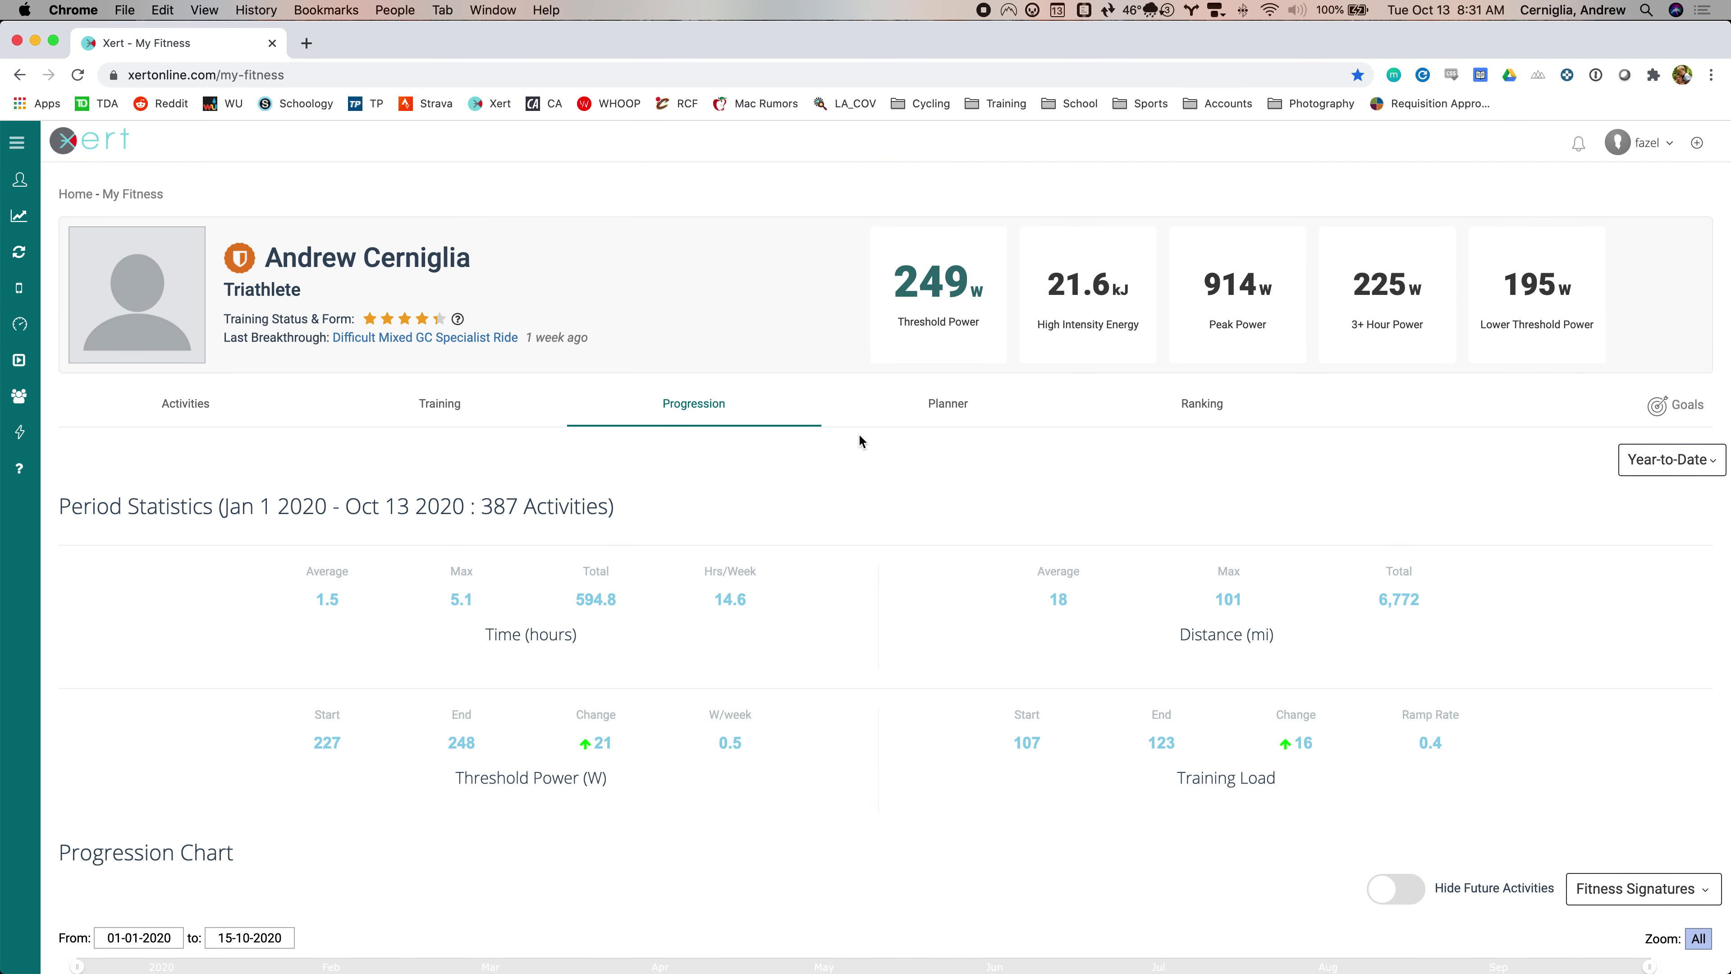
pyautogui.click(946, 404)
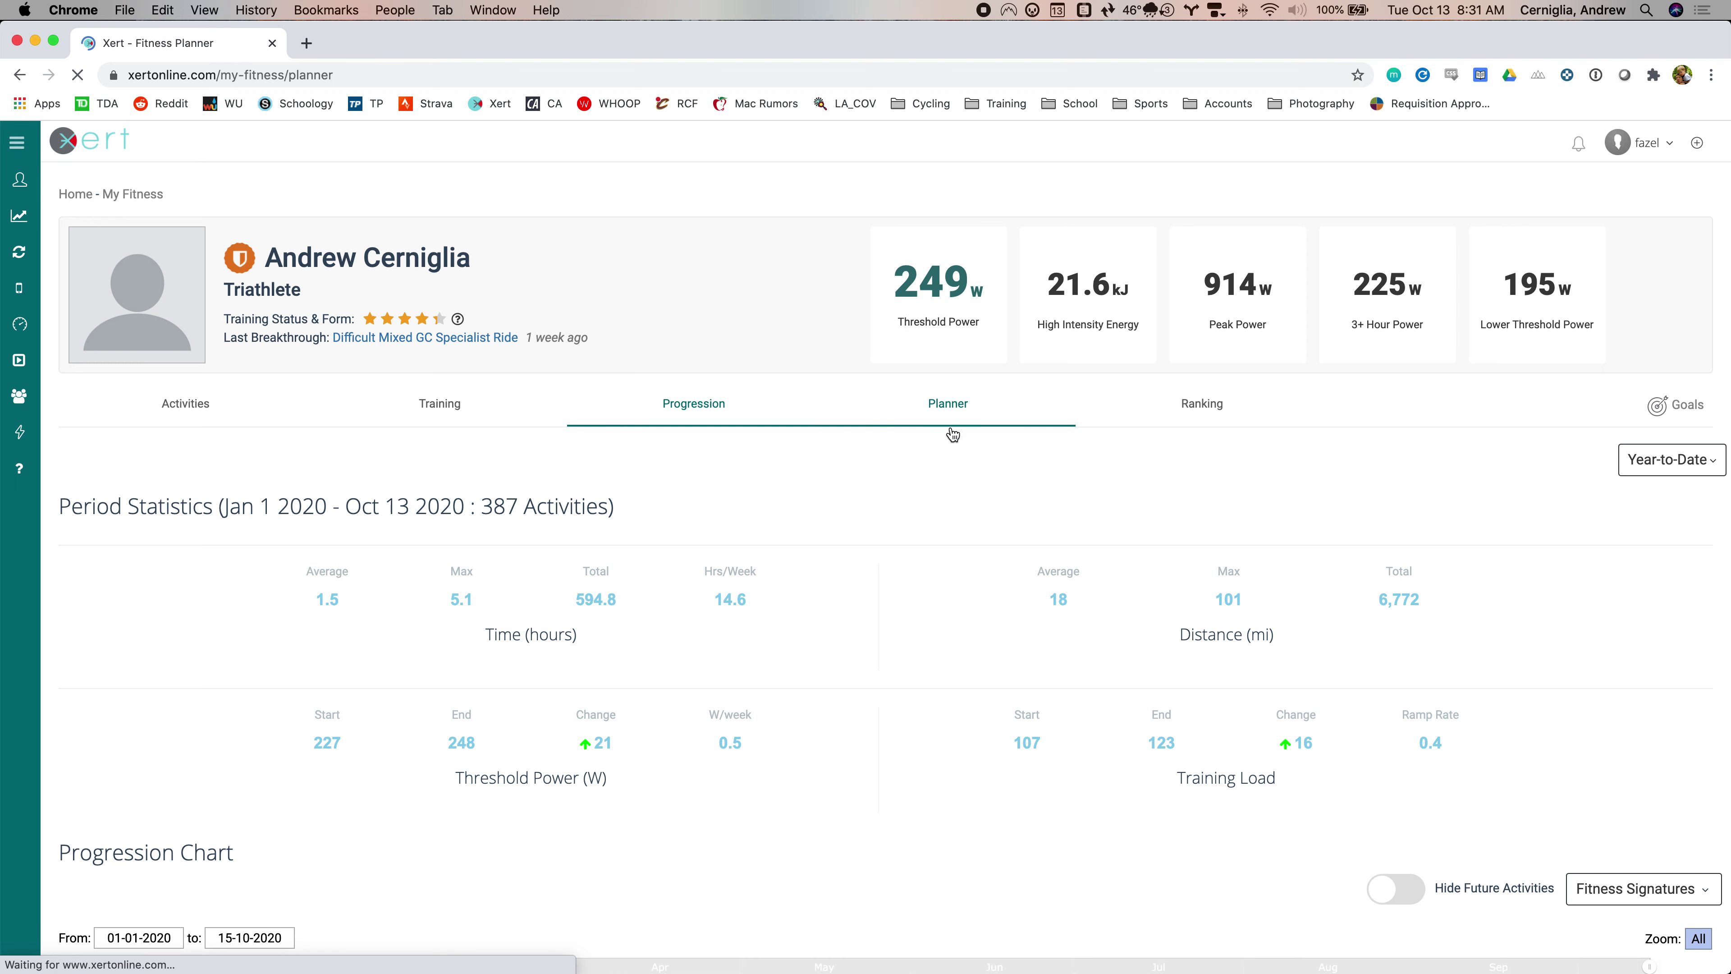
# - Scroll through the October 2020 Planner calendar of synced rides and daily form ratings
pyautogui.scroll(-2, 949, 461)
pyautogui.scroll(-4, 949, 461)
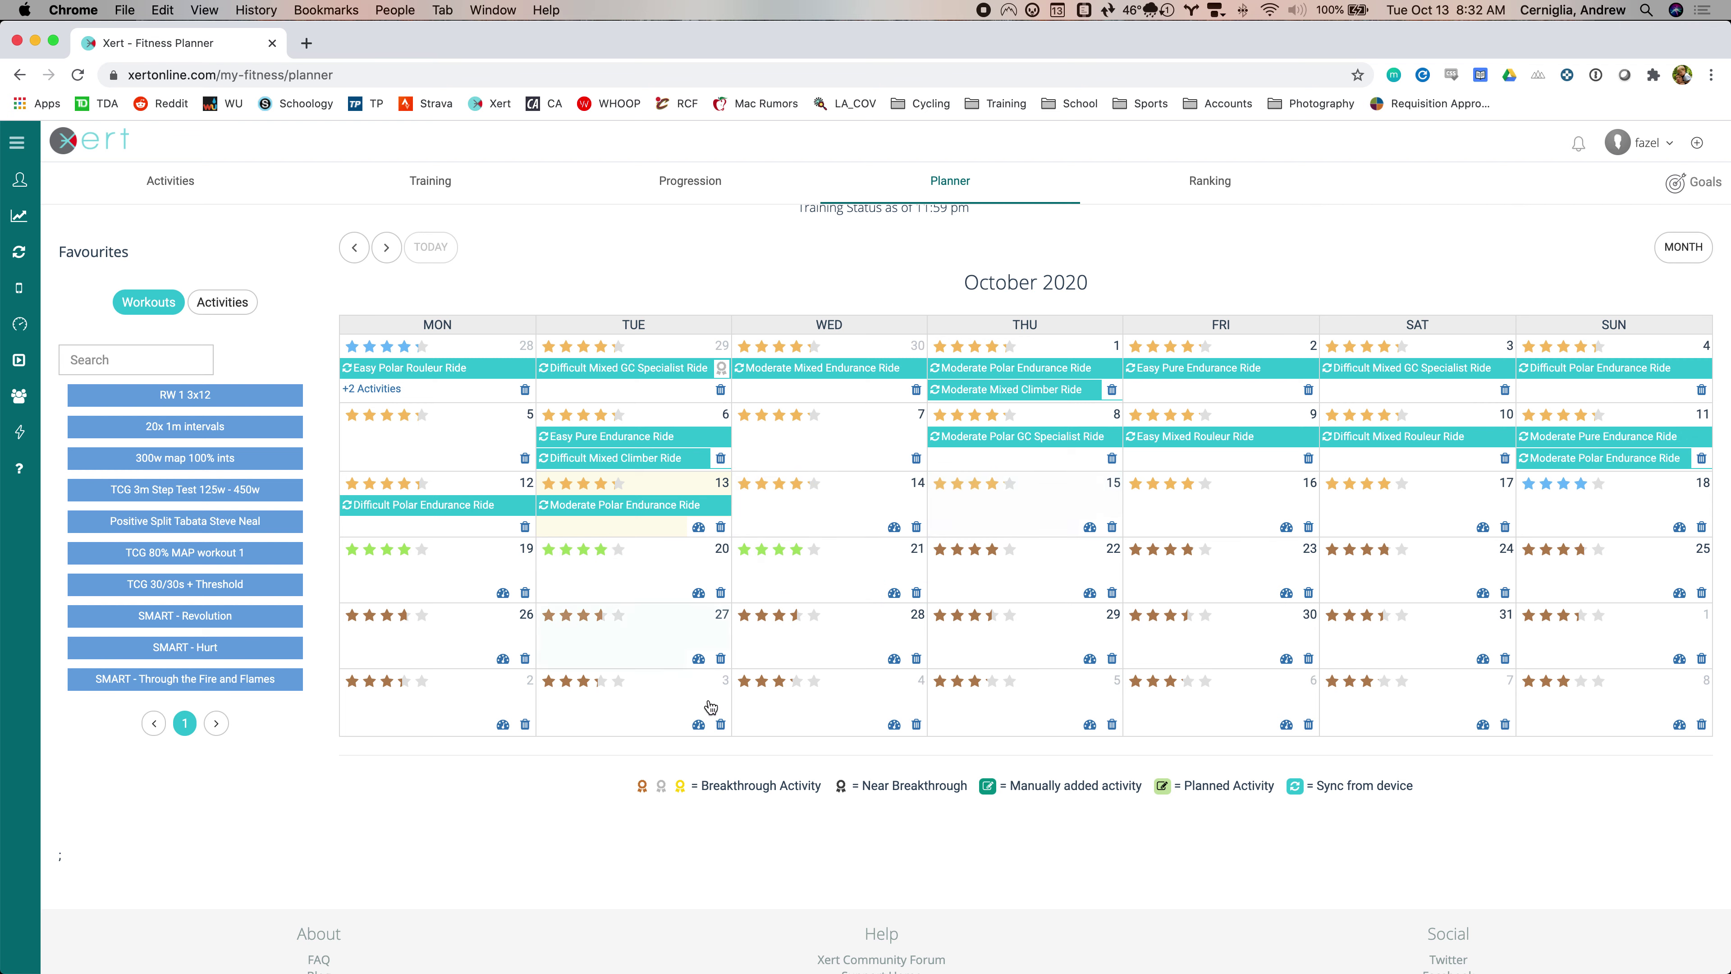
pyautogui.scroll(3, 684, 713)
pyautogui.scroll(2, 685, 713)
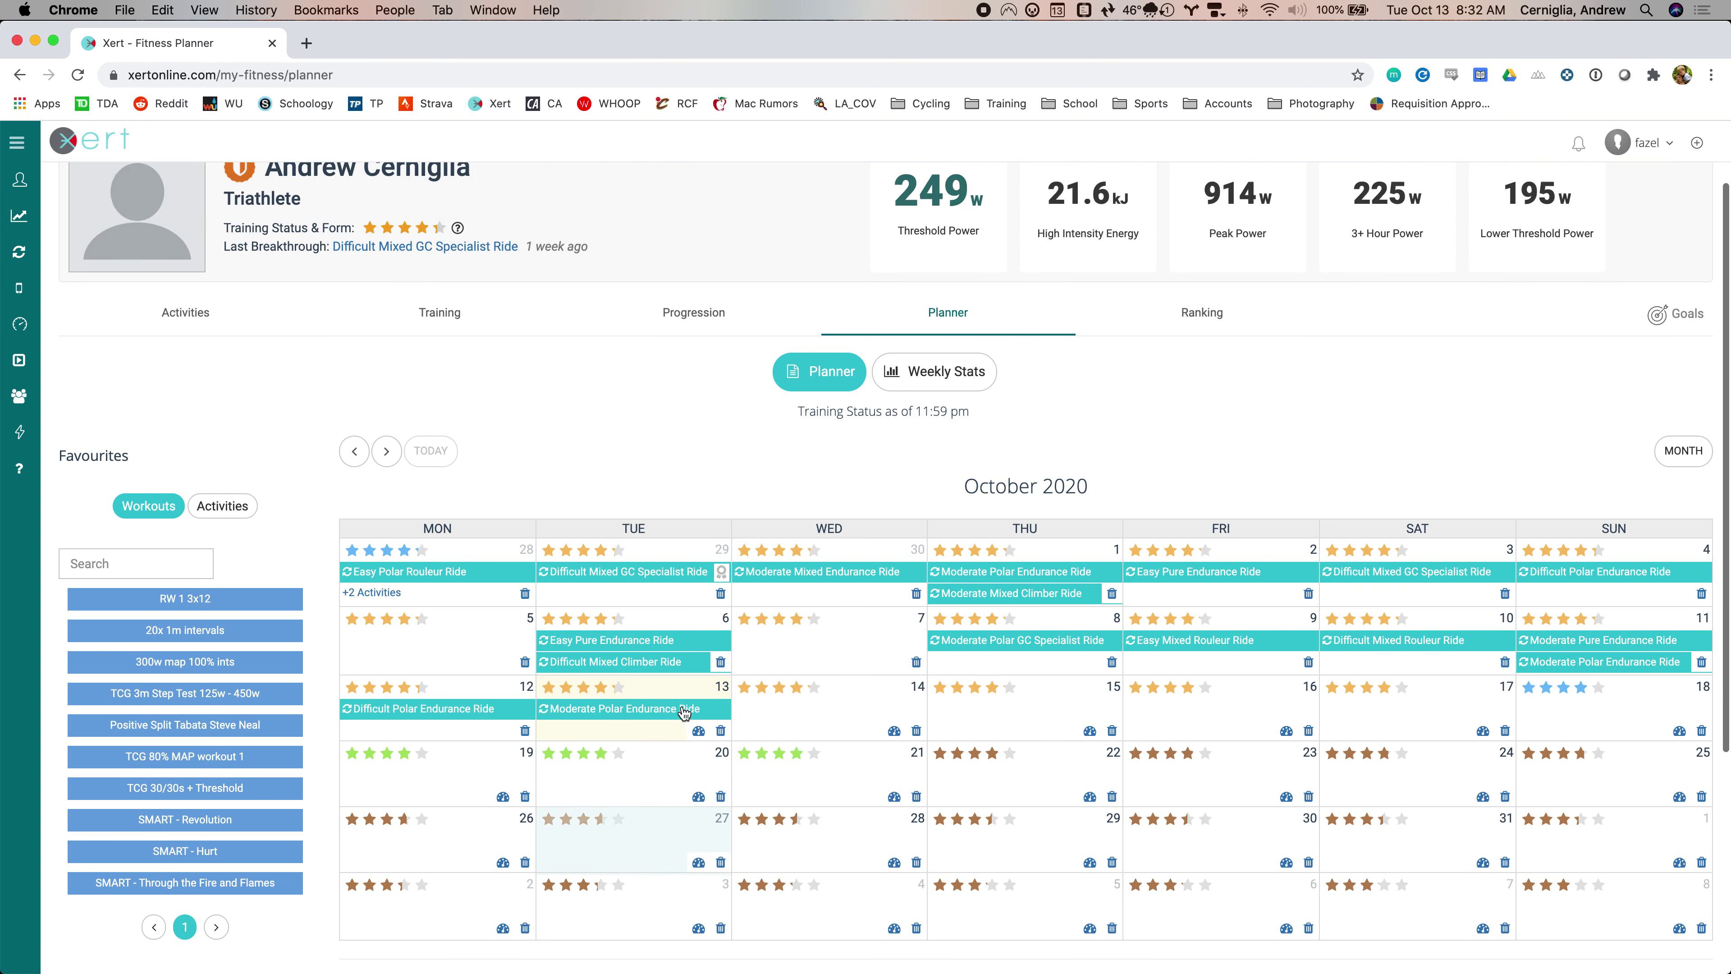
pyautogui.scroll(-2, 684, 713)
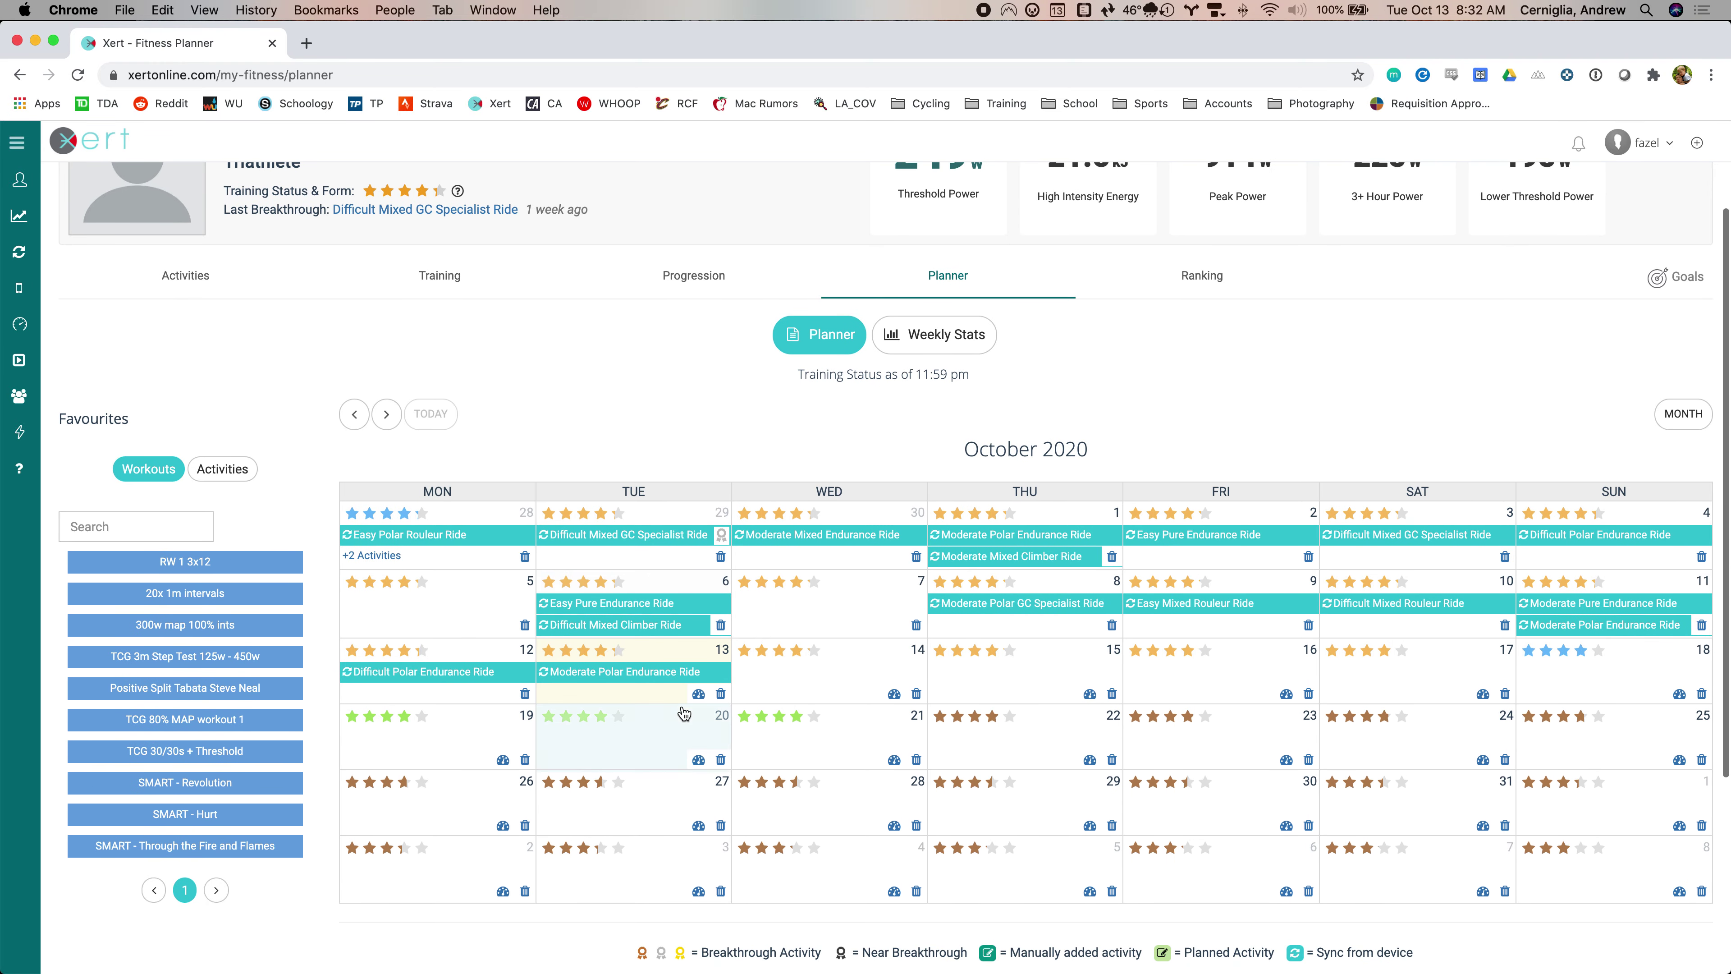
pyautogui.scroll(-2, 684, 713)
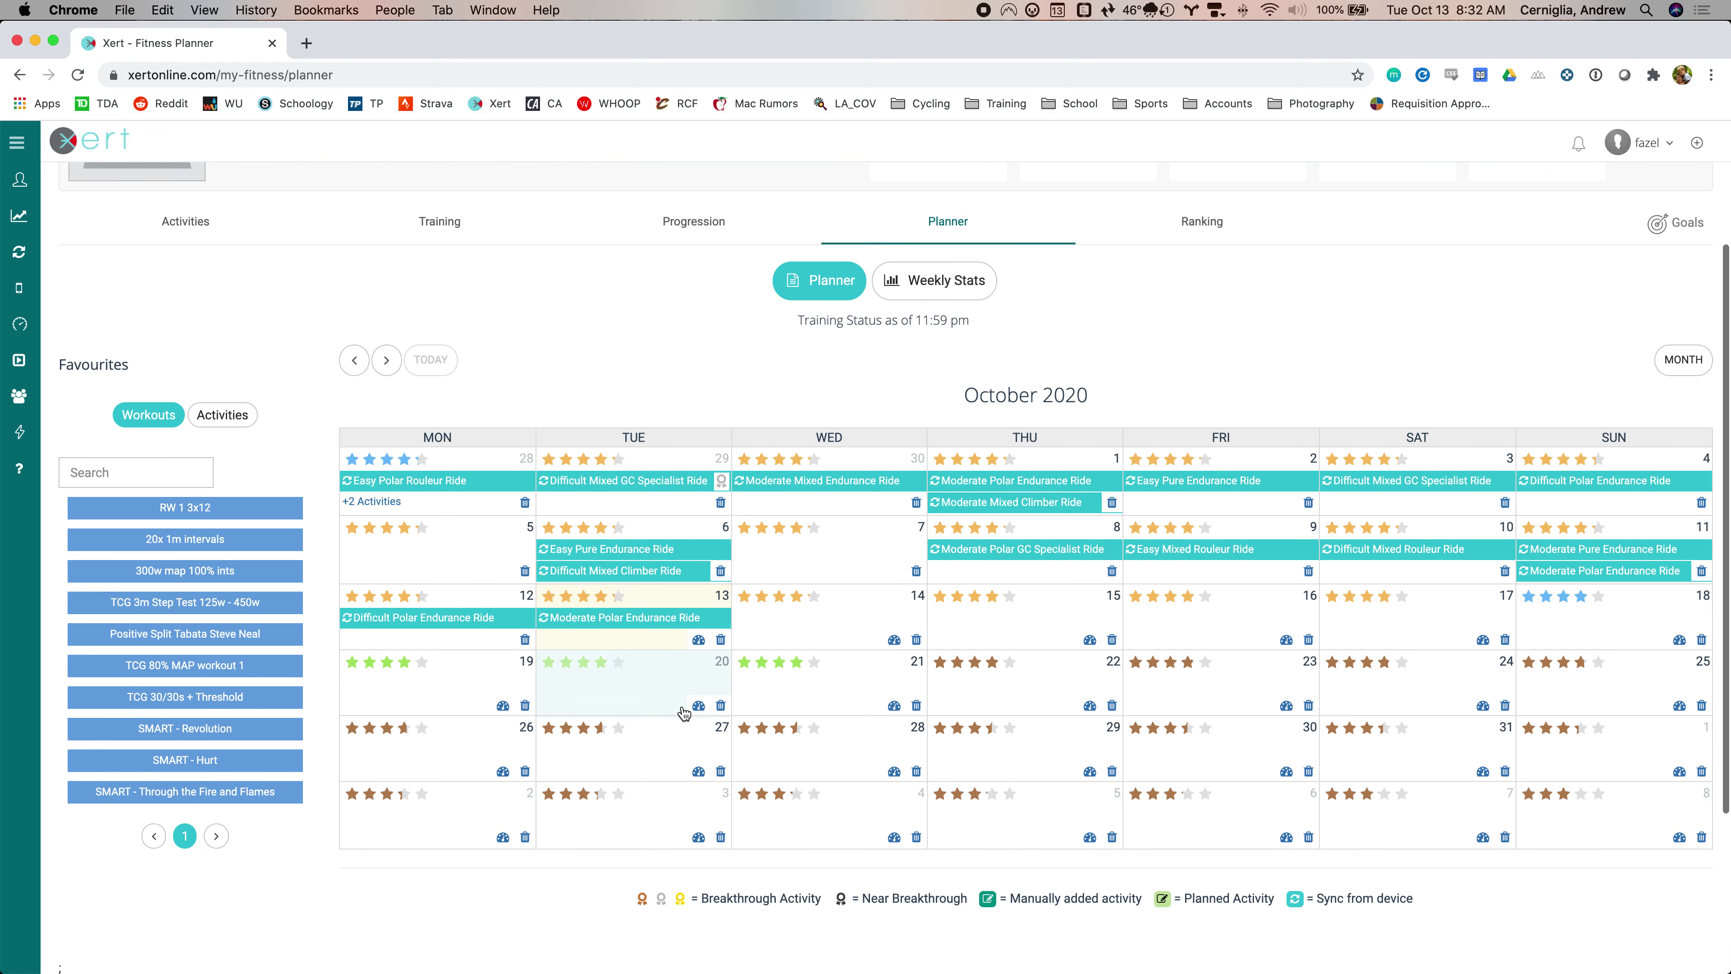
pyautogui.scroll(-2, 684, 713)
pyautogui.scroll(3, 684, 714)
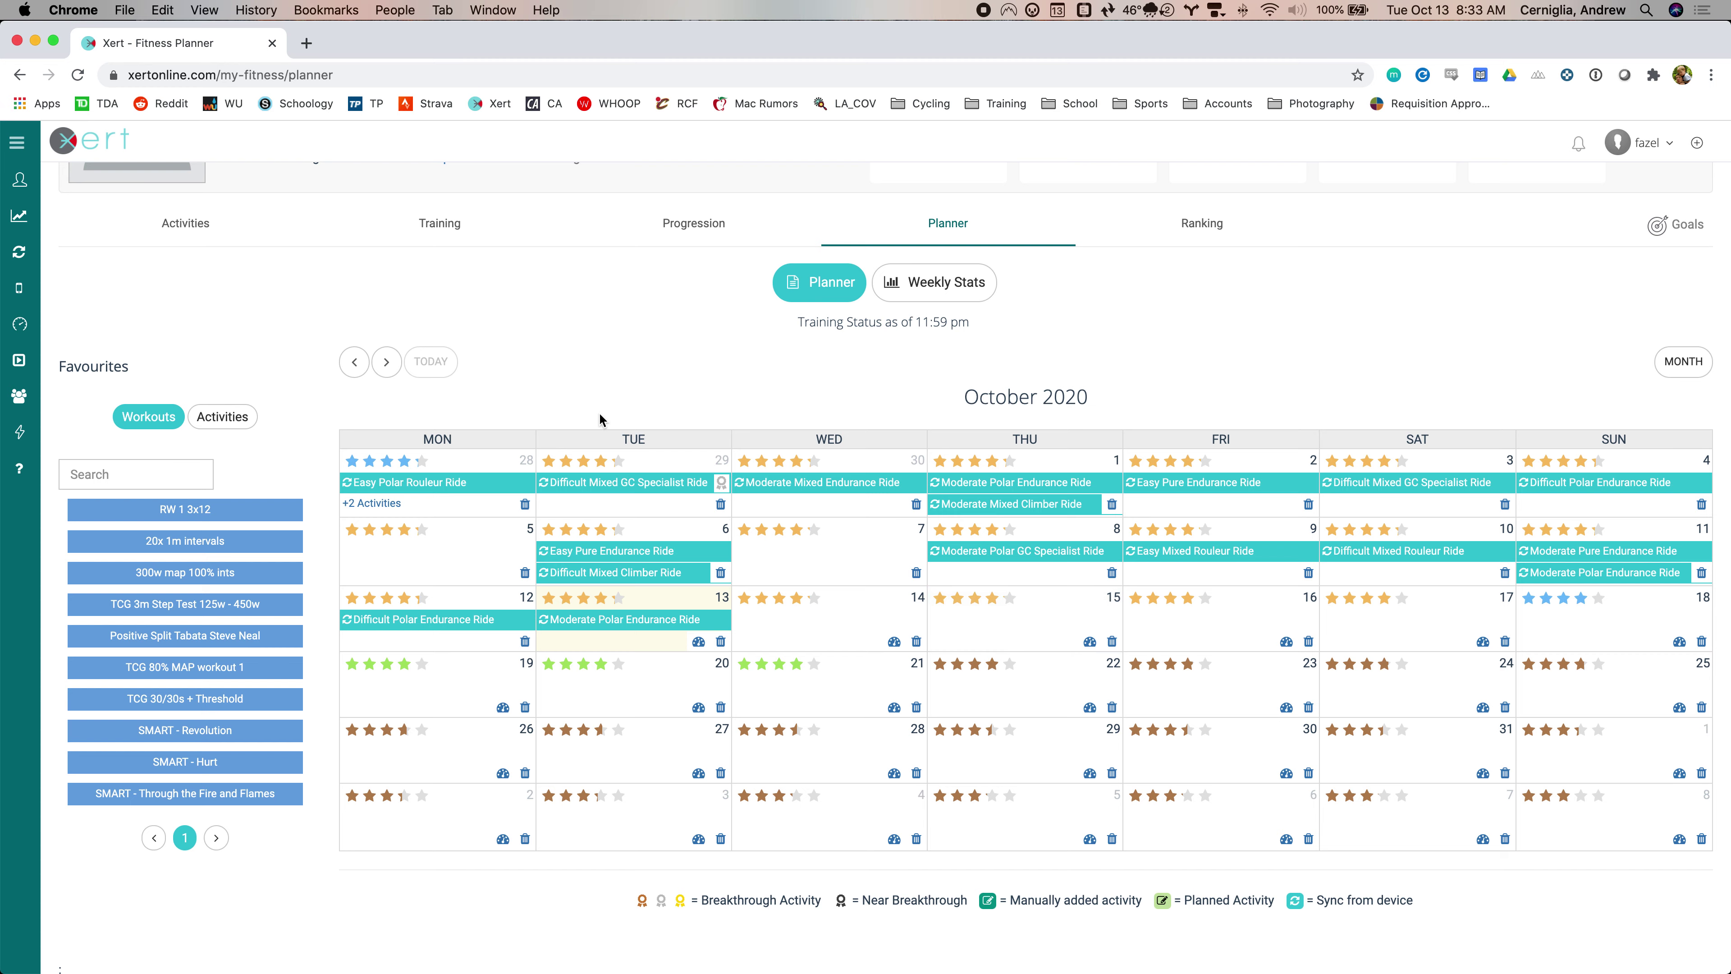
pyautogui.scroll(3, 599, 411)
pyautogui.click(463, 409)
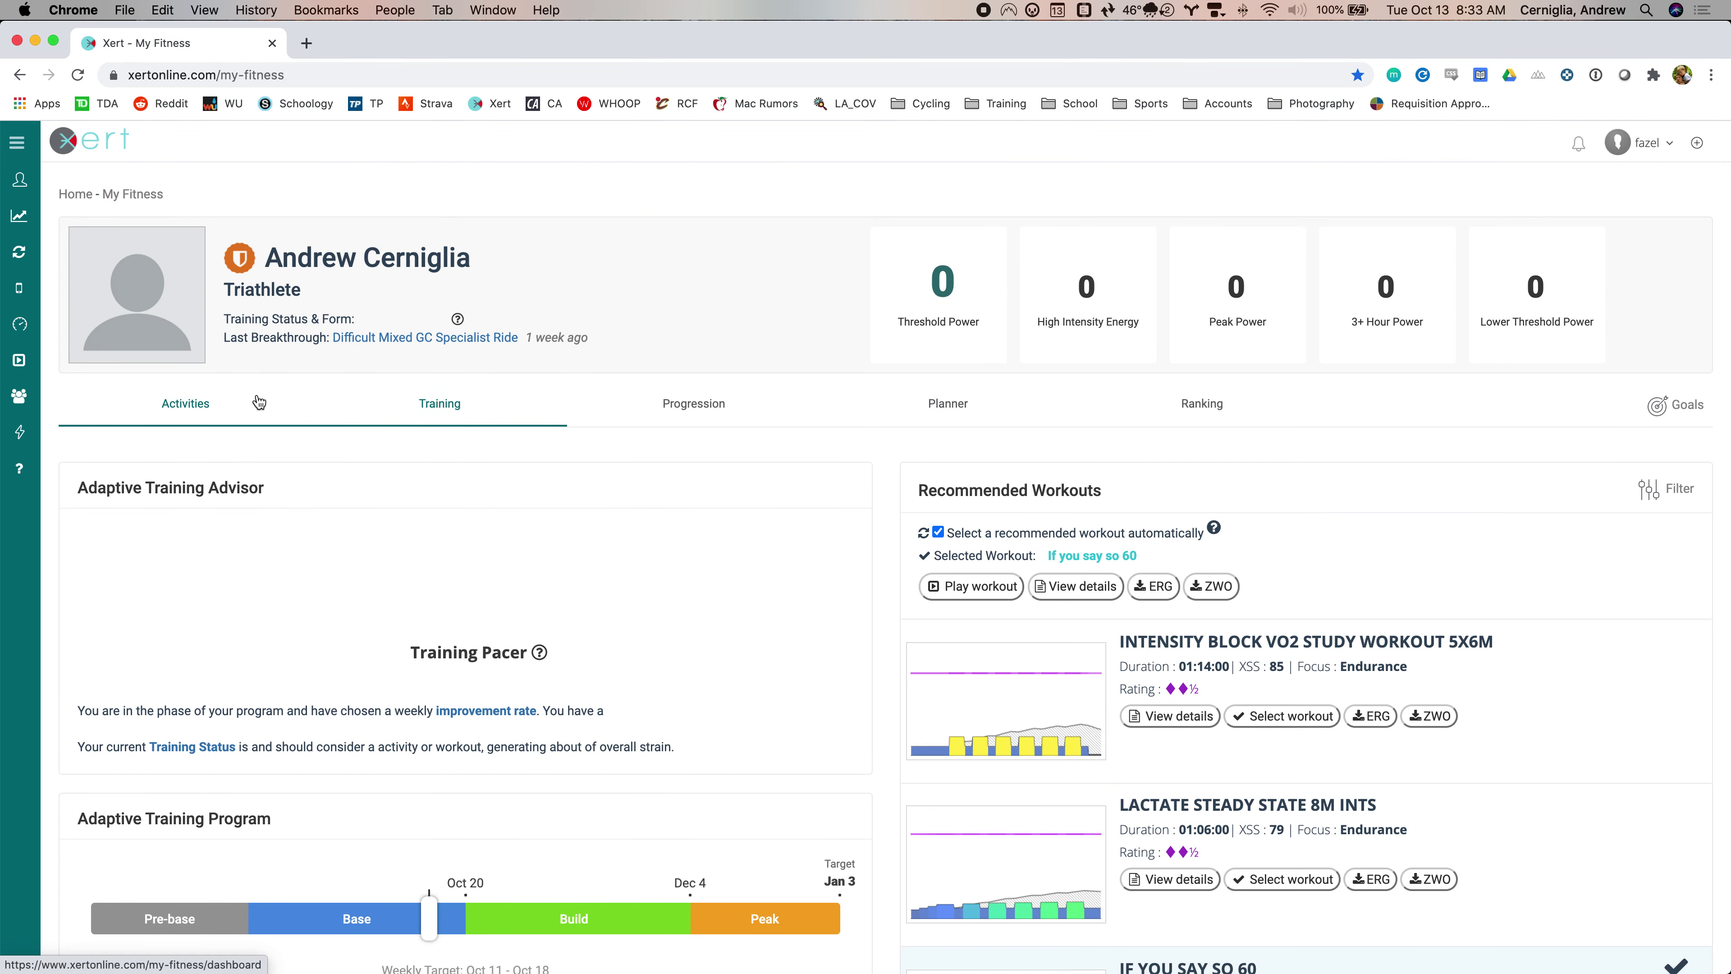
# - Review the Training advice: Base phase, 83 XSS deficit, 13.8 weekly hours, If You Say So 60
pyautogui.scroll(-2, 258, 402)
pyautogui.scroll(-3, 258, 402)
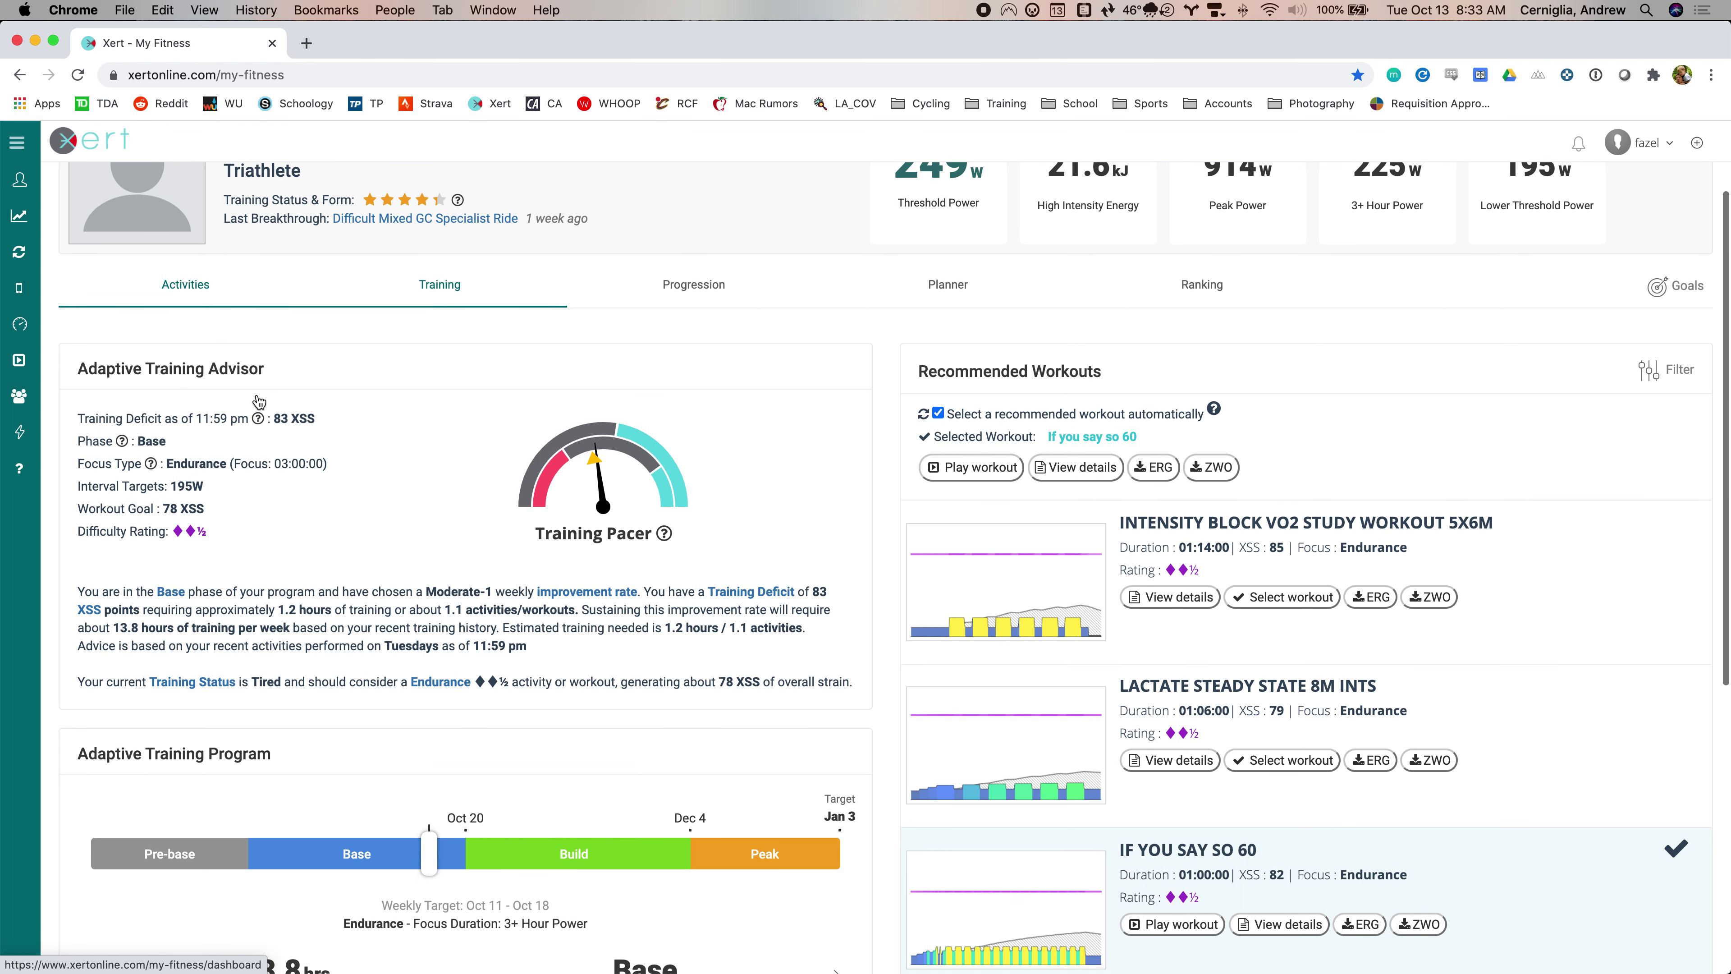
pyautogui.scroll(1, 259, 400)
pyautogui.scroll(-1, 259, 400)
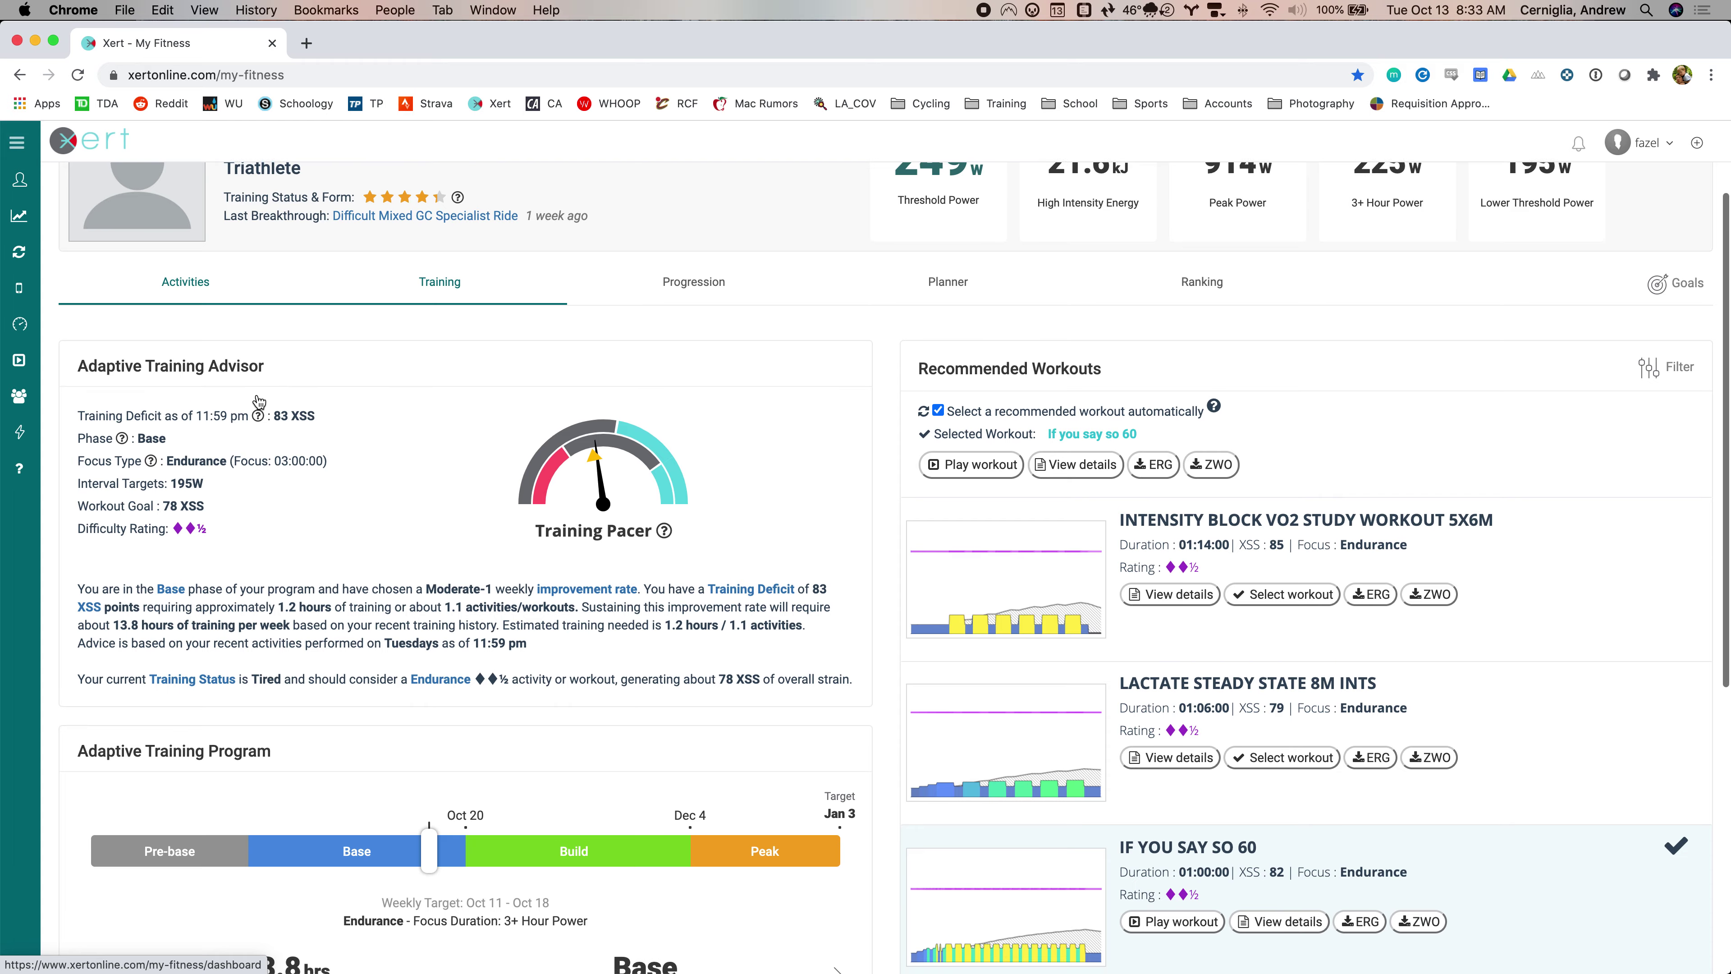
pyautogui.scroll(-1, 259, 401)
pyautogui.scroll(3, 259, 401)
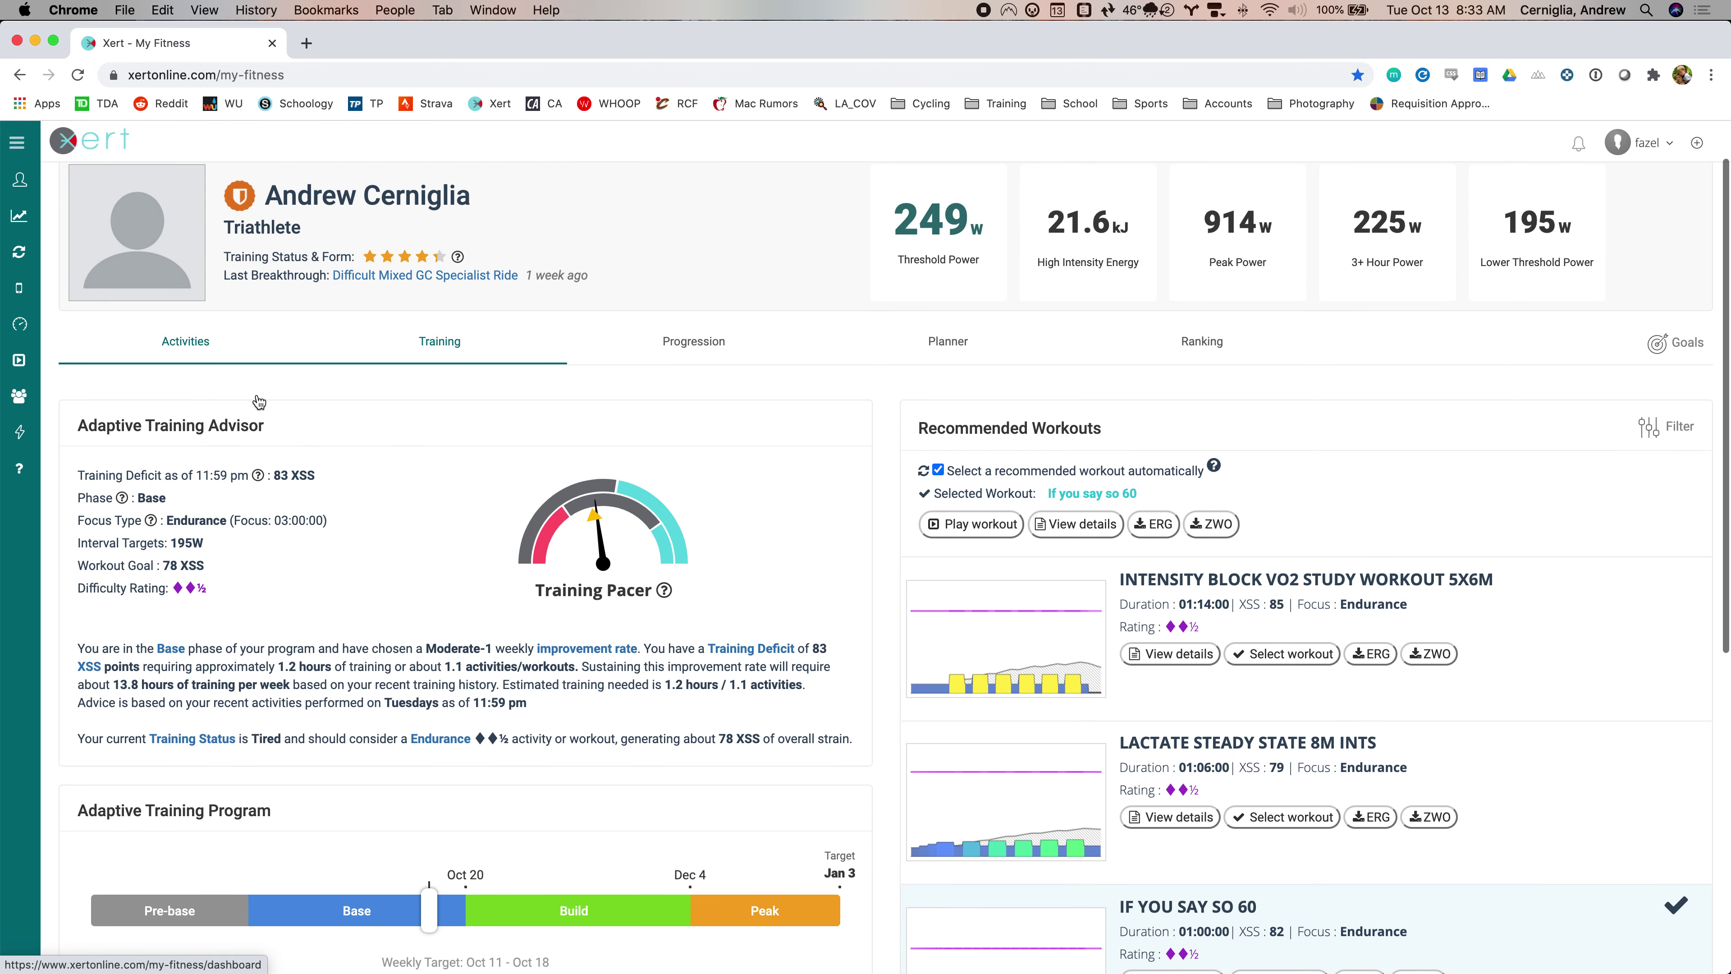
pyautogui.scroll(1, 257, 394)
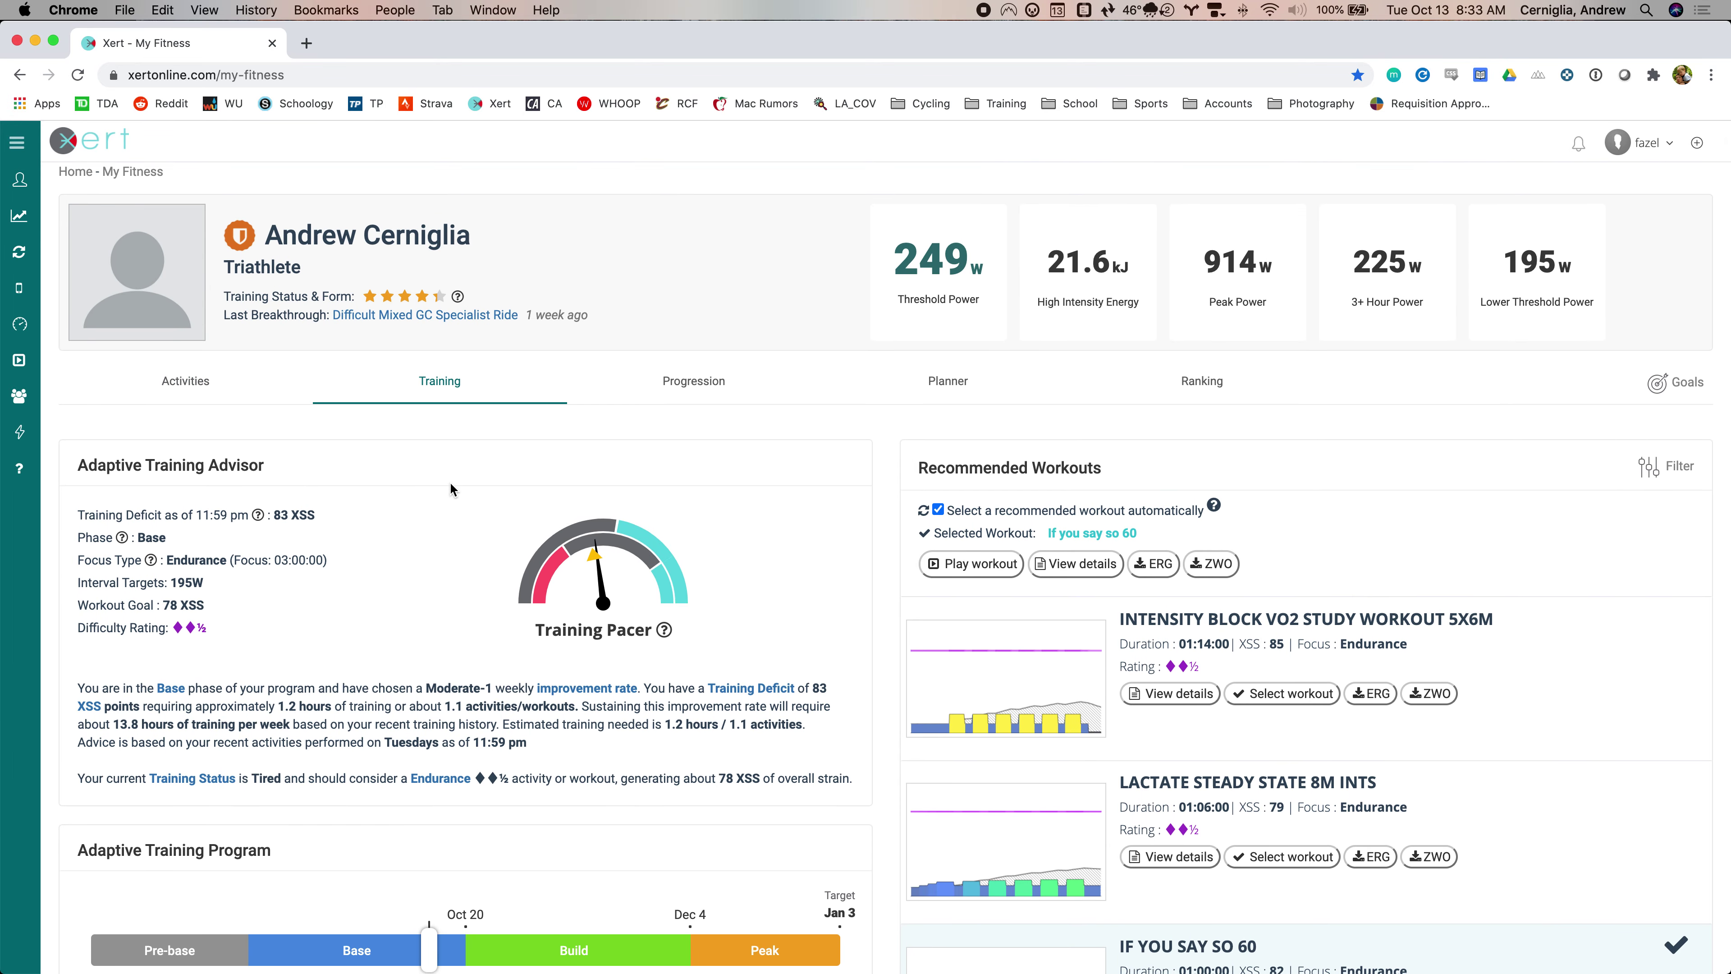
pyautogui.scroll(-1, 450, 489)
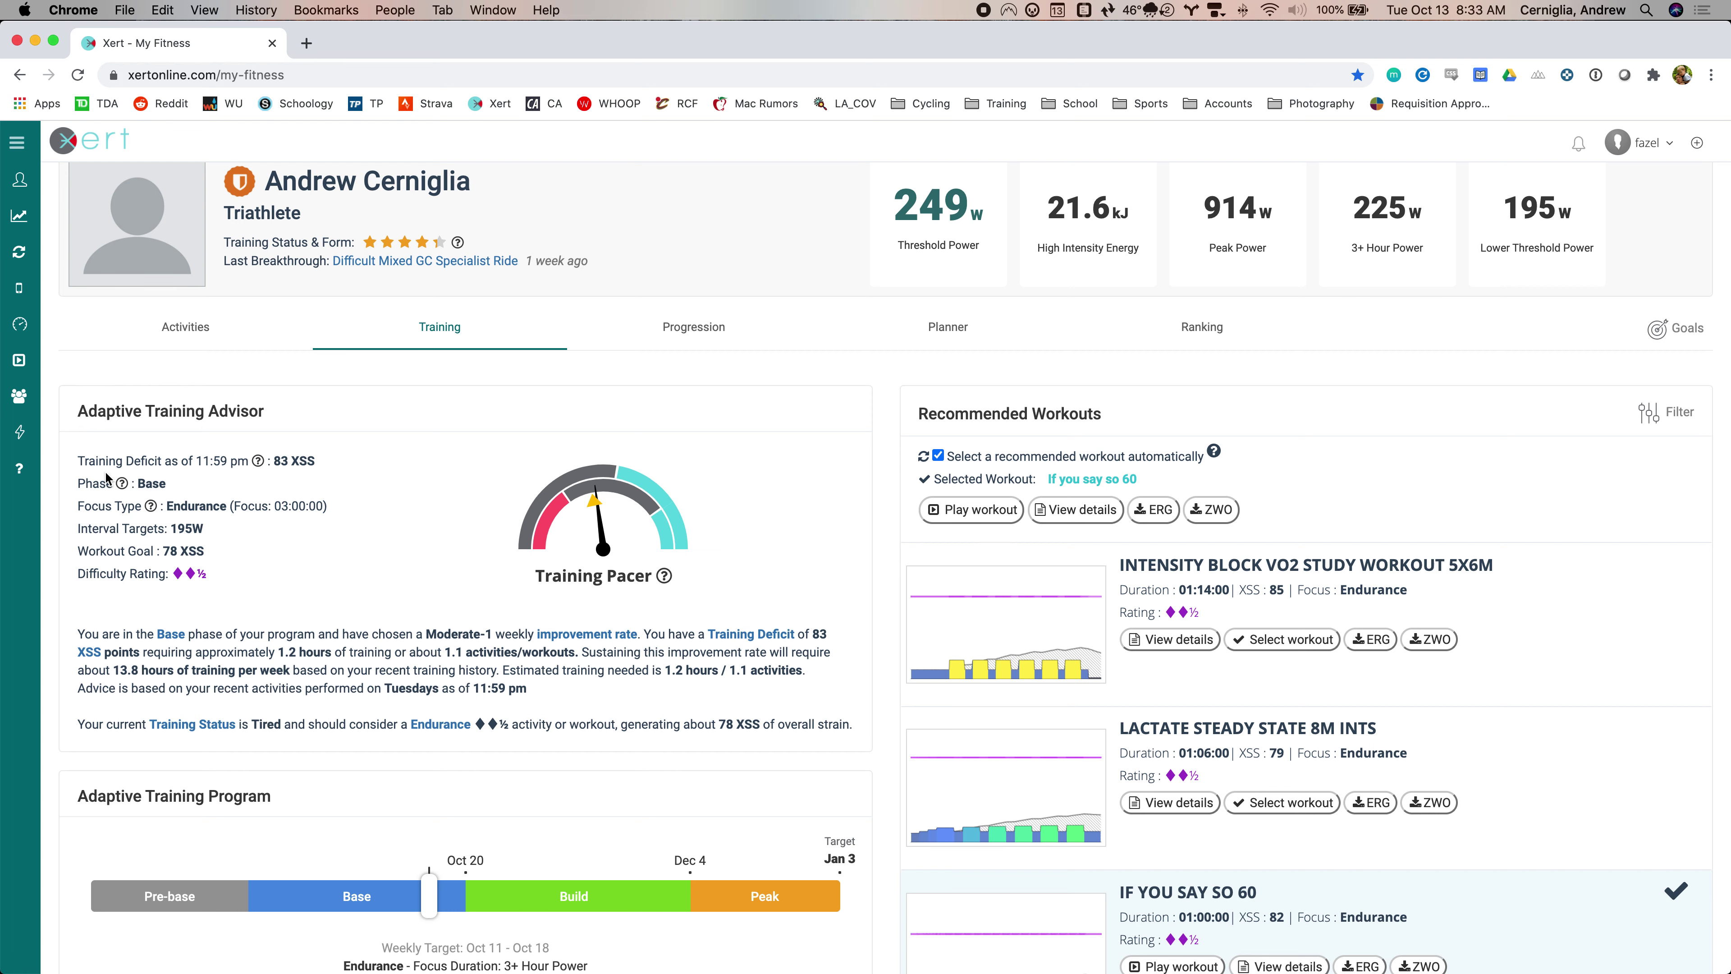
pyautogui.scroll(-1, 105, 477)
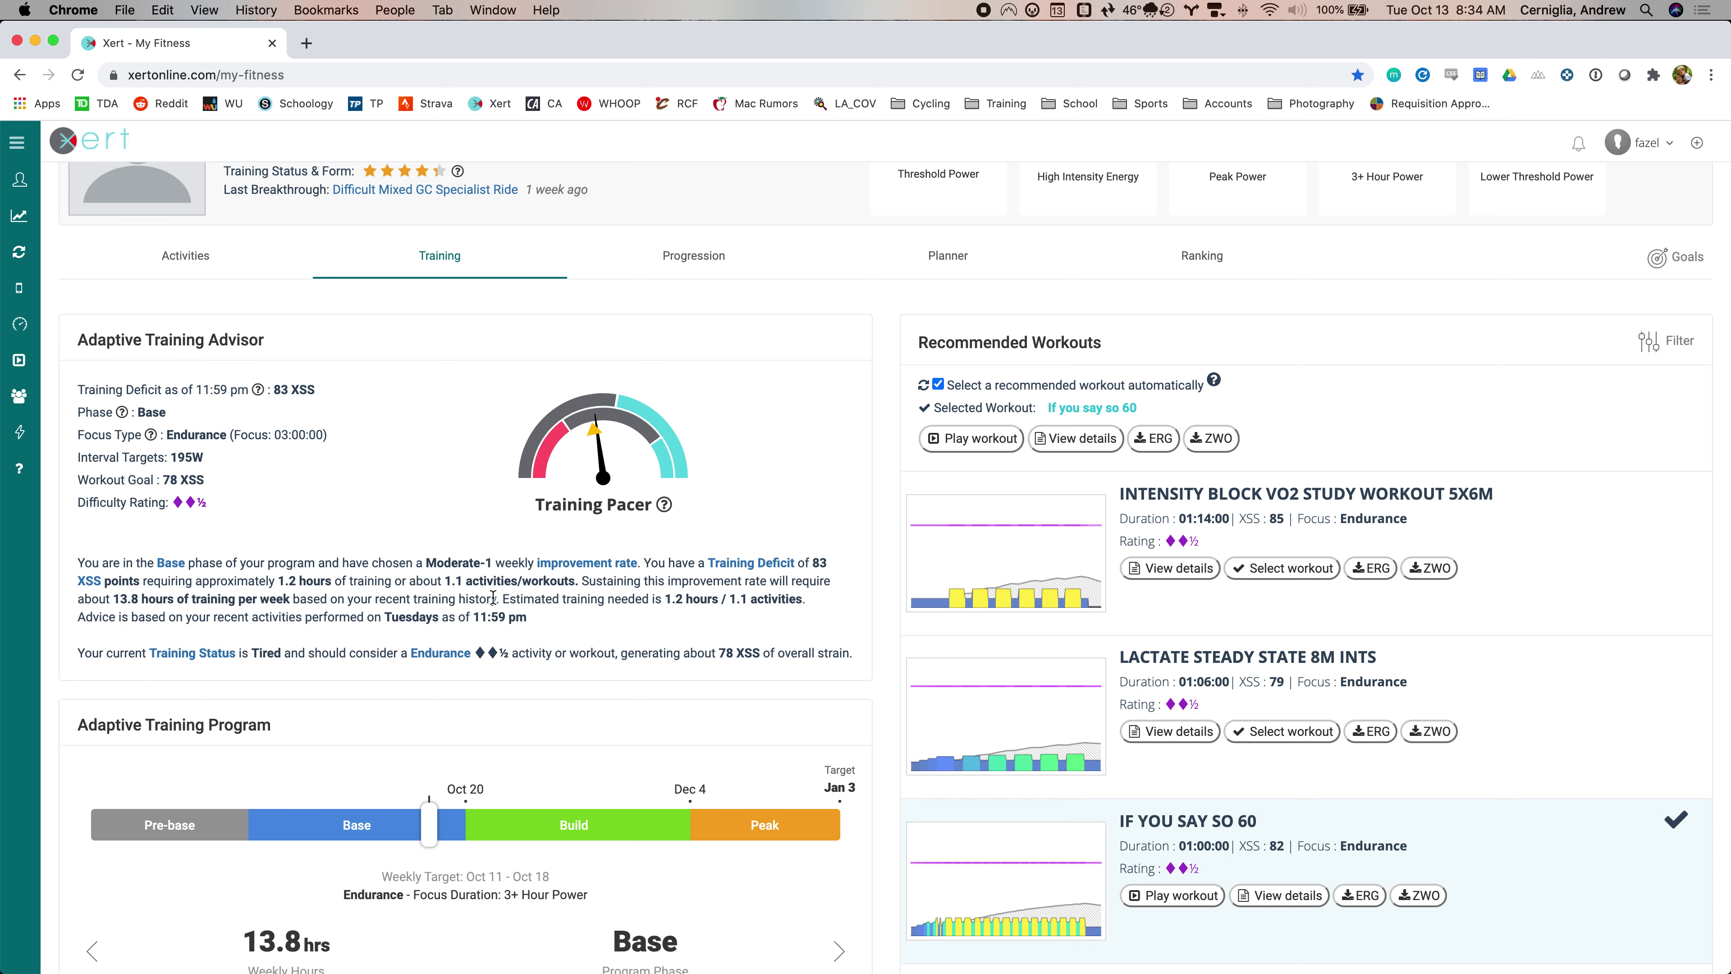
pyautogui.scroll(-5, 590, 666)
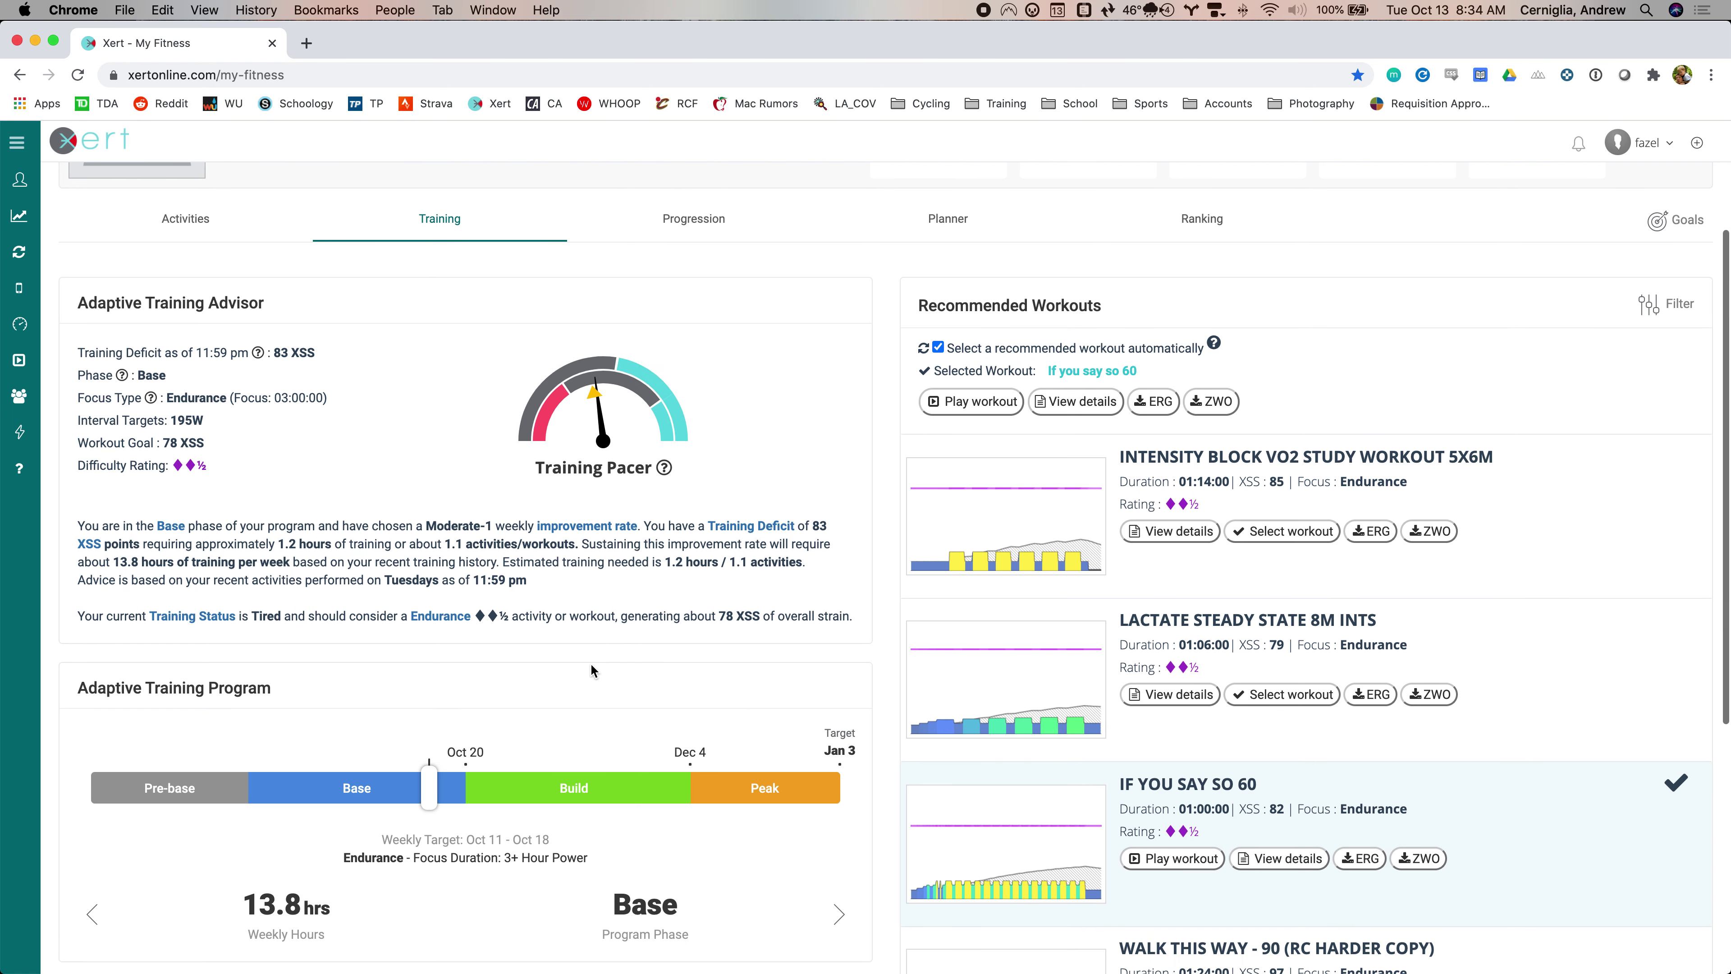
# - Step the Adaptive Training Program timeline forward through the Peak phase to Dec 27
pyautogui.scroll(-1, 590, 662)
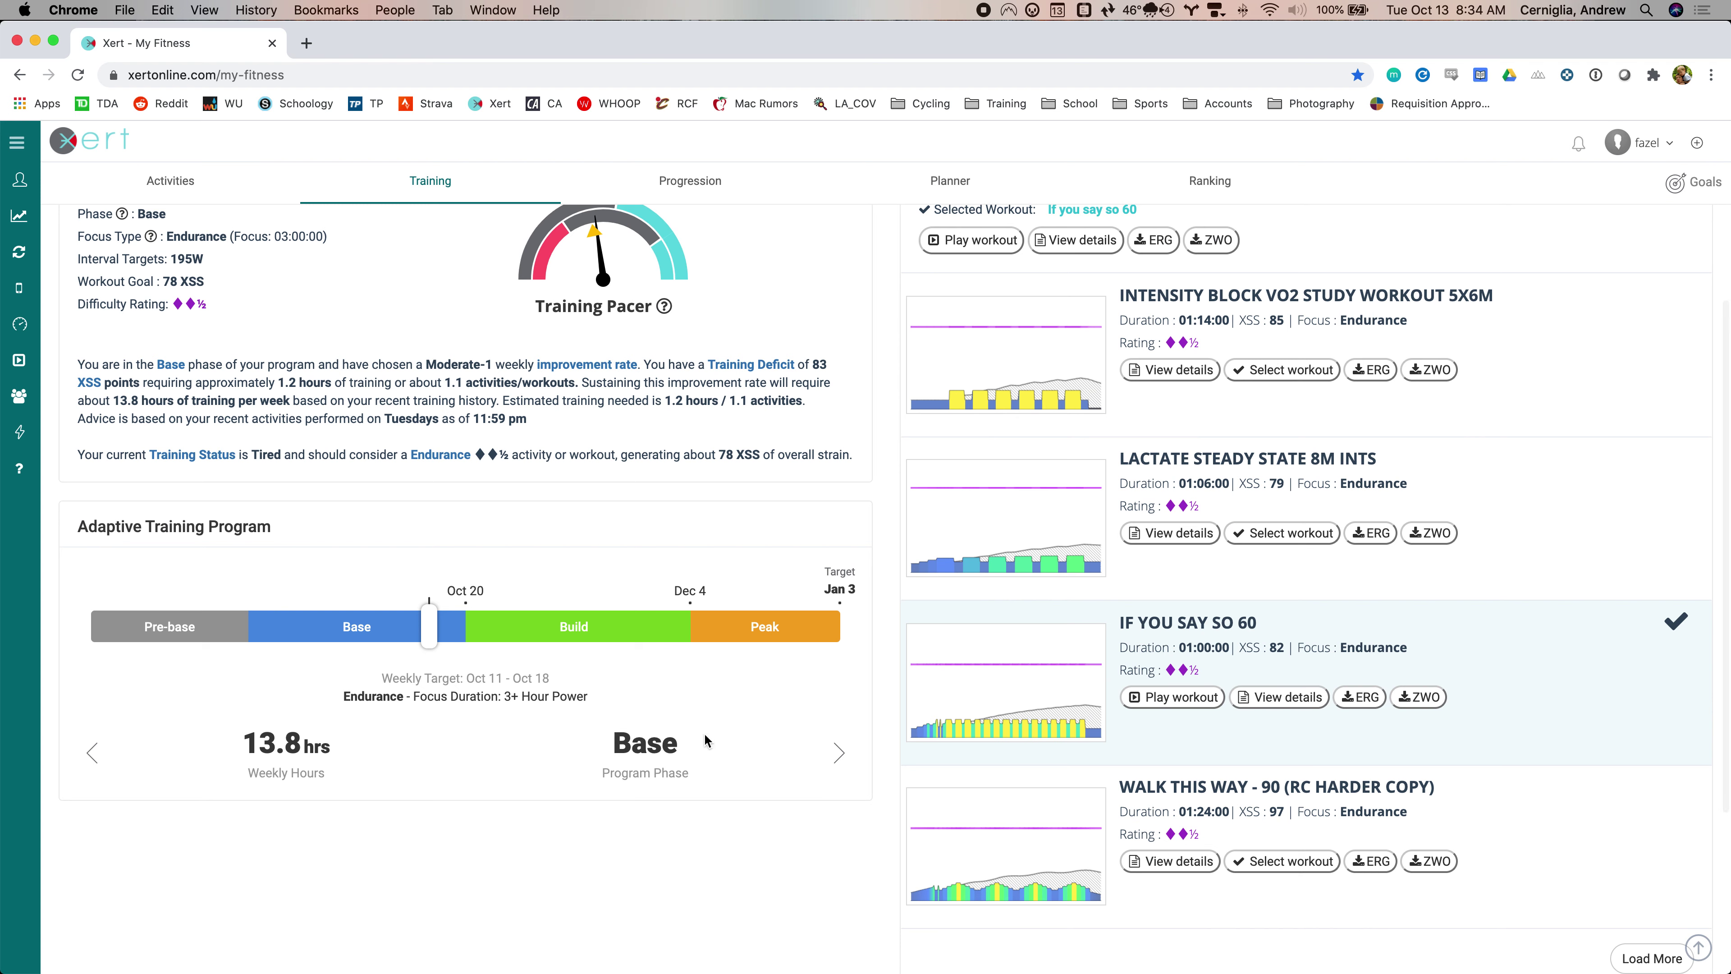
pyautogui.click(838, 754)
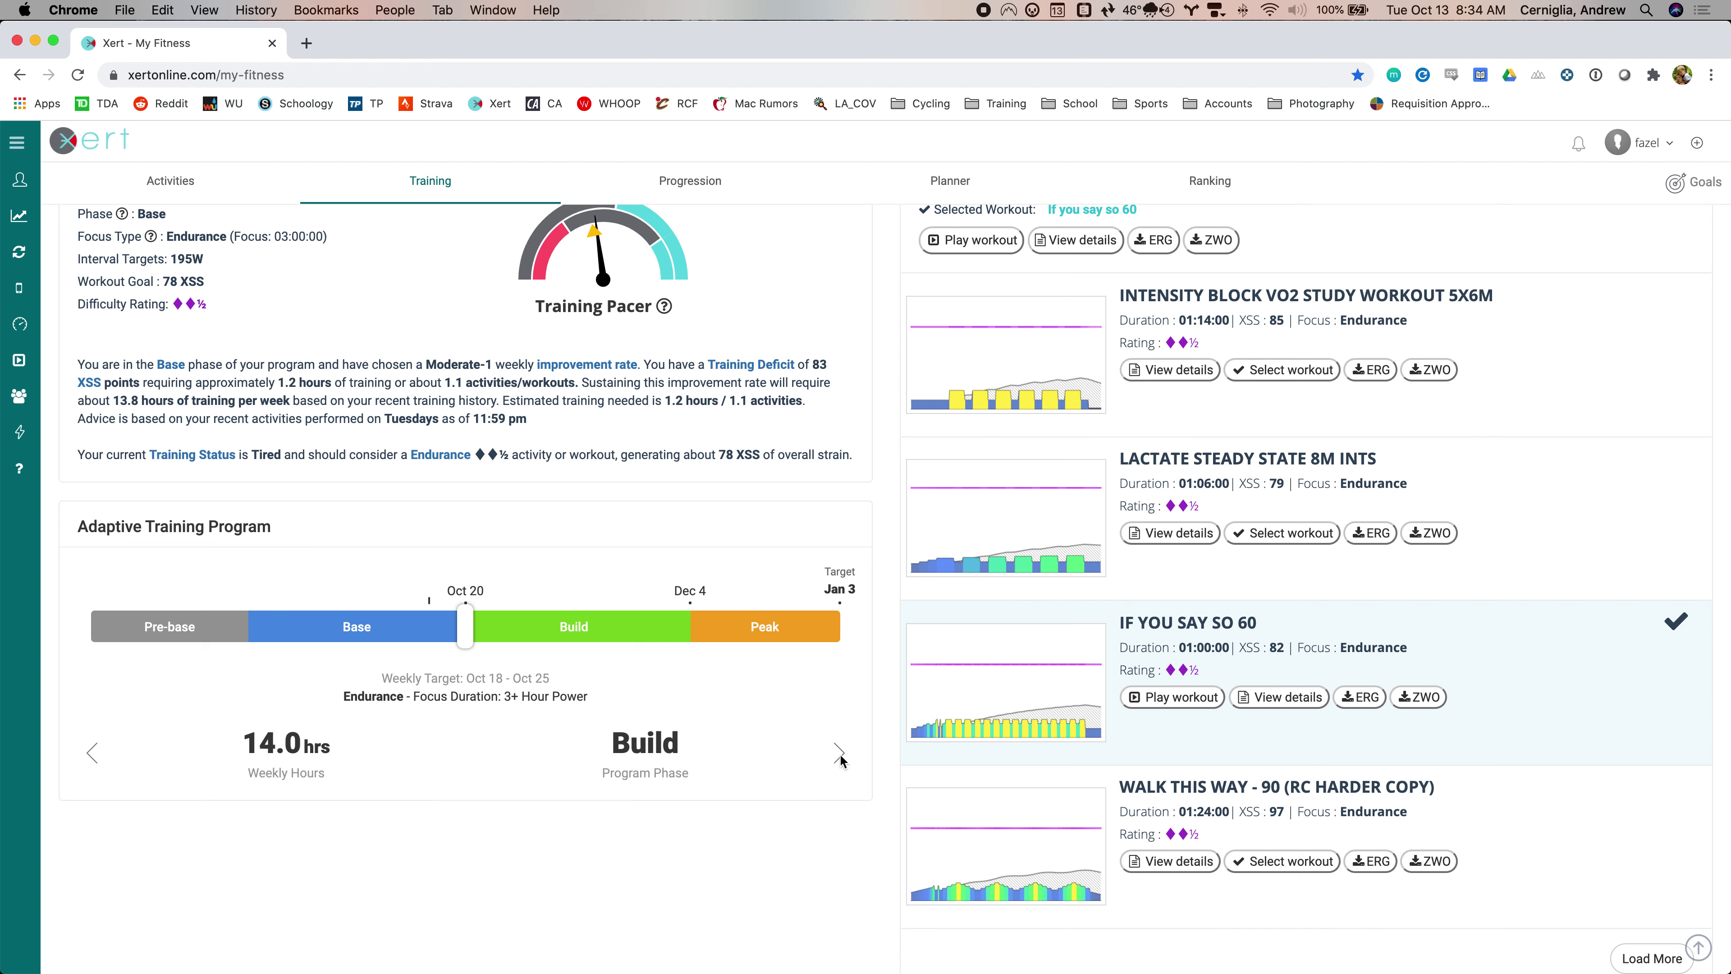
pyautogui.click(839, 754)
pyautogui.click(839, 754)
pyautogui.click(839, 754)
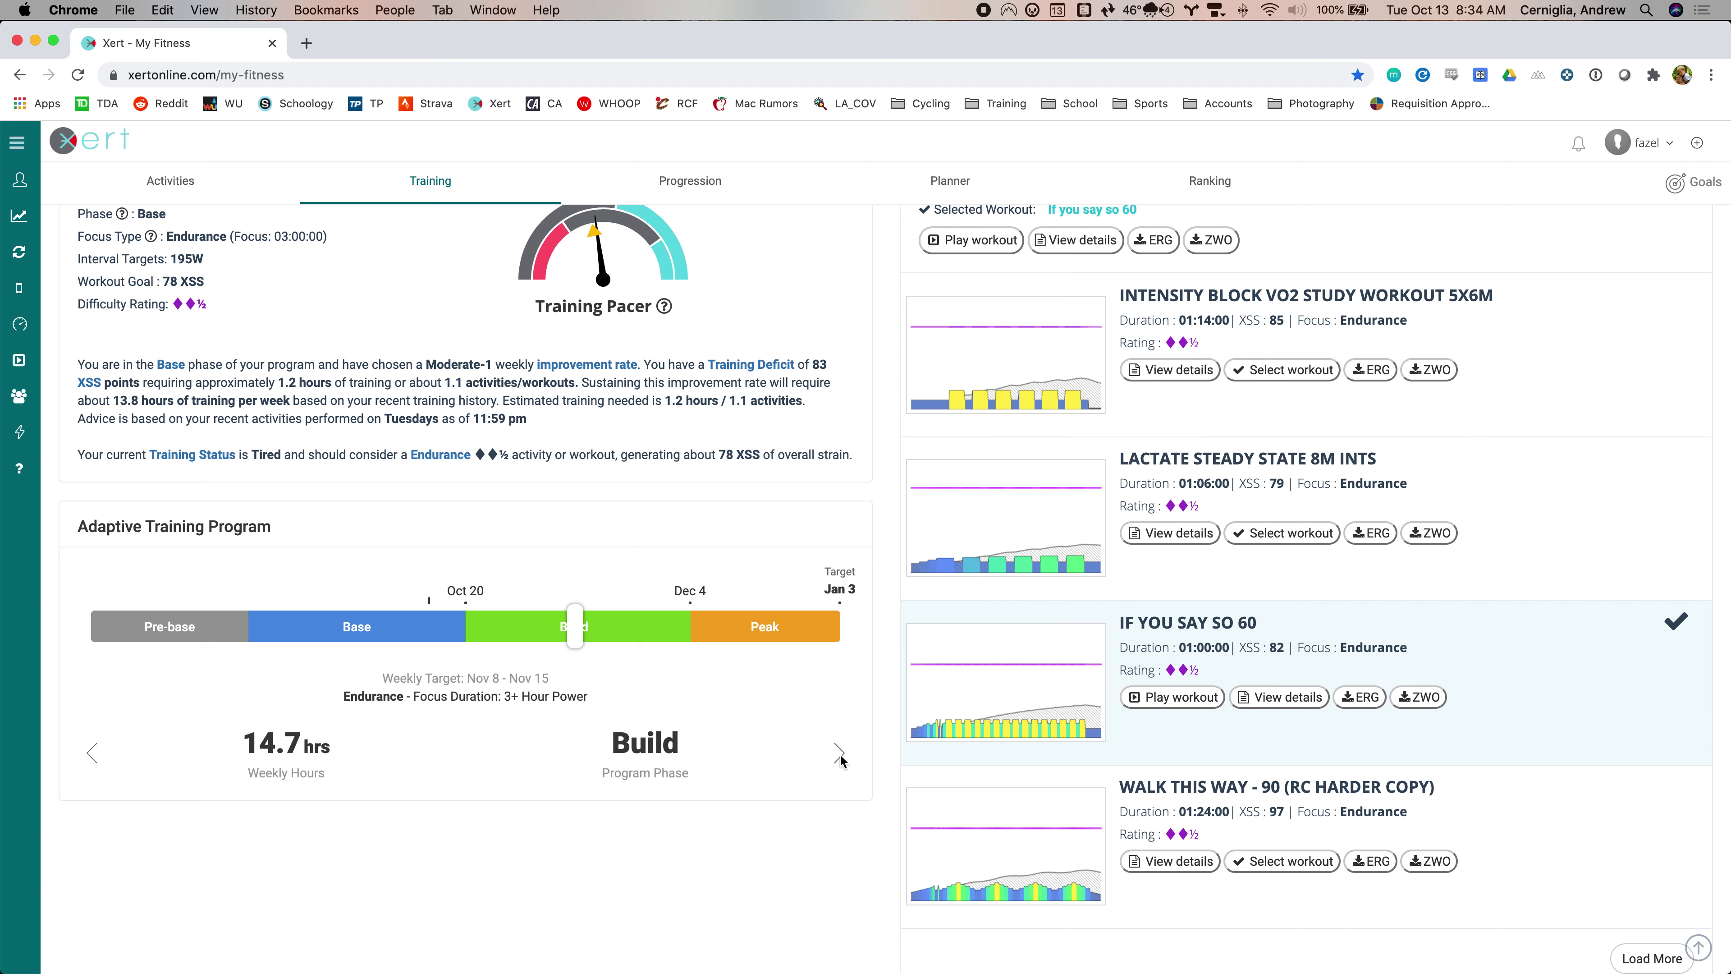
pyautogui.click(838, 754)
pyautogui.click(839, 754)
pyautogui.click(839, 754)
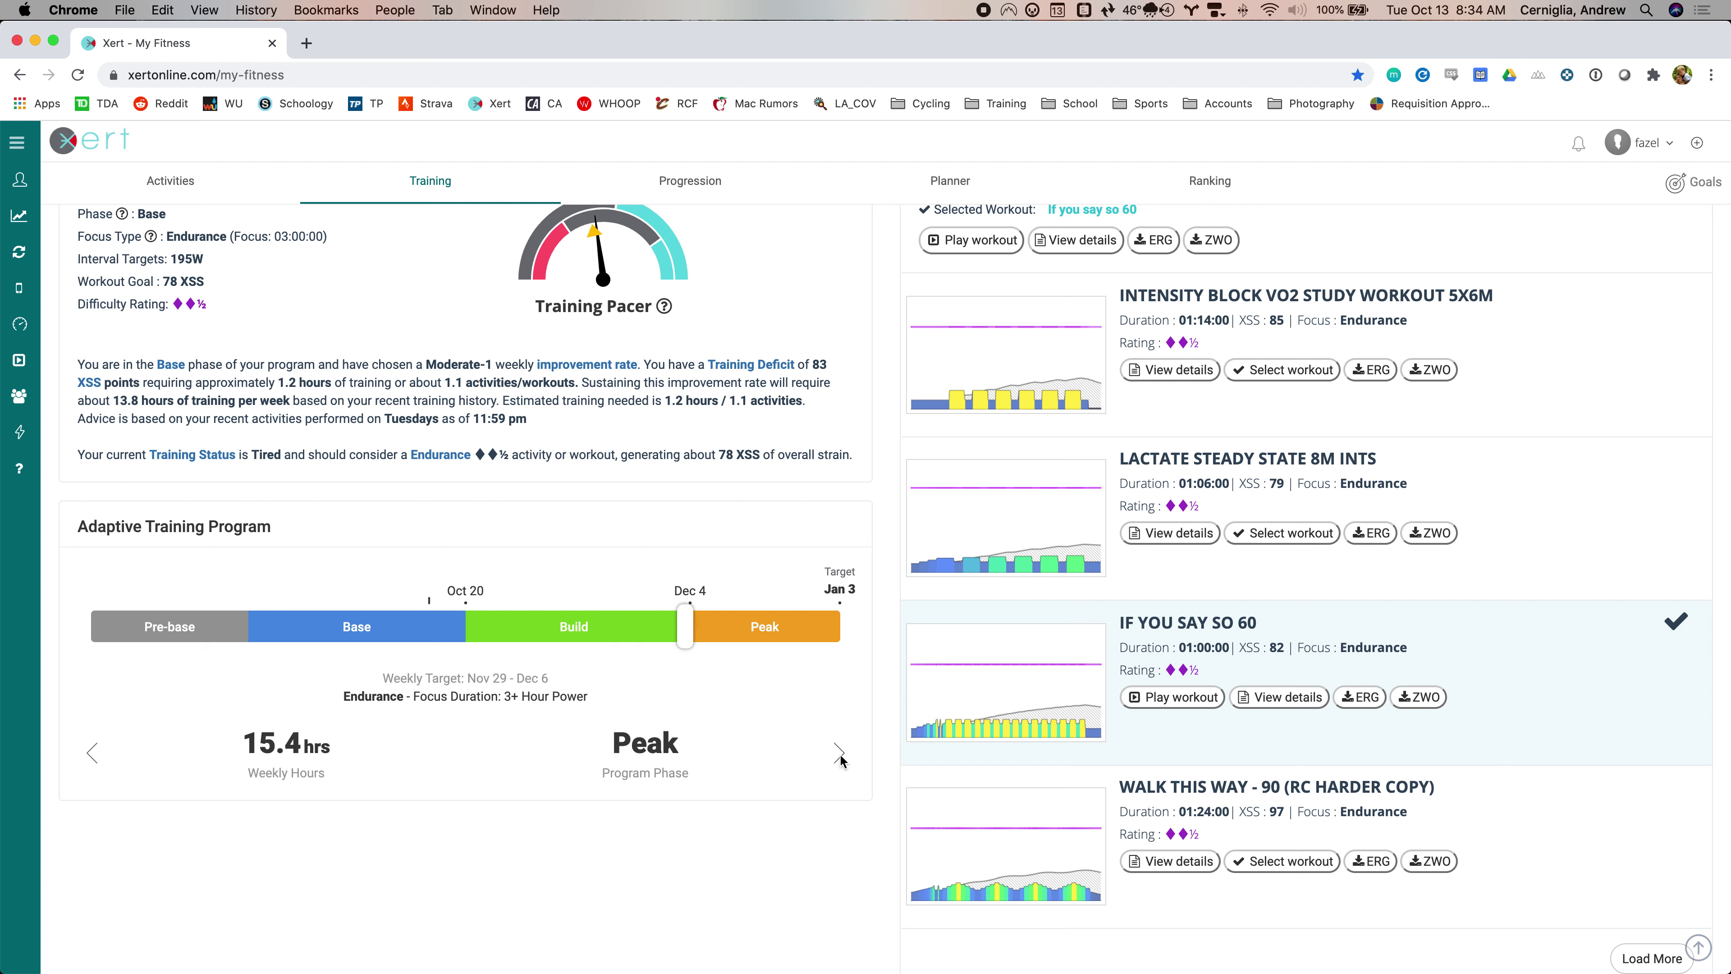
pyautogui.click(839, 754)
pyautogui.click(838, 754)
pyautogui.click(839, 754)
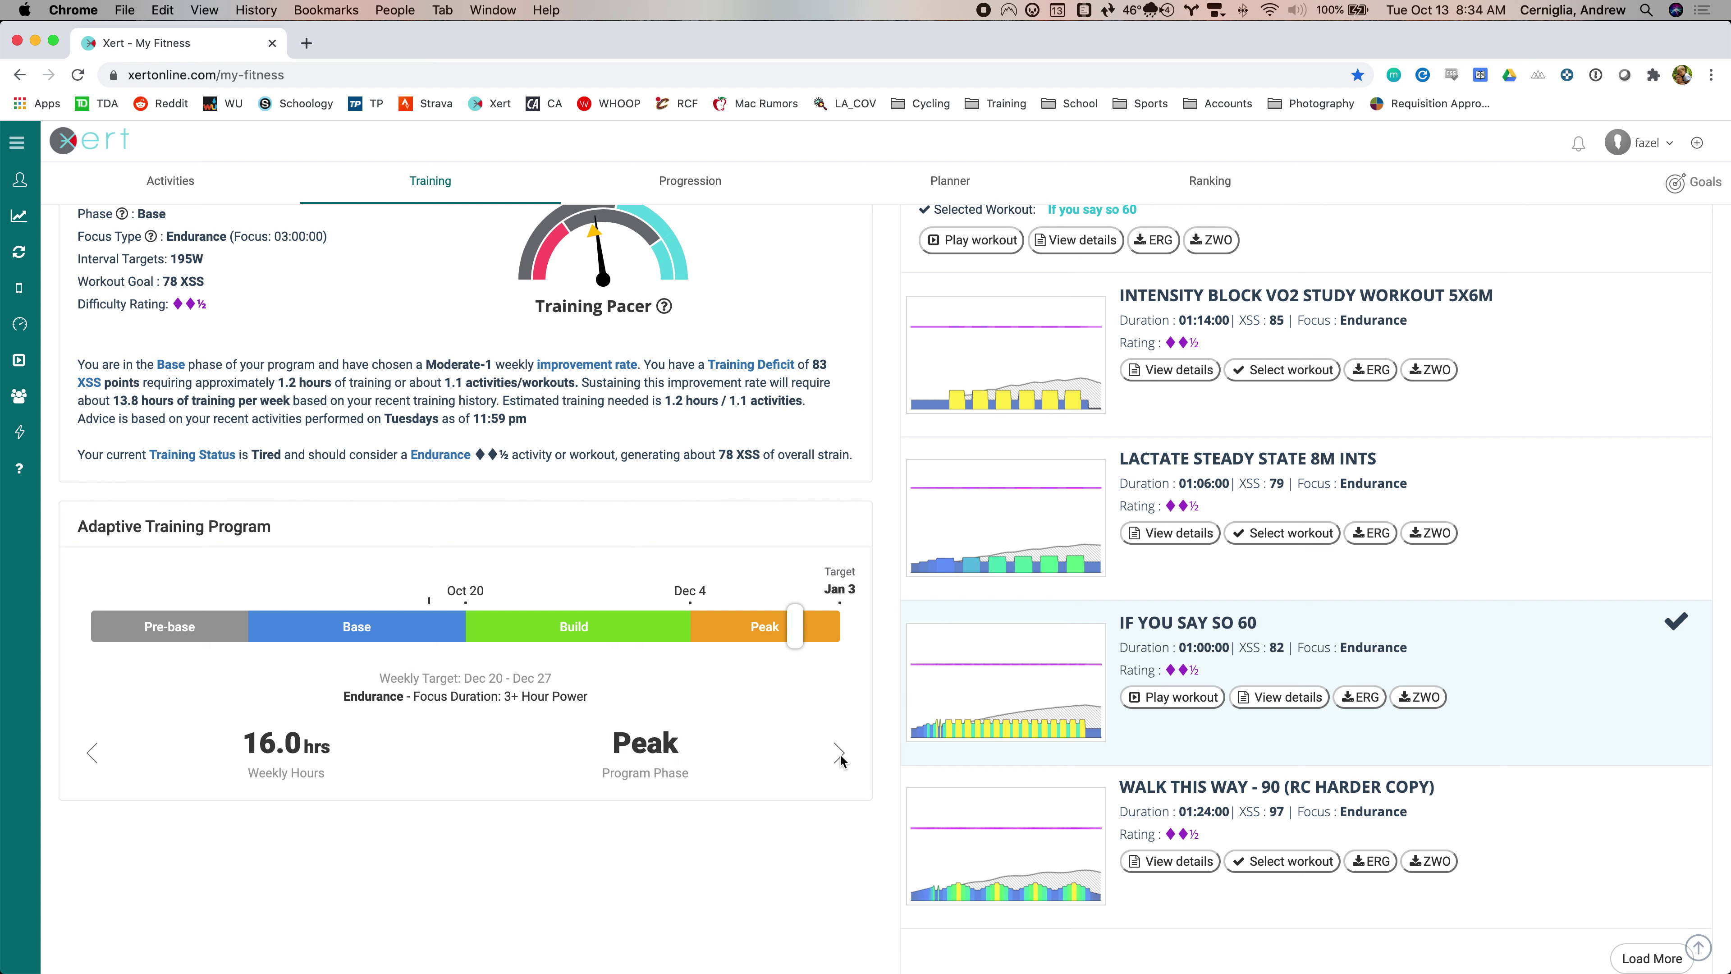
pyautogui.click(838, 754)
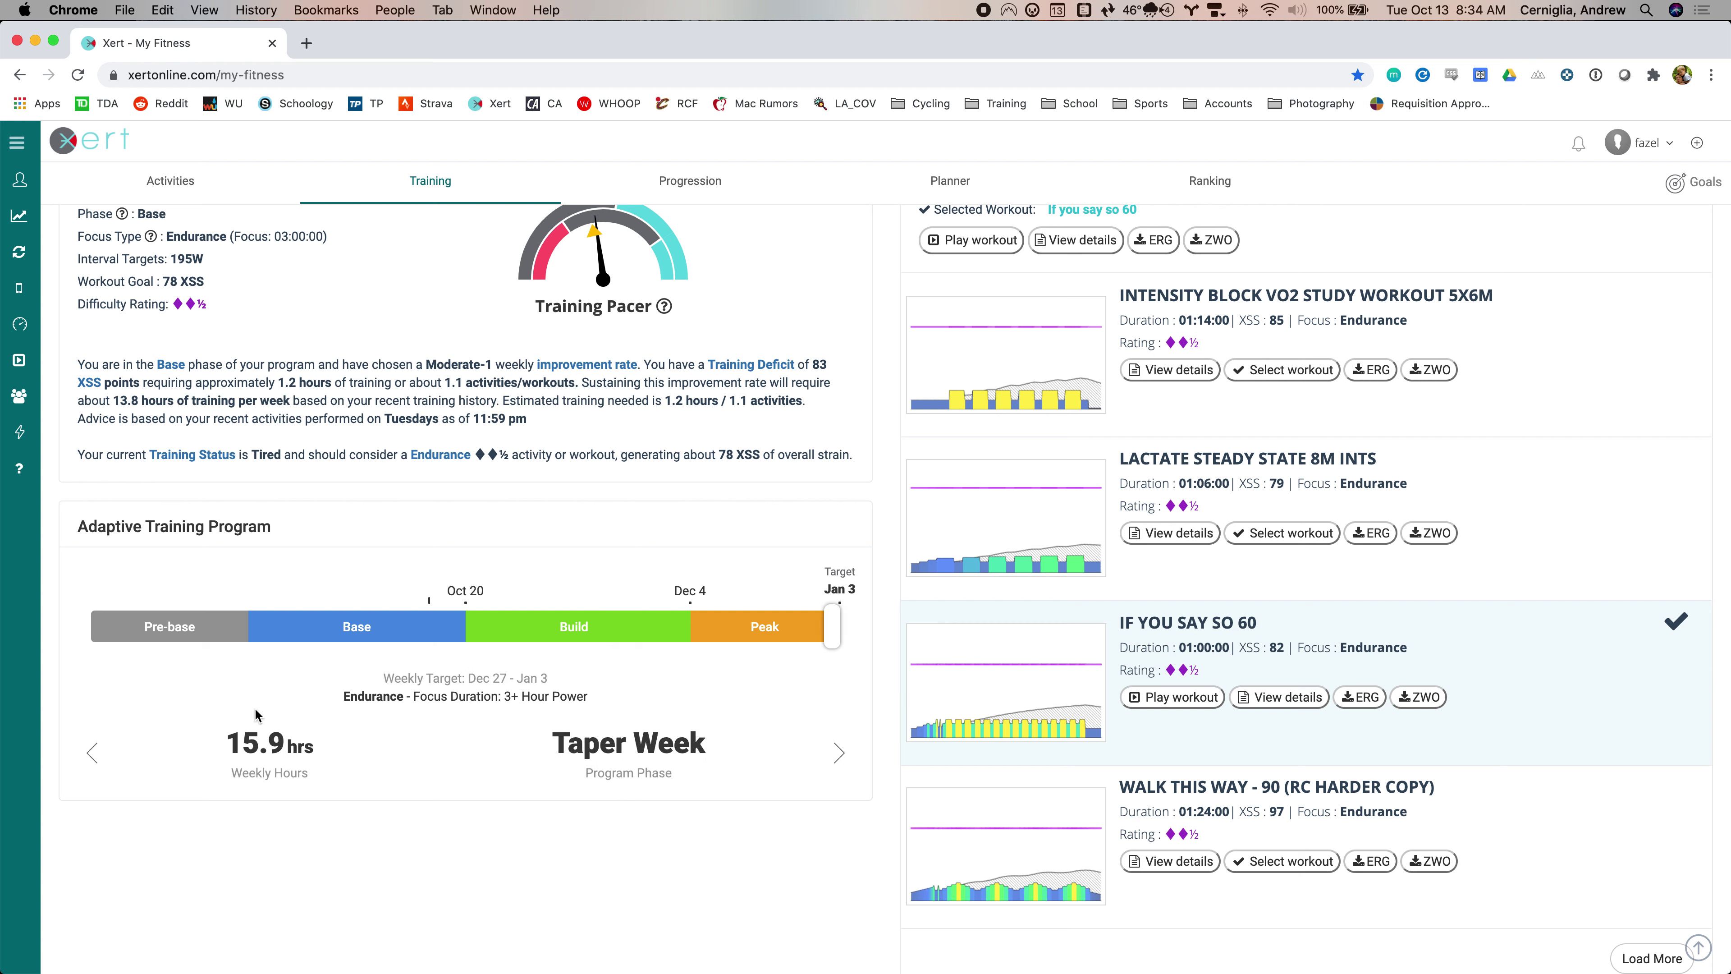
# - Step the timeline back to the Oct 11 – Oct 18 Base week at 13.8 hours
pyautogui.click(90, 753)
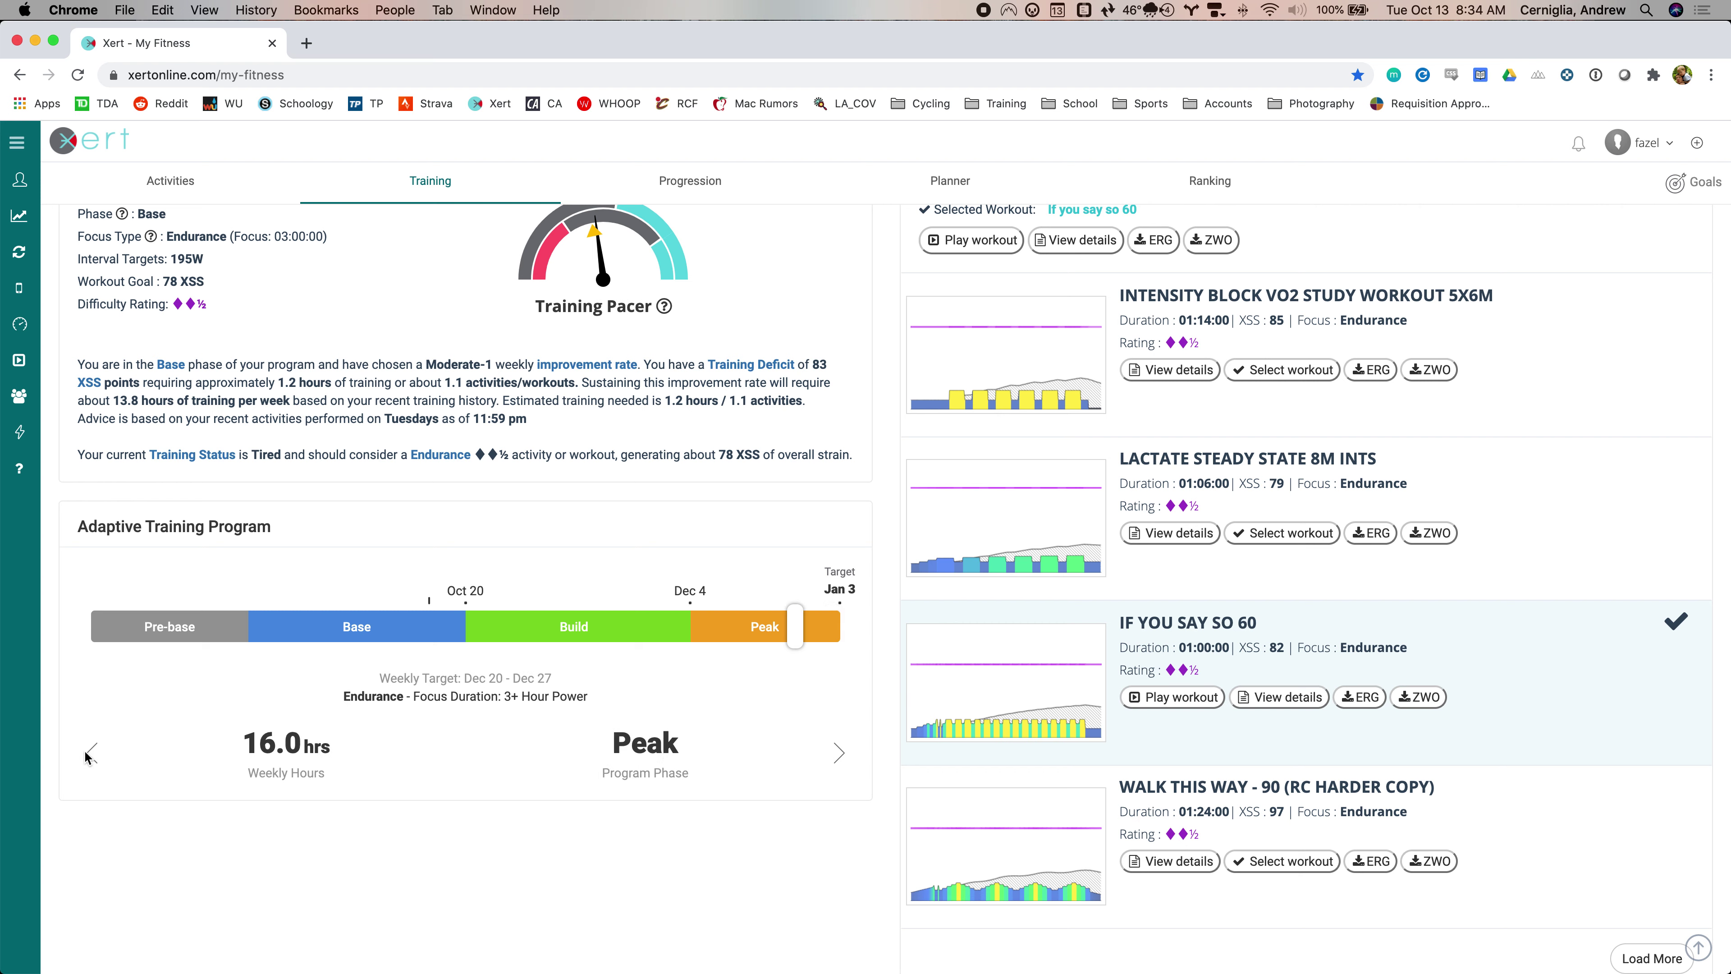
pyautogui.click(91, 752)
pyautogui.click(90, 753)
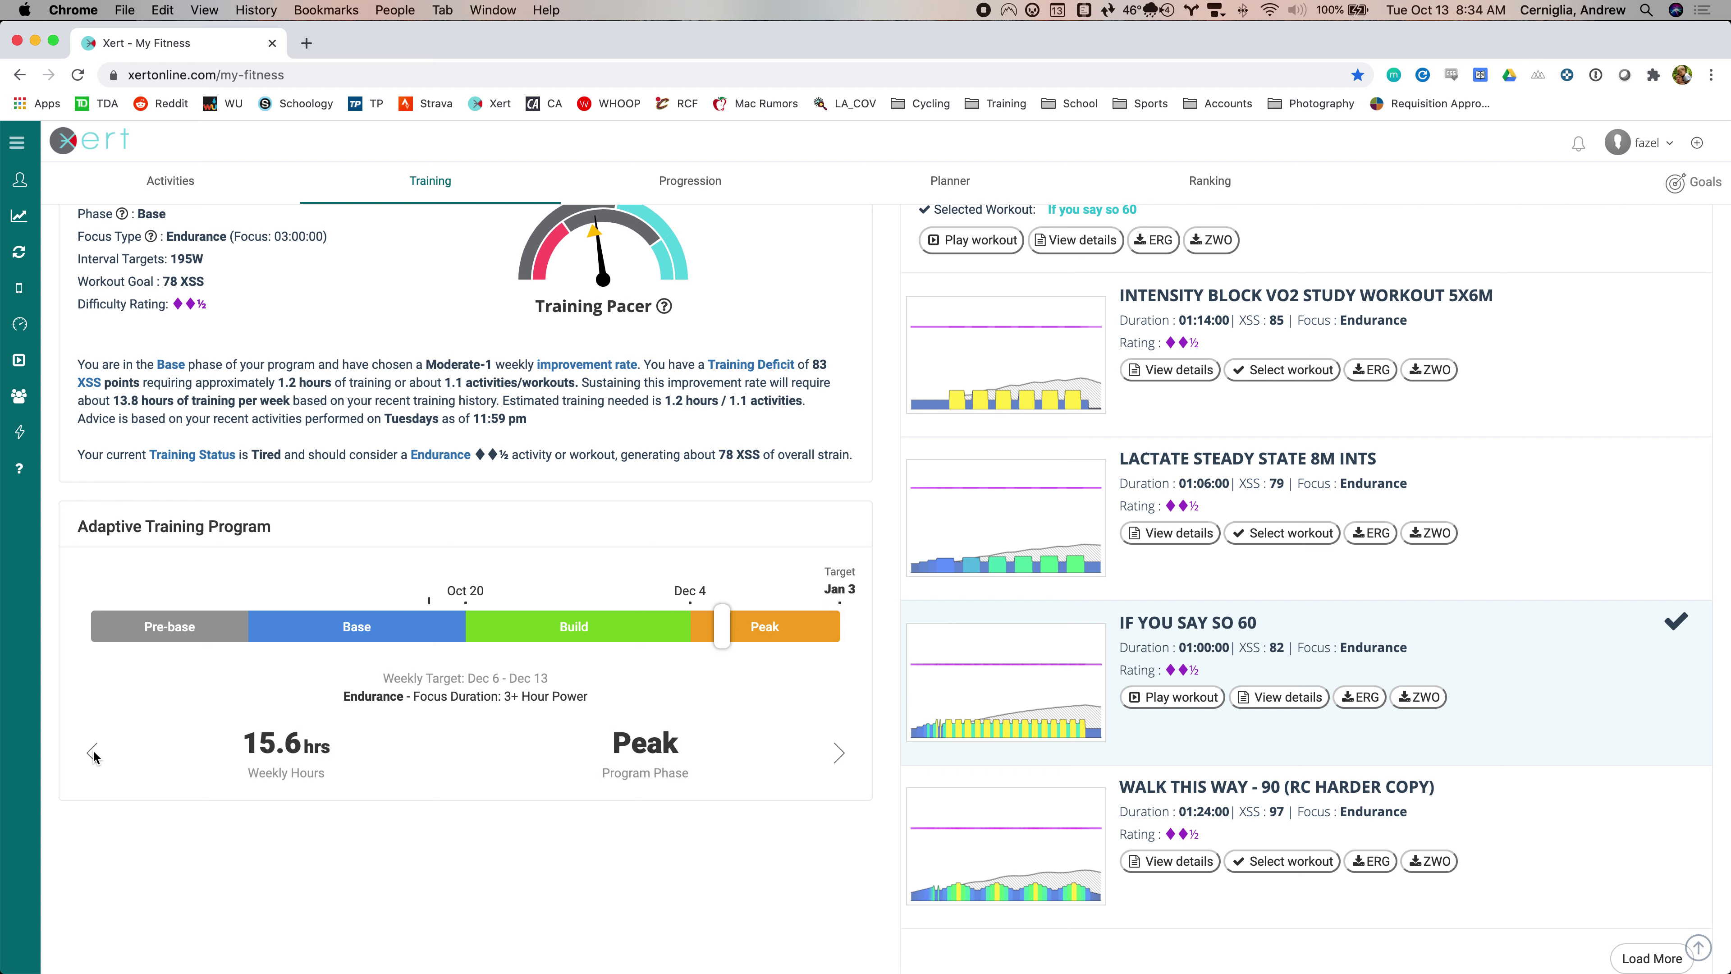
pyautogui.click(92, 753)
pyautogui.click(92, 752)
pyautogui.click(92, 753)
pyautogui.click(91, 753)
pyautogui.click(92, 752)
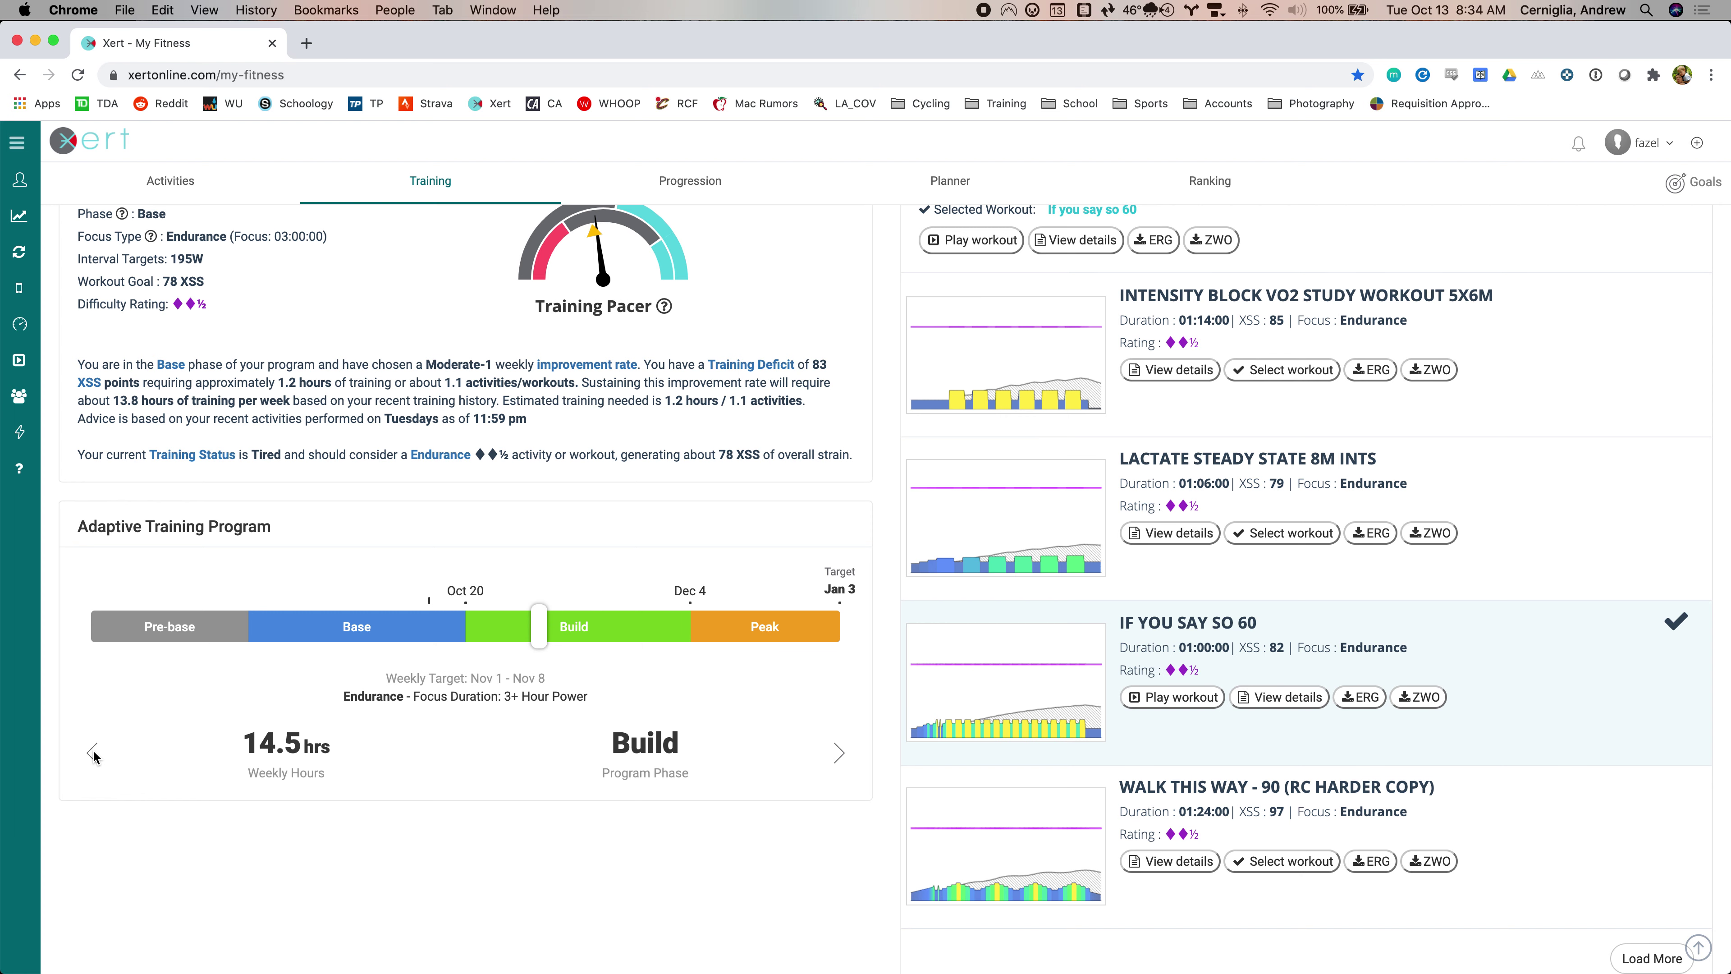
pyautogui.click(92, 752)
pyautogui.click(92, 753)
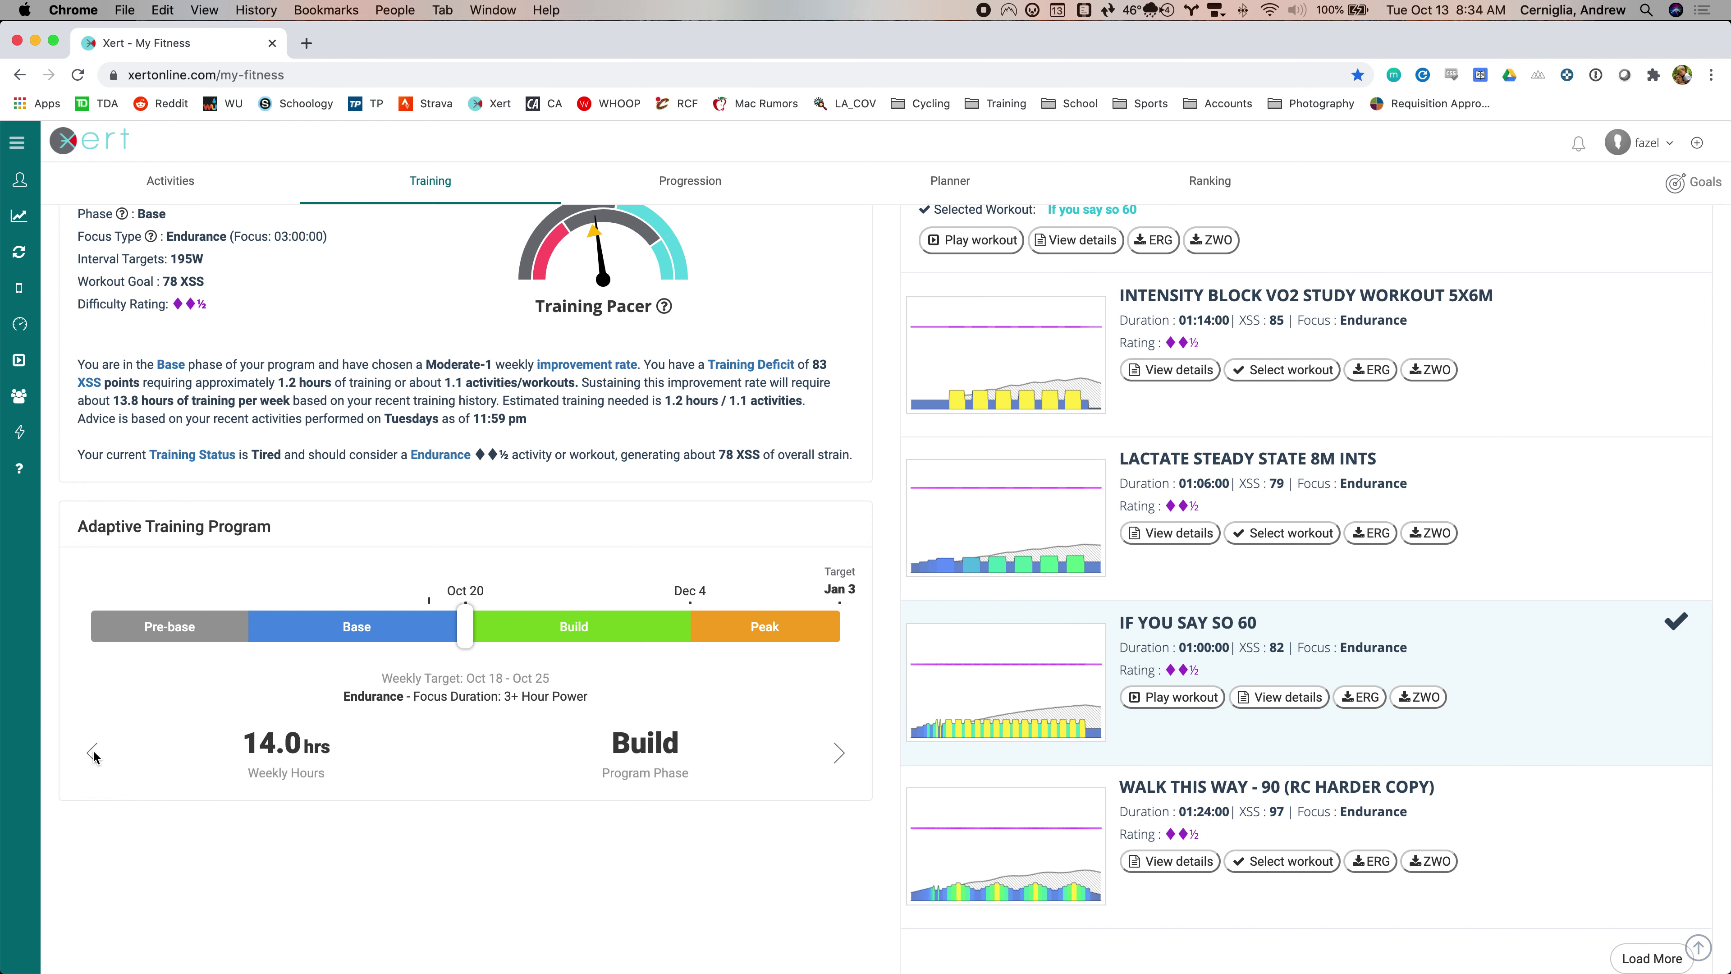
pyautogui.click(92, 753)
pyautogui.scroll(3, 703, 795)
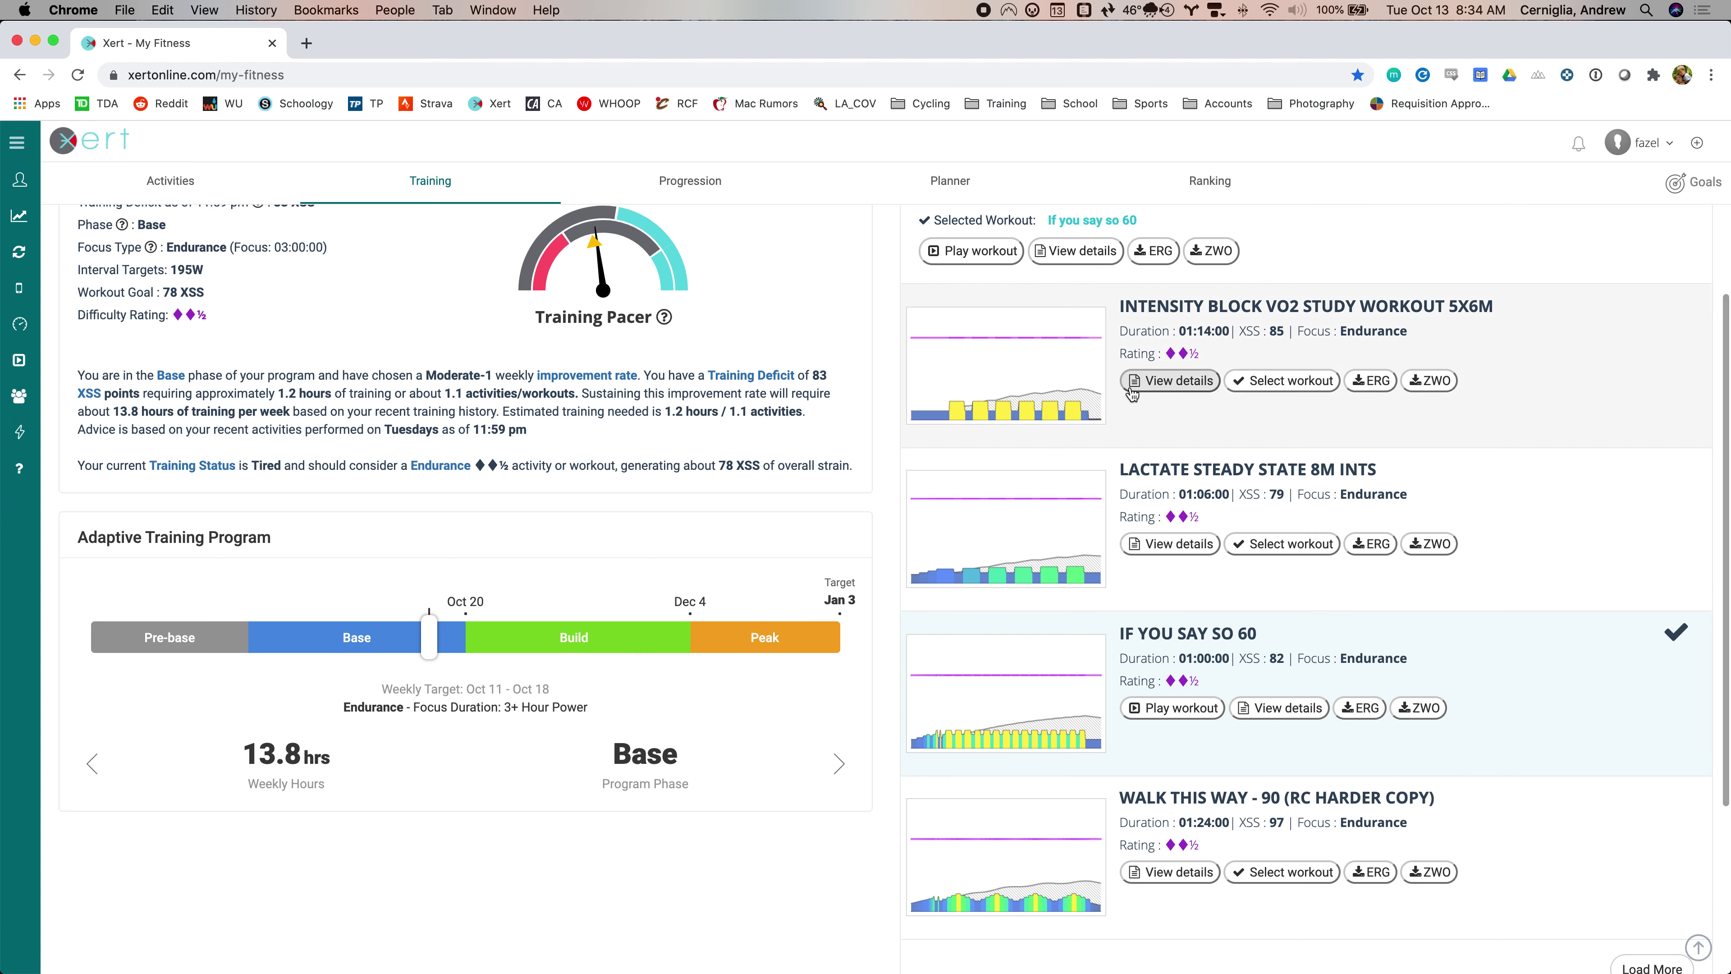
# - Load the full Recommended Workouts list and scroll it to Walk This Way - 90 (RC Harder Copy)
pyautogui.scroll(-3, 1070, 545)
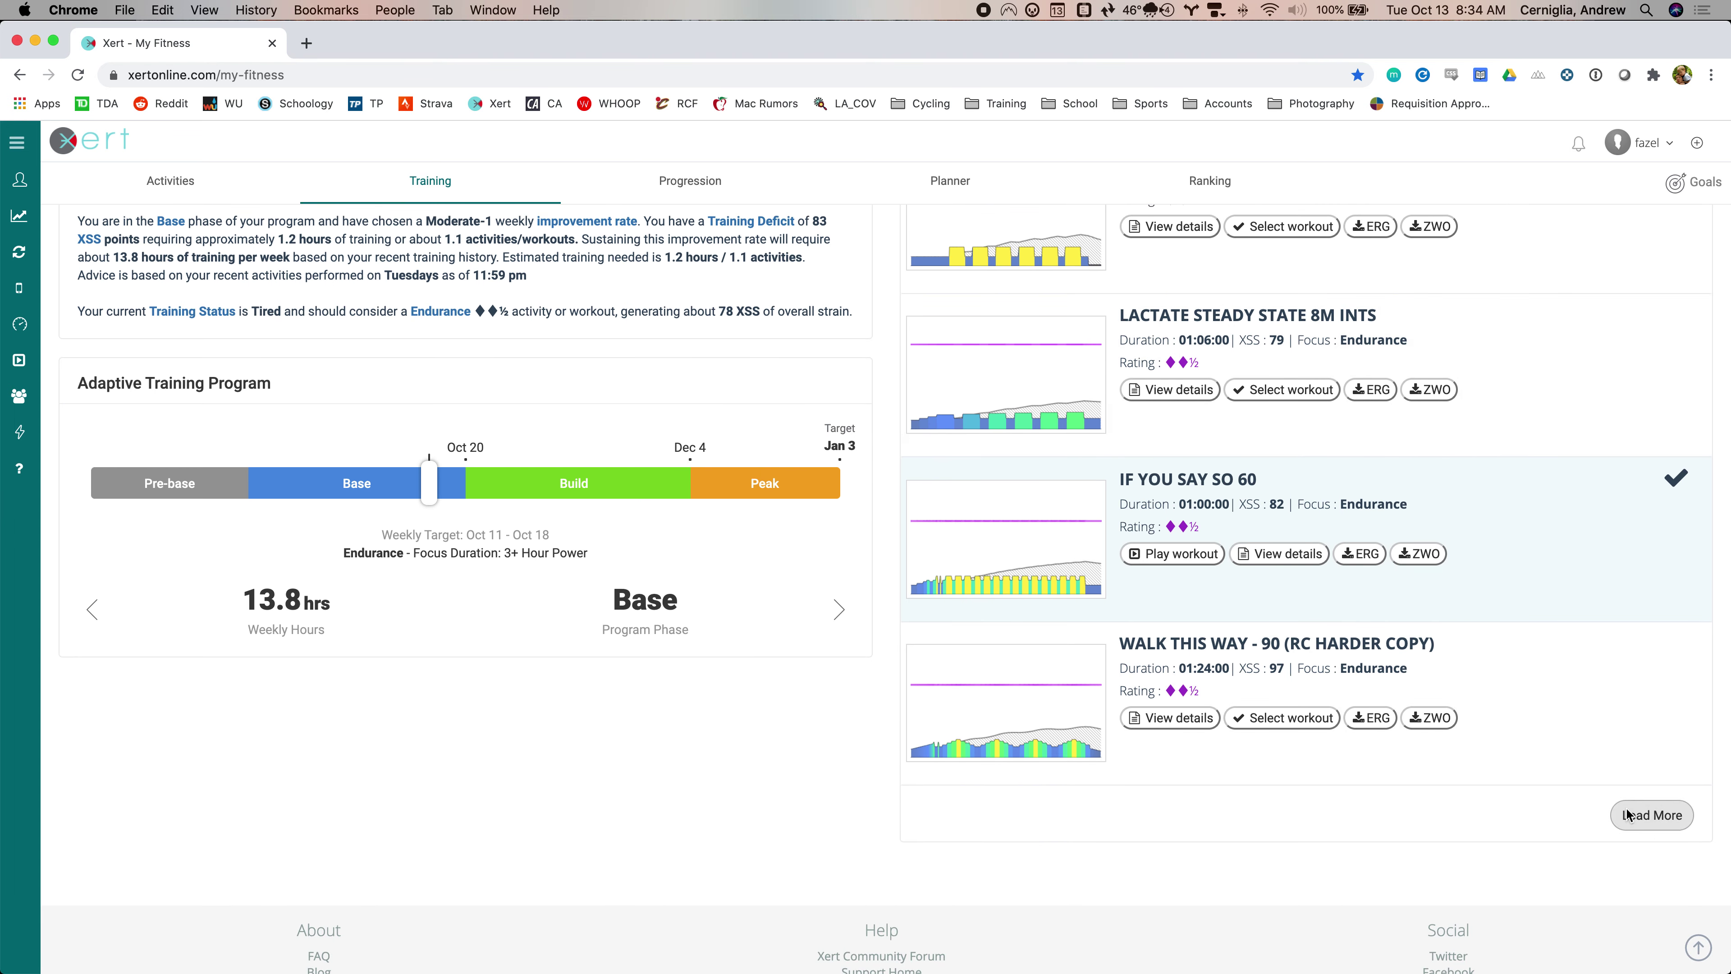
pyautogui.click(1652, 815)
pyautogui.scroll(-3, 849, 491)
pyautogui.scroll(-15, 849, 491)
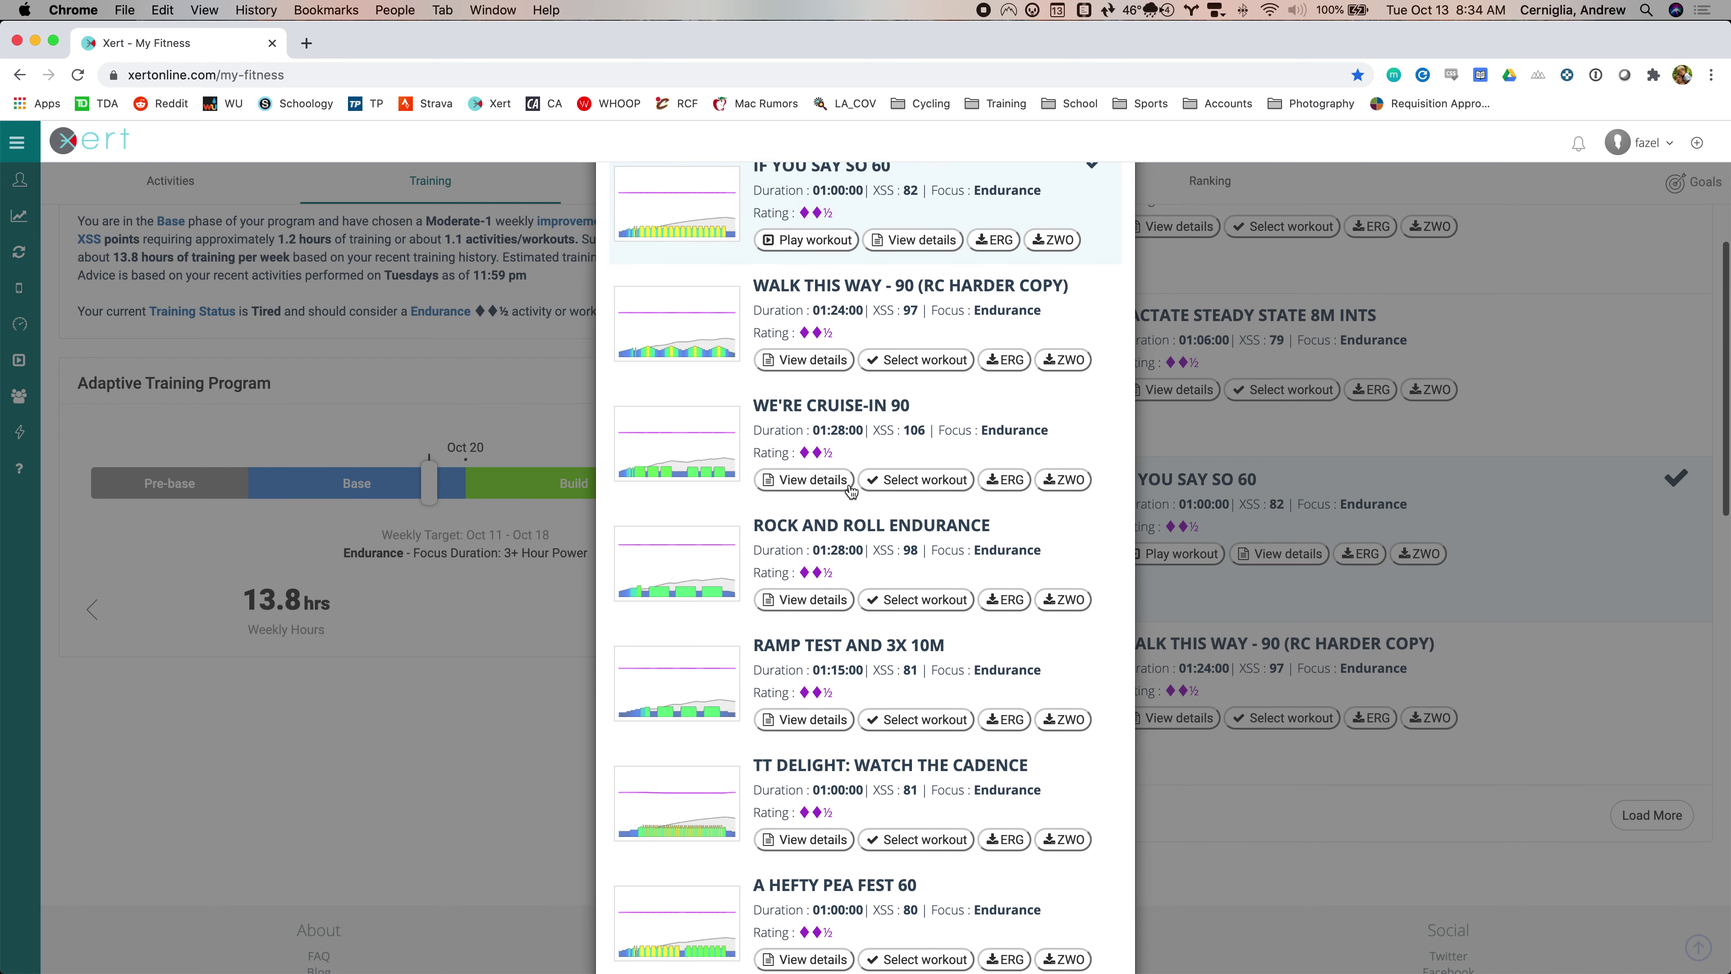
pyautogui.scroll(-1, 849, 484)
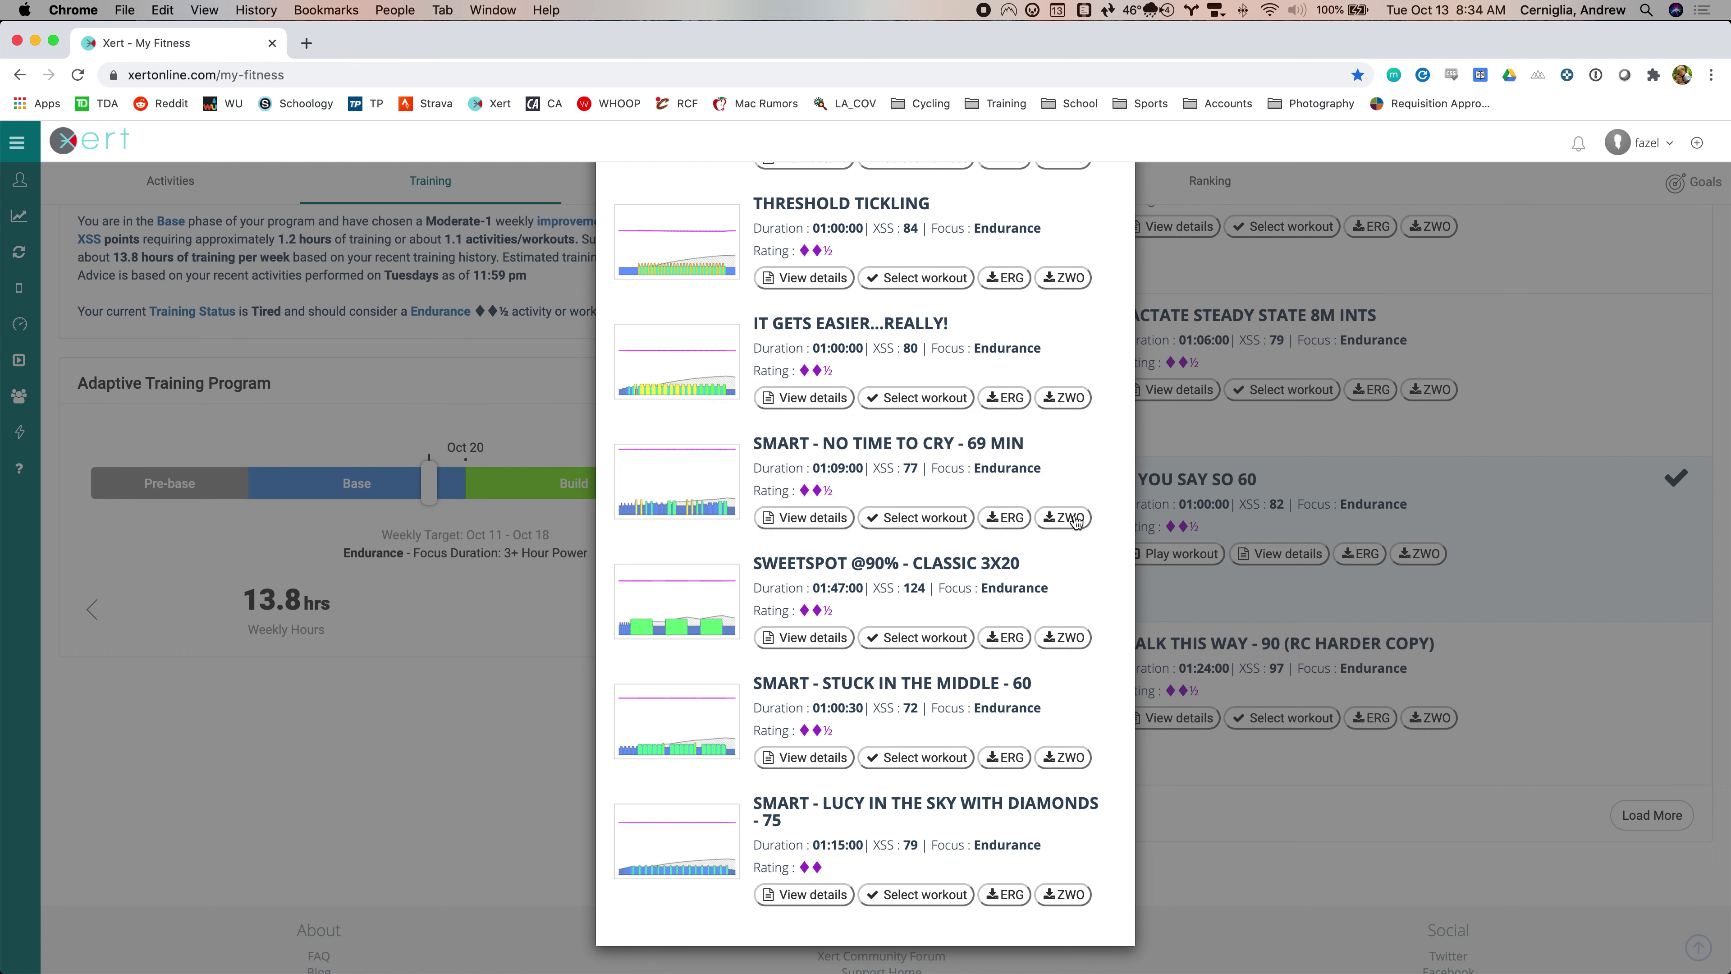
pyautogui.scroll(10, 803, 479)
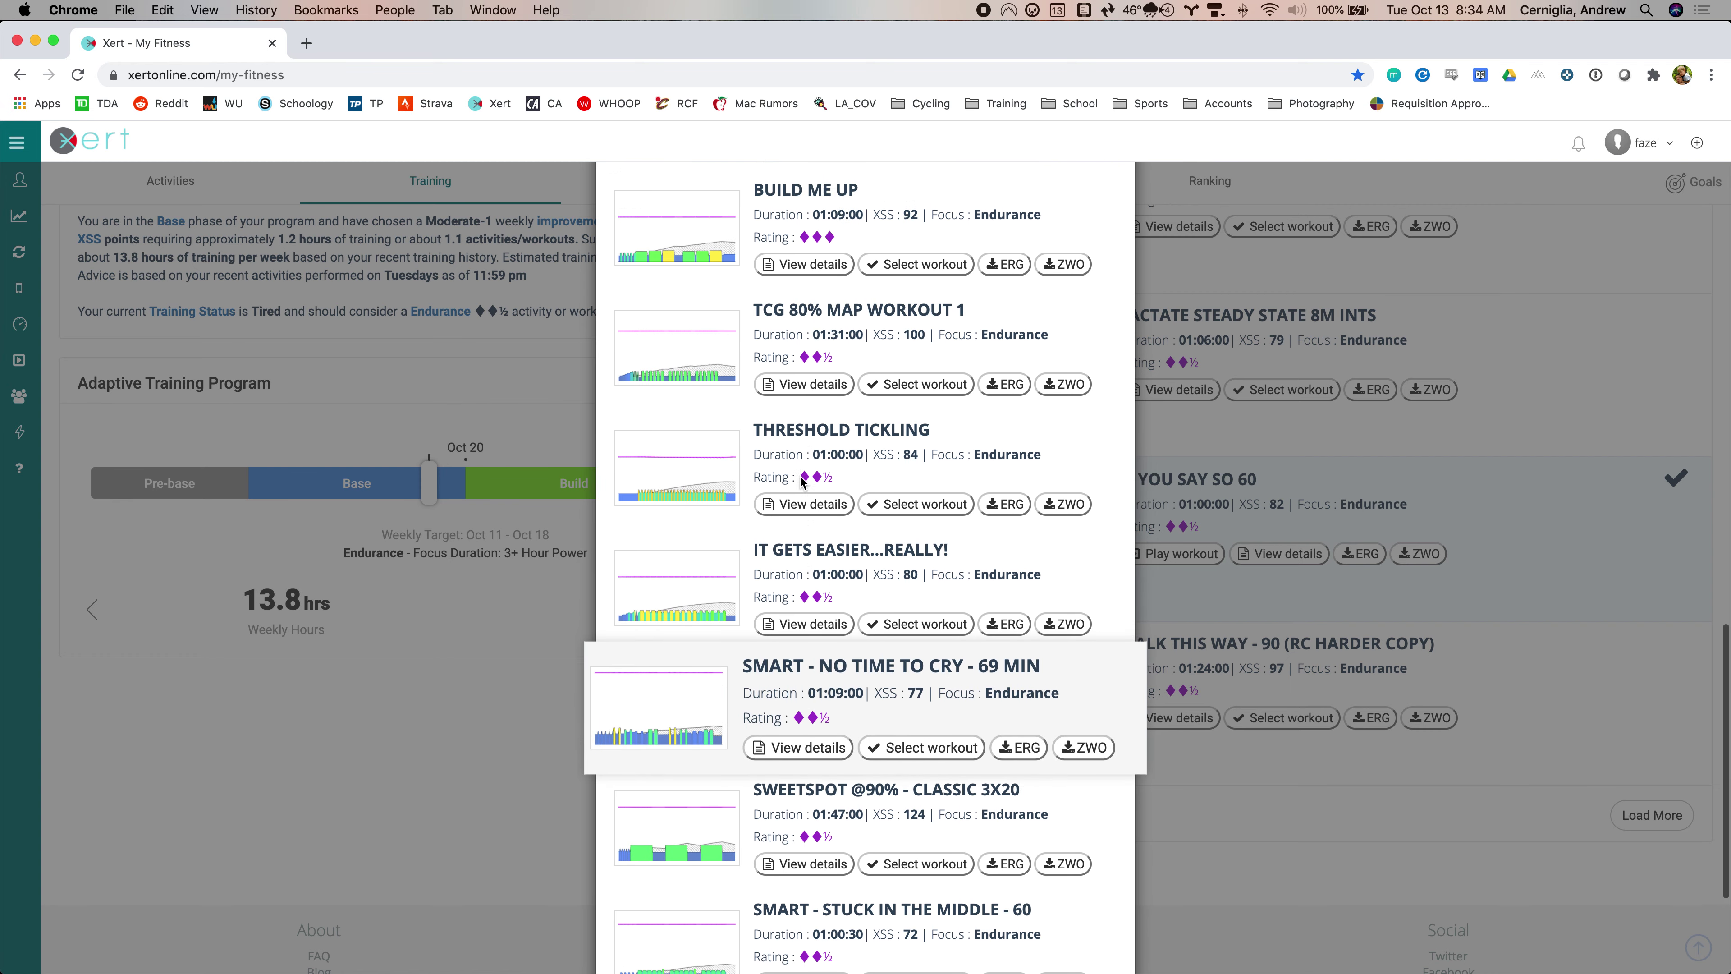
pyautogui.scroll(10, 801, 480)
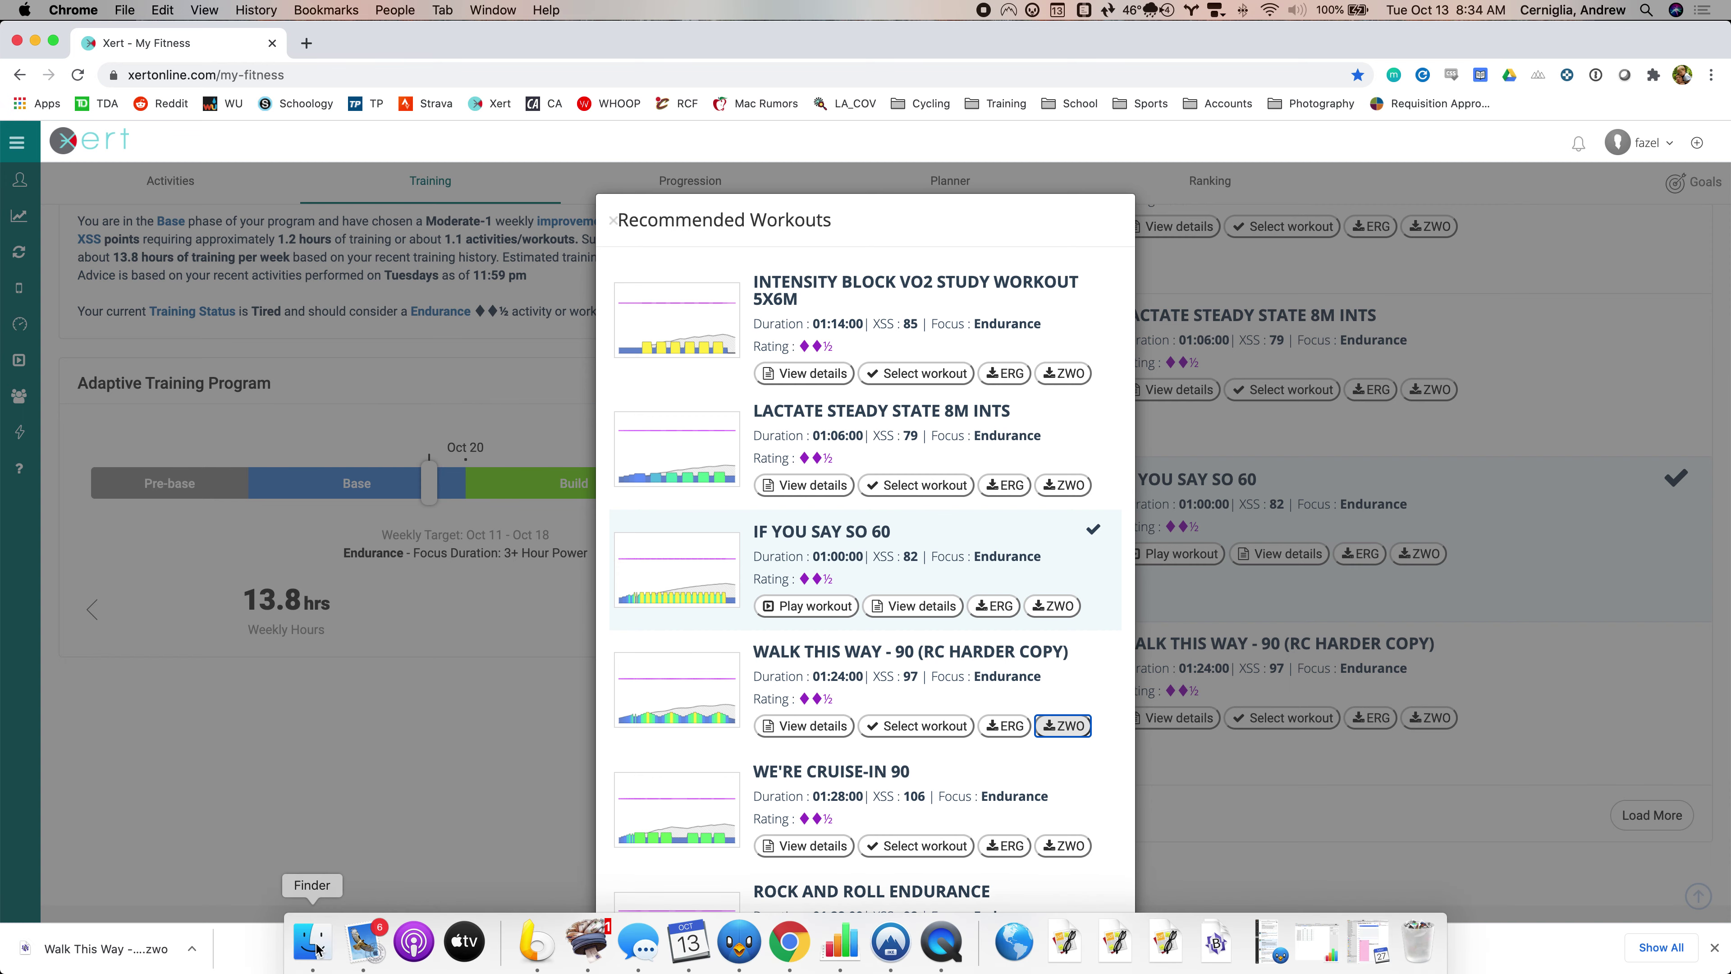
# - In Downloads, move the Walk This Way .erg file to the Trash
pyautogui.click(308, 948)
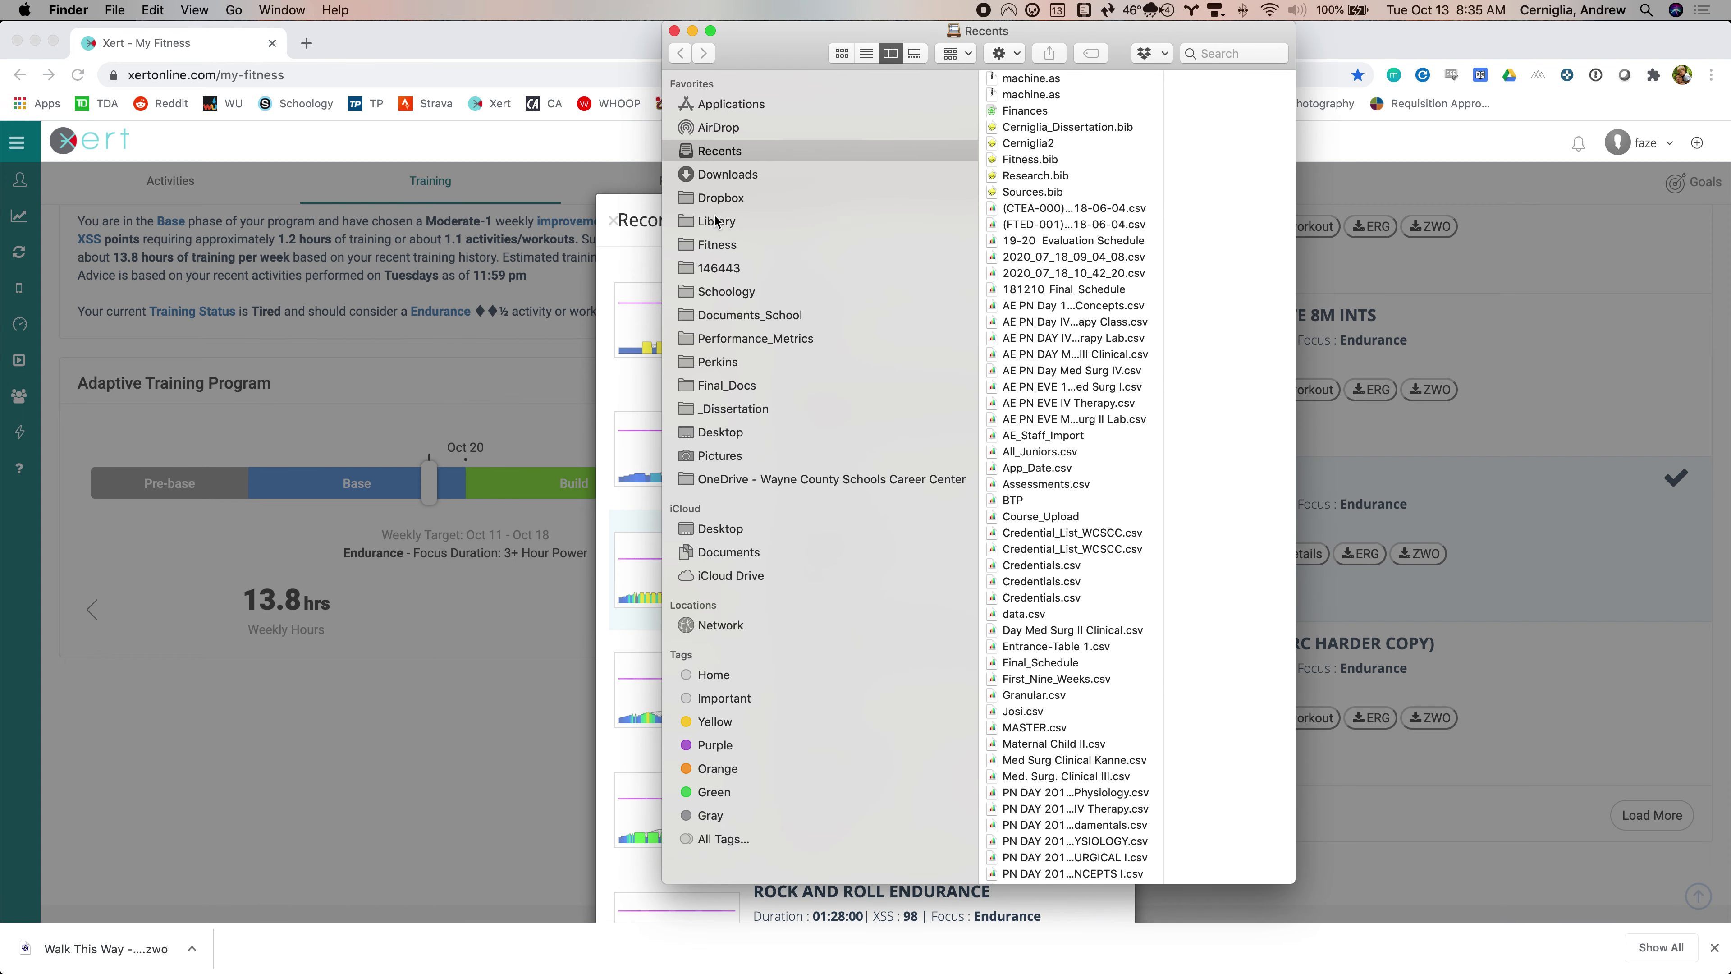
pyautogui.click(716, 176)
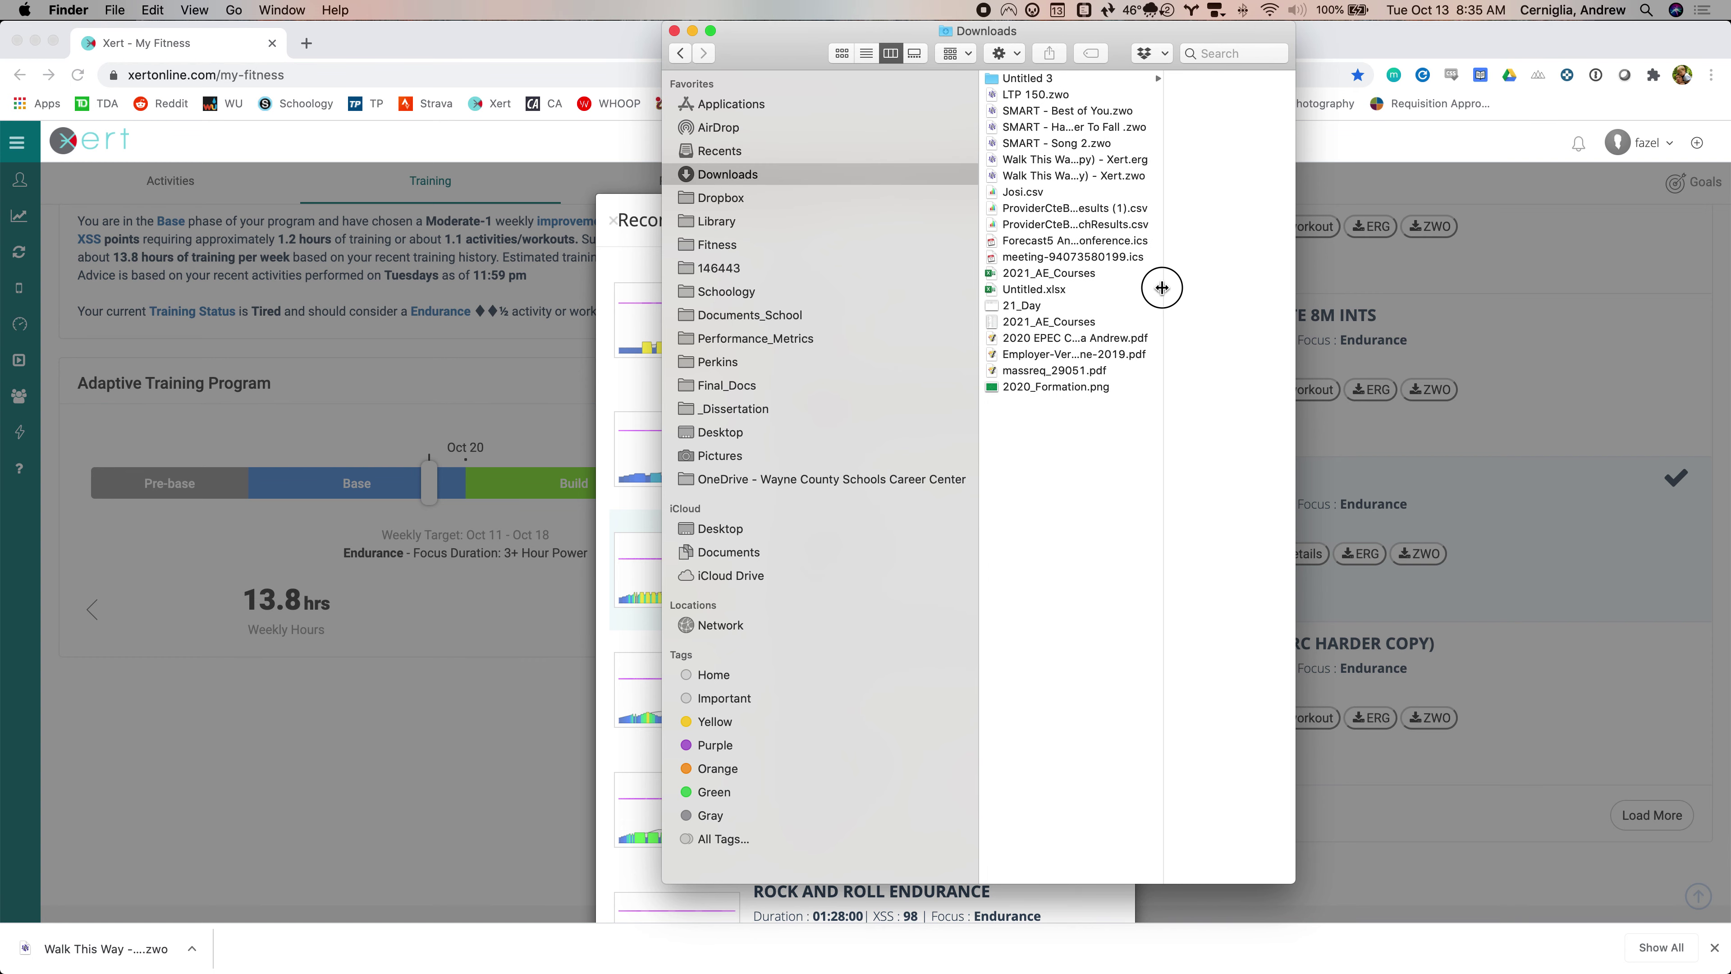
pyautogui.moveTo(1162, 287); pyautogui.dragTo(1404, 300)
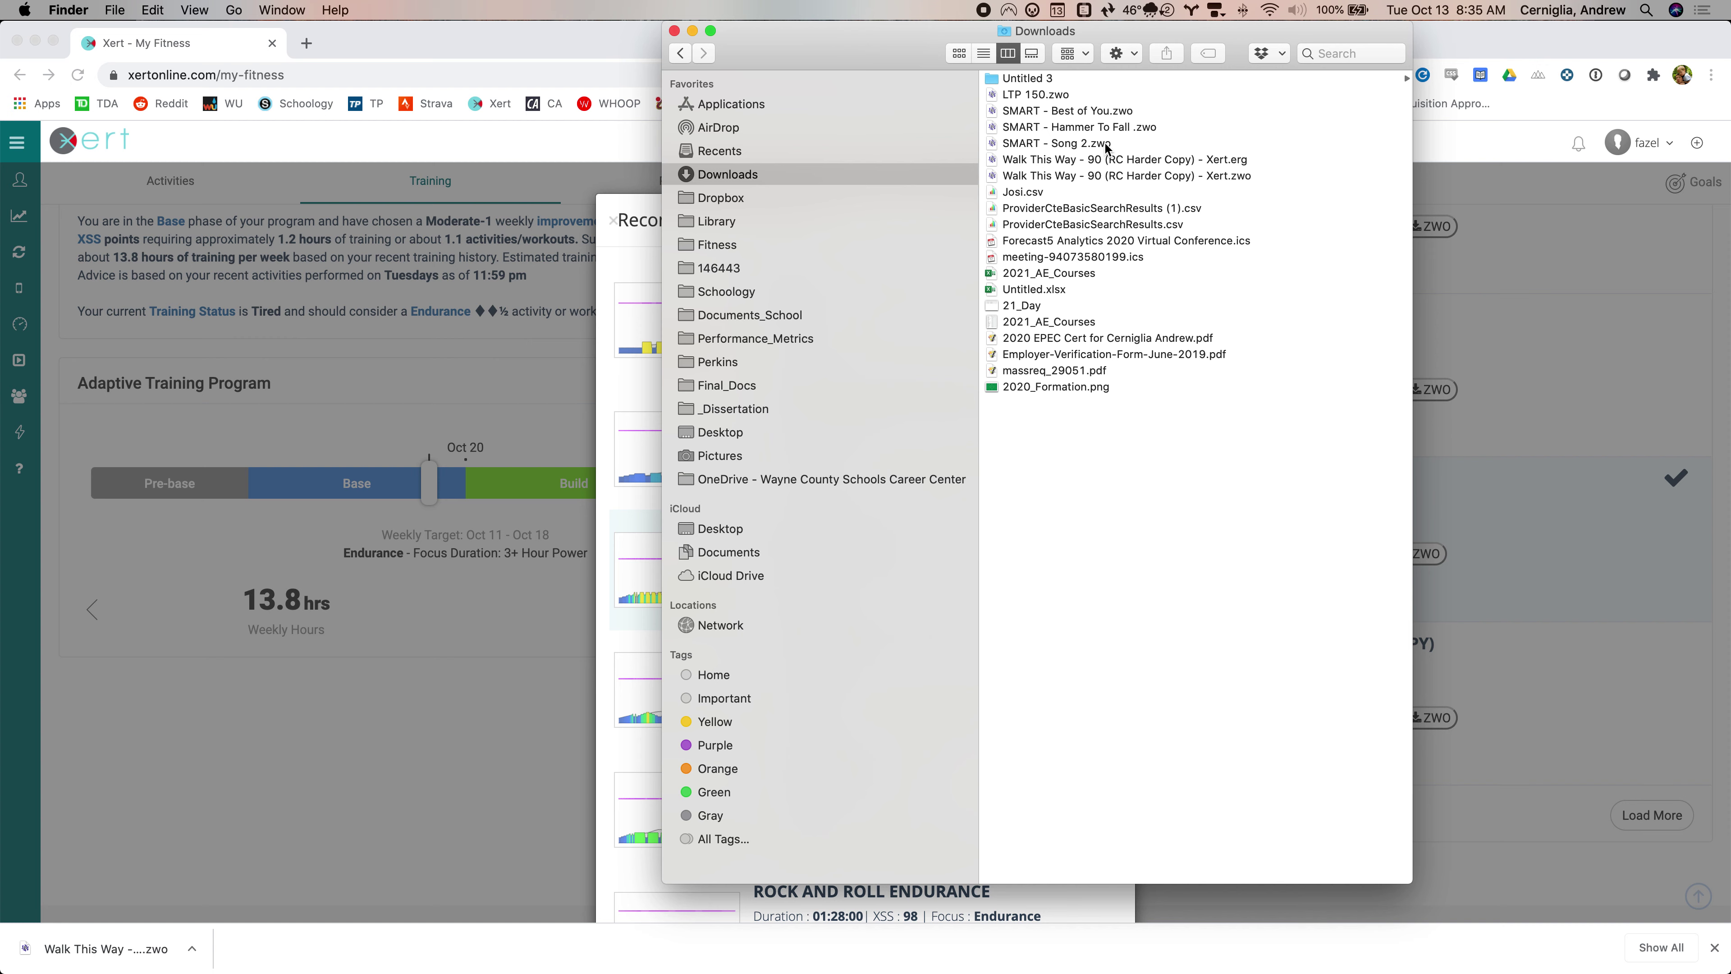
pyautogui.click(1183, 177)
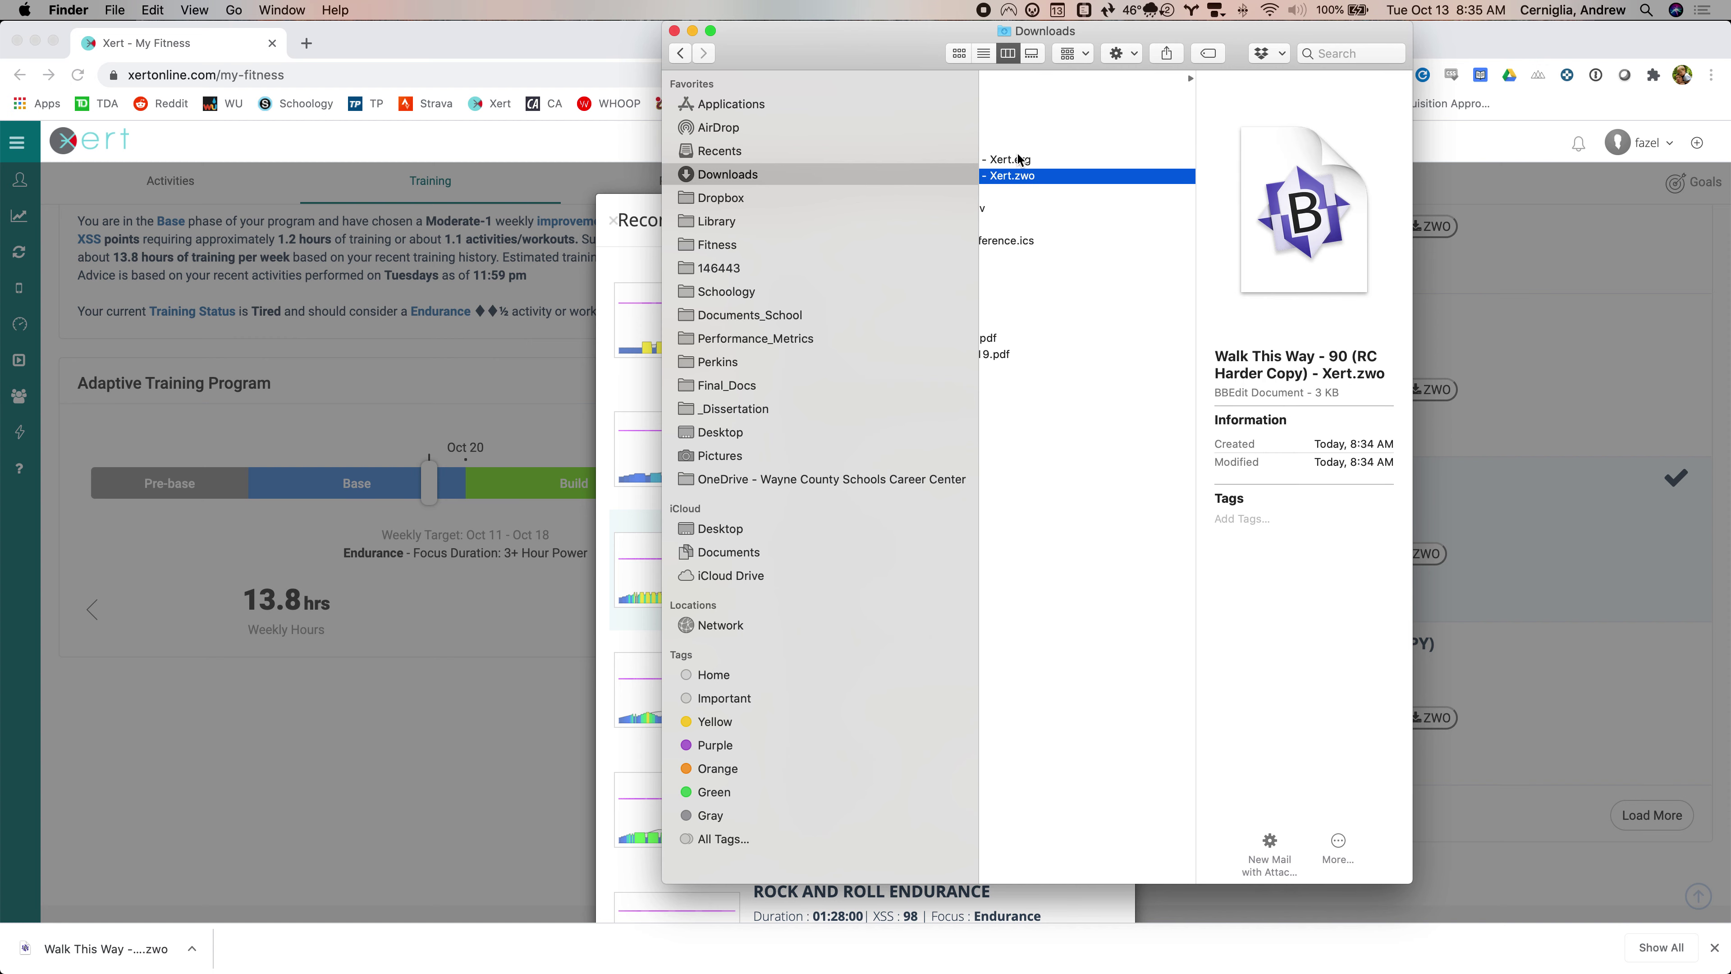
pyautogui.click(1020, 159)
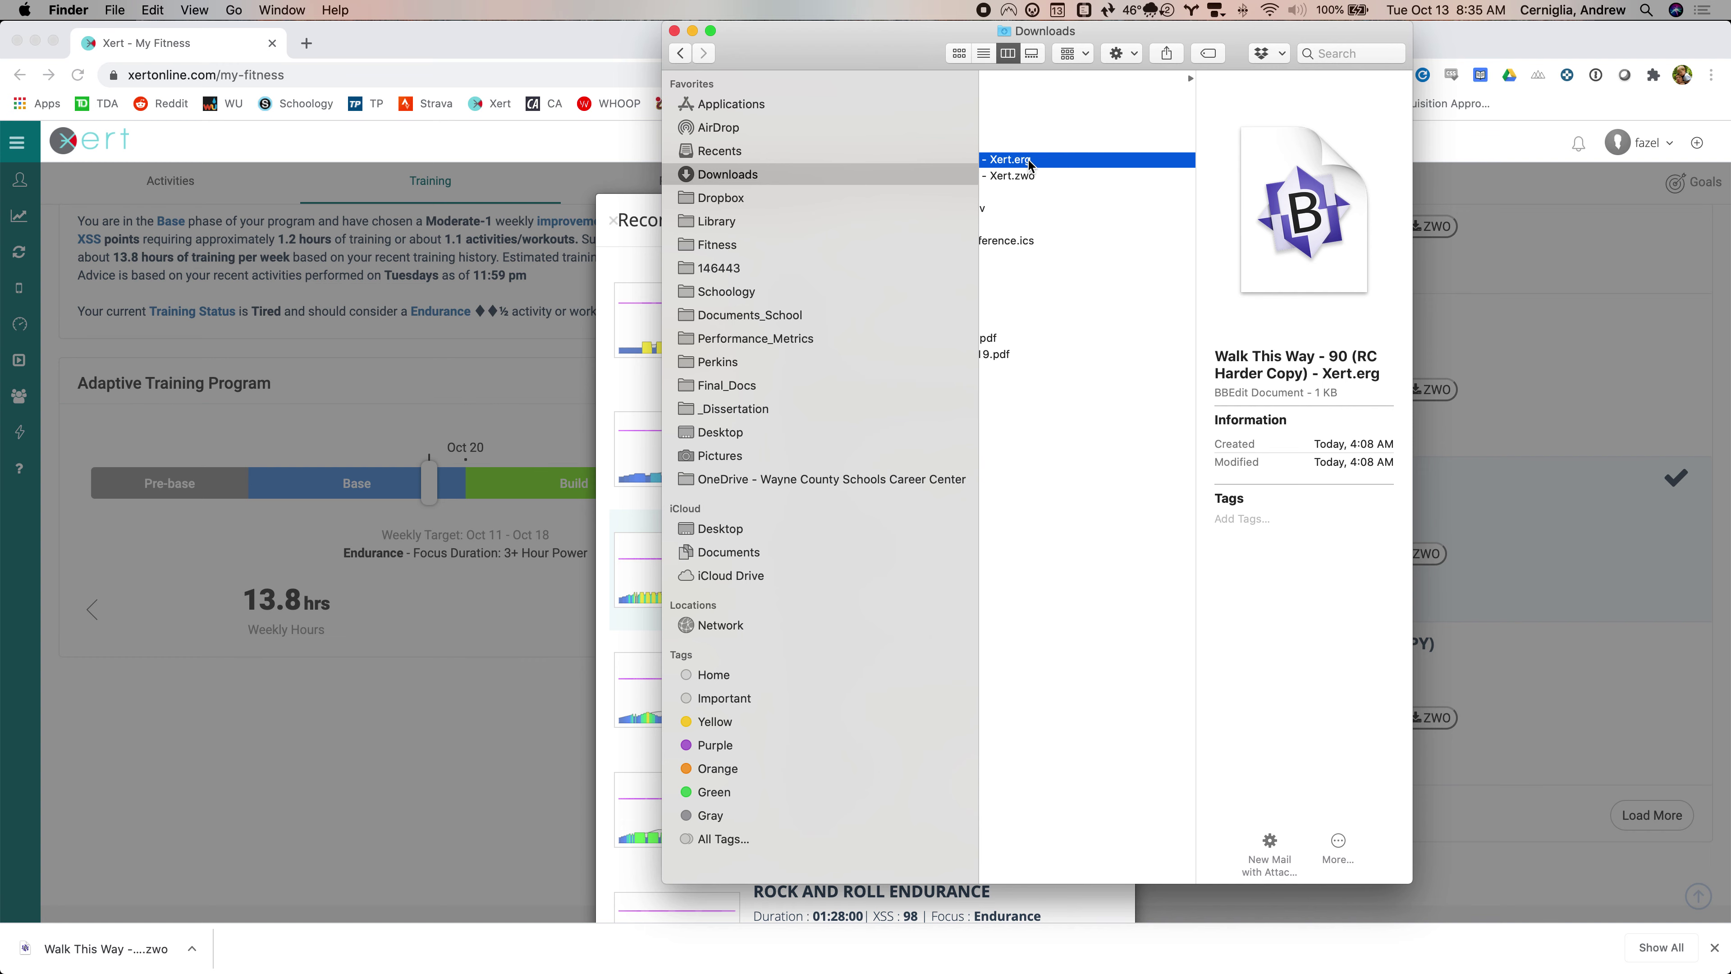
pyautogui.rightClick(1031, 163)
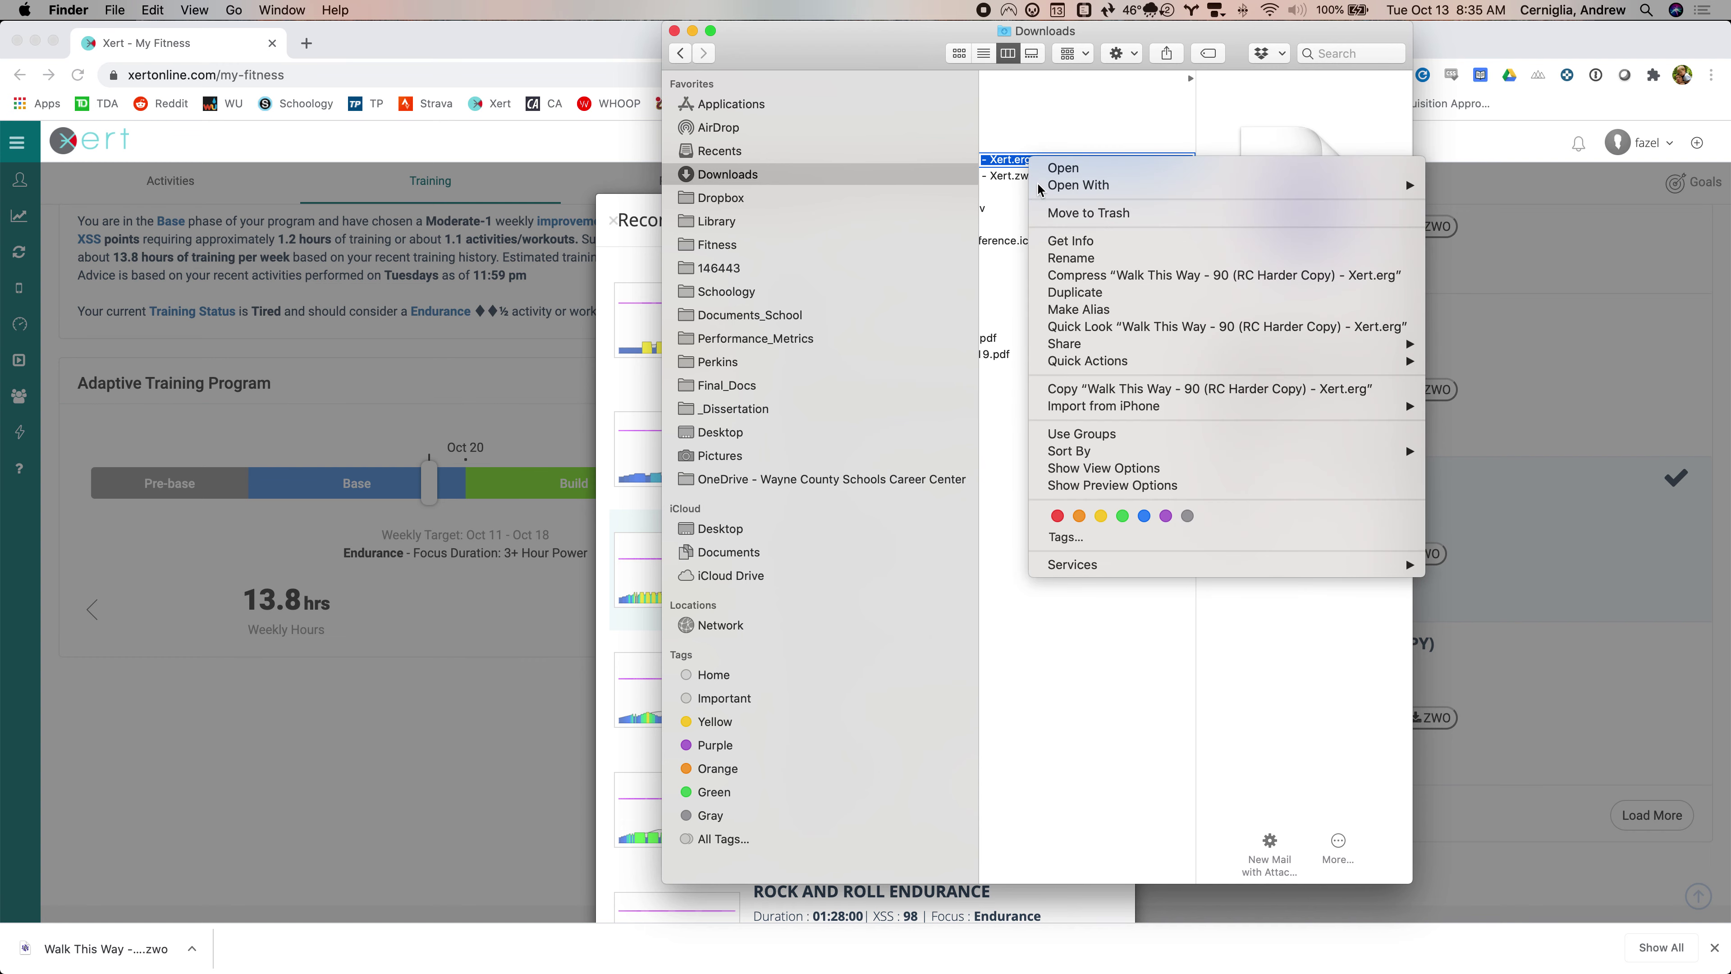
pyautogui.click(1059, 215)
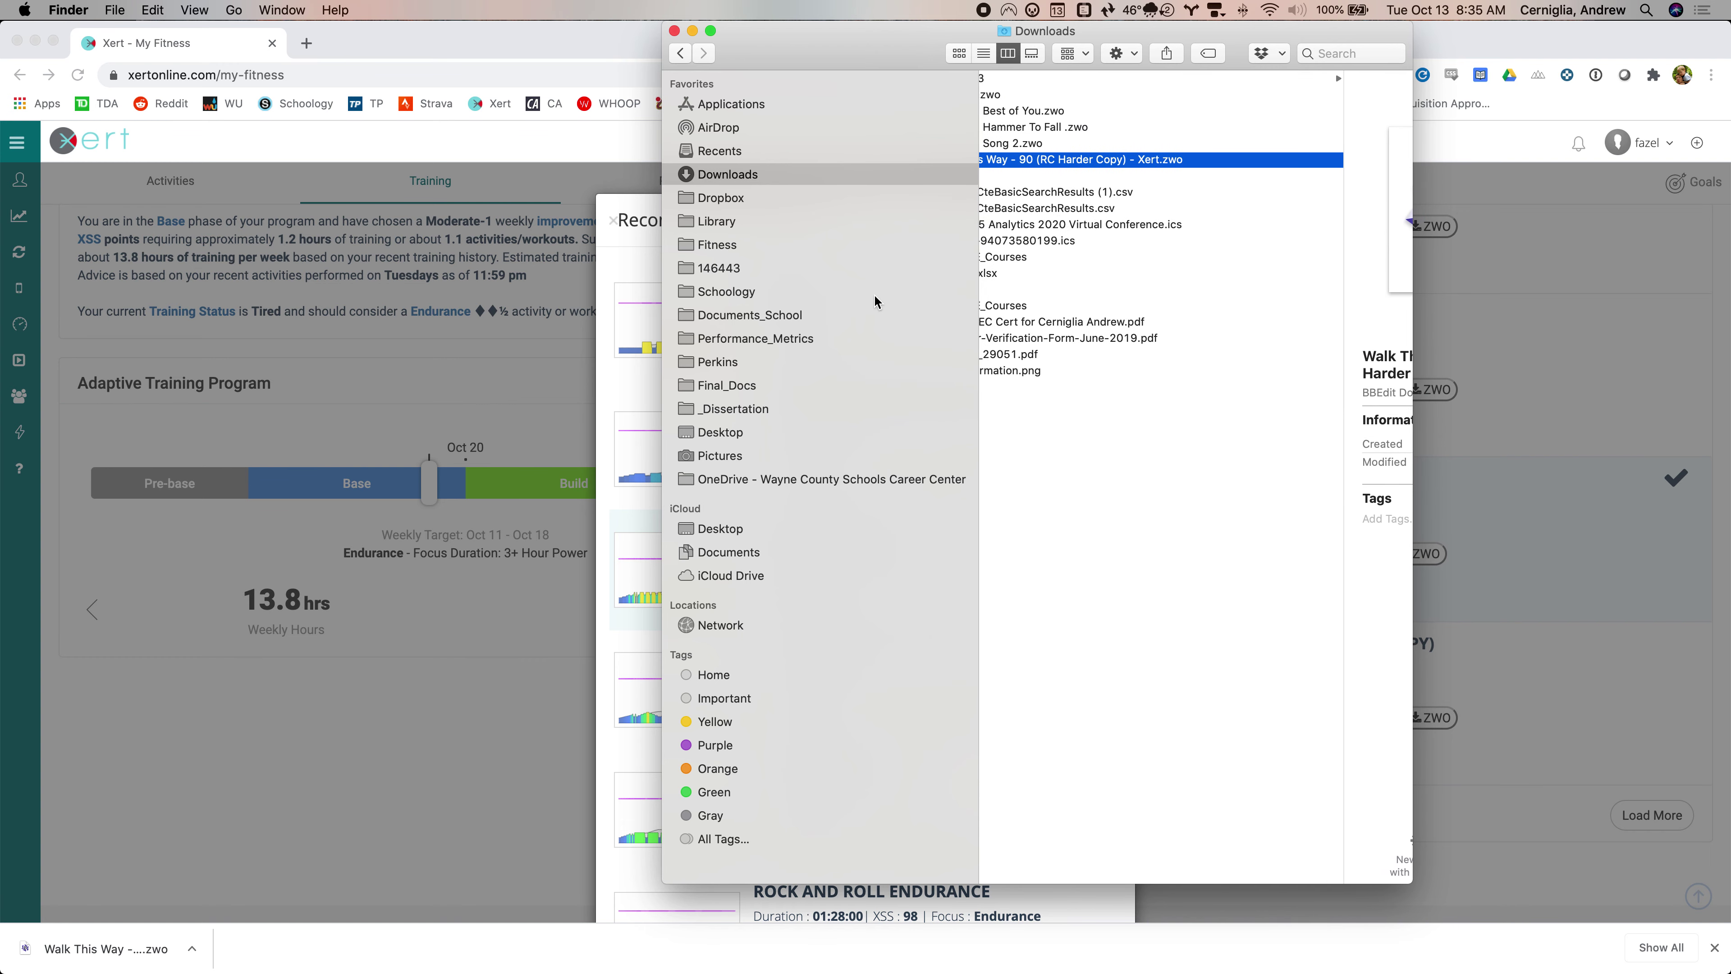
# - Open the numbered folder under Documents > Zwift > Workouts listing the .zwo files
pyautogui.click(704, 549)
pyautogui.scroll(-20, 1250, 542)
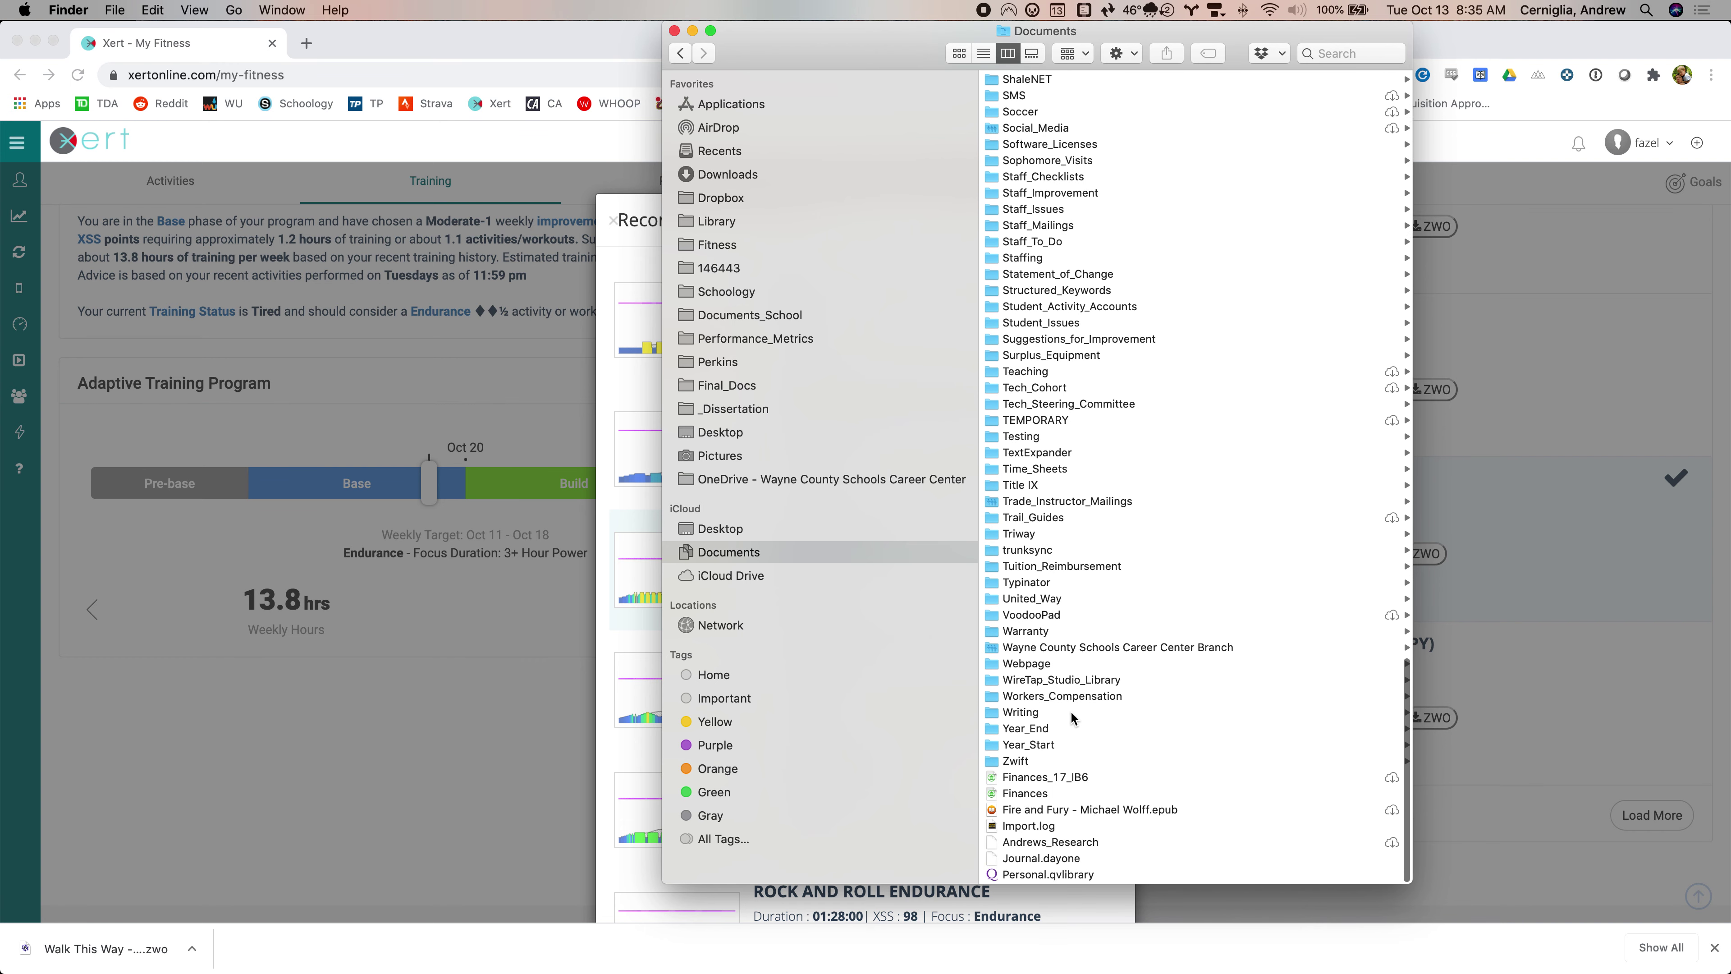
pyautogui.doubleClick(1011, 760)
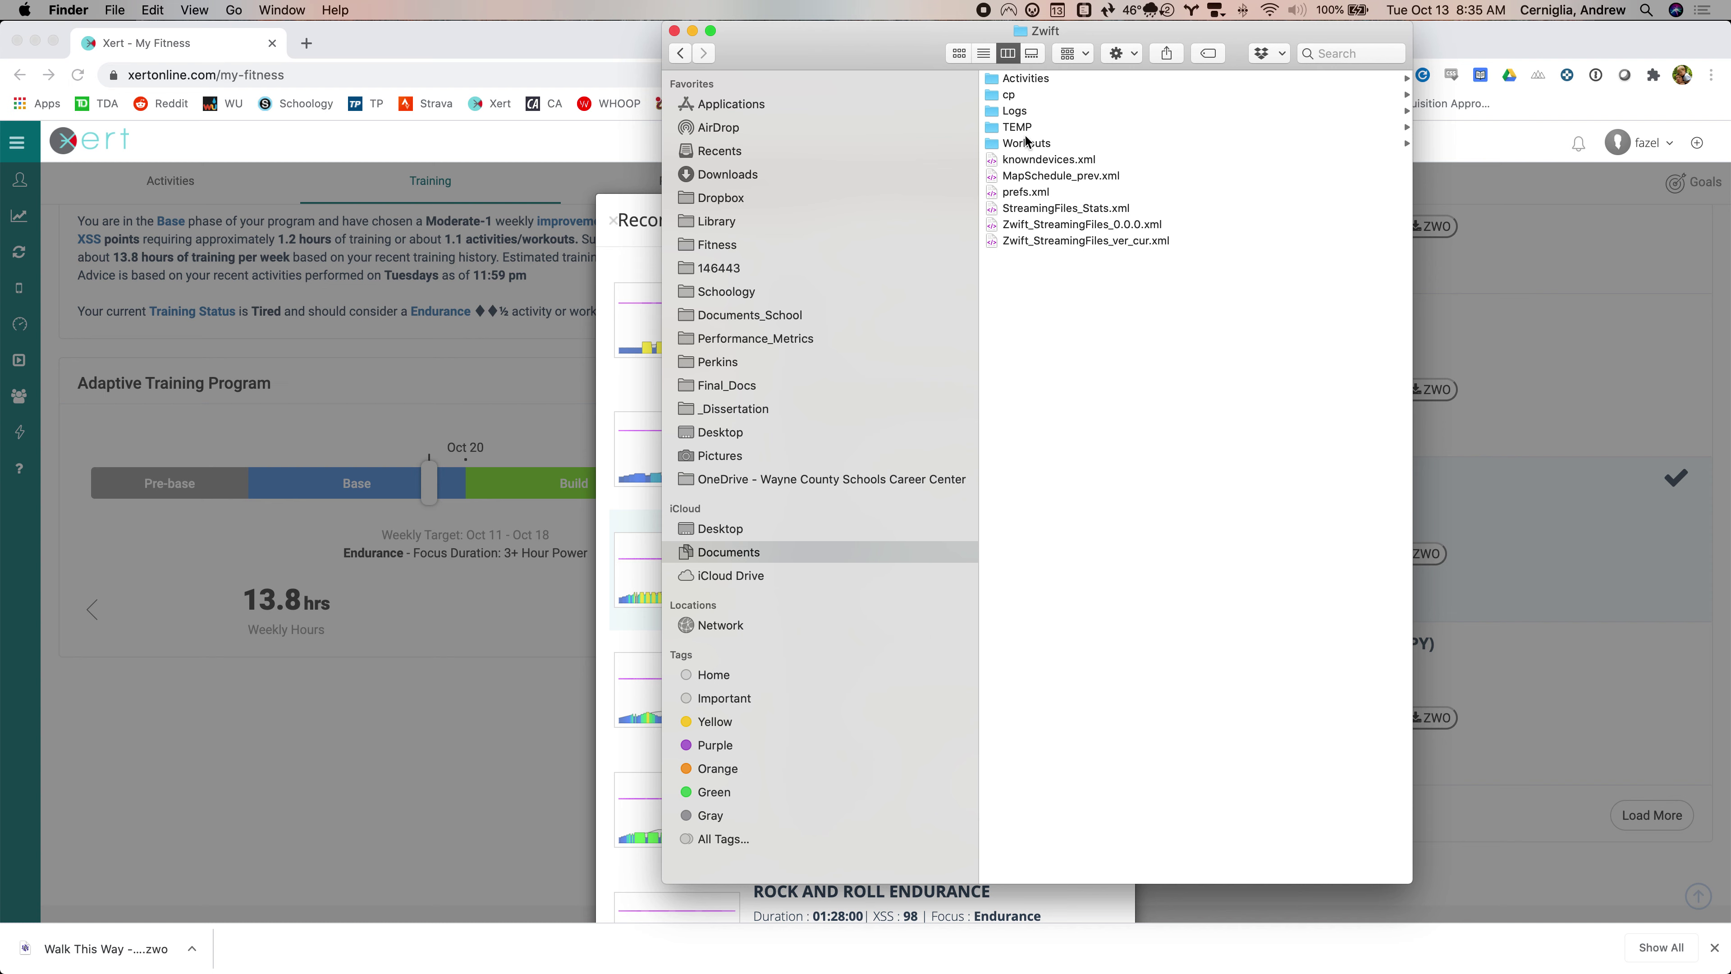
pyautogui.doubleClick(1027, 143)
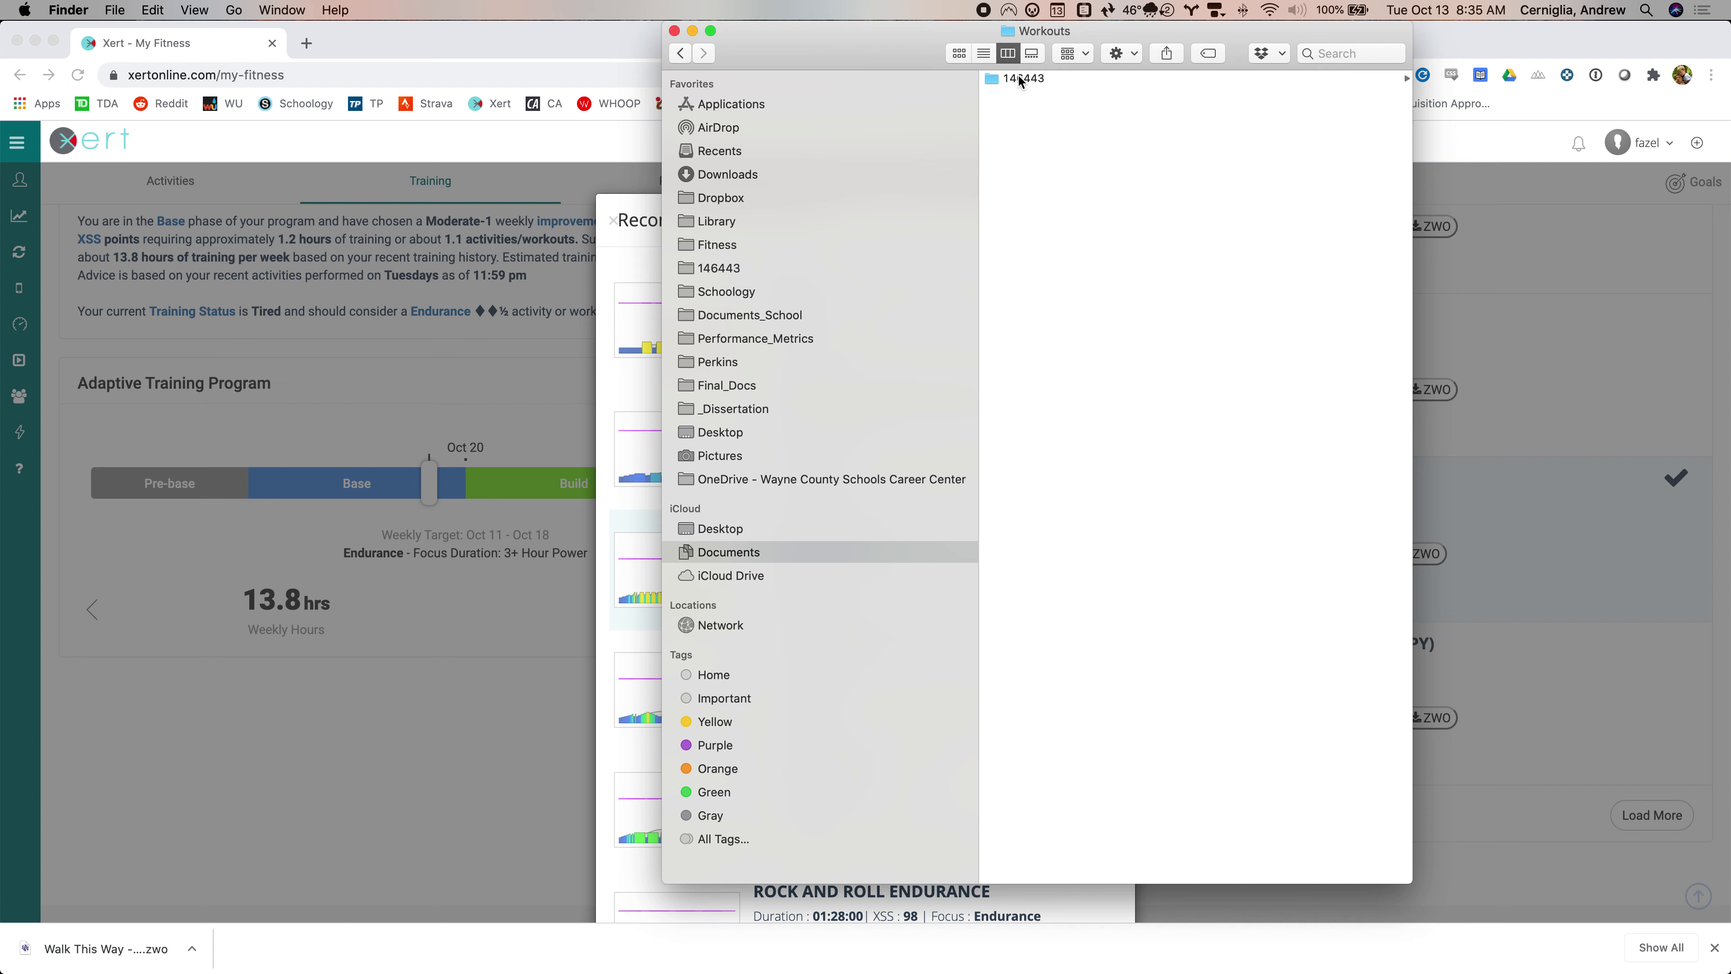
pyautogui.doubleClick(1020, 80)
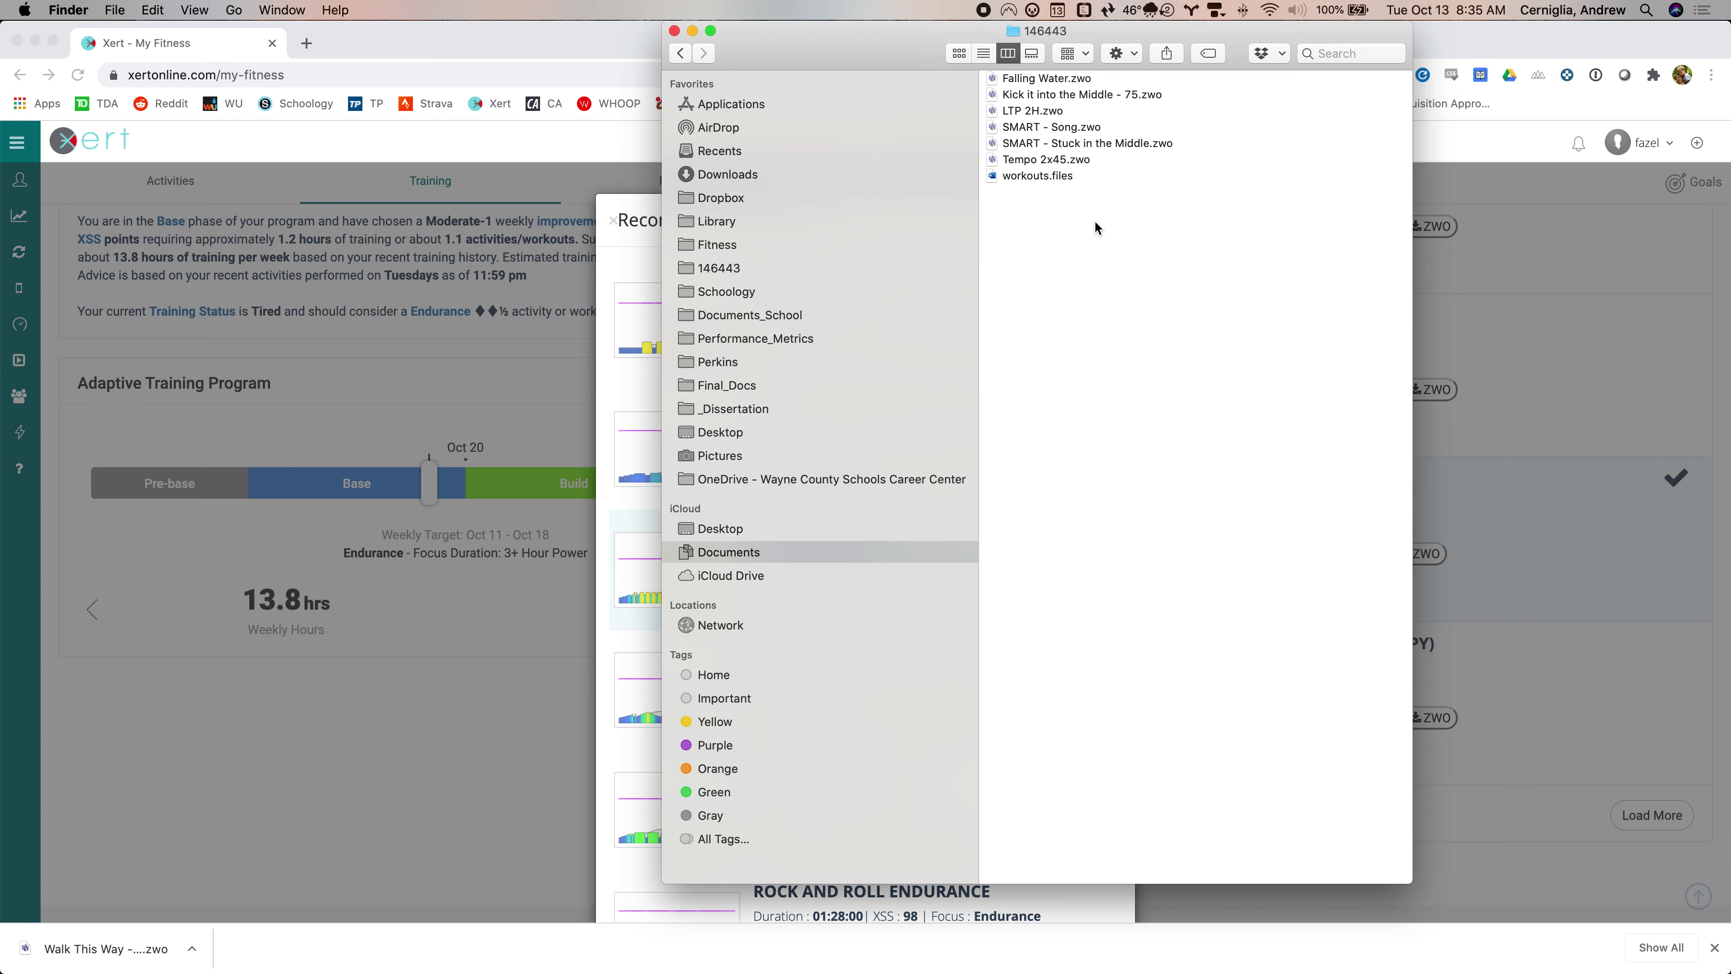
# - Launch Zwift through Spotlight search
pyautogui.press('super+space')
pyautogui.write('zwift')
pyautogui.press('Return')
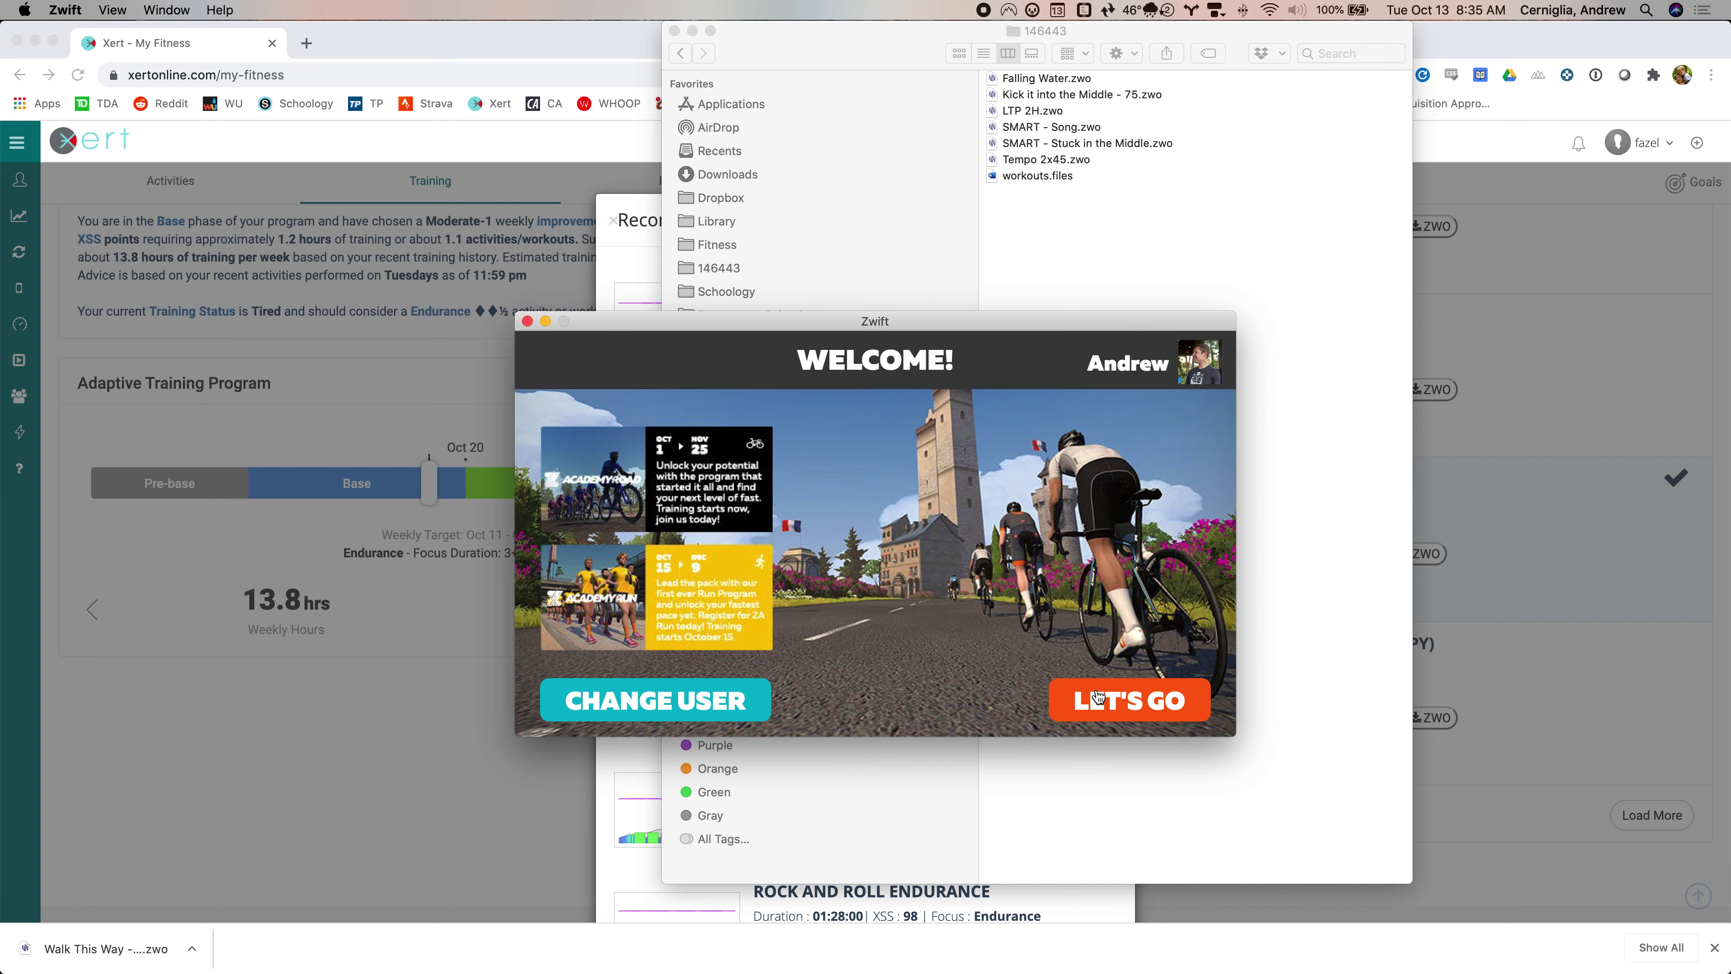
# - Continue into Zwift with the current profile and wait for Paired Devices to load
pyautogui.click(1097, 697)
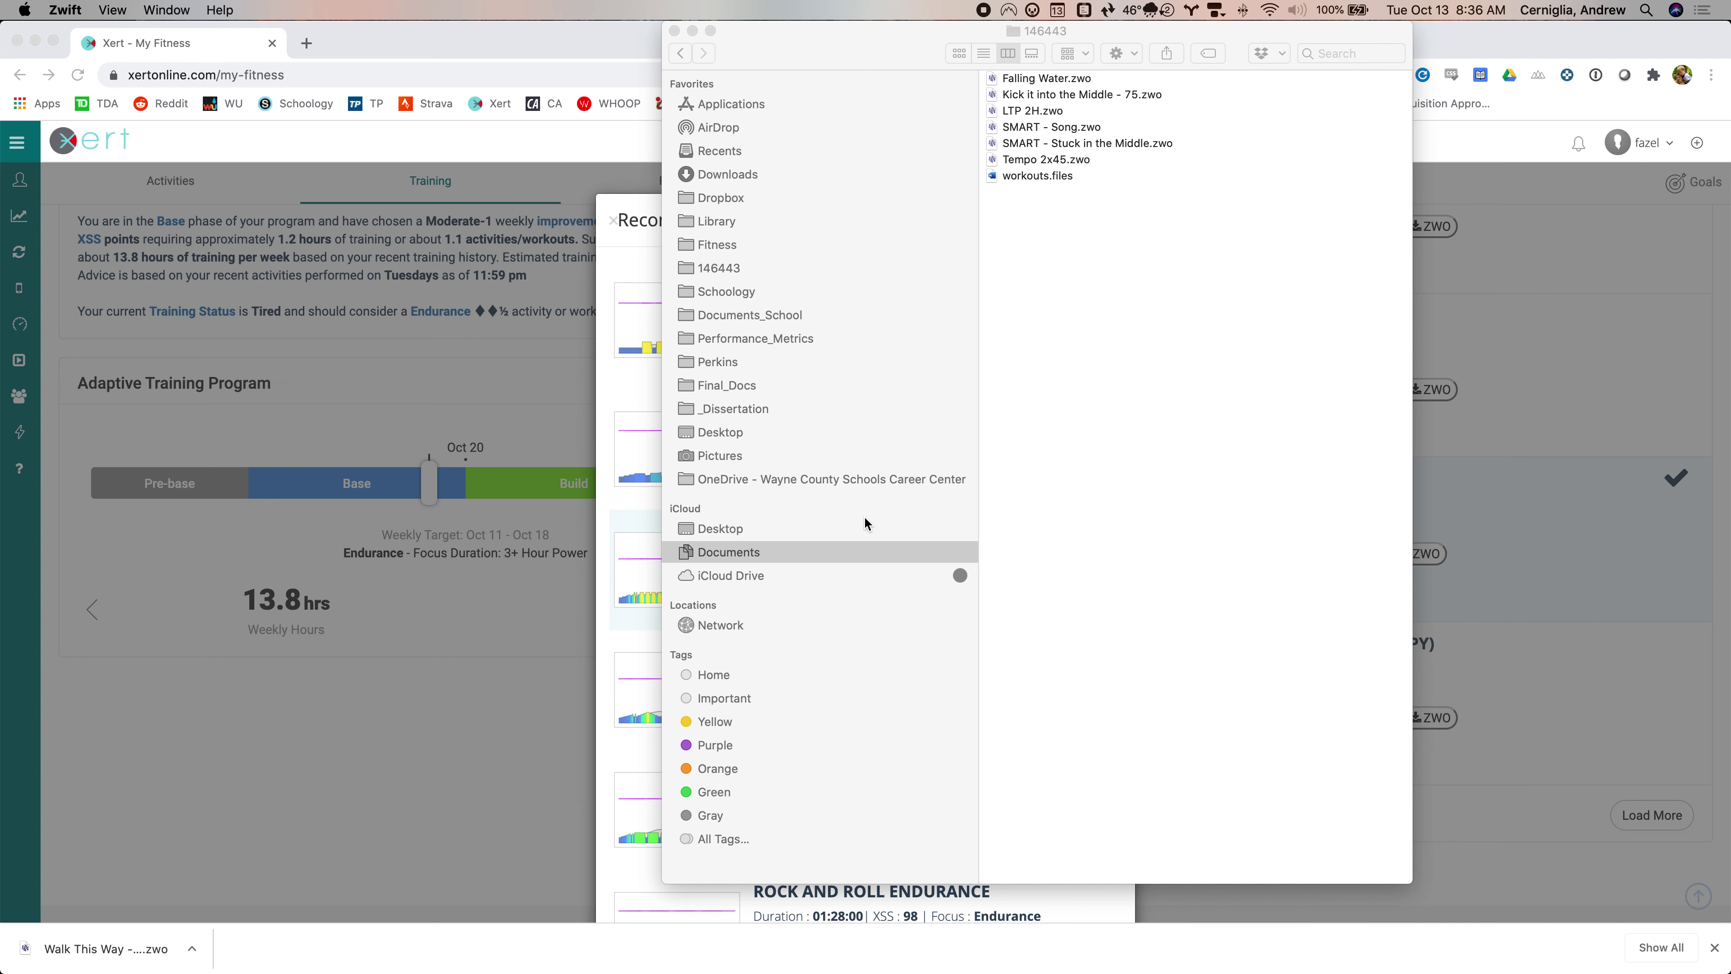
pyautogui.moveTo(961, 957)
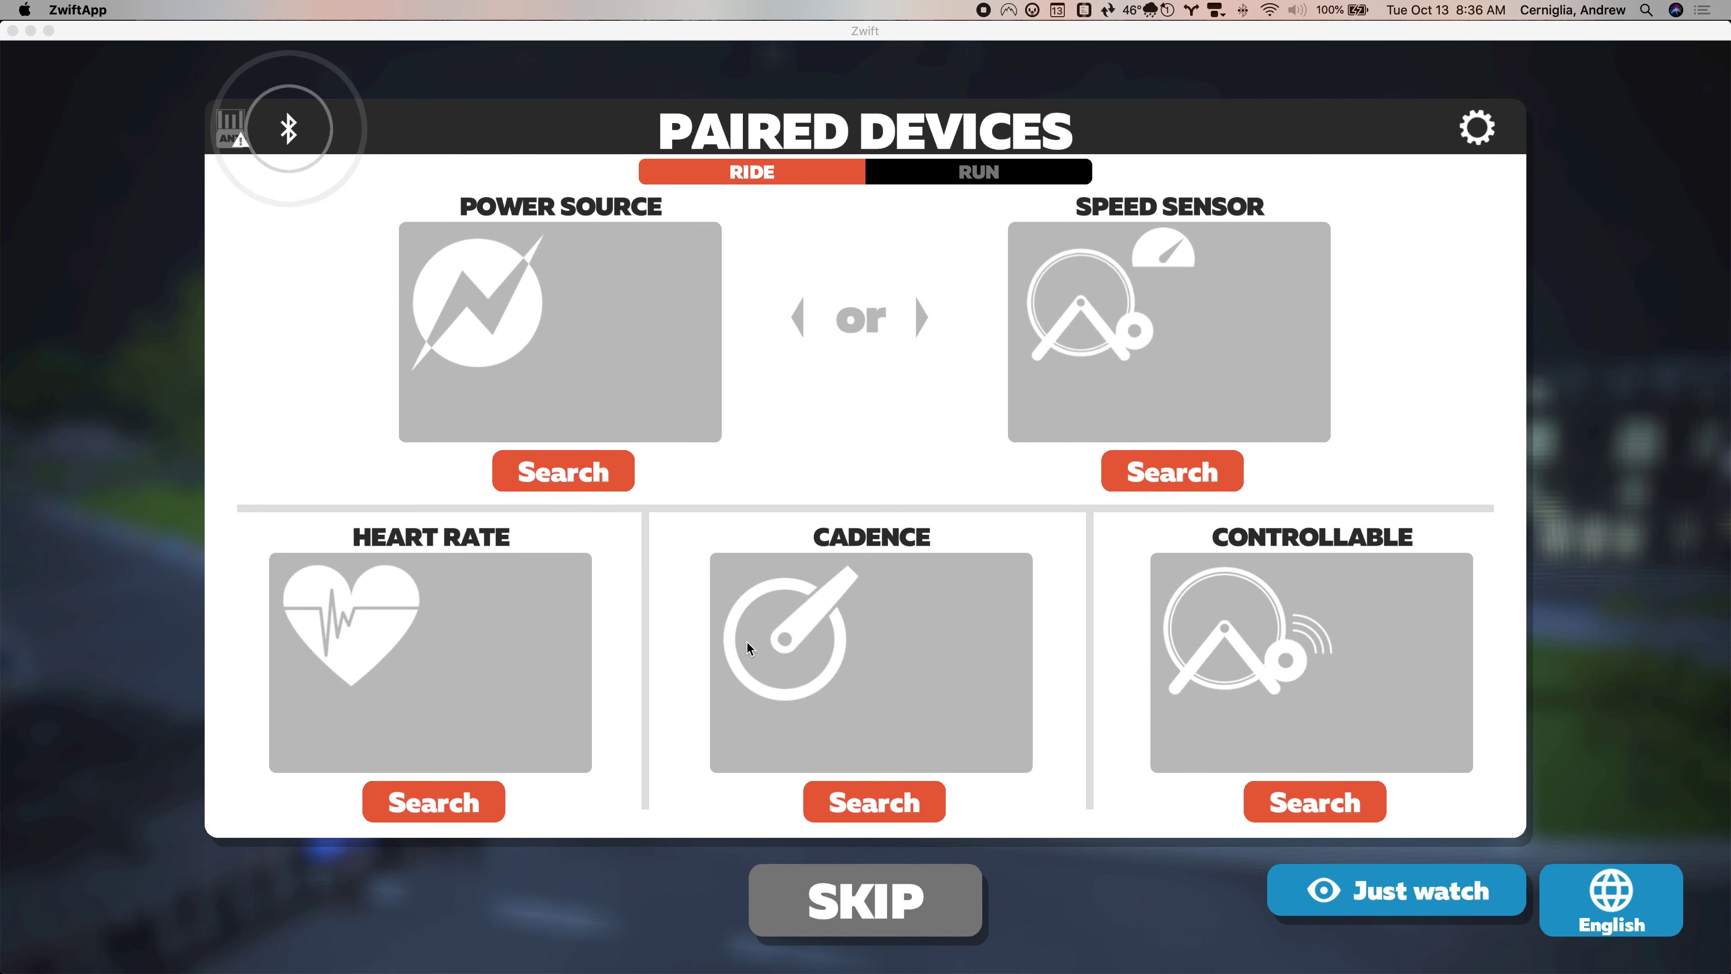
# - Skip sensor pairing and view the Xert workouts under Training's Custom Workouts
pyautogui.click(879, 887)
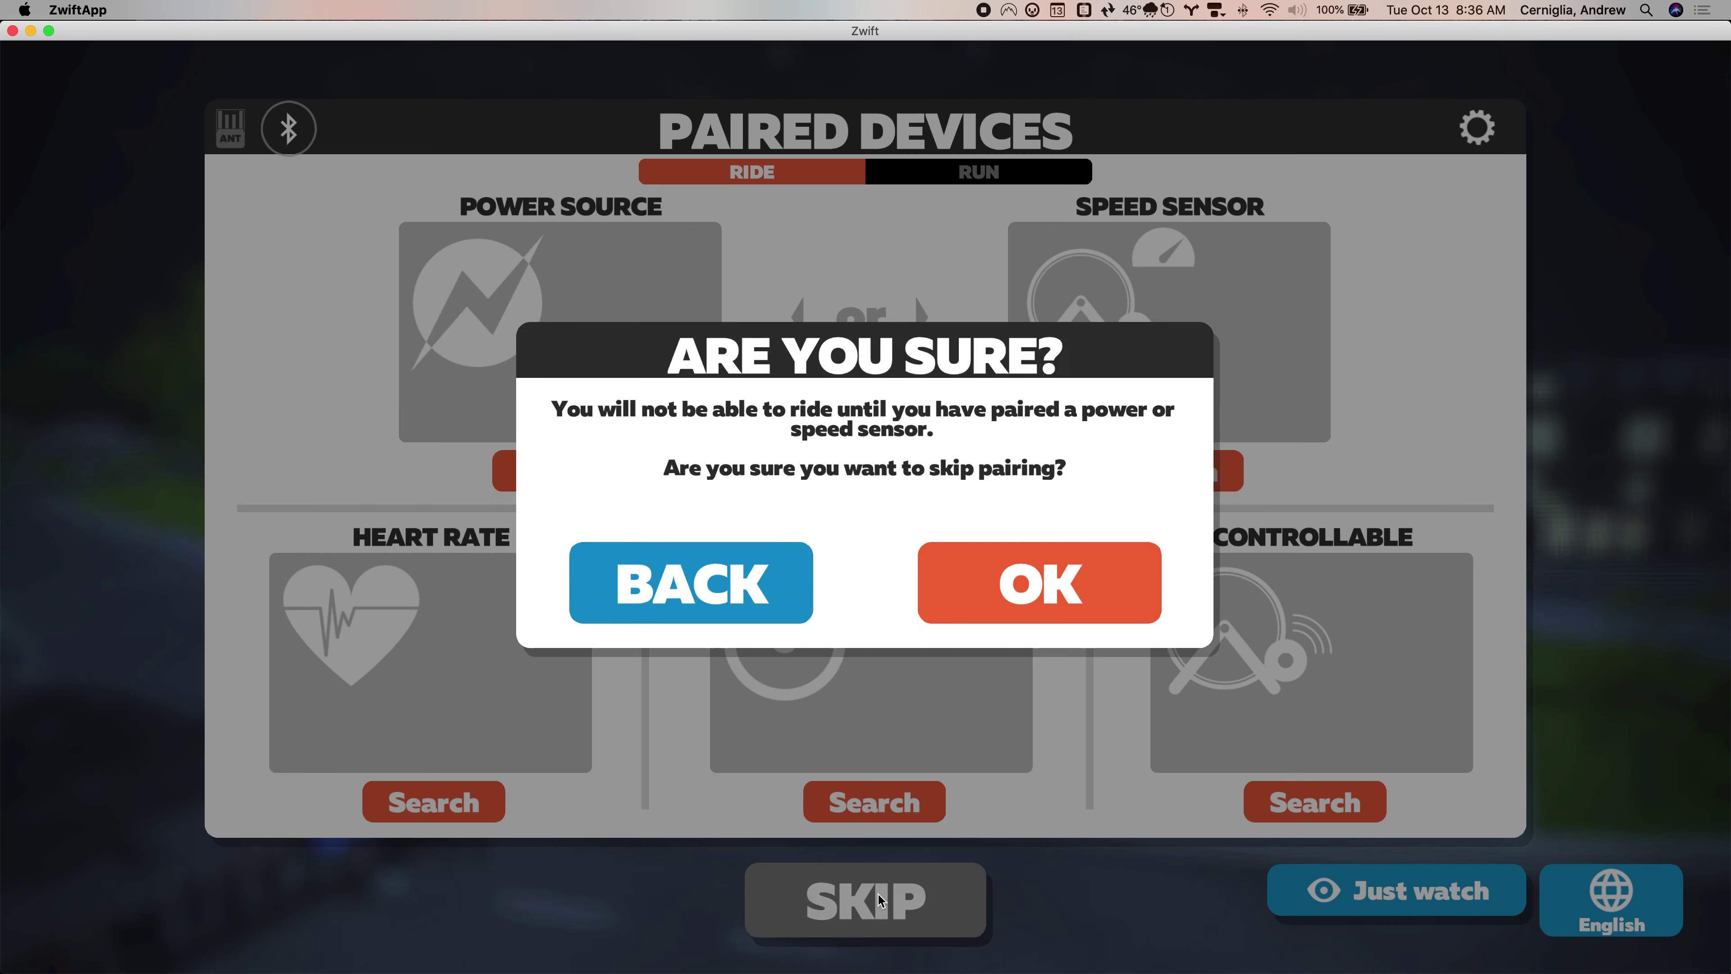
pyautogui.click(956, 600)
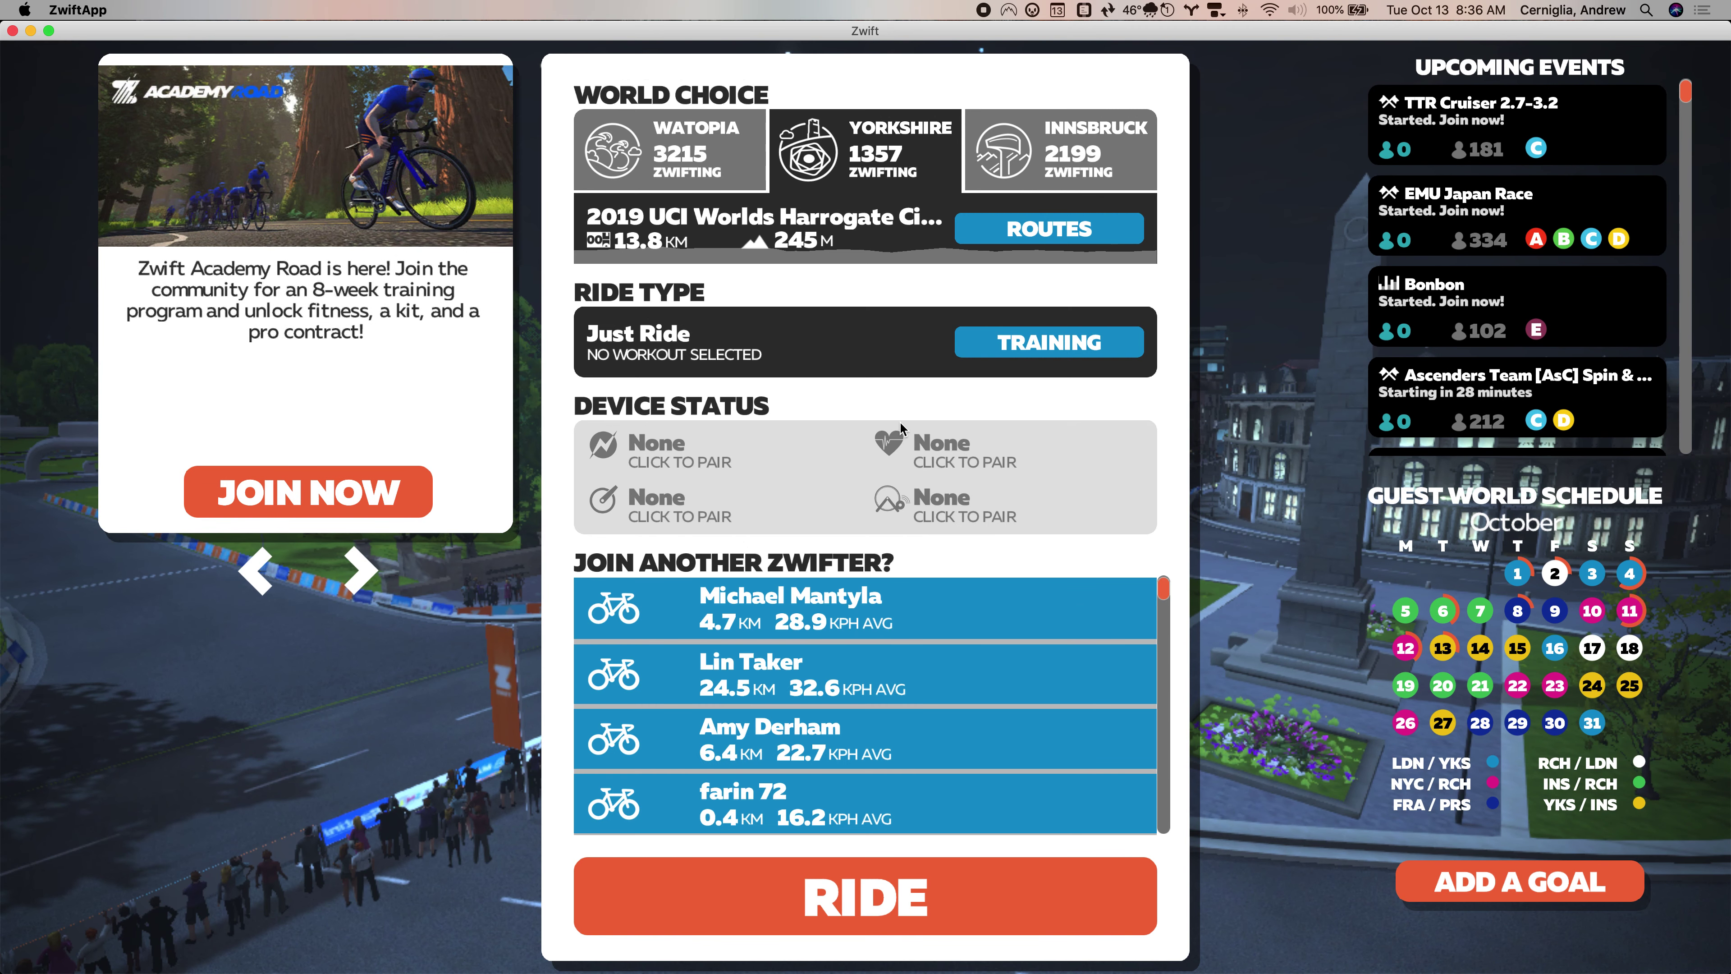
pyautogui.click(993, 339)
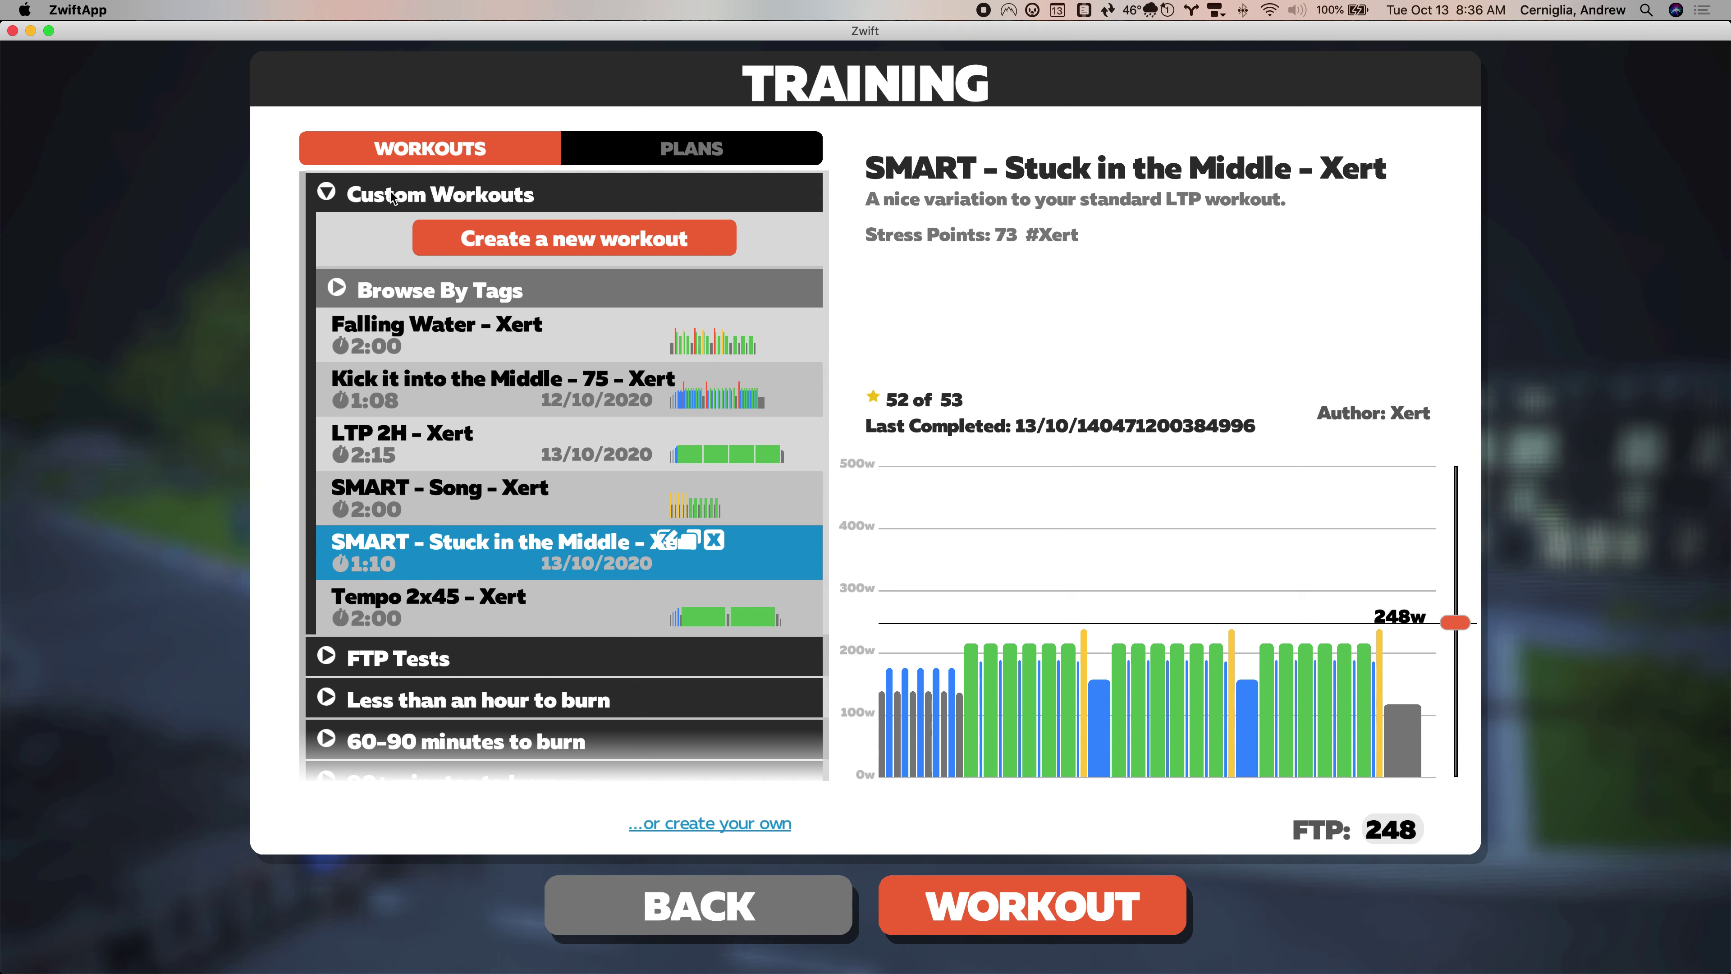
# - Close the Finder workouts window and return to the Zwift home screen
pyautogui.press('super+Tab')
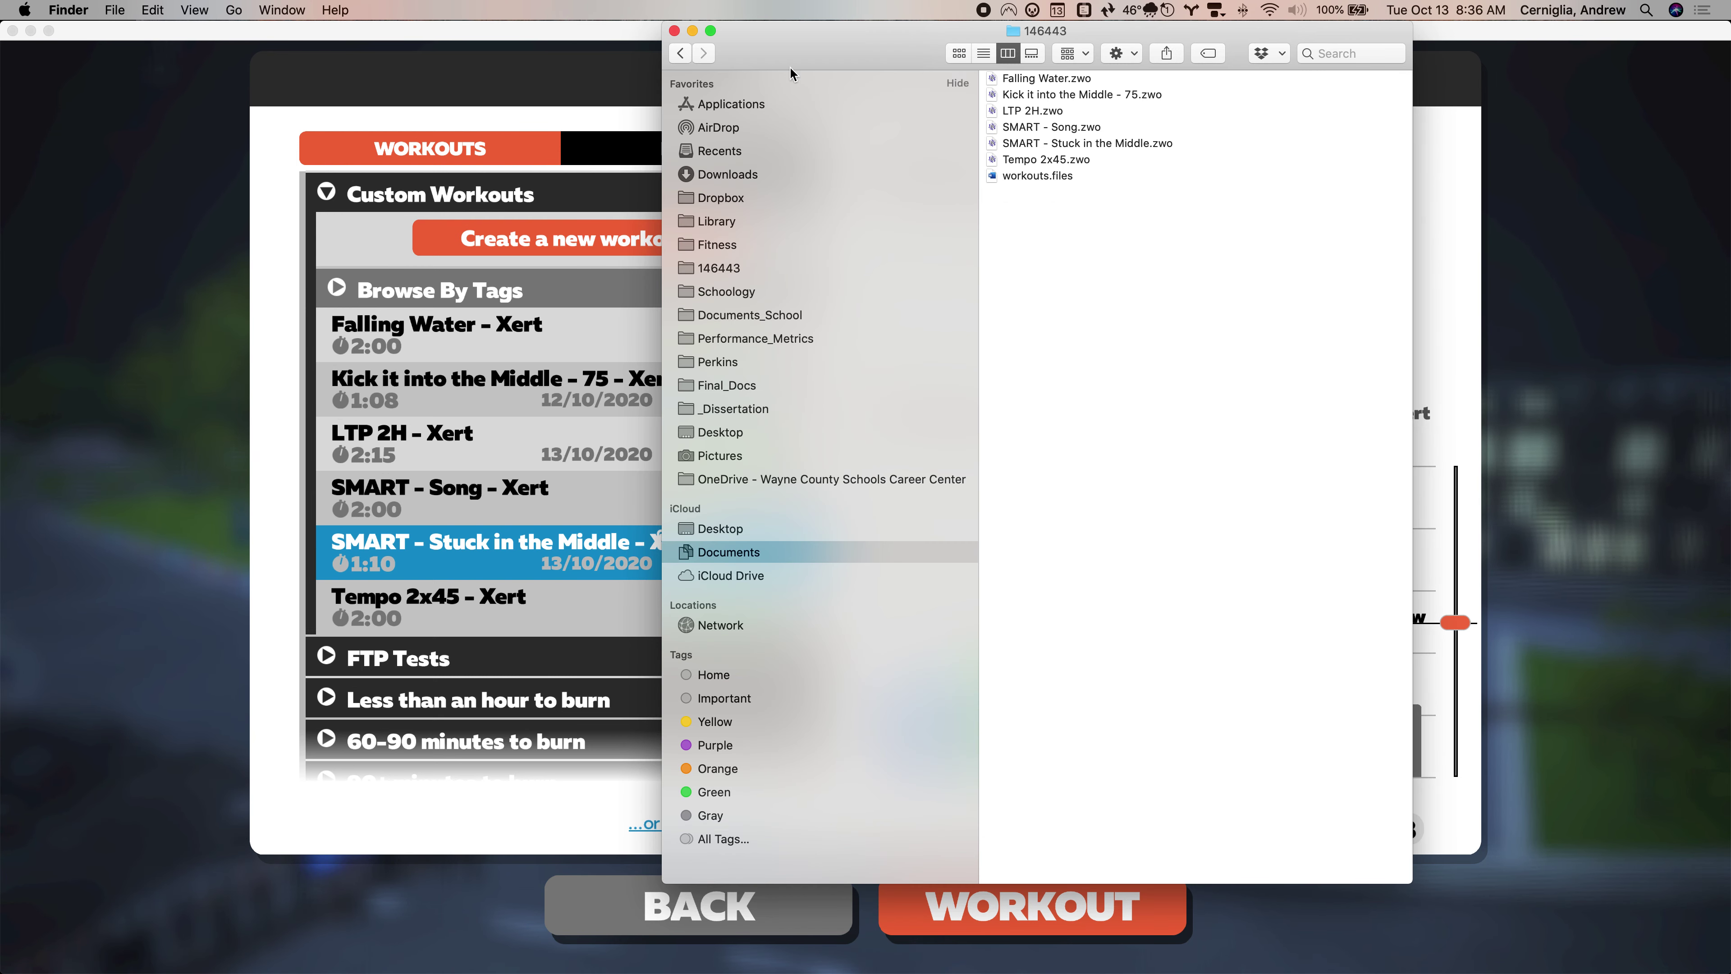
pyautogui.click(674, 30)
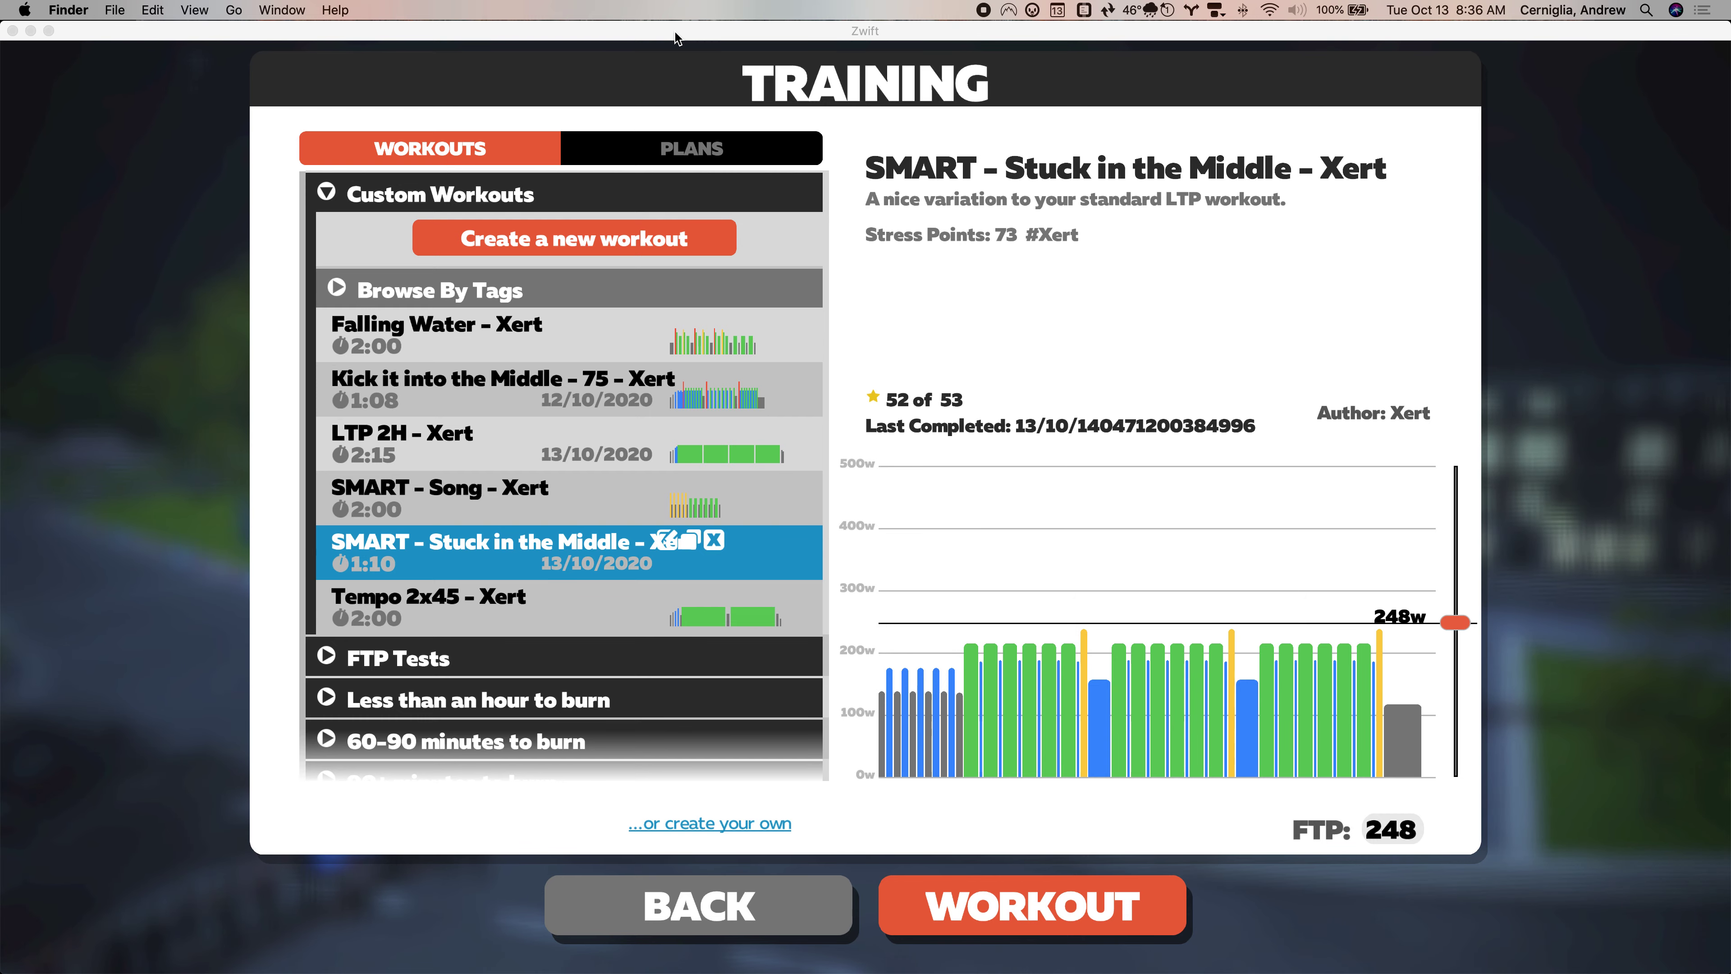
pyautogui.click(703, 889)
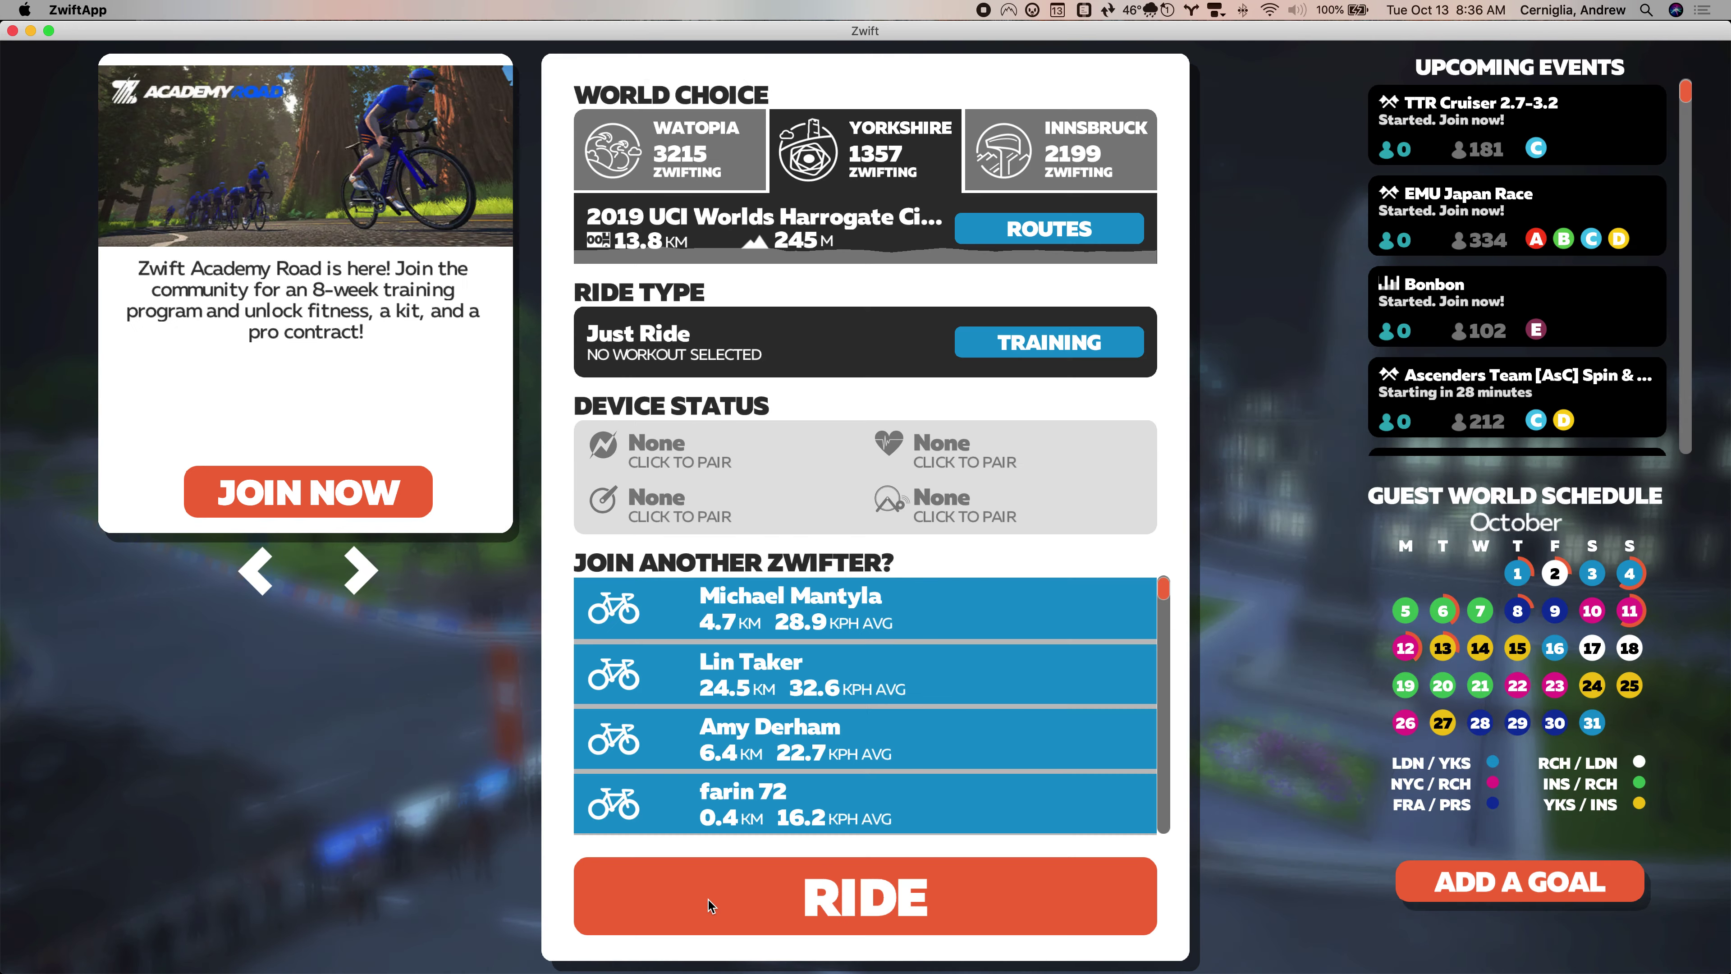
pyautogui.press('Escape')
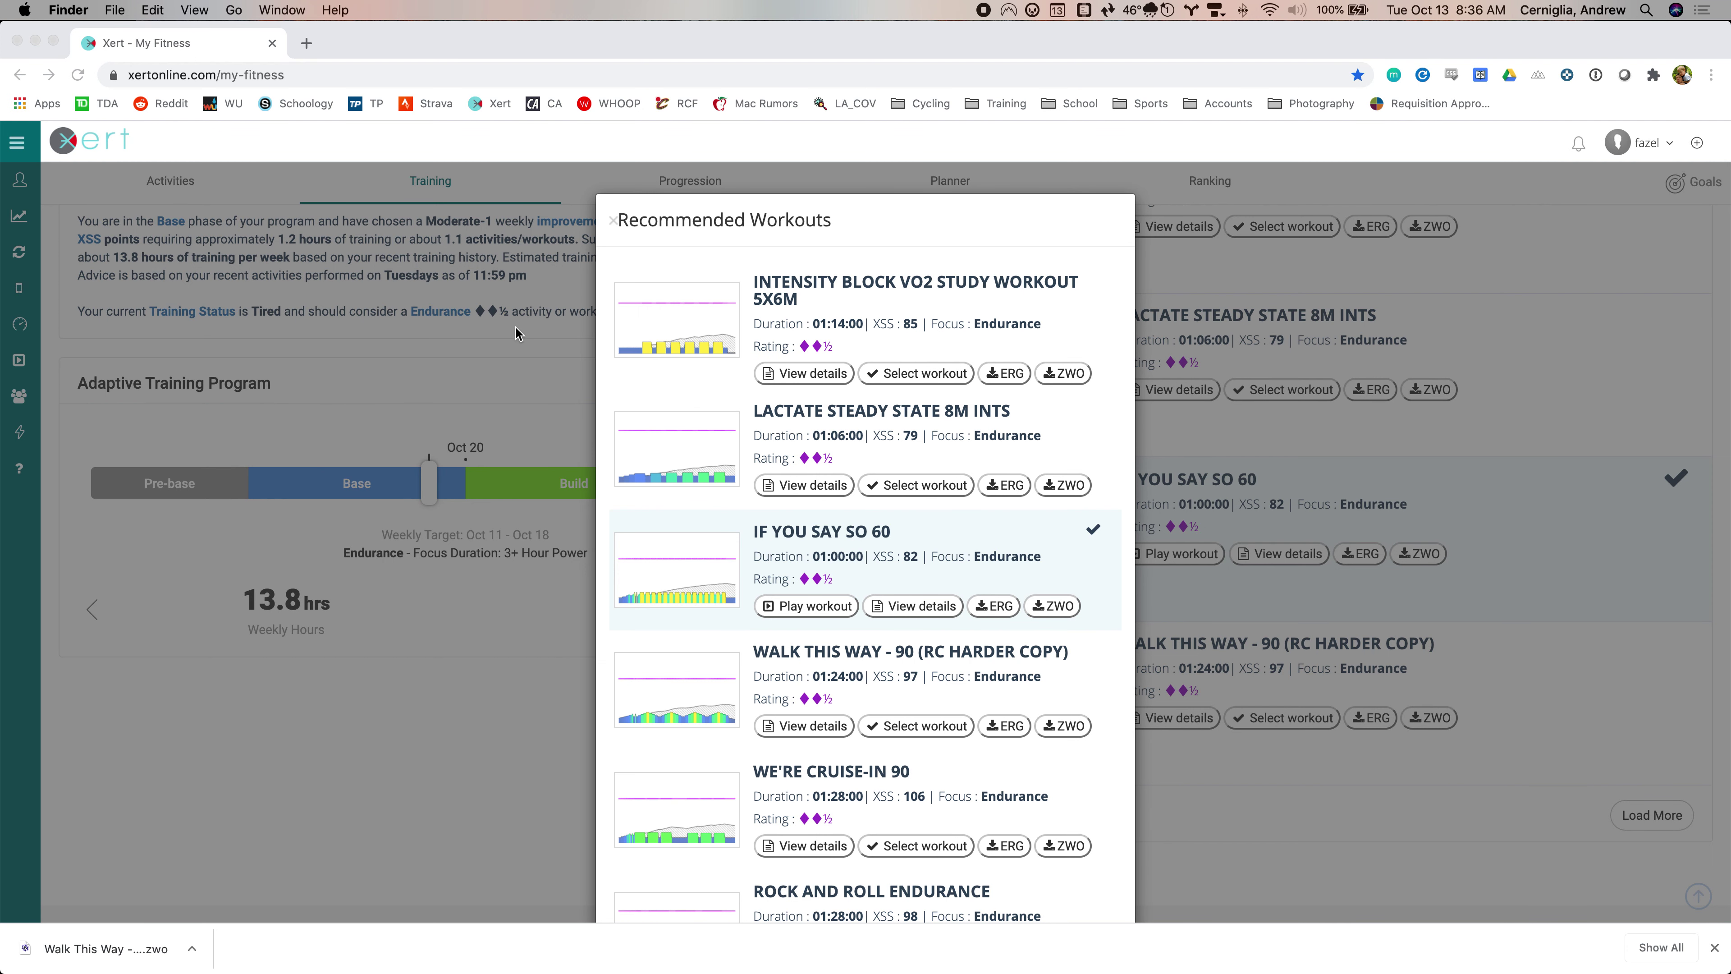
# - Return to Xert in the browser and close the Recommended Workouts list
pyautogui.click(1062, 725)
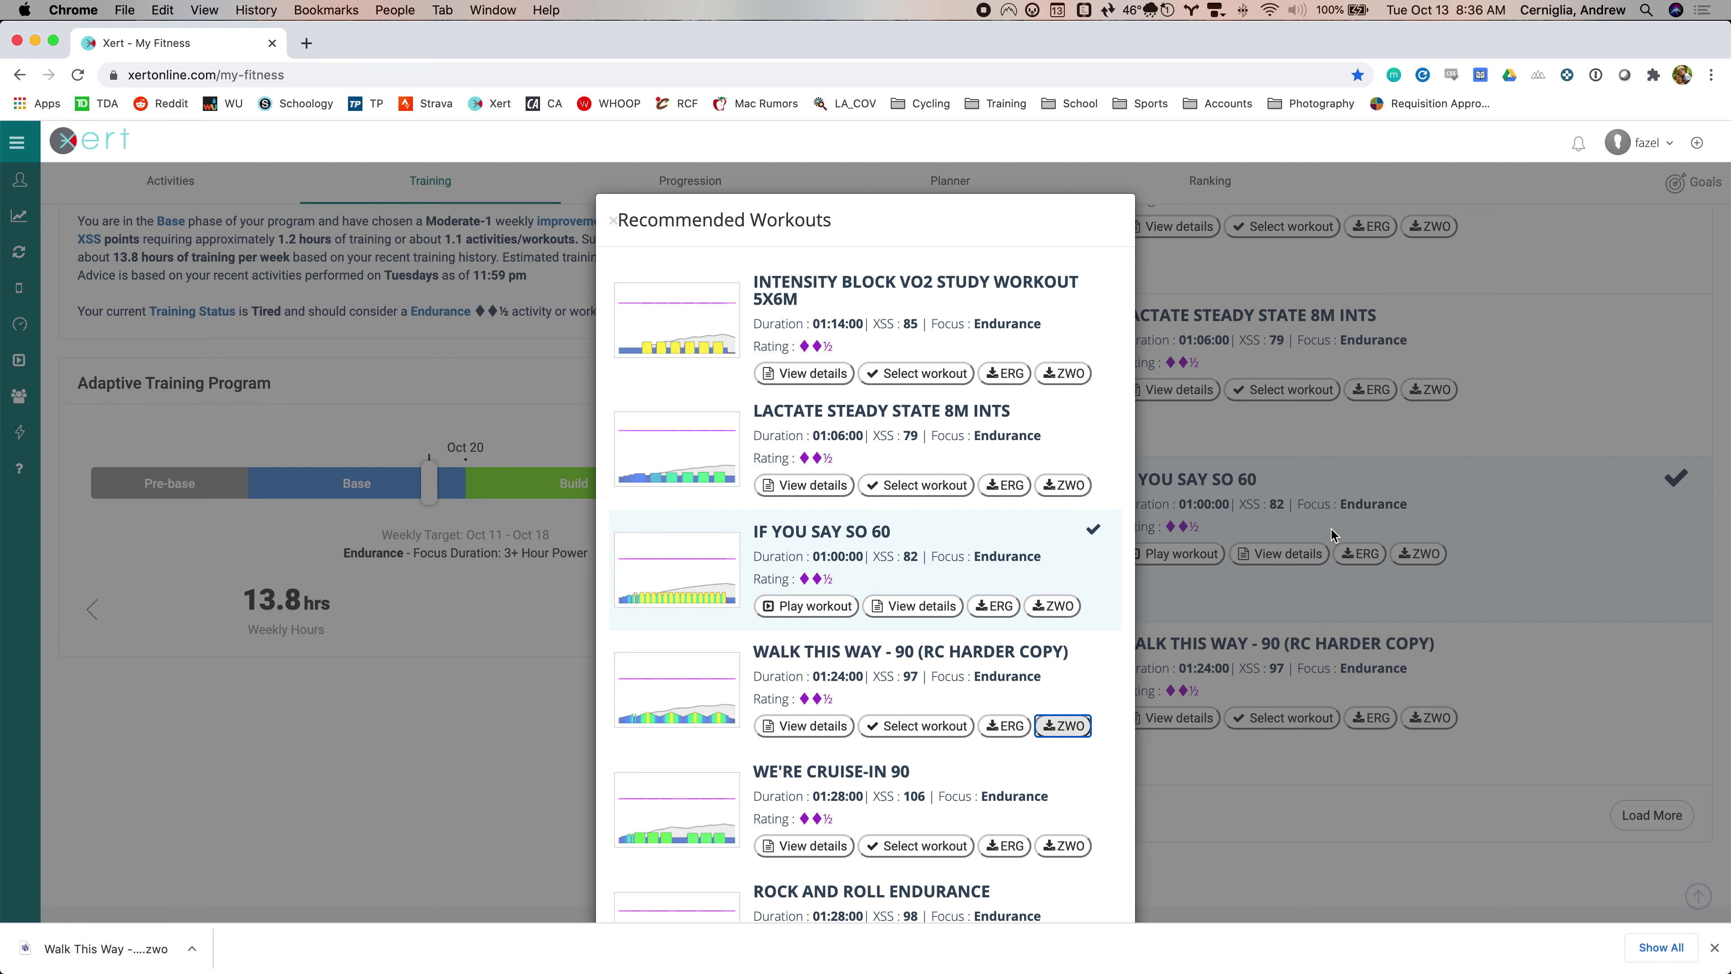
pyautogui.click(1463, 844)
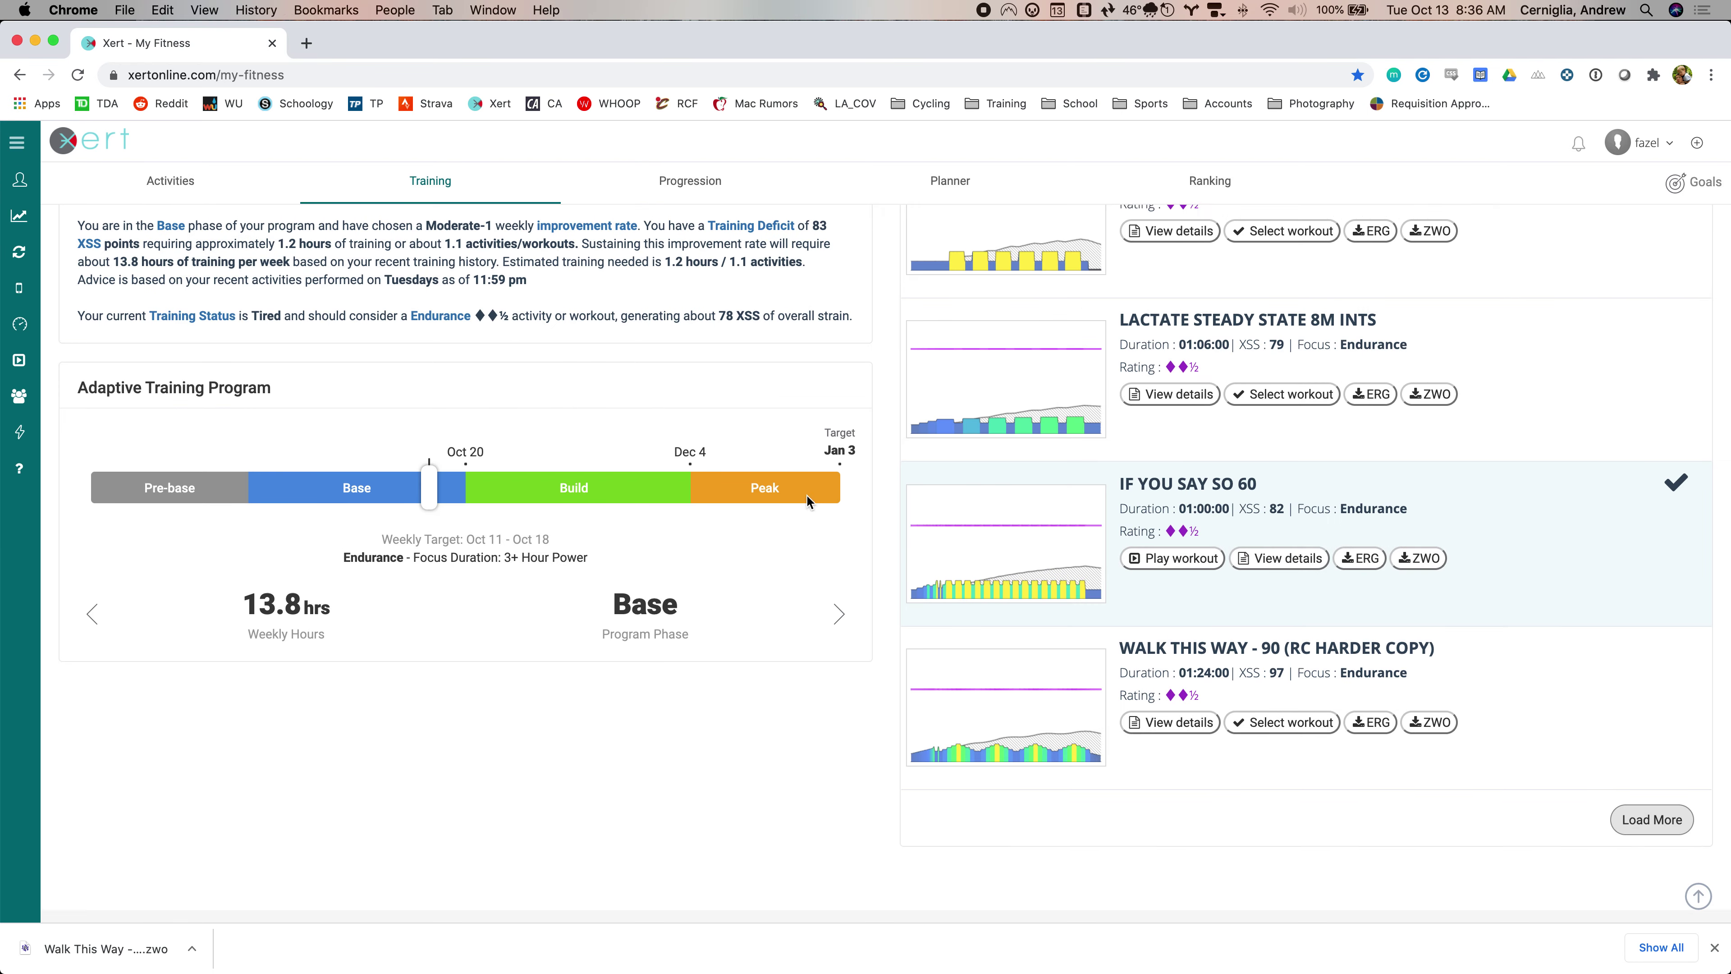
pyautogui.scroll(7, 806, 493)
# - Browse the My Fitness Training page, then go to the Workouts library
pyautogui.scroll(-3, 806, 493)
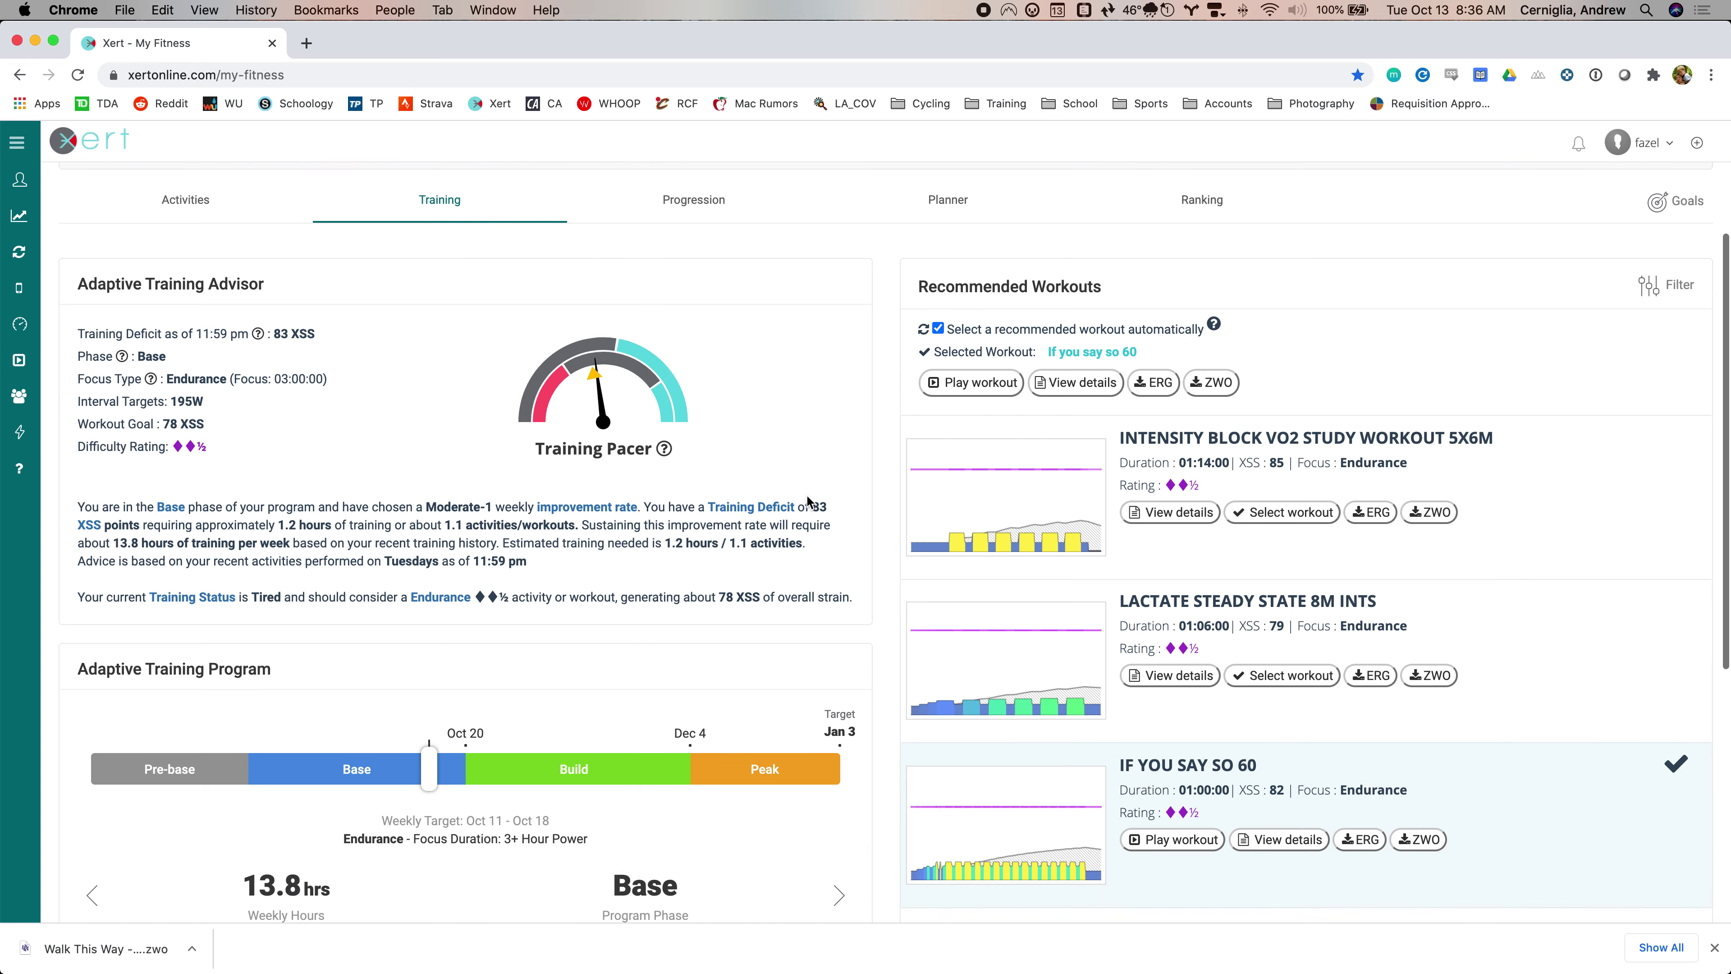
pyautogui.scroll(-1, 807, 498)
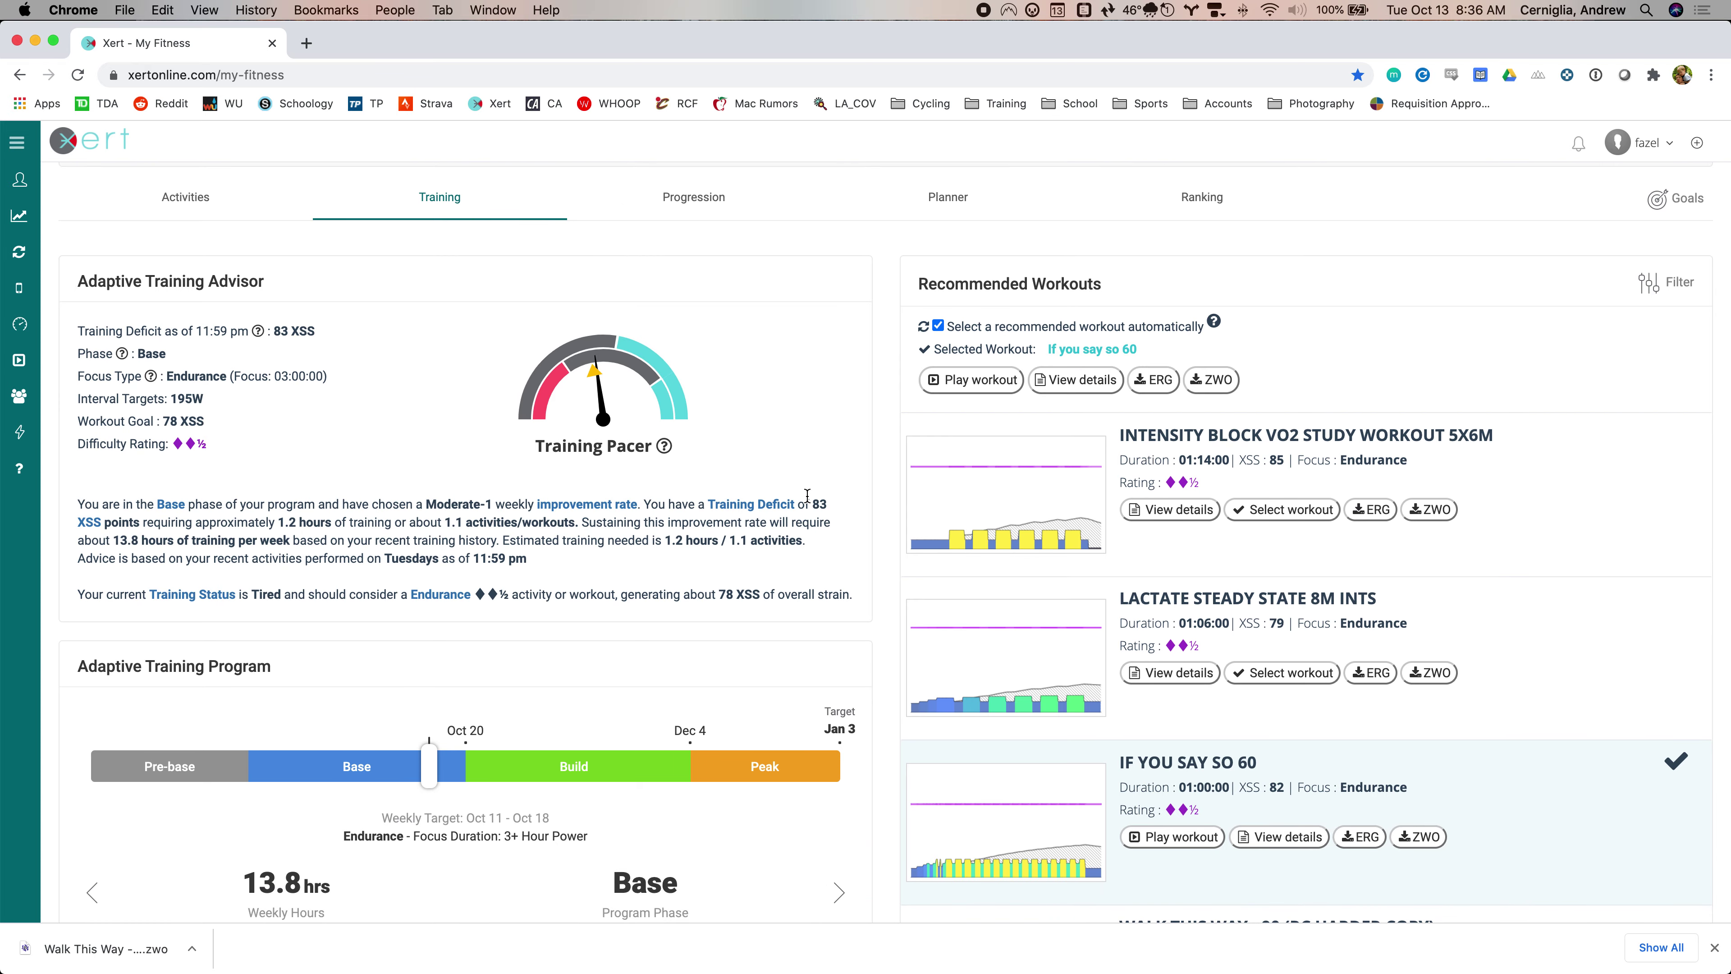
pyautogui.scroll(-5, 1058, 735)
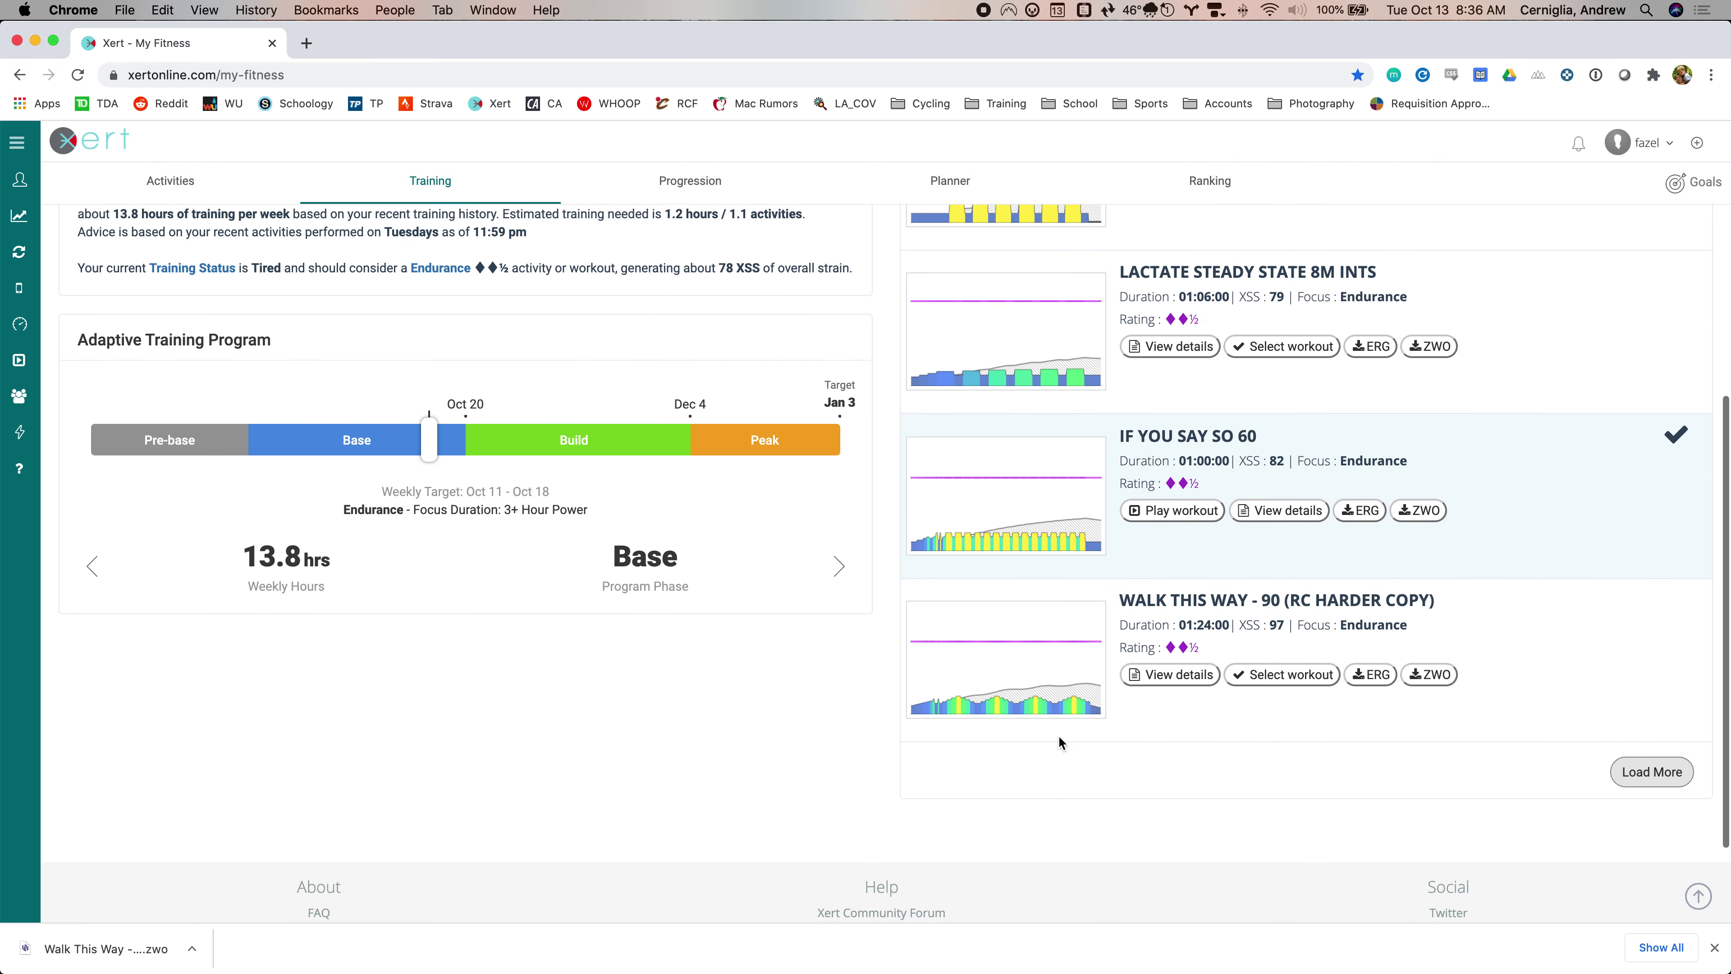
pyautogui.scroll(8, 1057, 735)
pyautogui.scroll(-2, 1057, 735)
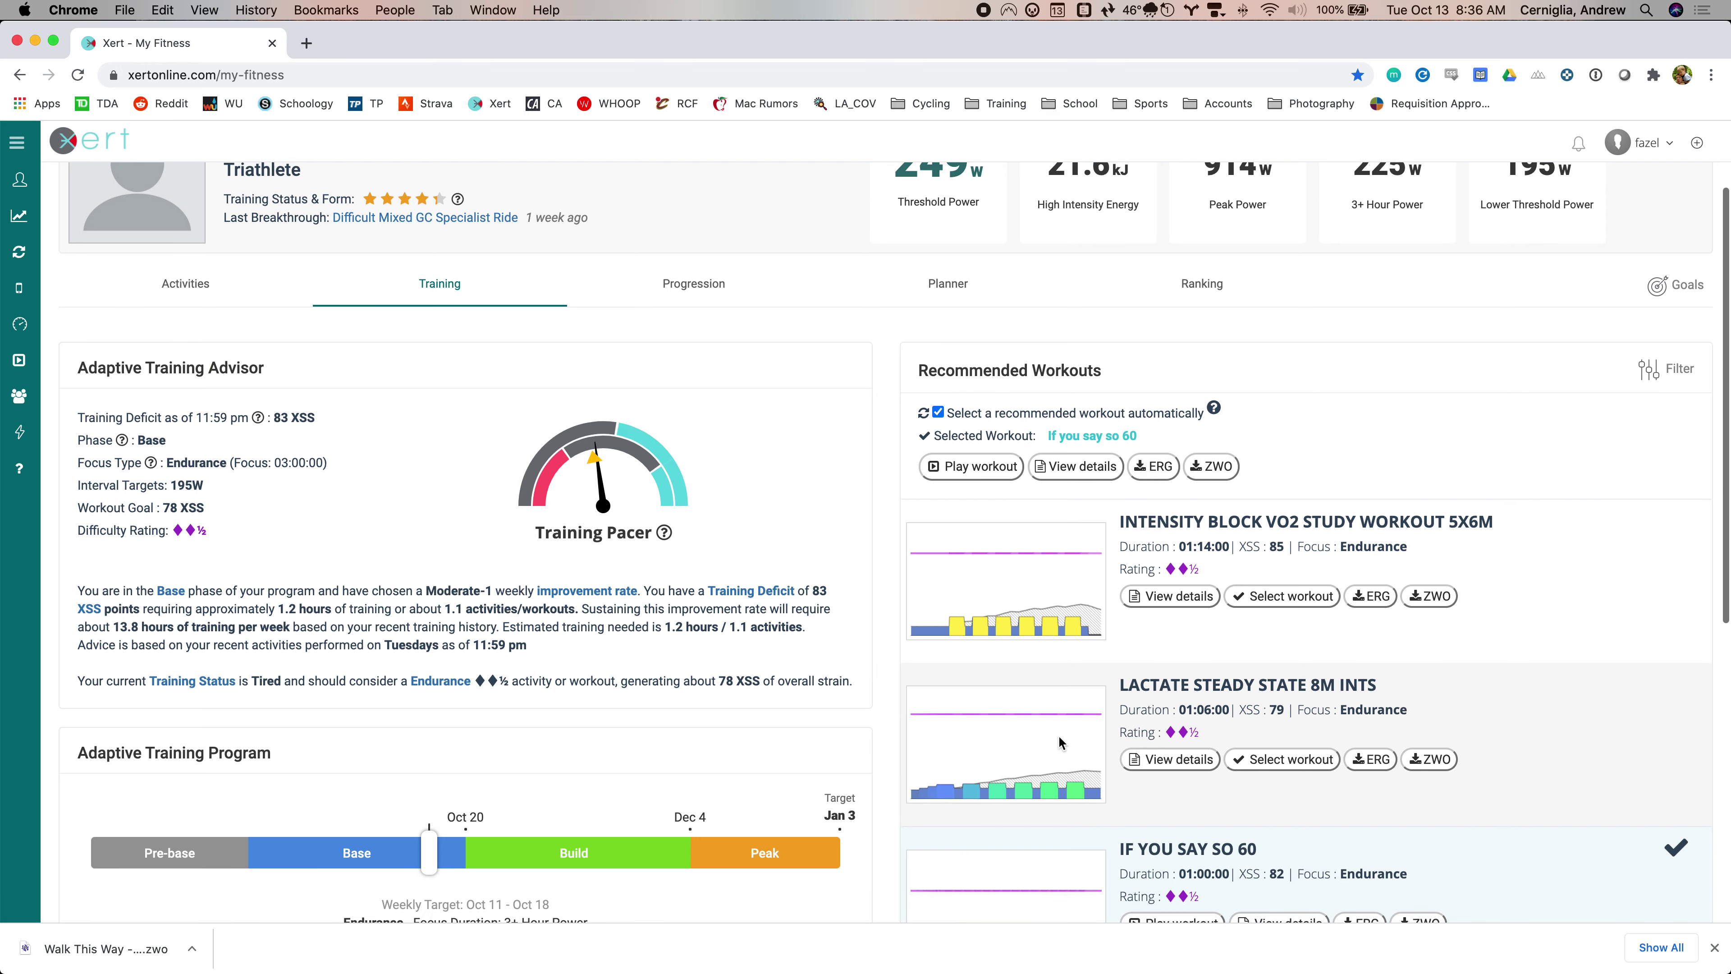
pyautogui.scroll(-1, 1057, 735)
pyautogui.scroll(3, 1057, 735)
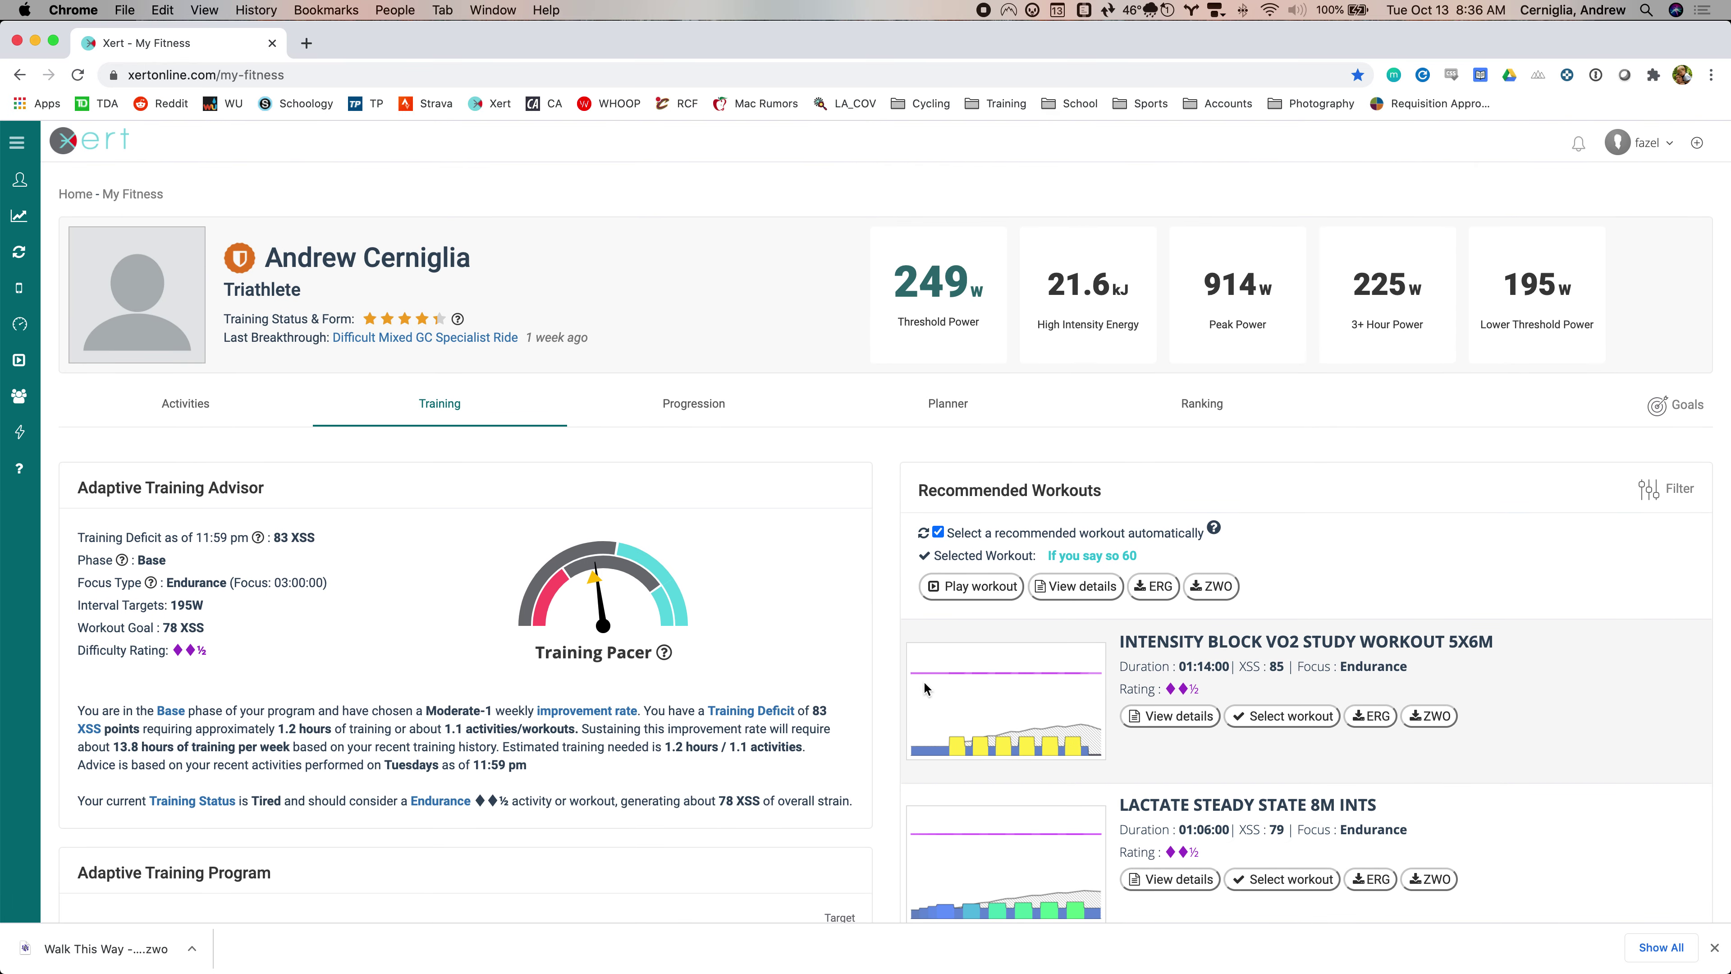
pyautogui.moveTo(29, 307)
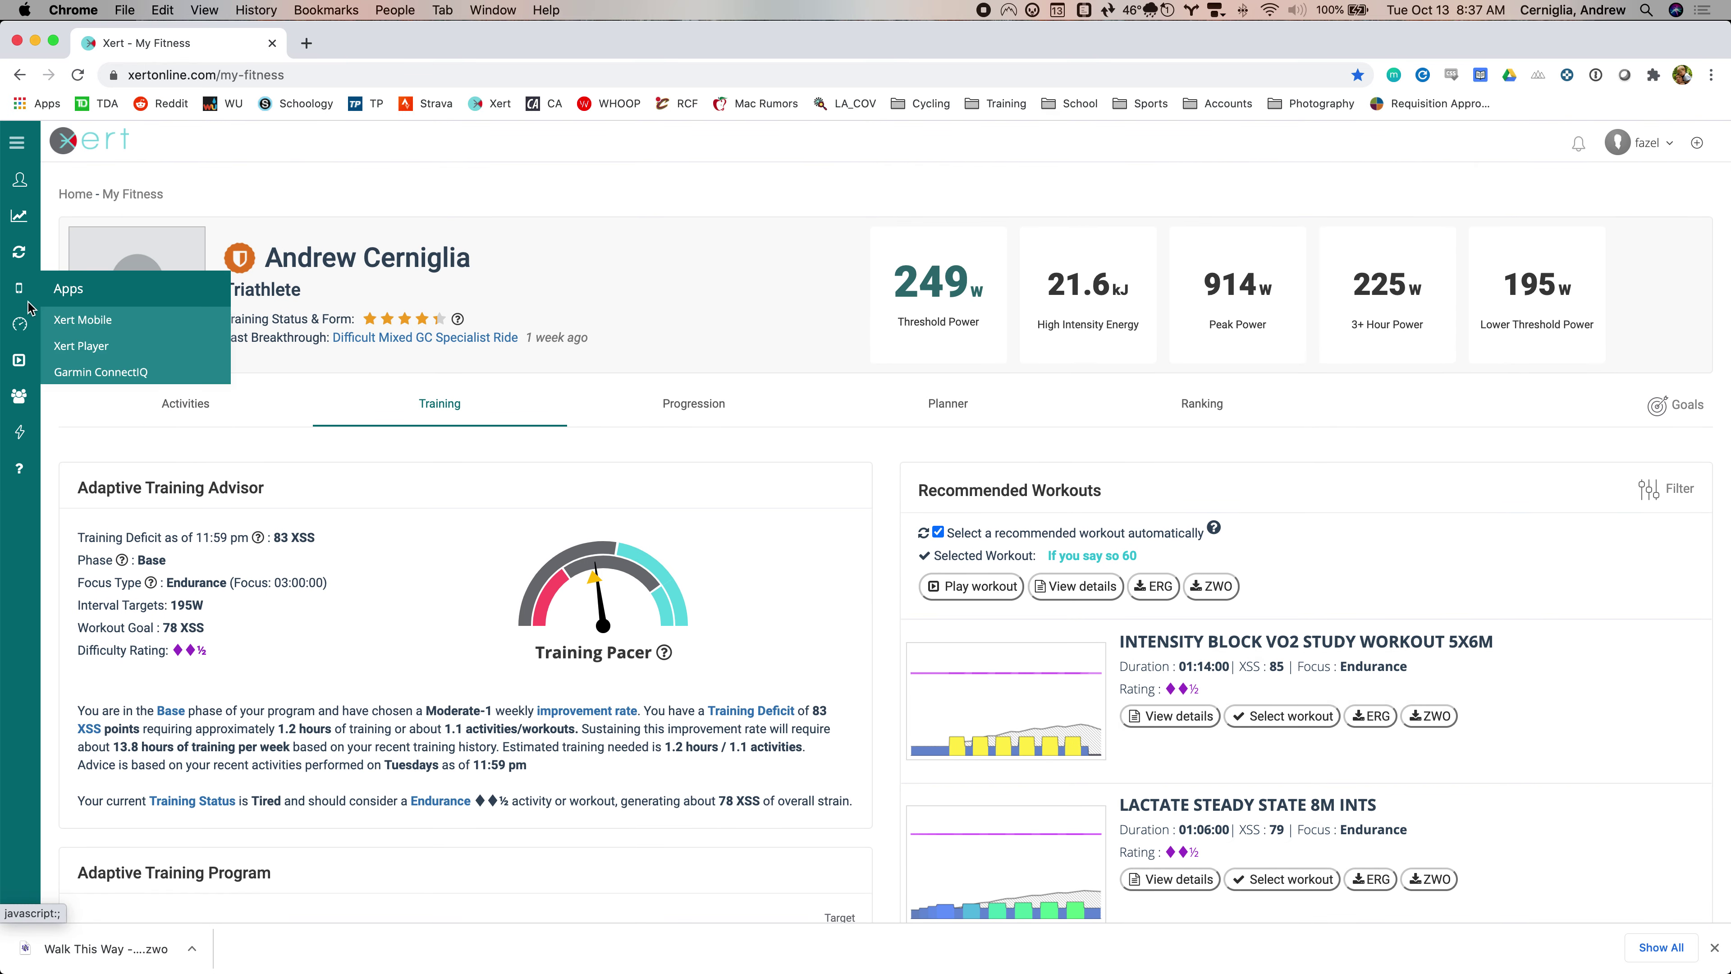
pyautogui.click(101, 320)
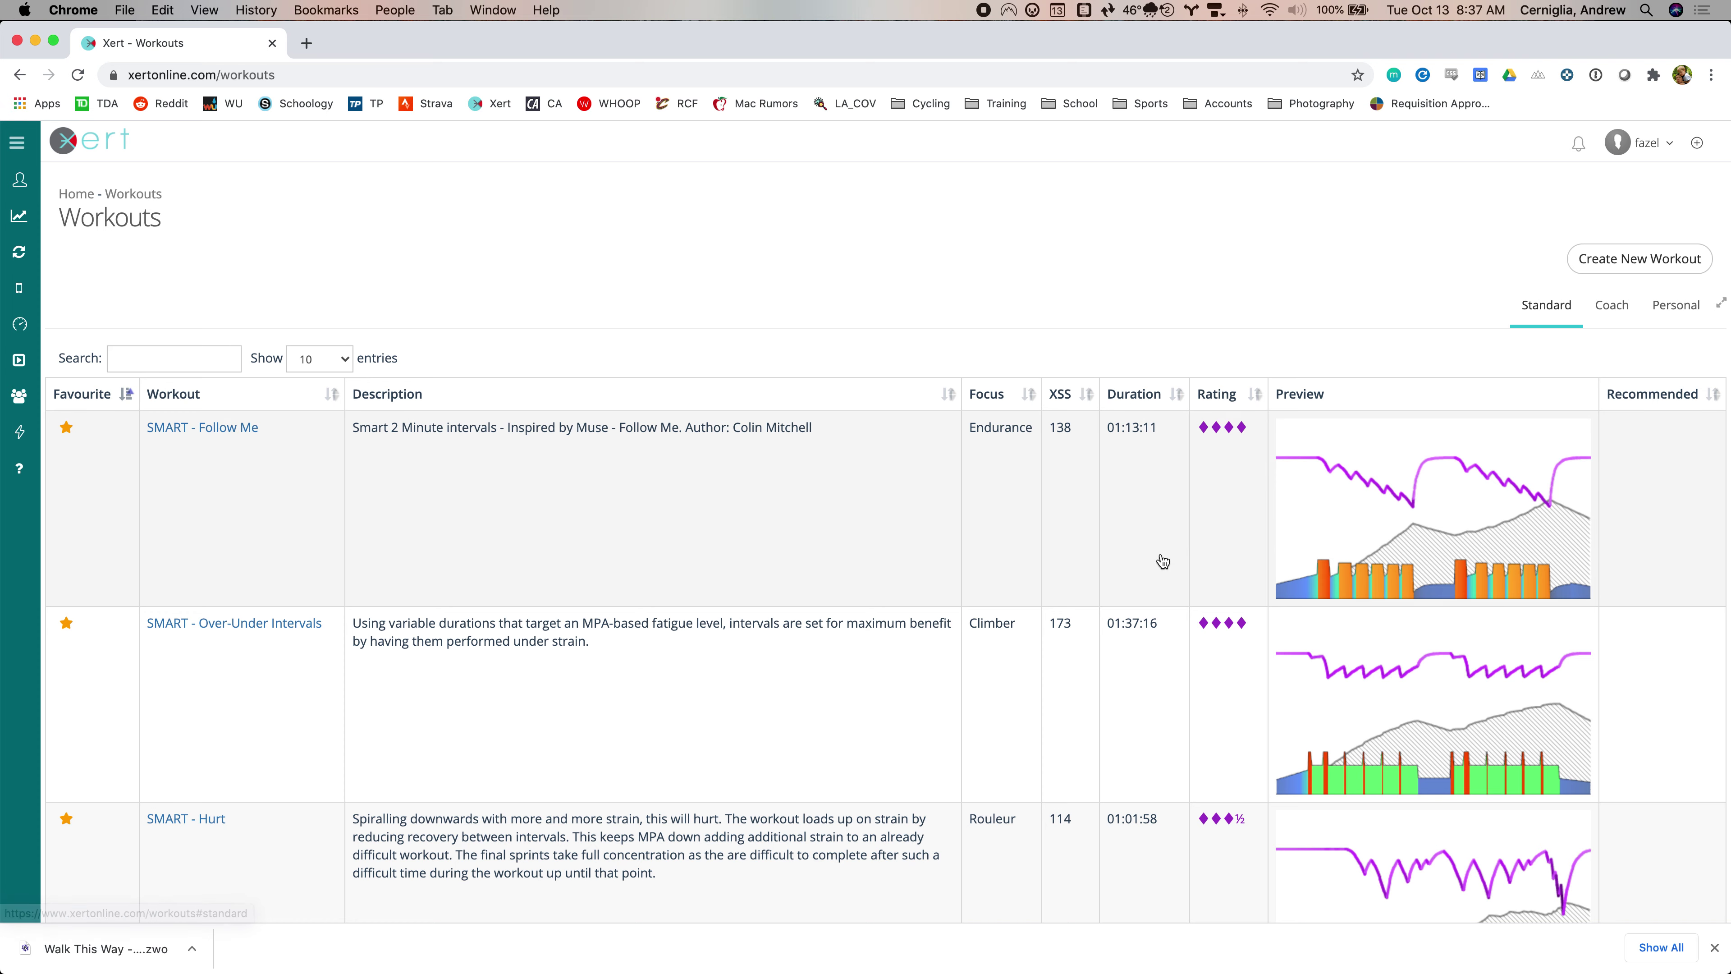
# - Scroll through the Standard workouts library and sort the table by Rating
pyautogui.scroll(-1, 1124, 649)
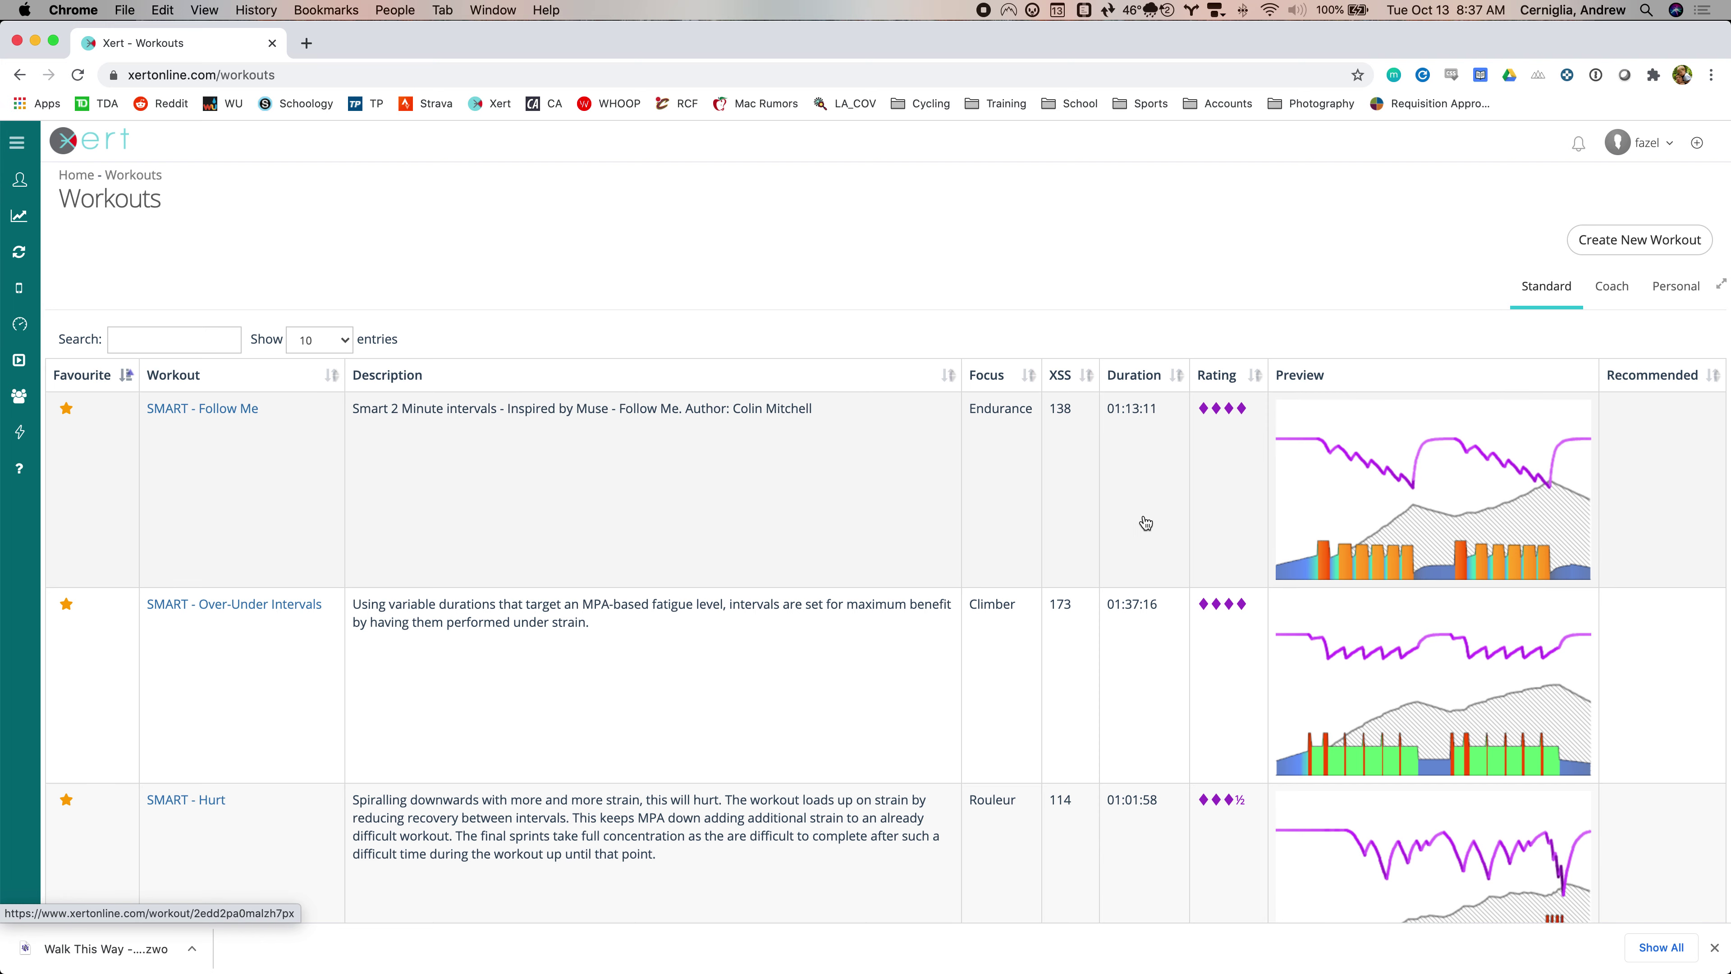
pyautogui.scroll(-2, 1189, 724)
pyautogui.scroll(-10, 1189, 724)
pyautogui.scroll(12, 1186, 723)
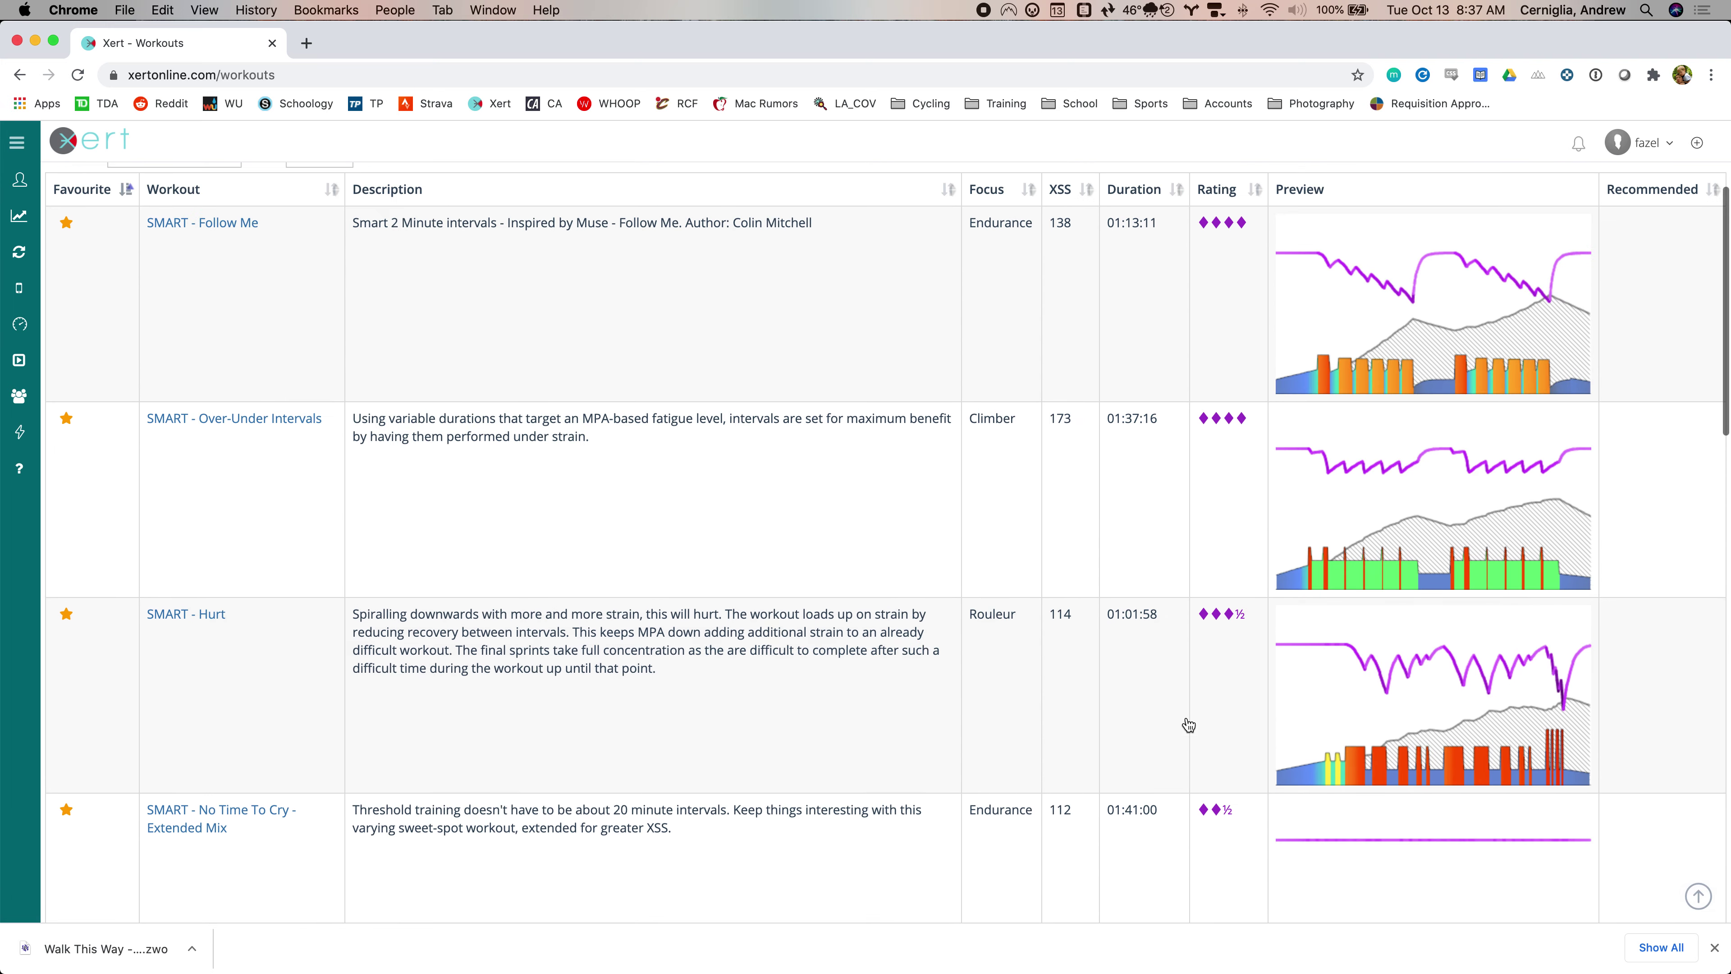
pyautogui.click(1216, 394)
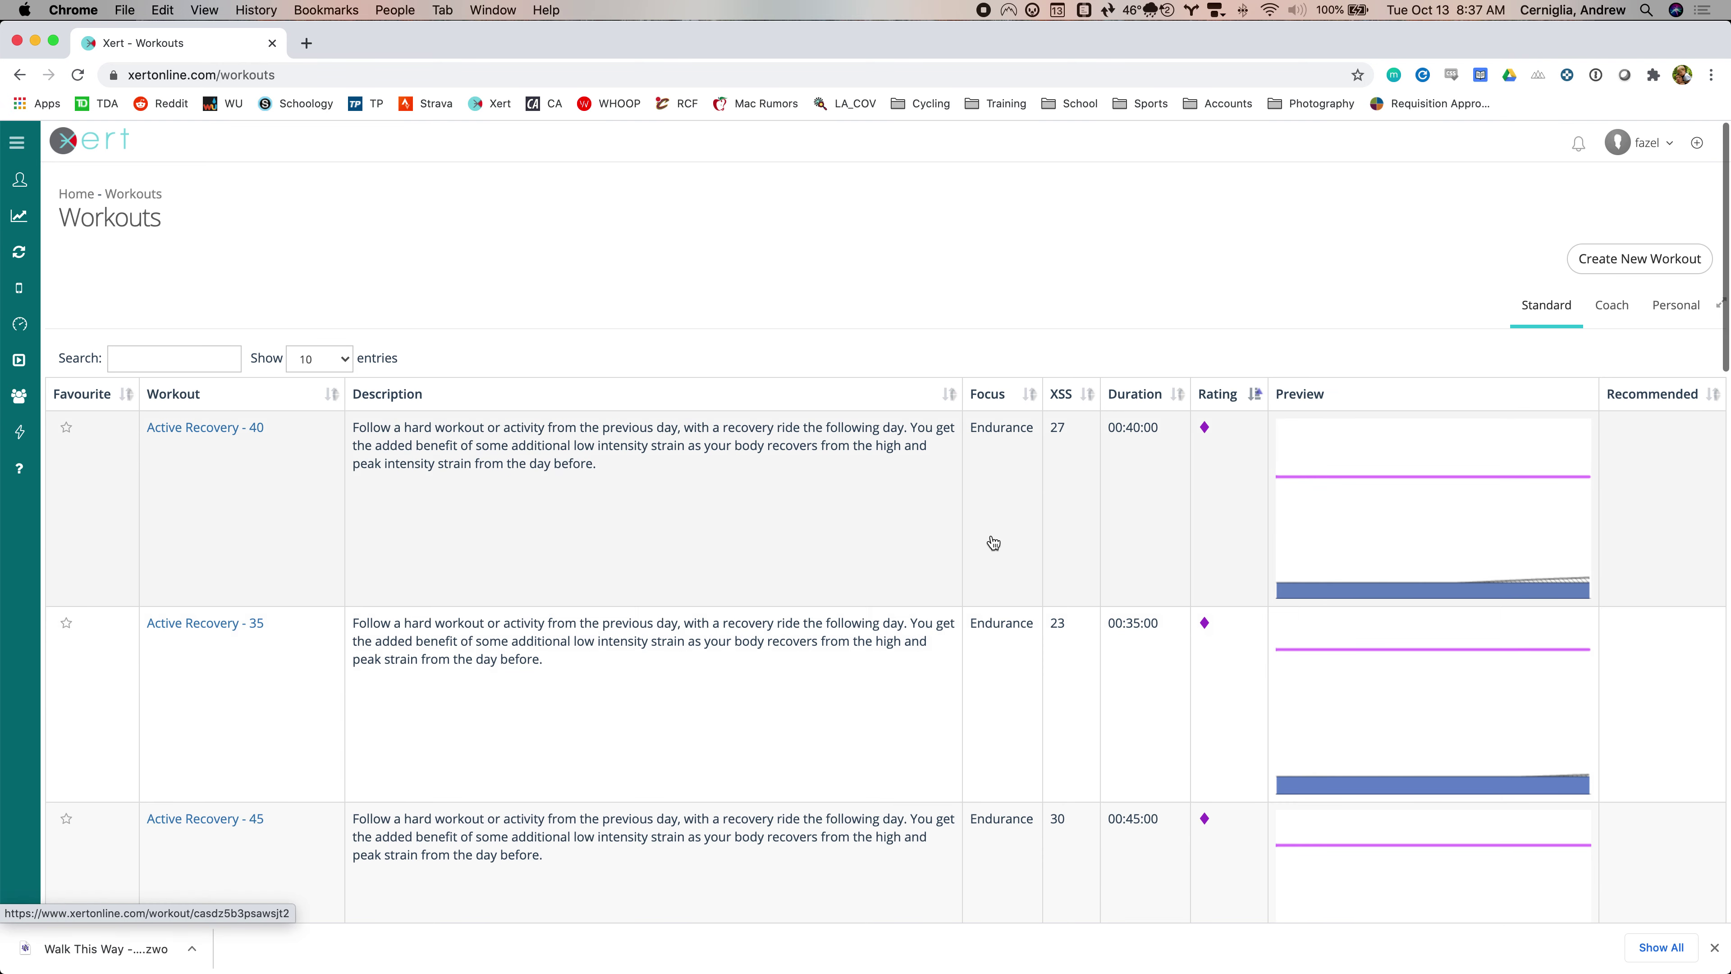
pyautogui.scroll(-8, 1287, 722)
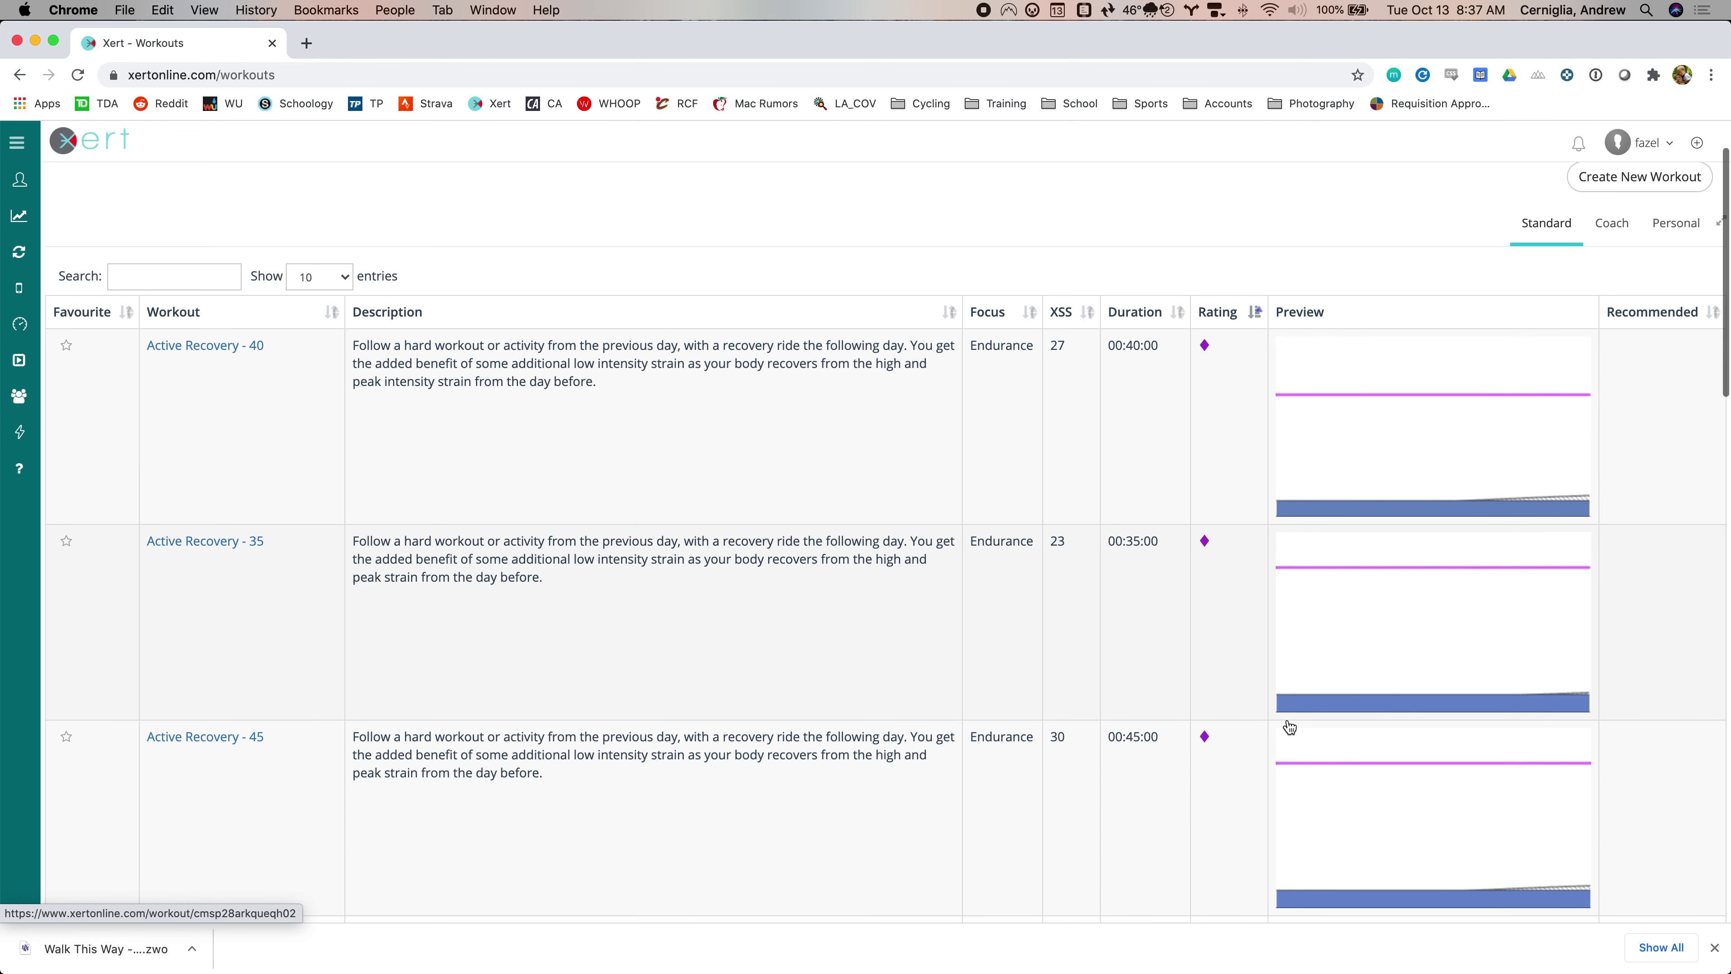
pyautogui.scroll(8, 1287, 722)
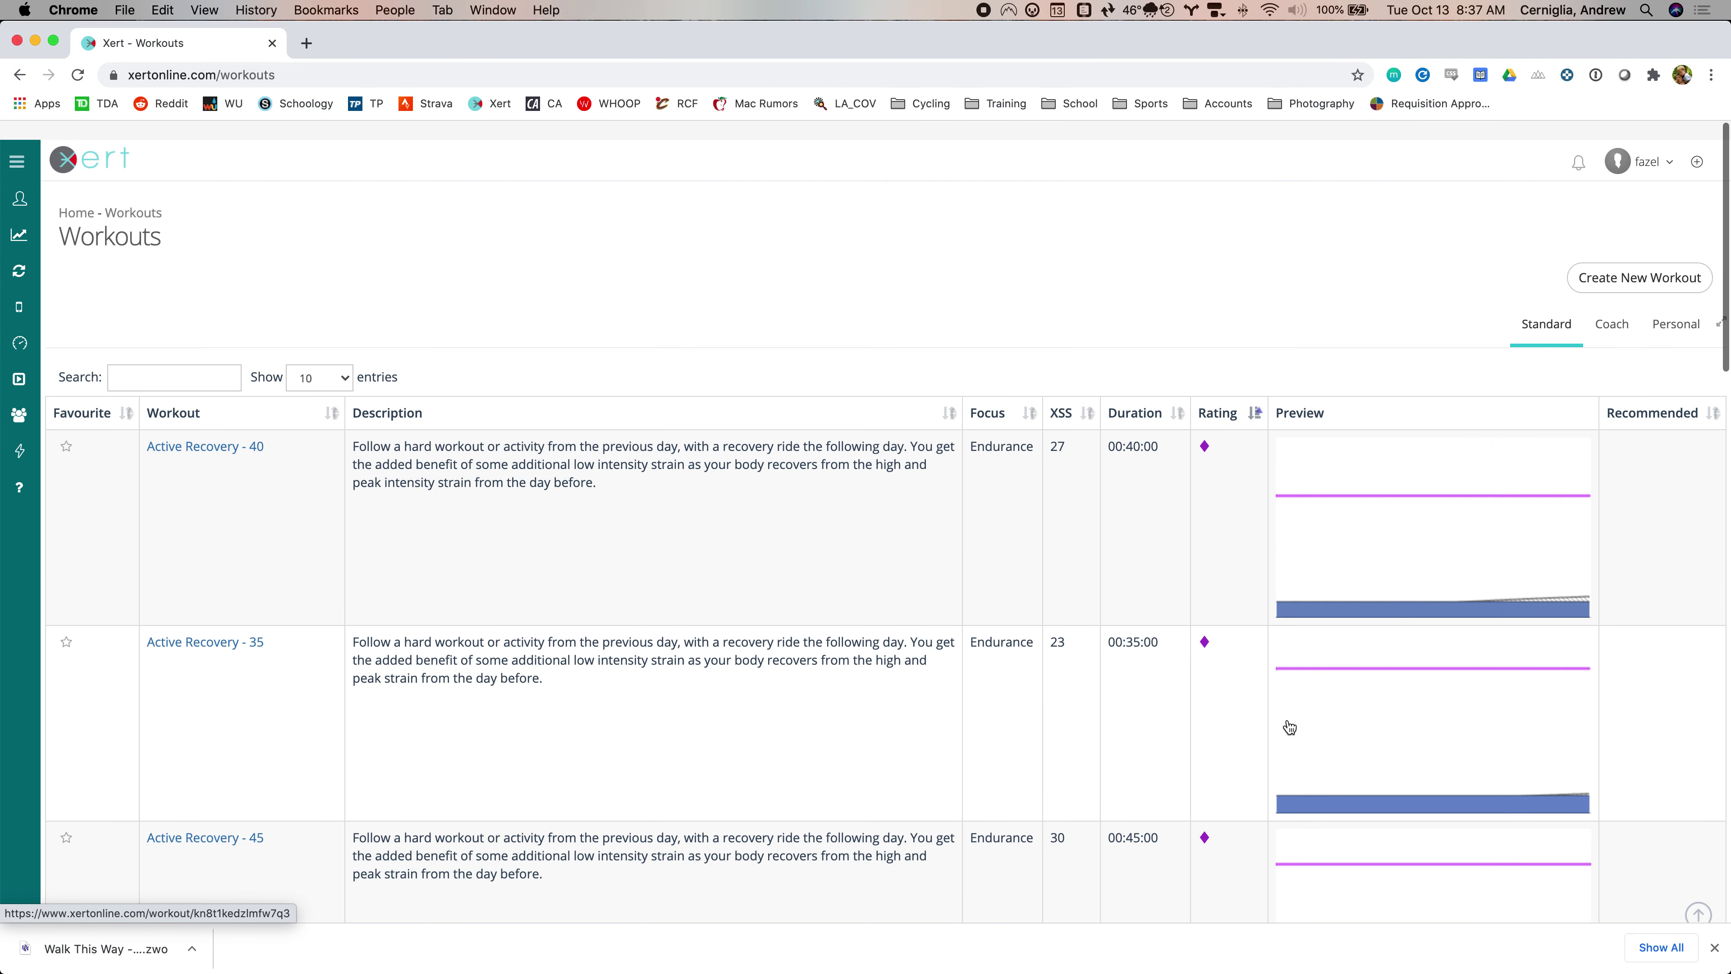
# - Sort by XSS, then by Focus, bringing Breakaway Specialist SMART workouts to the top
pyautogui.click(1053, 394)
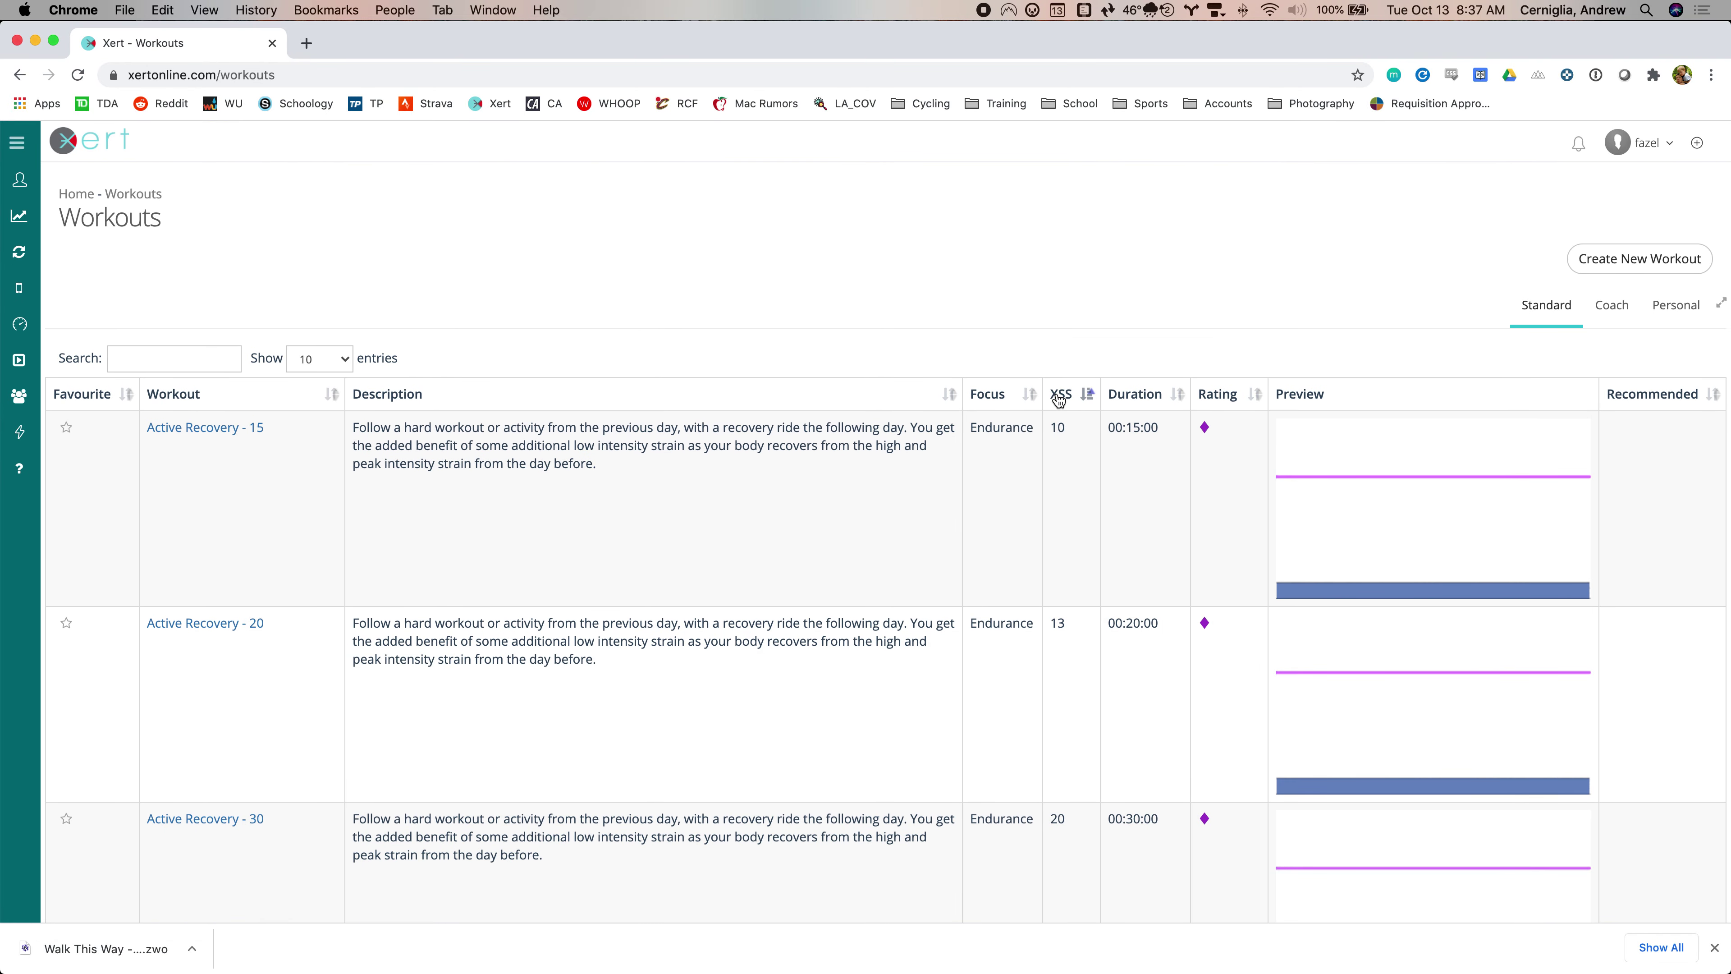
pyautogui.click(994, 396)
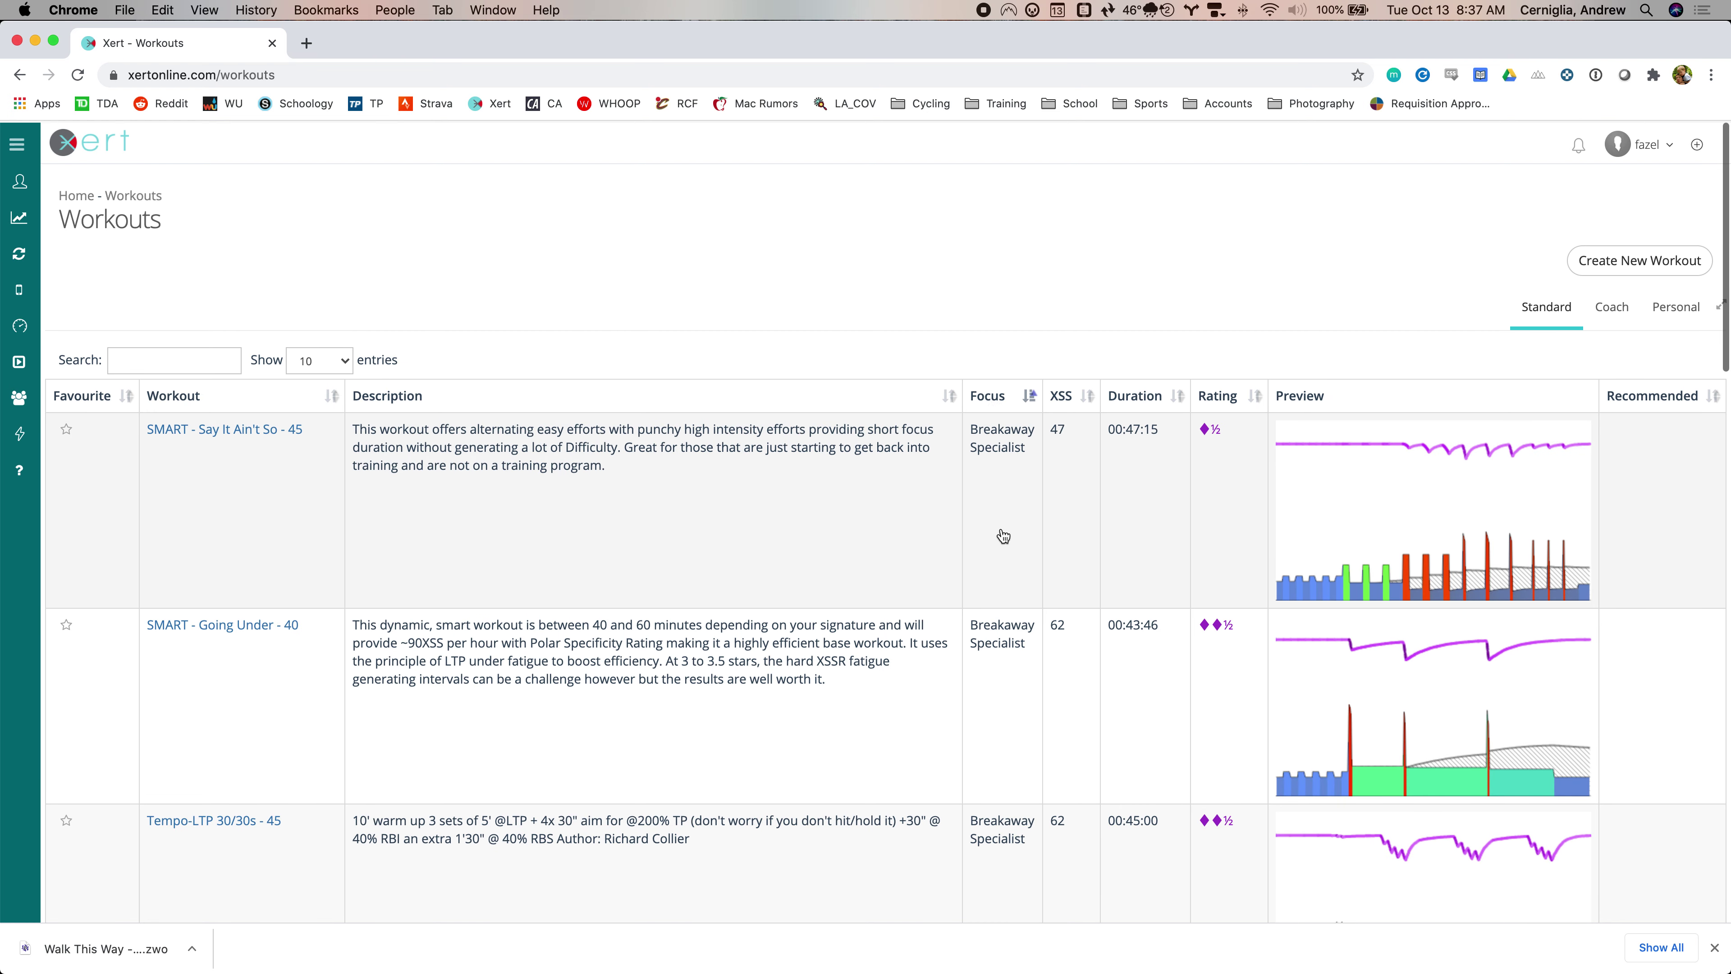
pyautogui.scroll(-1, 1002, 536)
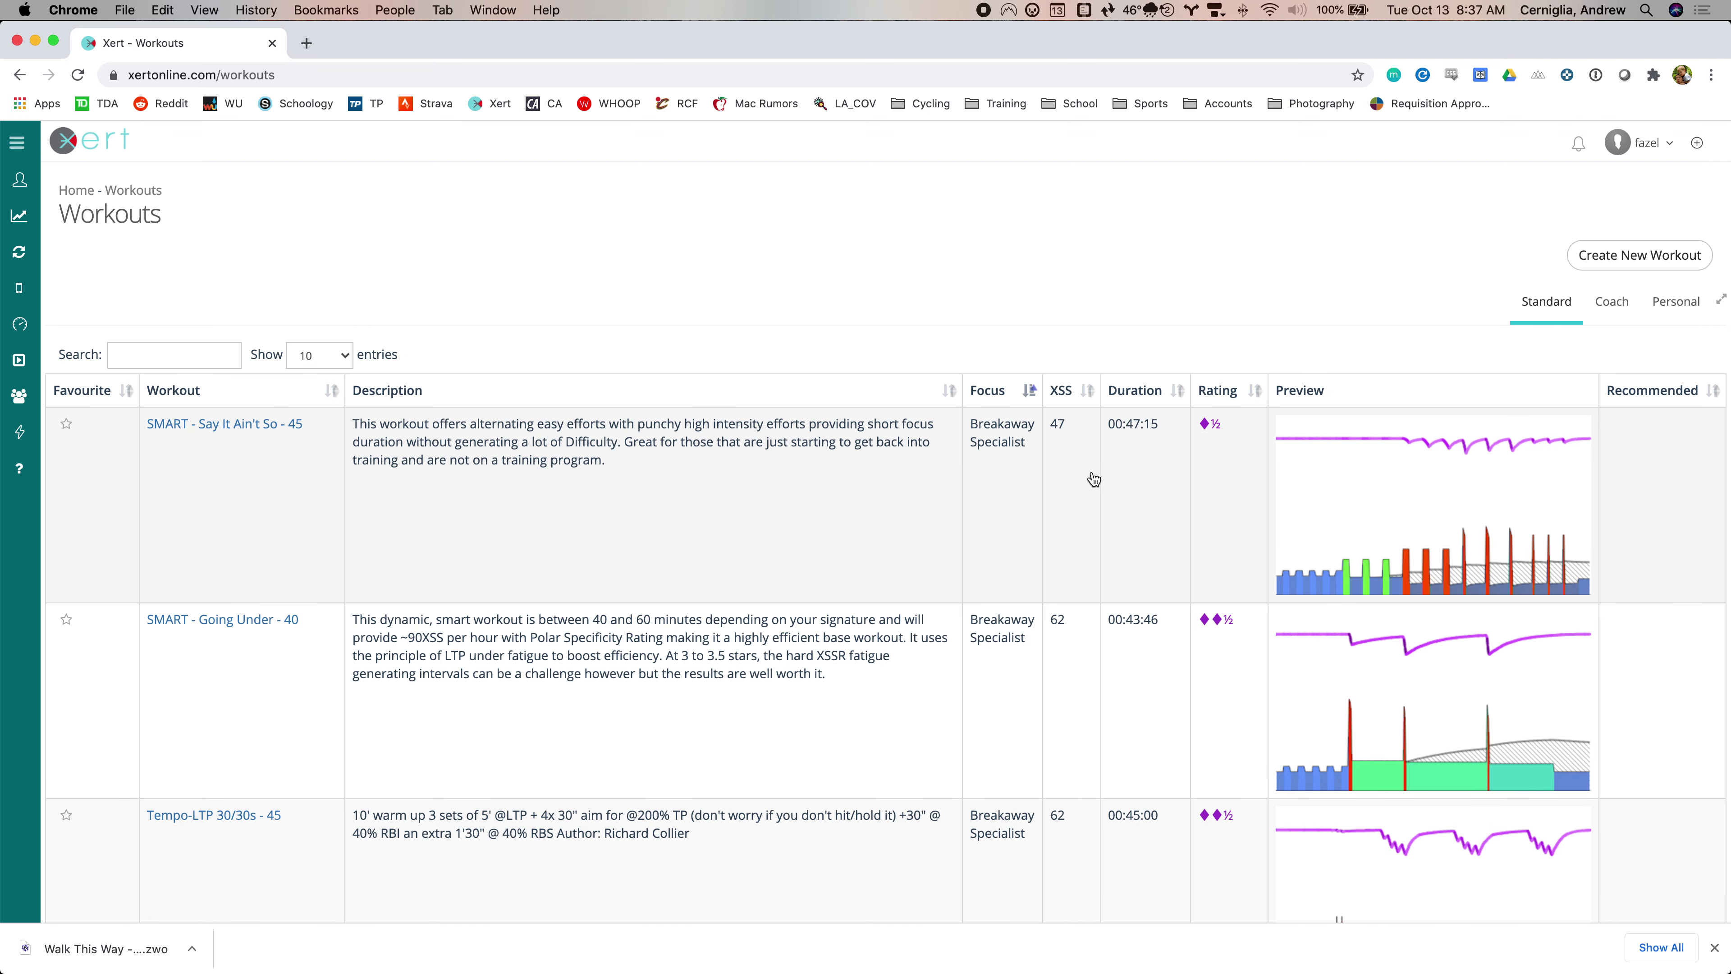
pyautogui.scroll(-15, 1027, 672)
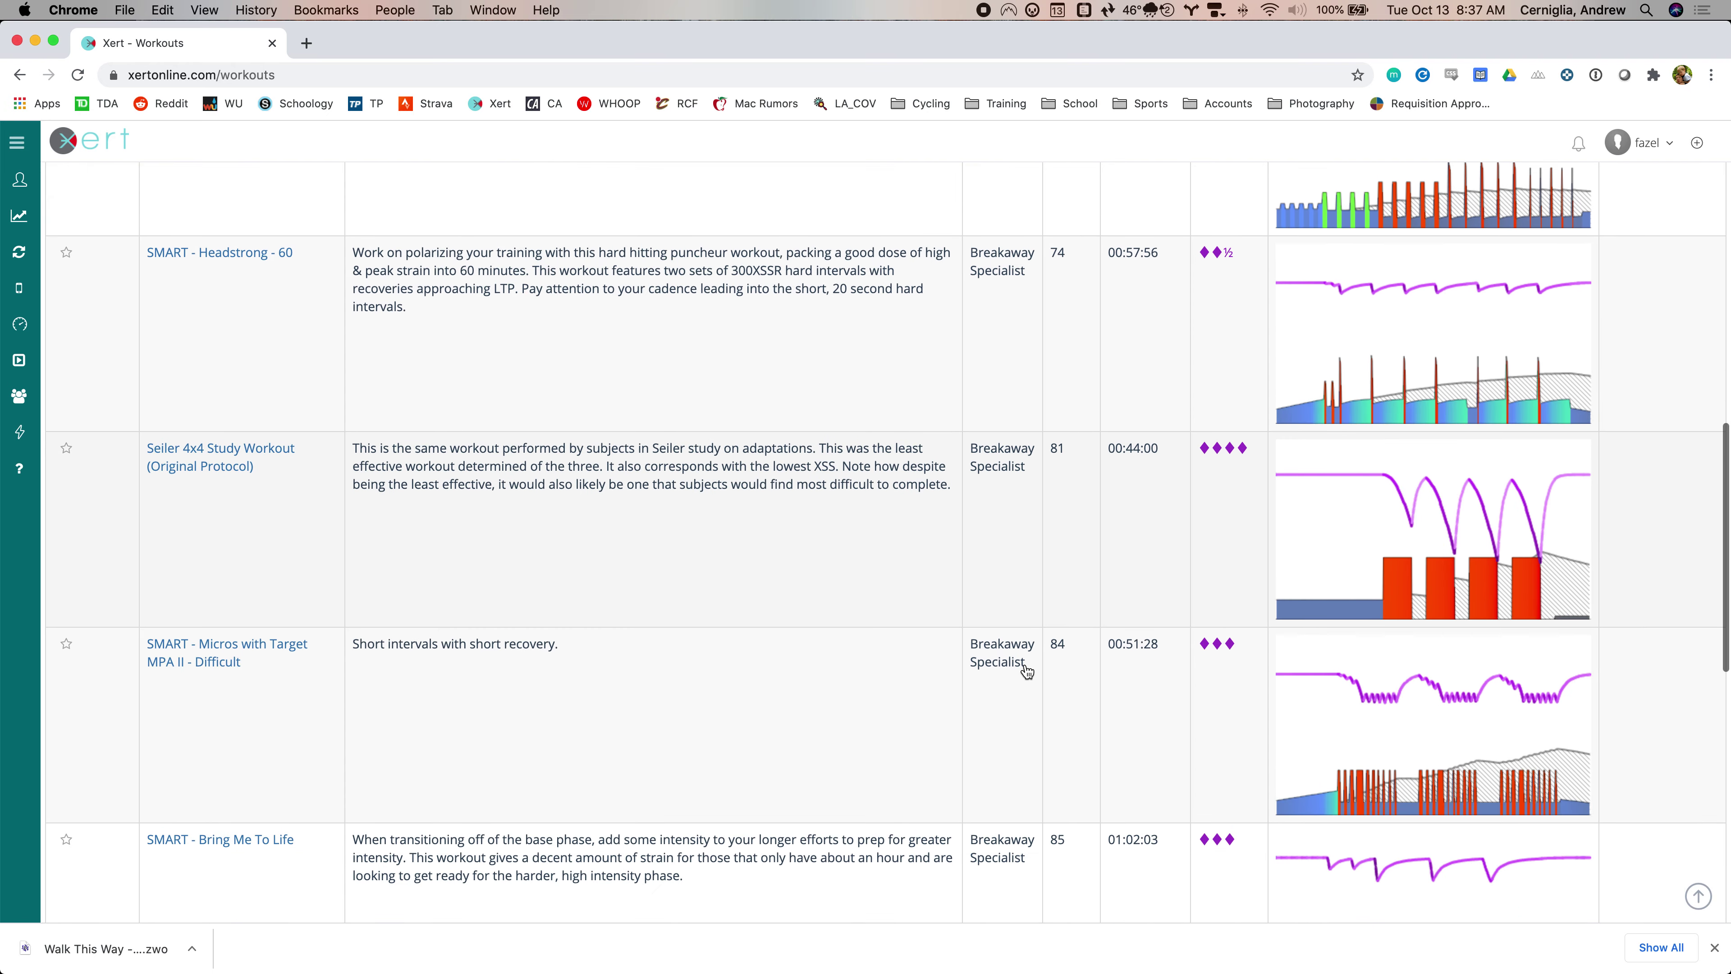
pyautogui.scroll(10, 1027, 672)
pyautogui.scroll(6, 1027, 672)
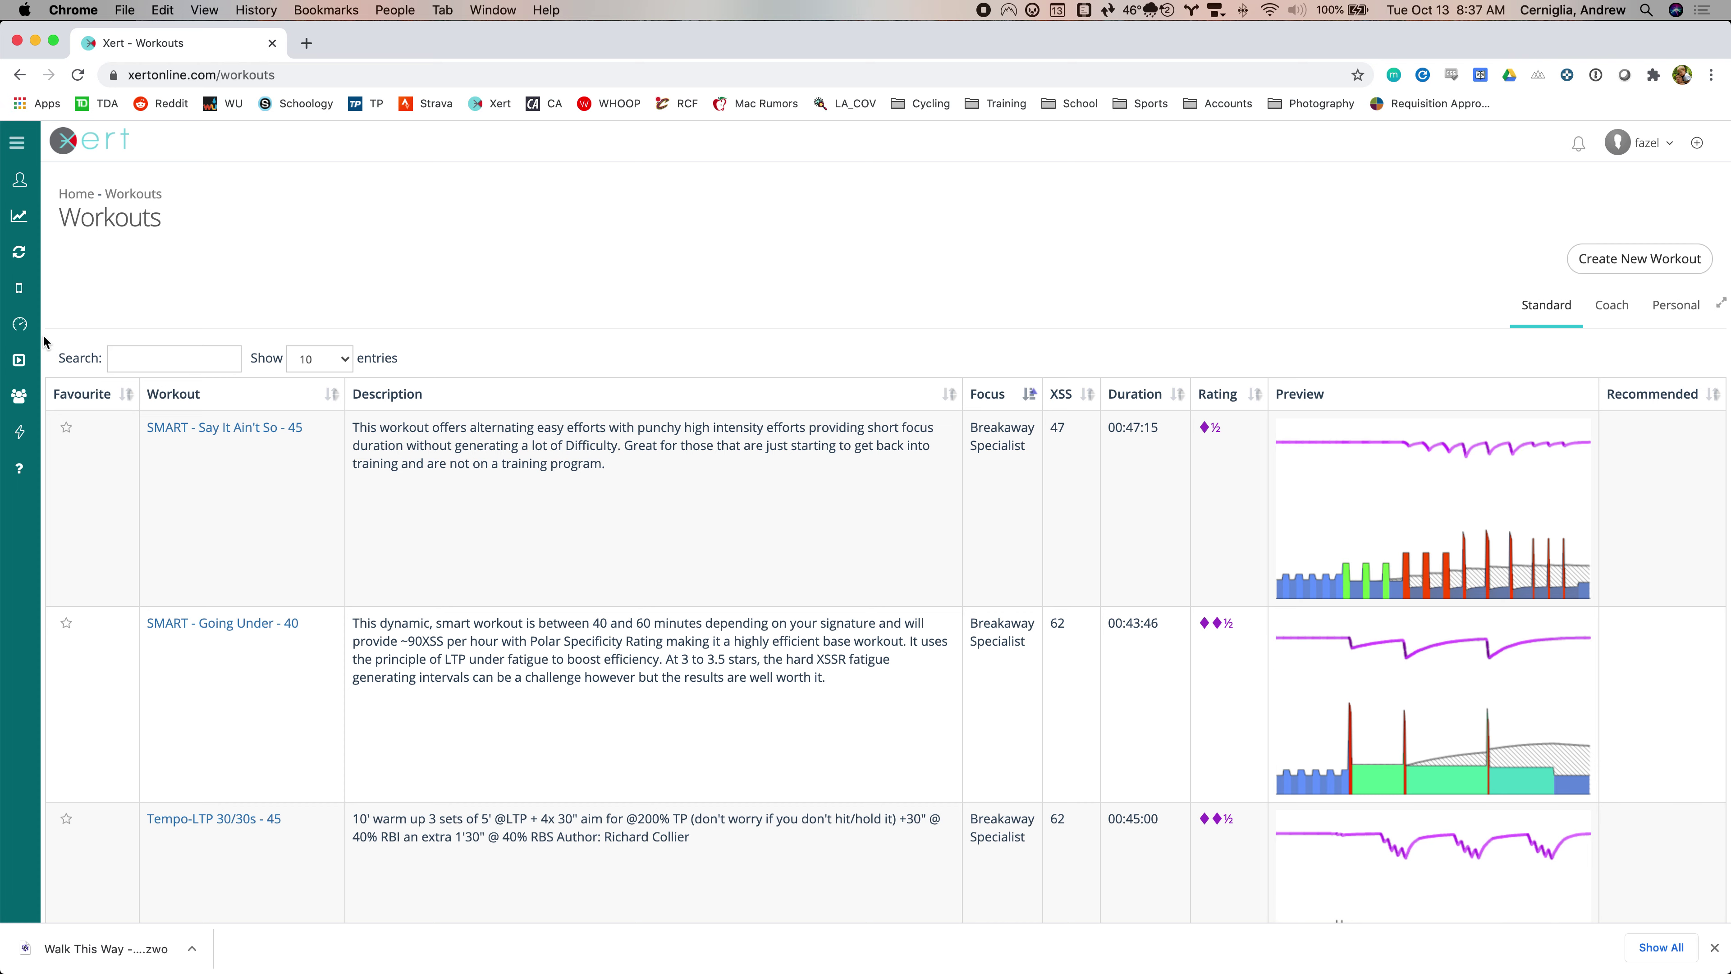
pyautogui.click(65, 183)
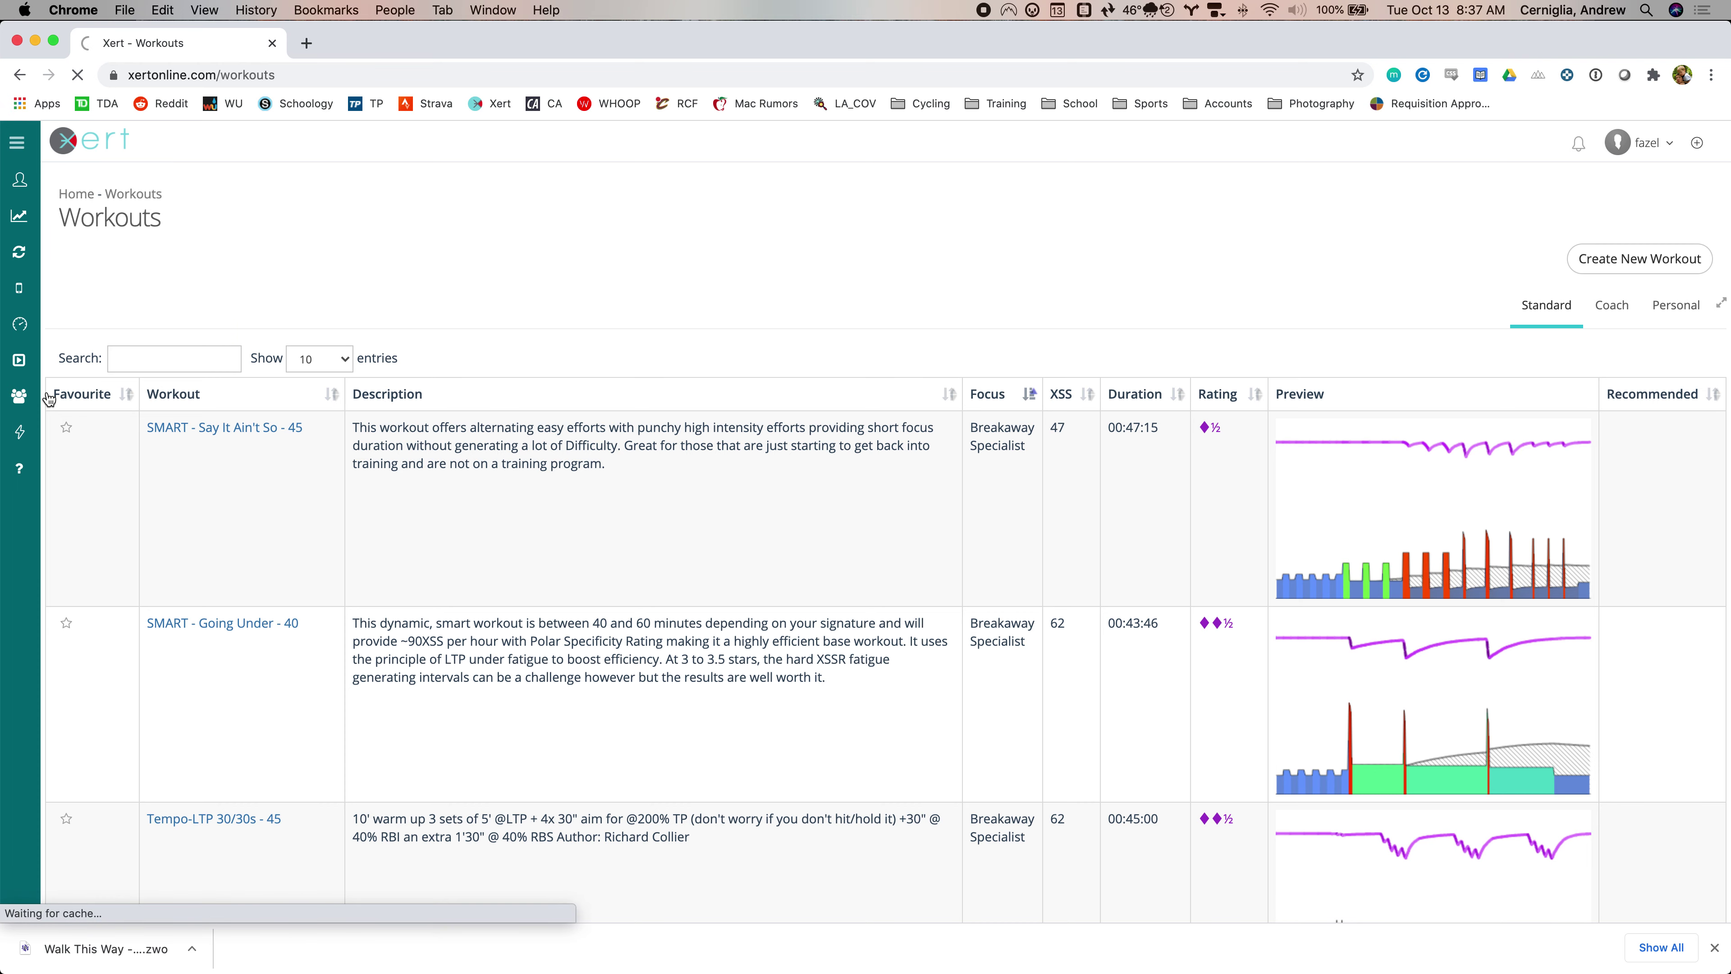
# - Connect Xert to Strava from Sync > Strava and authorize access on Strava
pyautogui.moveTo(41, 506)
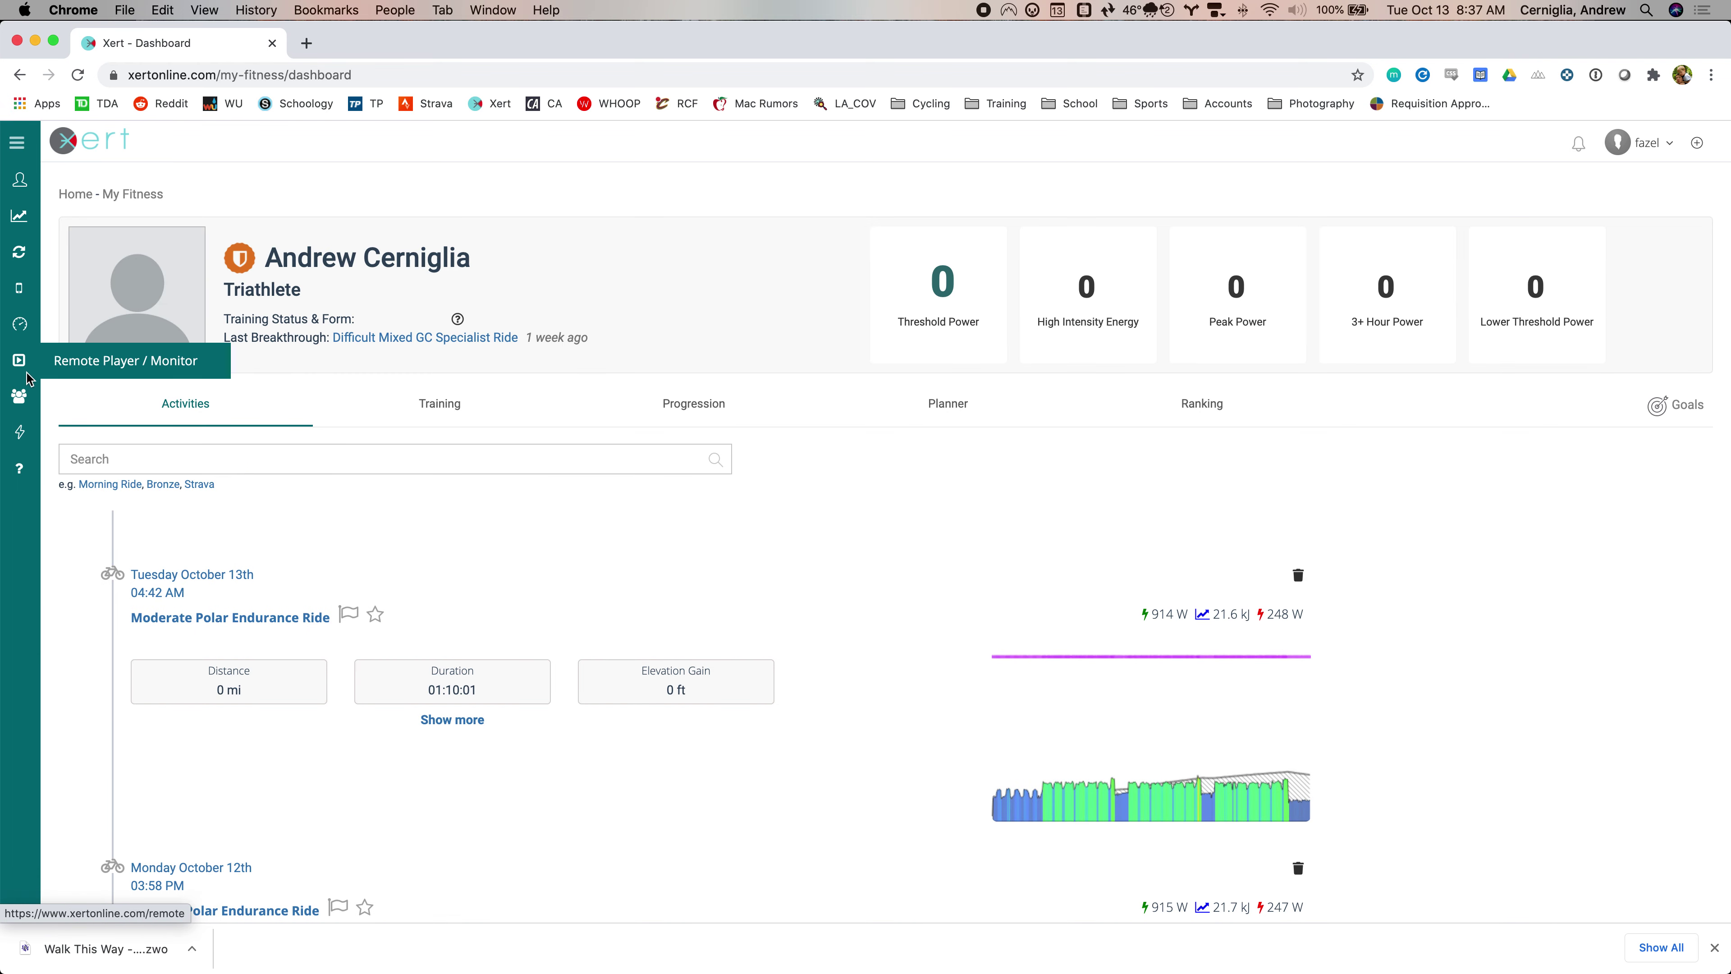
pyautogui.moveTo(25, 258)
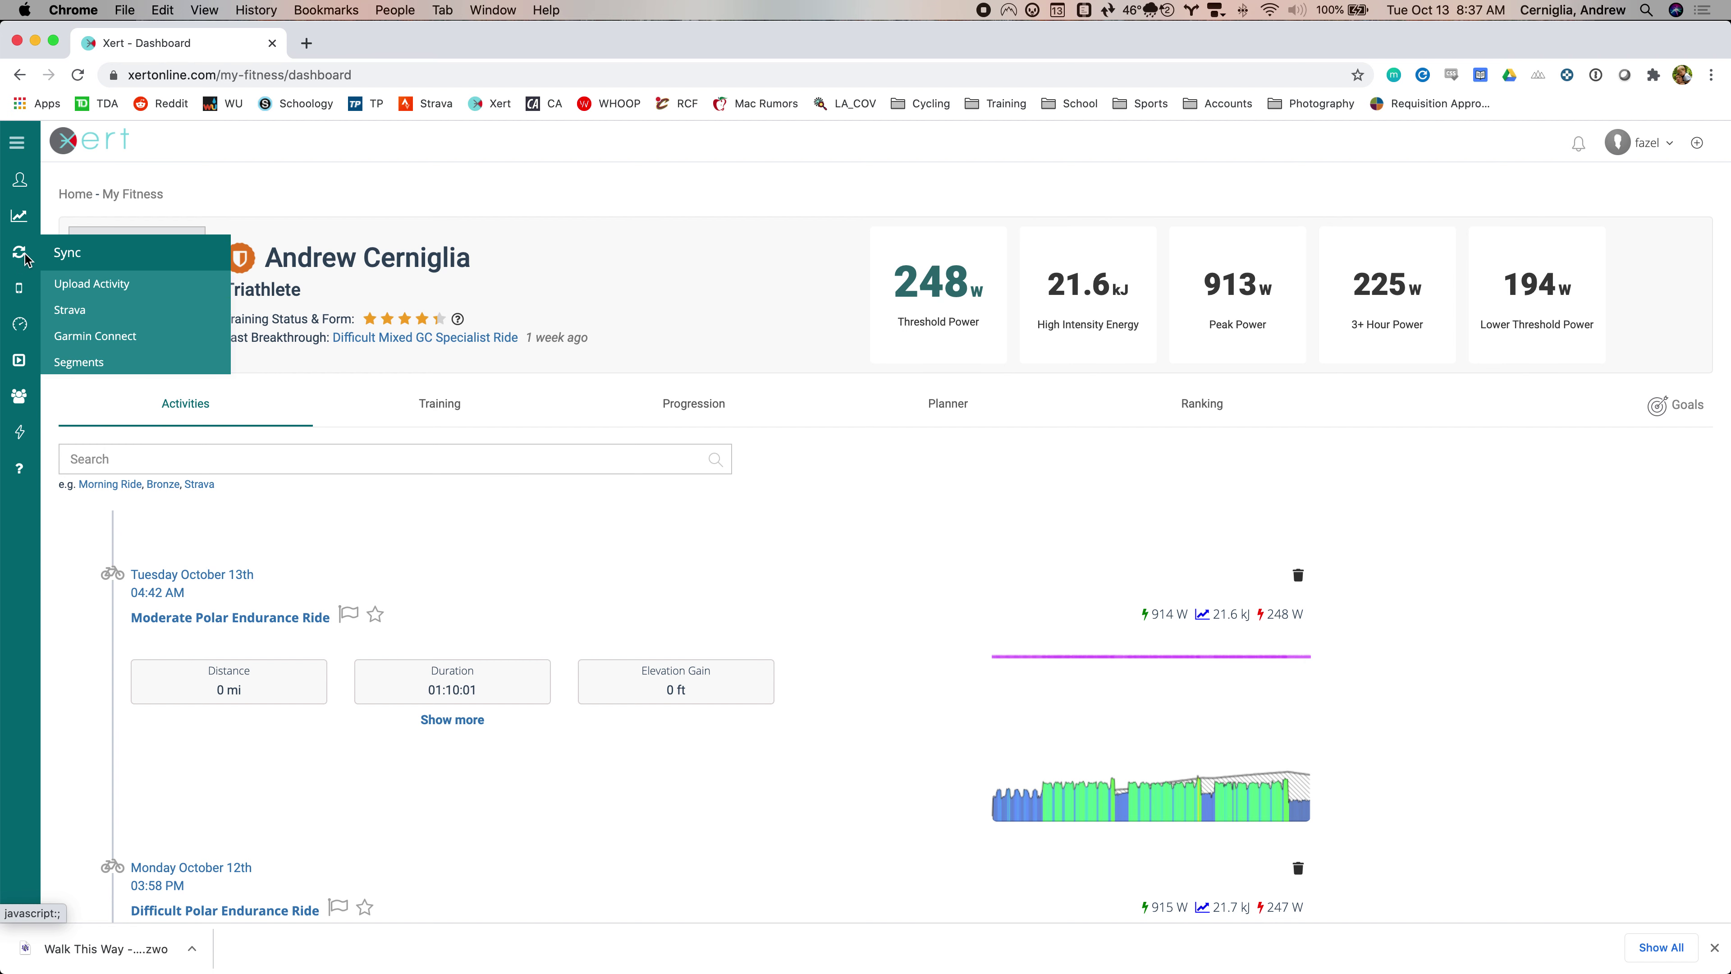
pyautogui.click(74, 314)
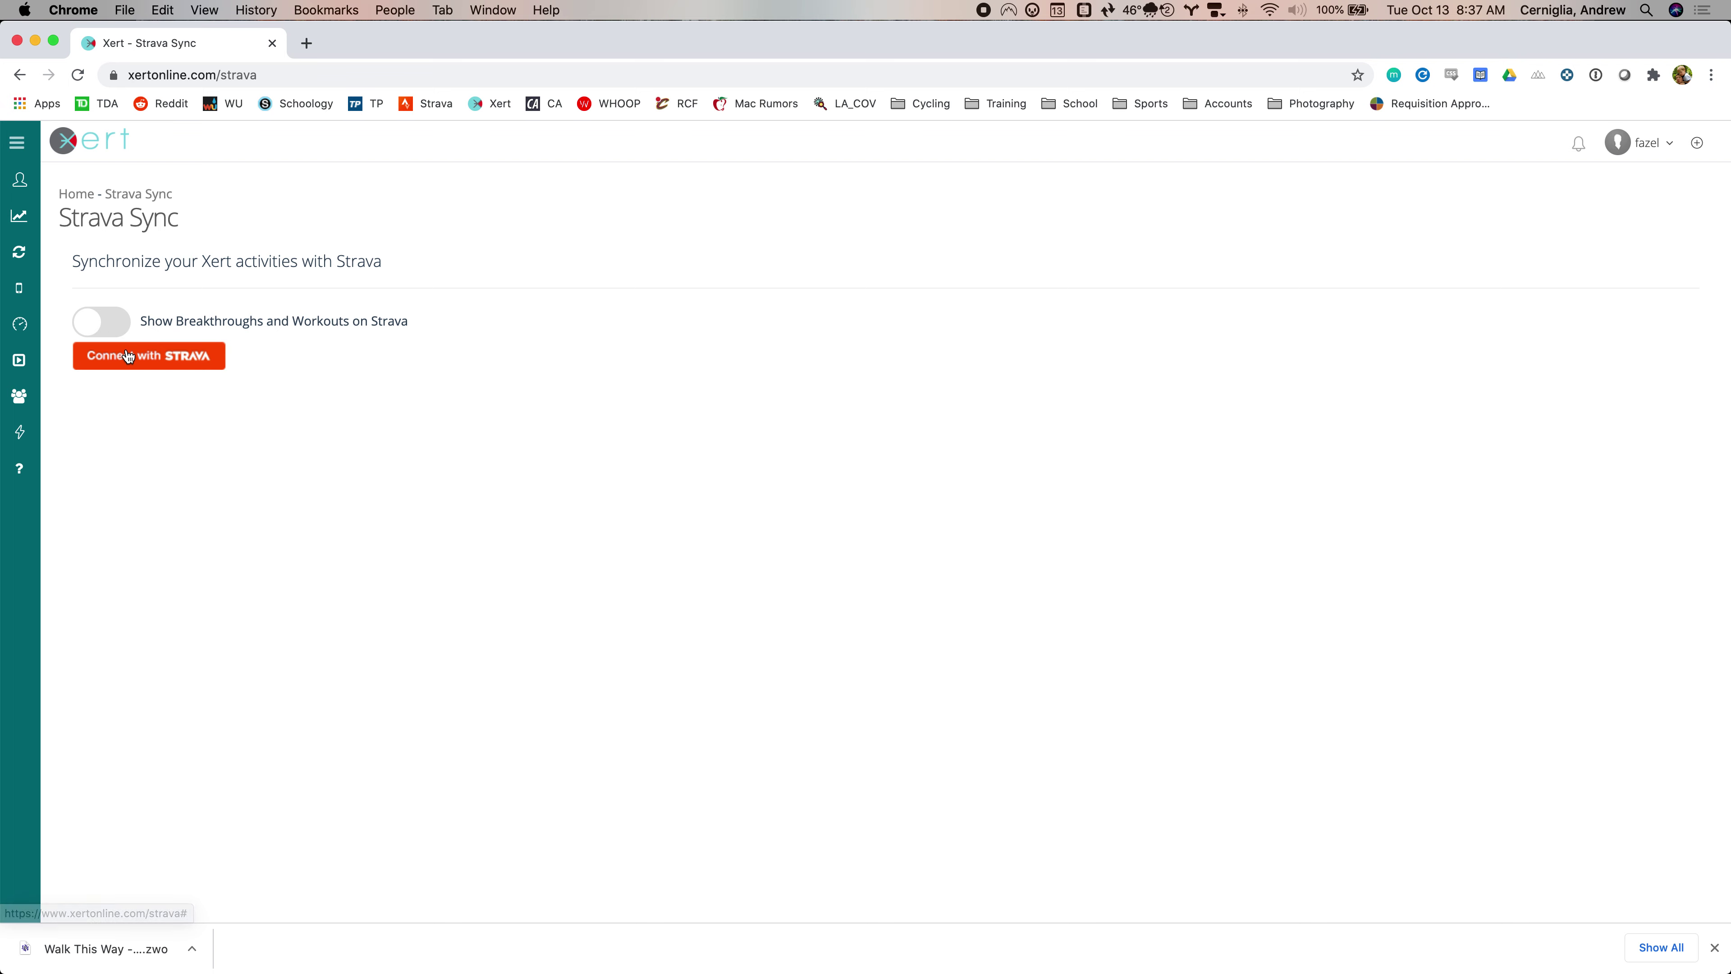
pyautogui.click(168, 370)
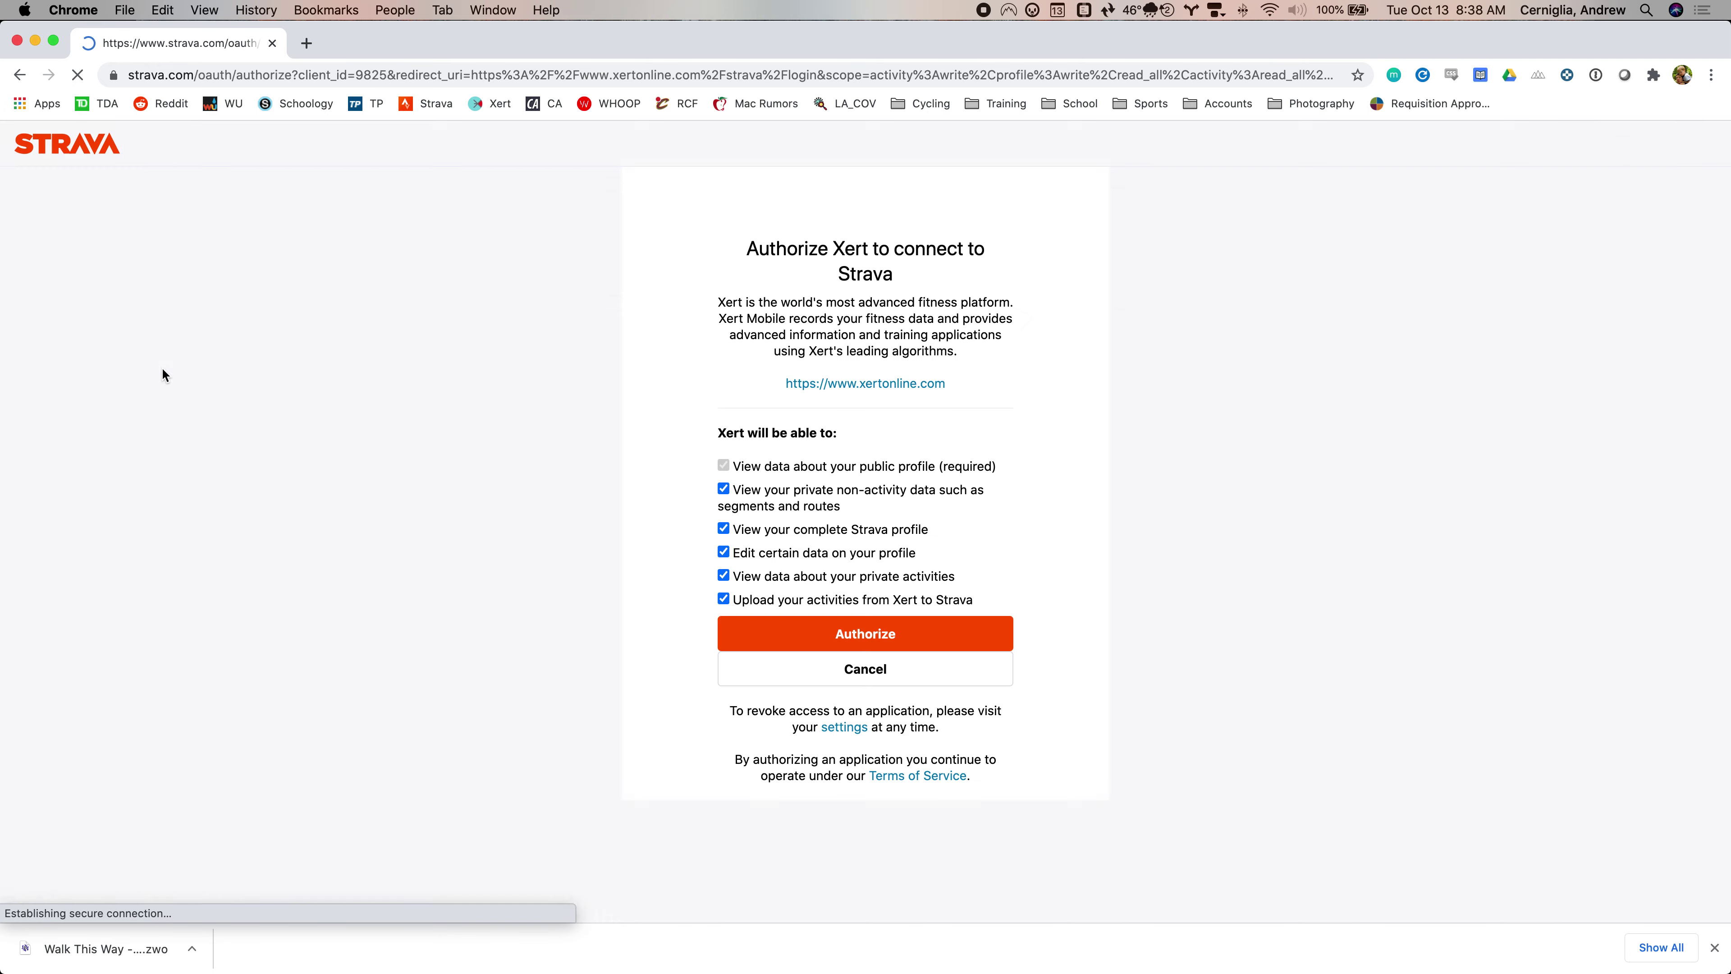
pyautogui.click(832, 671)
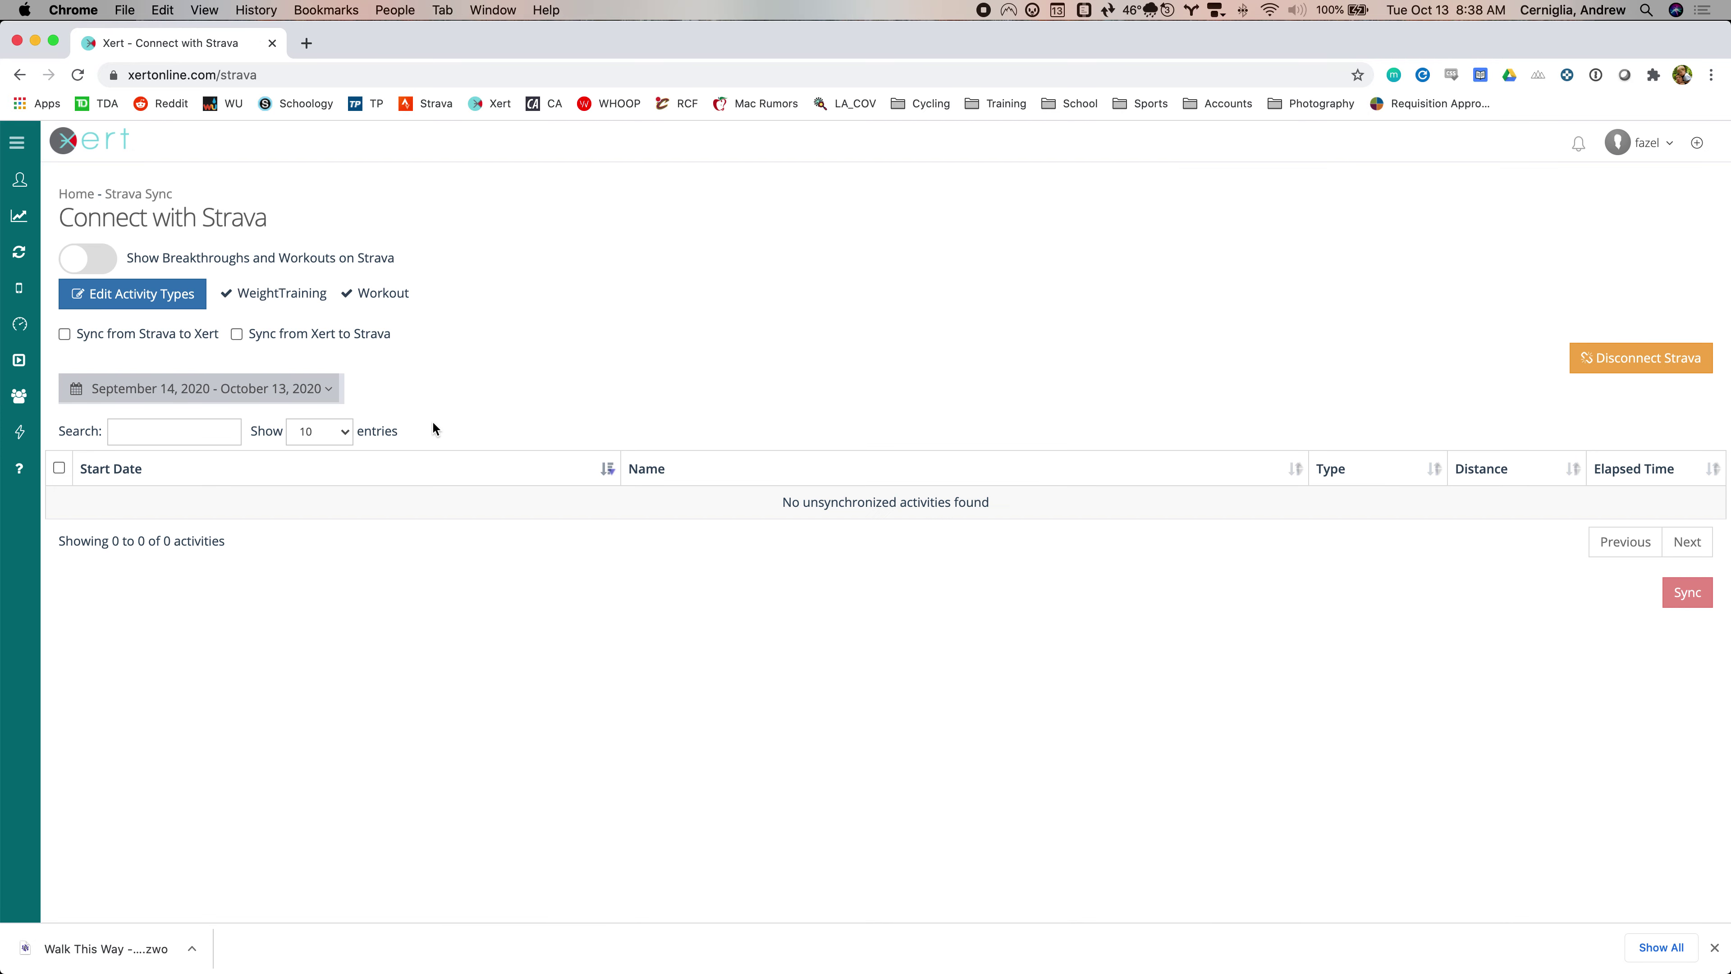
pyautogui.click(137, 297)
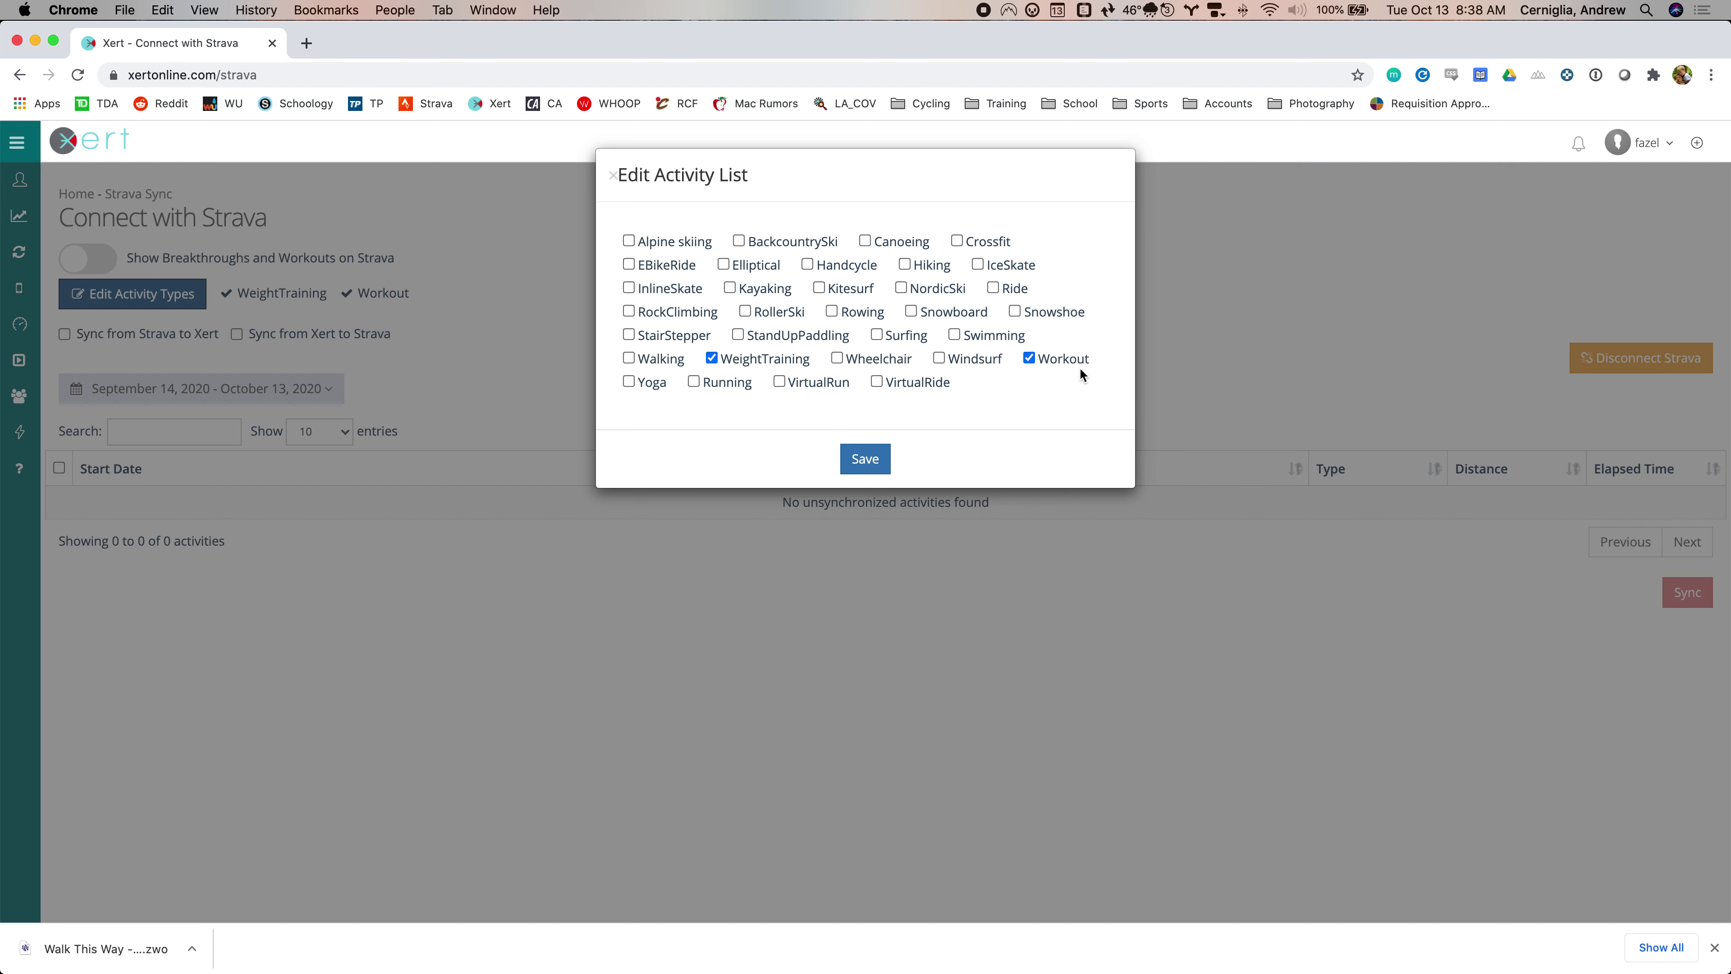
pyautogui.click(1028, 357)
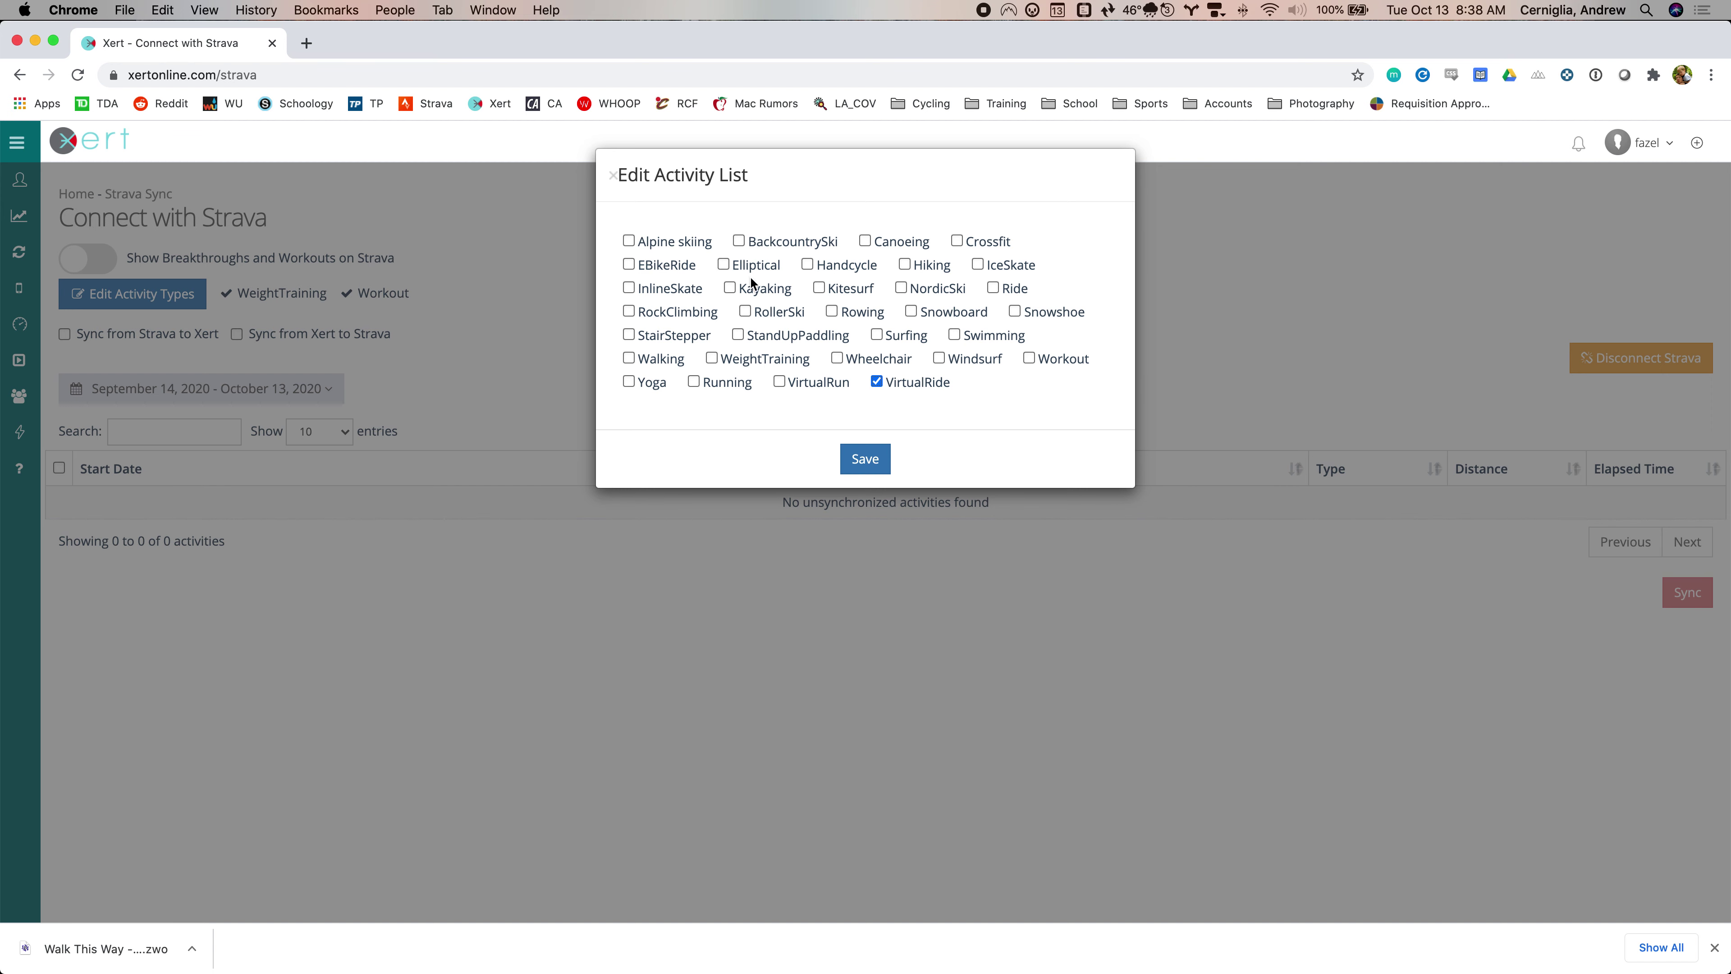
pyautogui.click(992, 287)
pyautogui.click(993, 287)
pyautogui.click(732, 537)
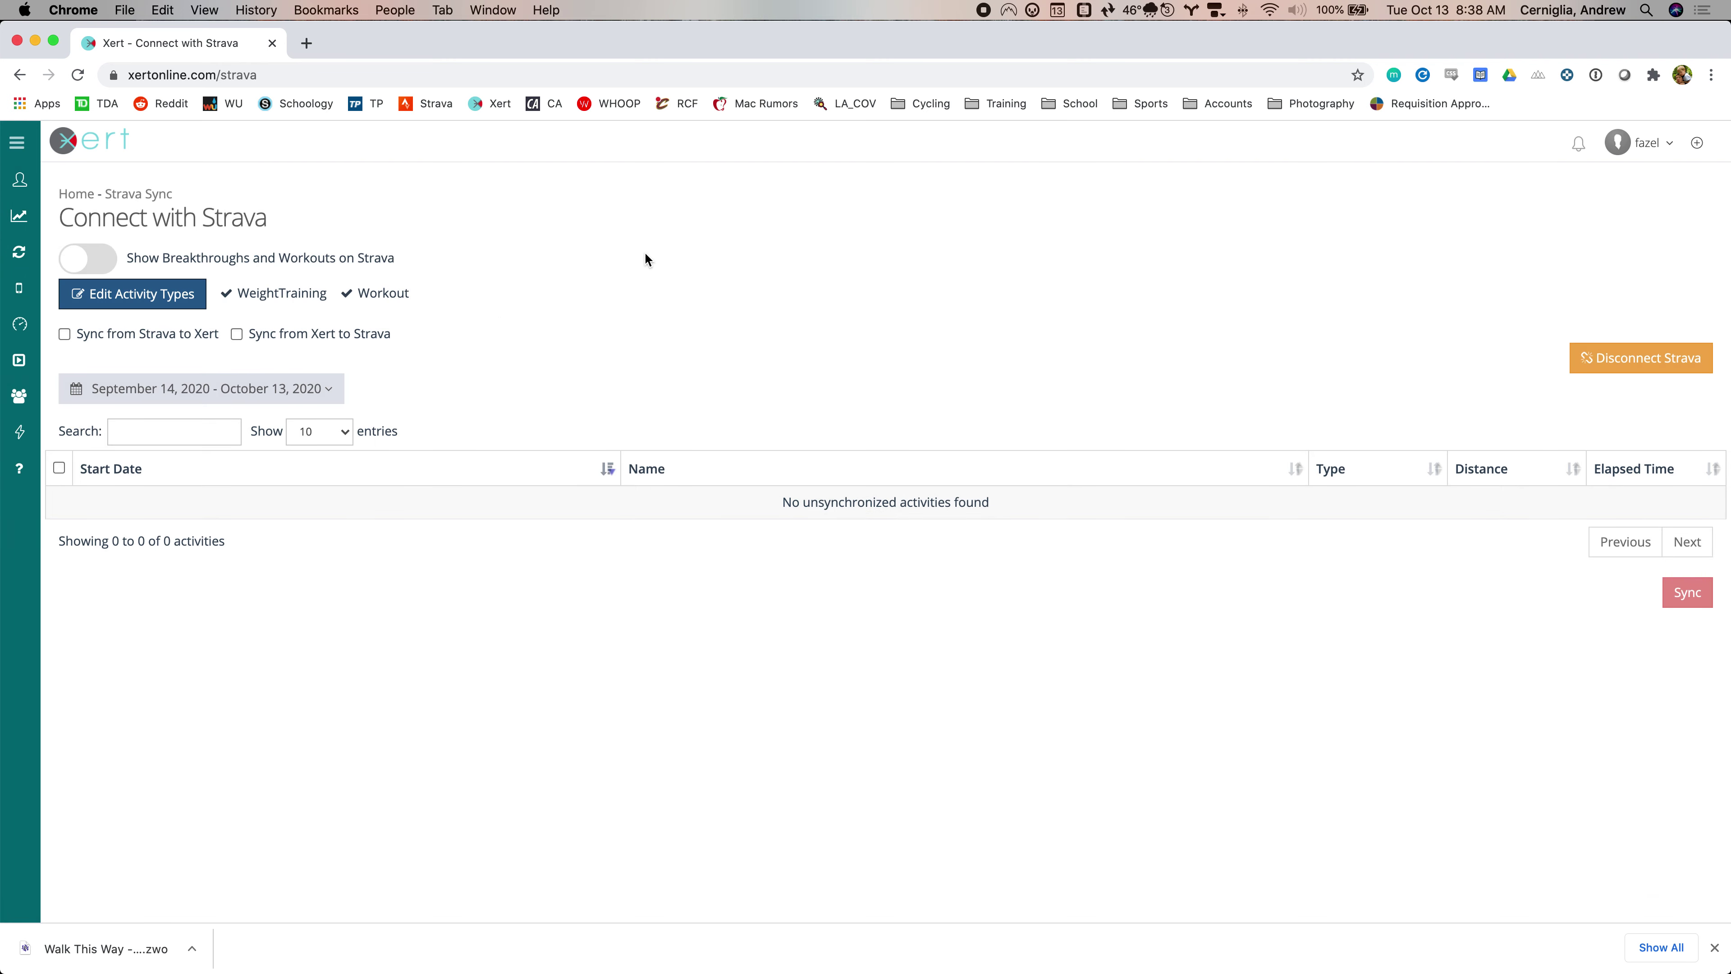
pyautogui.click(1629, 370)
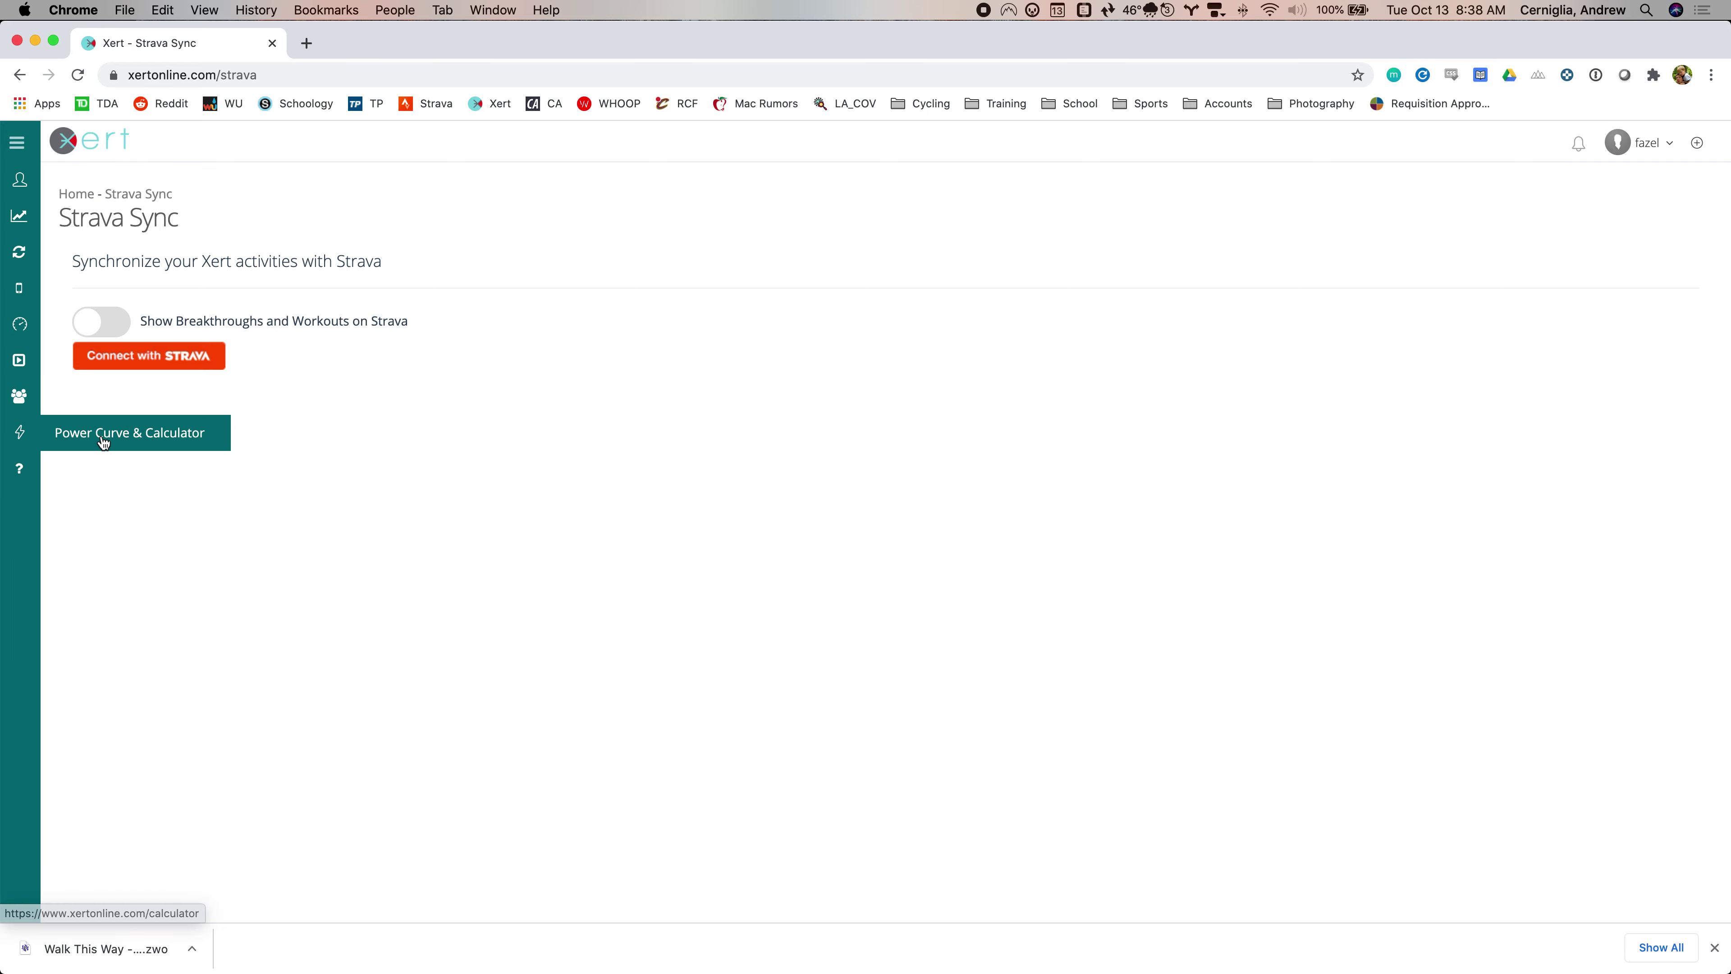
# - View the Power Curve & Calculator page: 914 W peak, 21.6 kJ, 249 W threshold
pyautogui.click(100, 443)
pyautogui.scroll(-7, 127, 452)
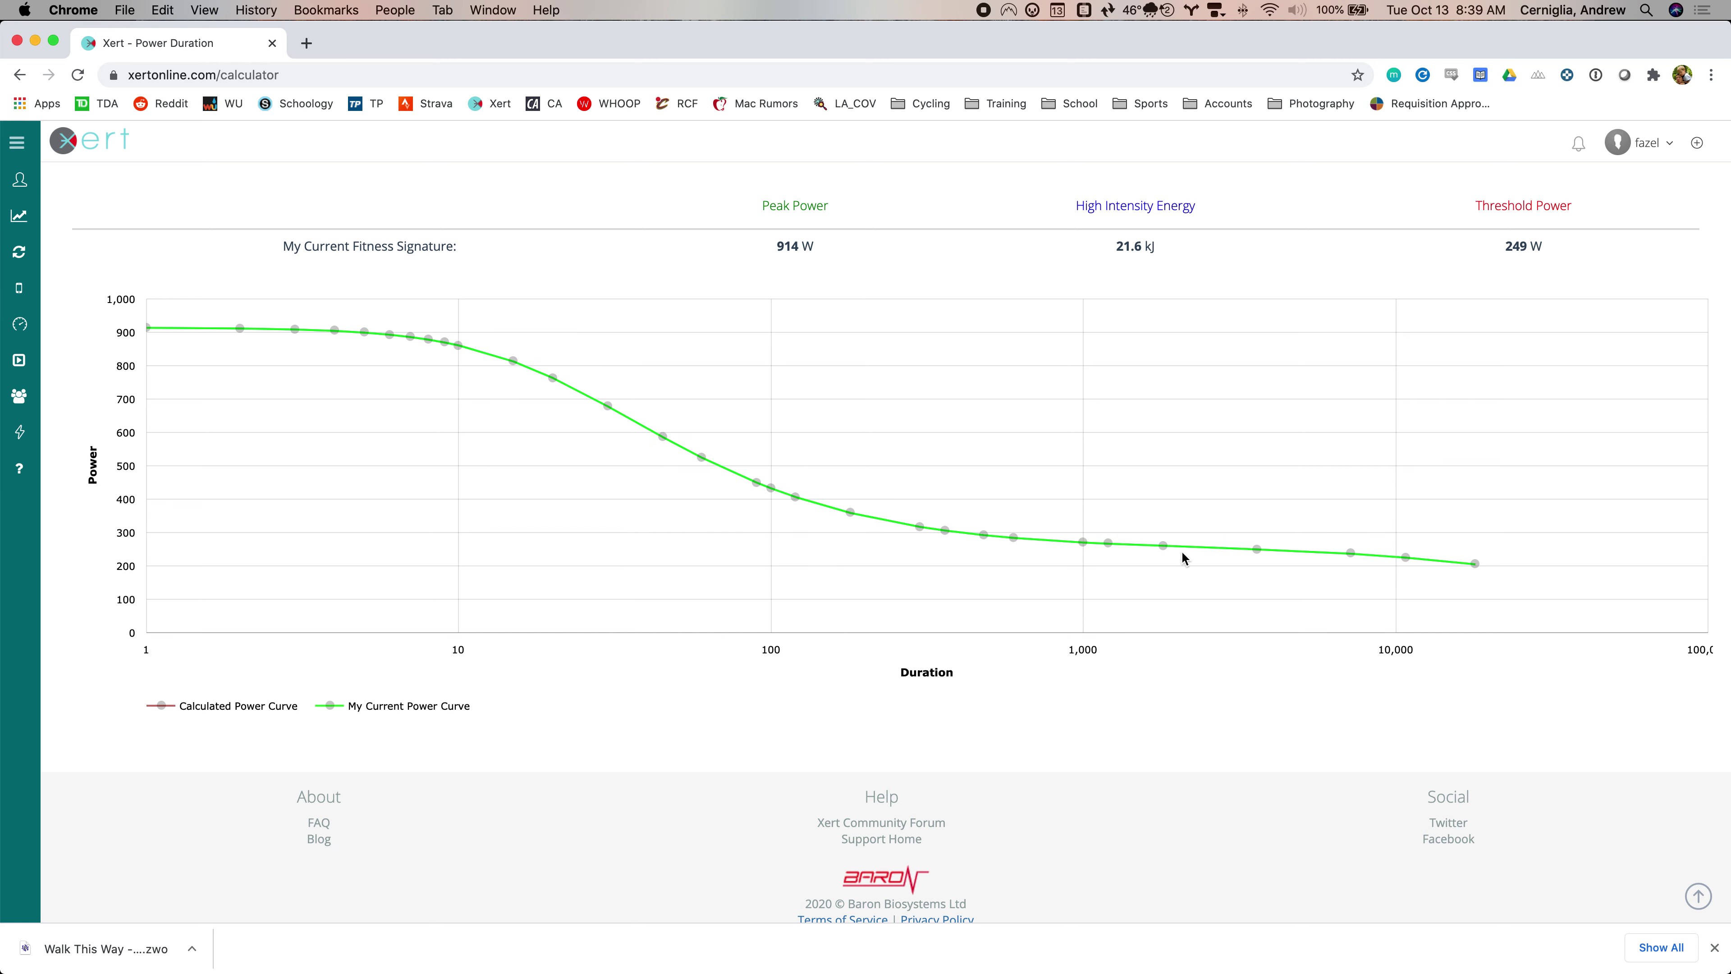
pyautogui.scroll(4, 1233, 623)
pyautogui.scroll(4, 1233, 624)
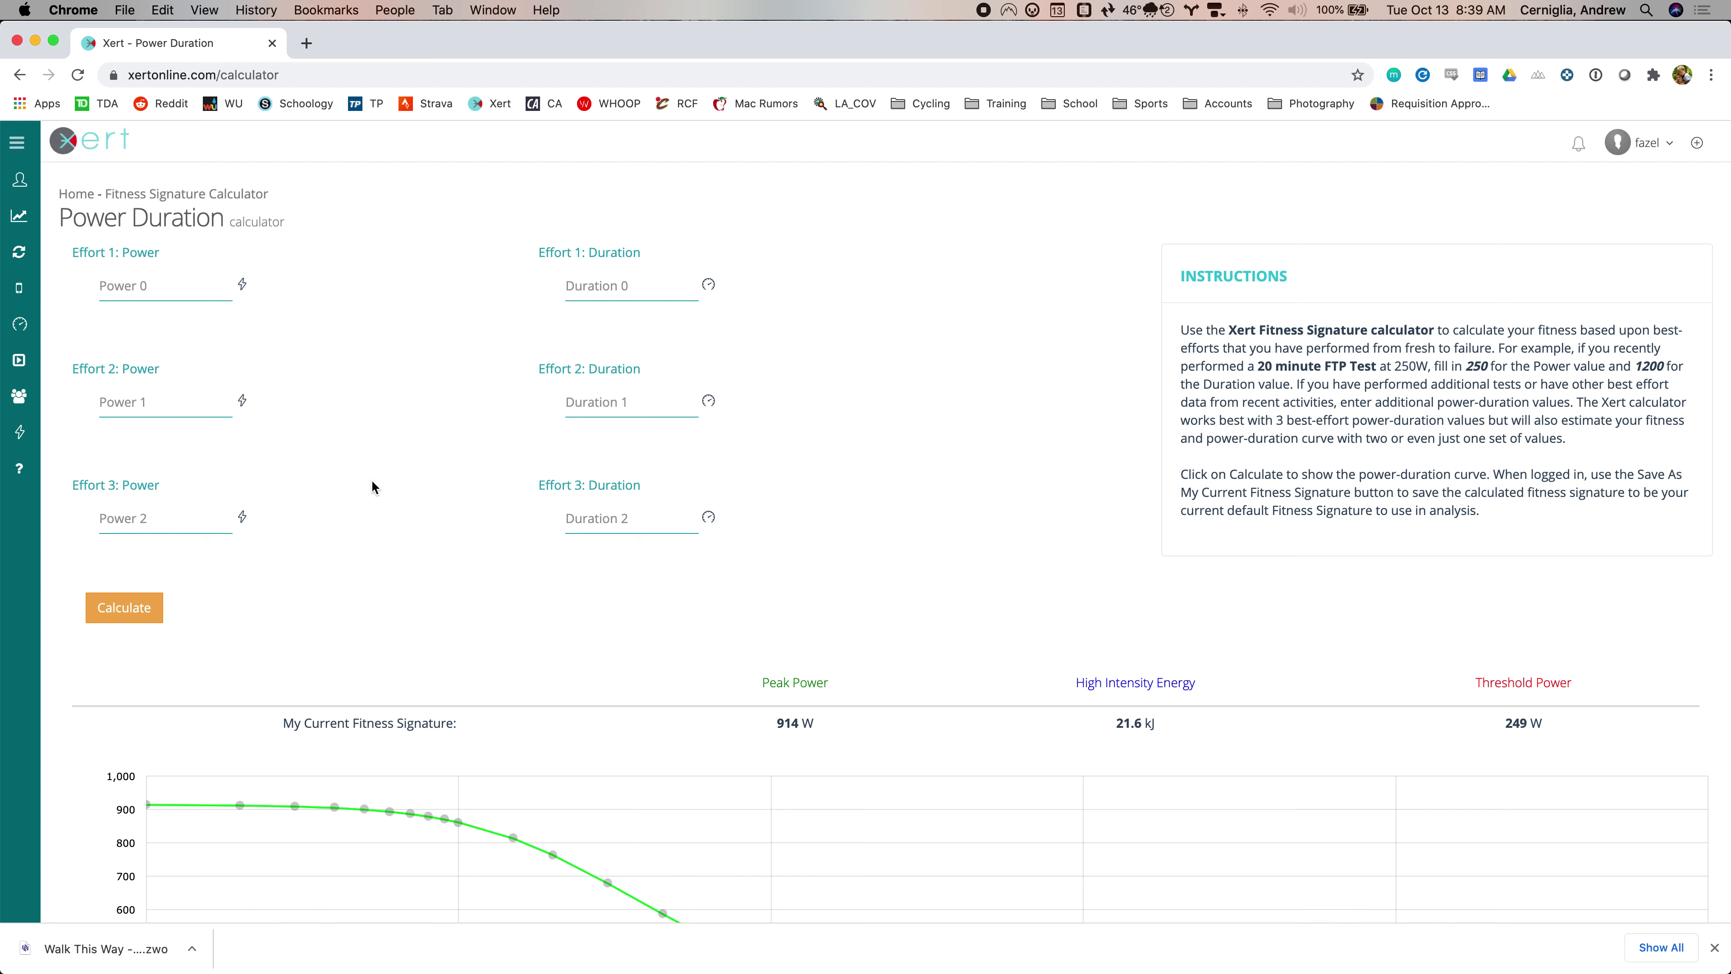
pyautogui.moveTo(19, 214)
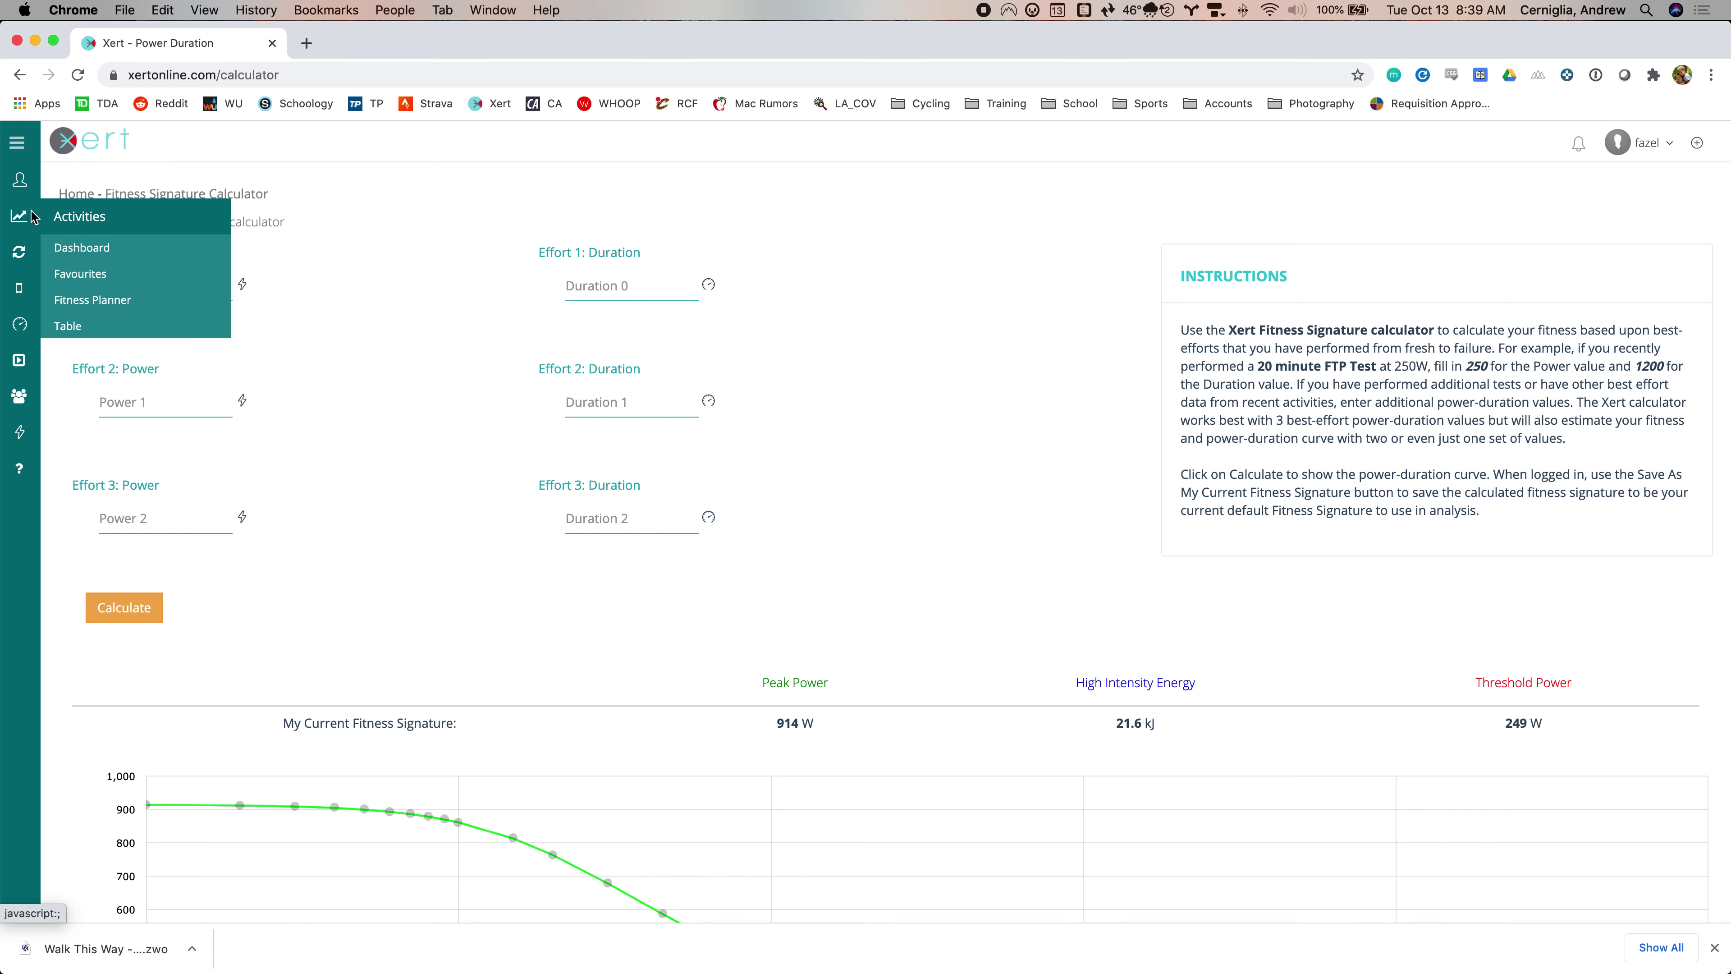